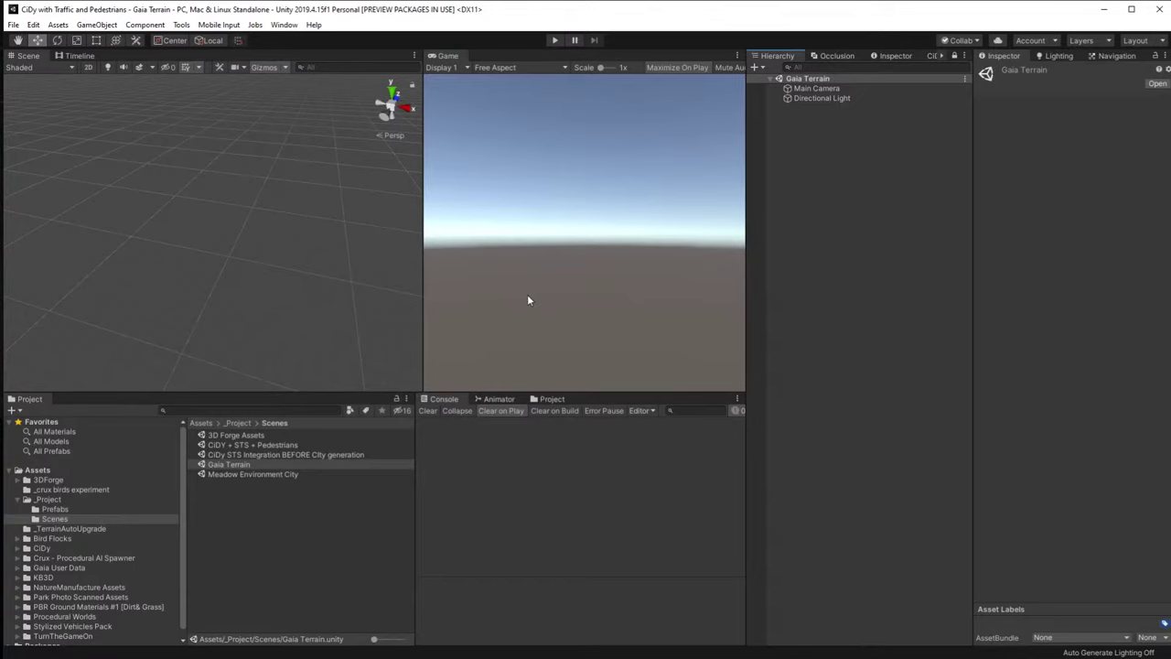
Create a Medium 1.02 km Gaia terrain from the Gaia Manager.
key("ctrl+g")
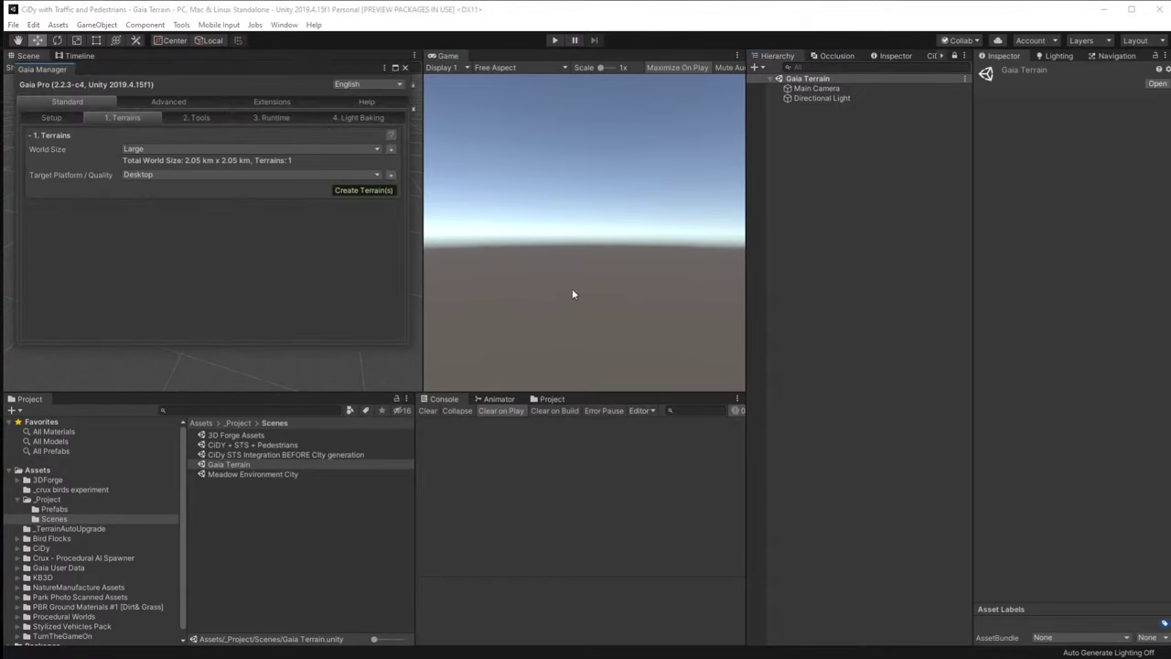
left_click(329, 148)
left_click(168, 190)
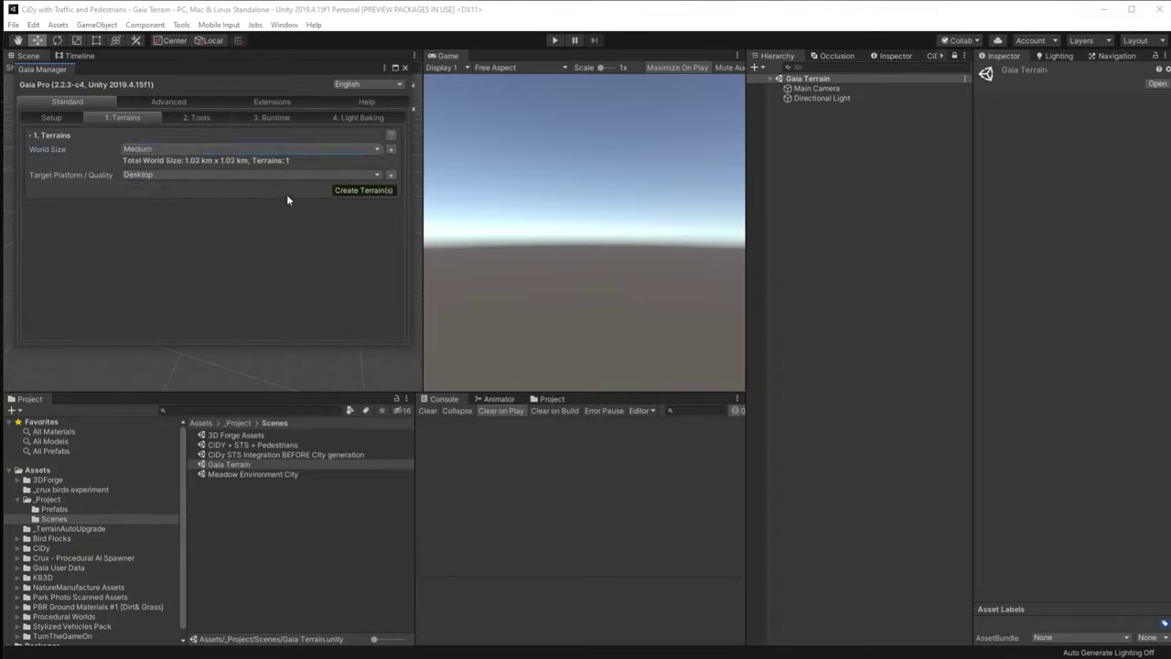
left_click(369, 189)
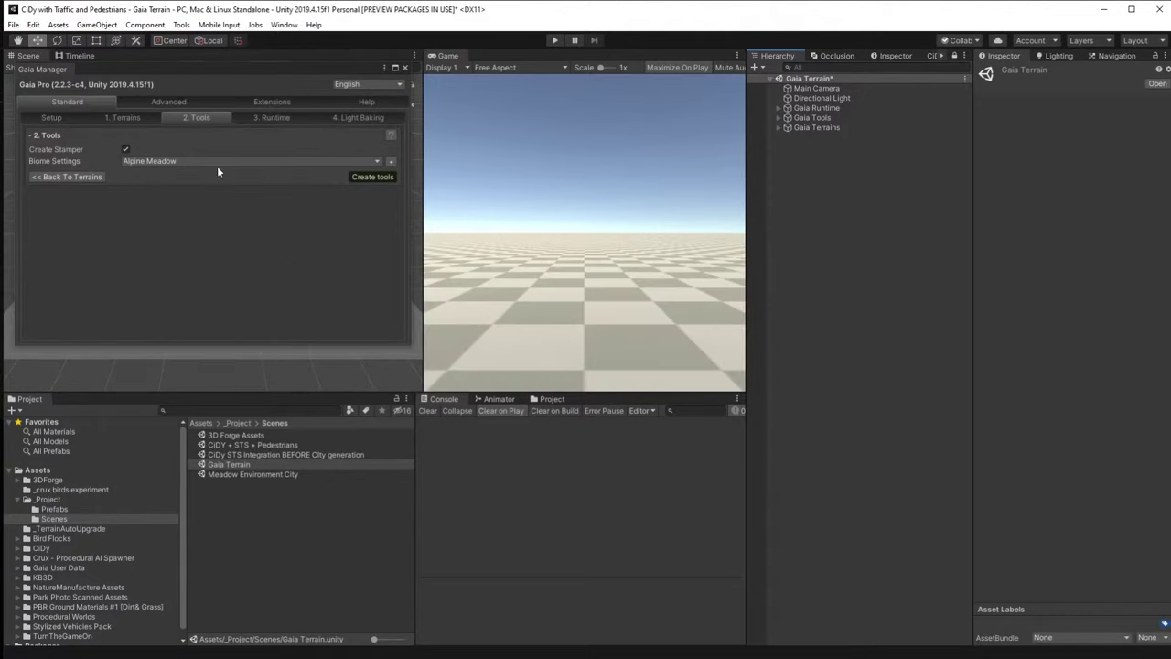
Add the Alpine Meadow stamper, then the Gaia runtime with Flying Camera, sky and ocean.
left_click(369, 176)
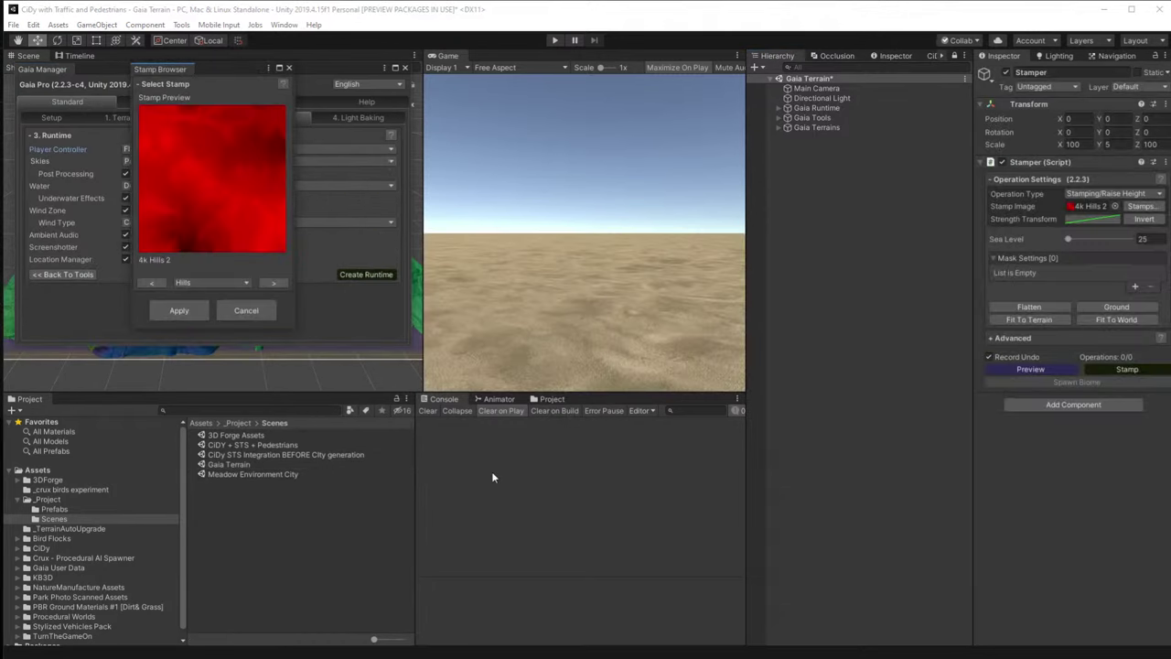
left_click_drag(216, 65, 548, 242)
left_click(369, 275)
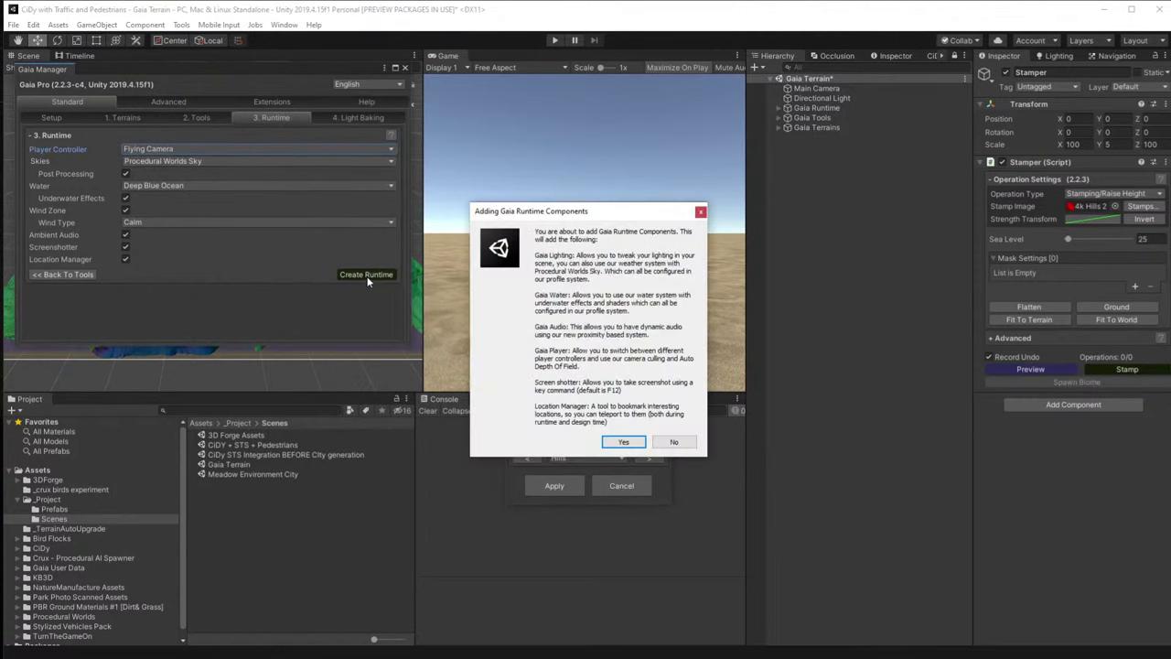
left_click(621, 443)
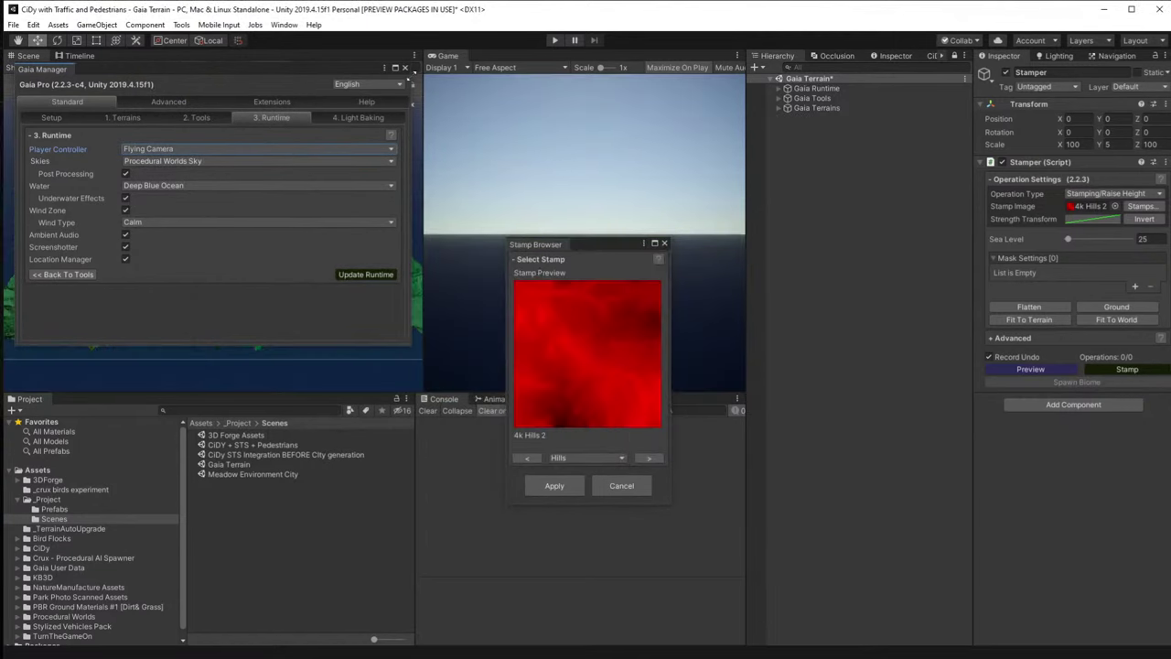
Select the 2k Plains 3 stamp from the Plains category in the Stamp Browser.
left_click(405, 67)
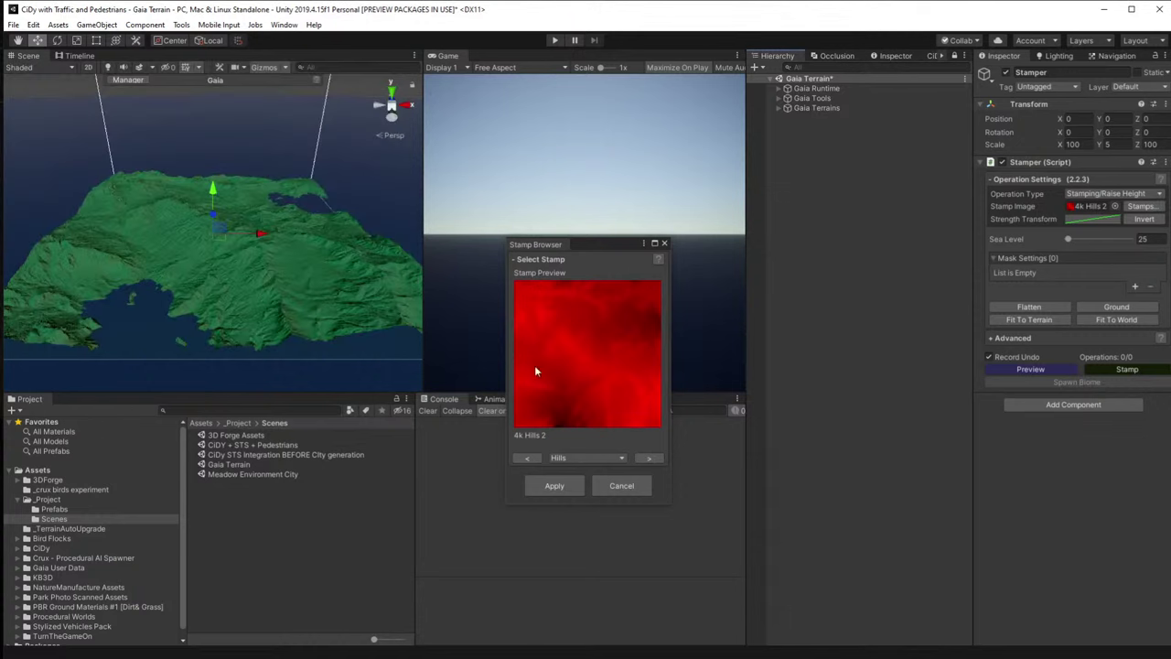
left_click(608, 458)
left_click(579, 539)
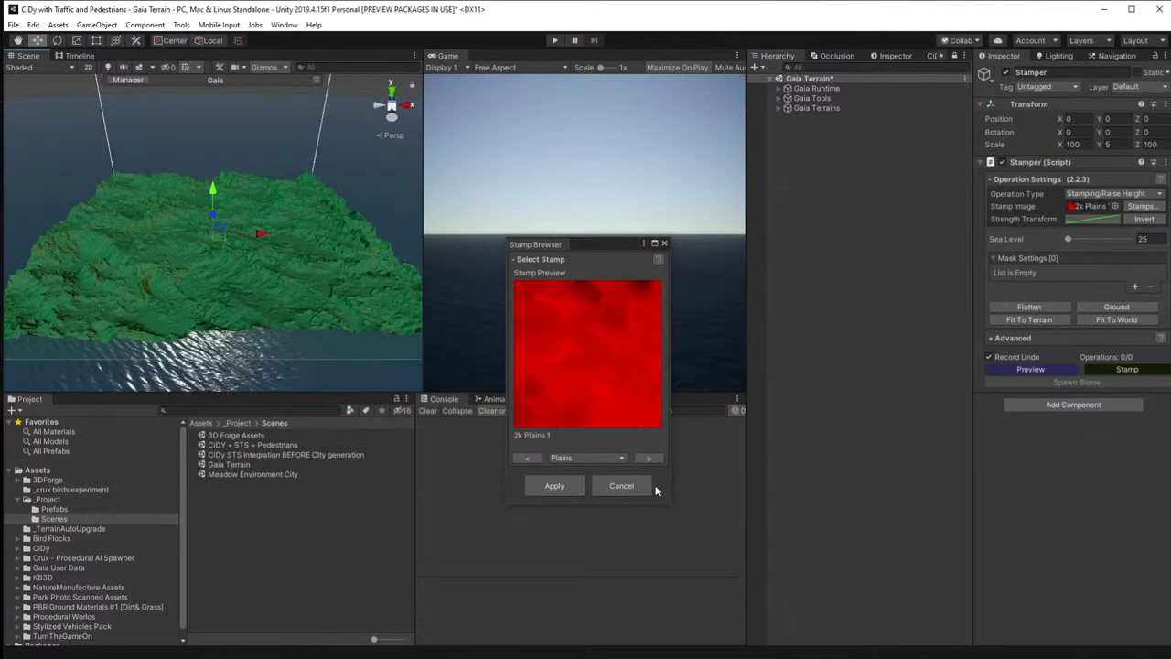
left_click(645, 459)
left_click(646, 462)
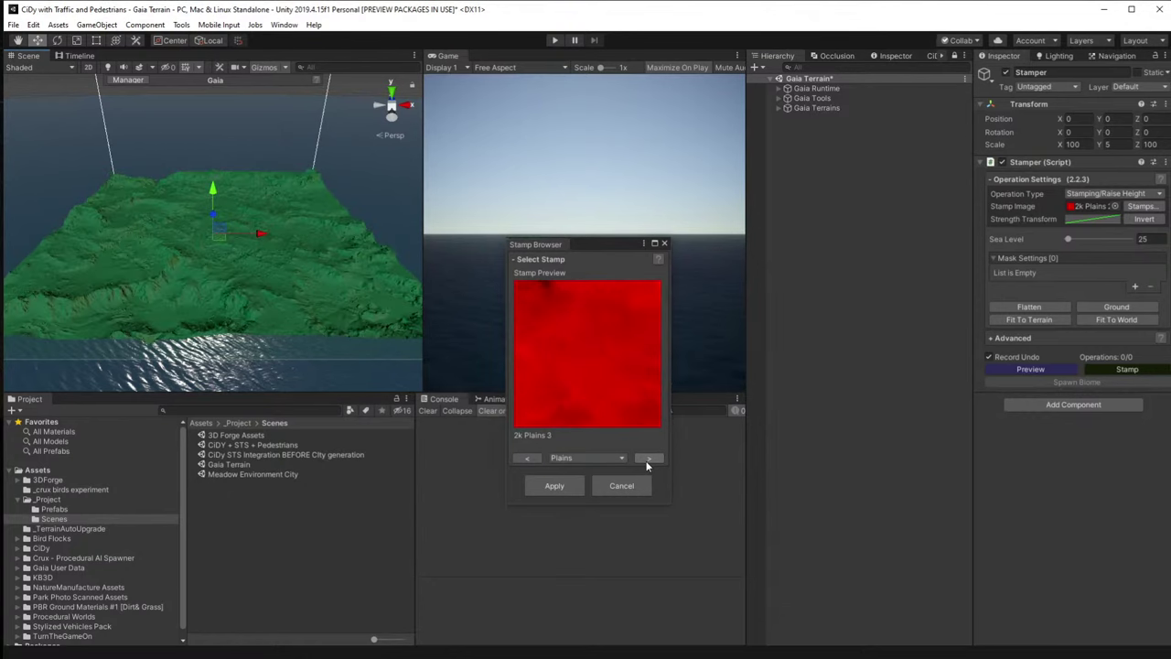
Lower the strength curve's end point and add a flattened key in its middle.
left_click(1083, 221)
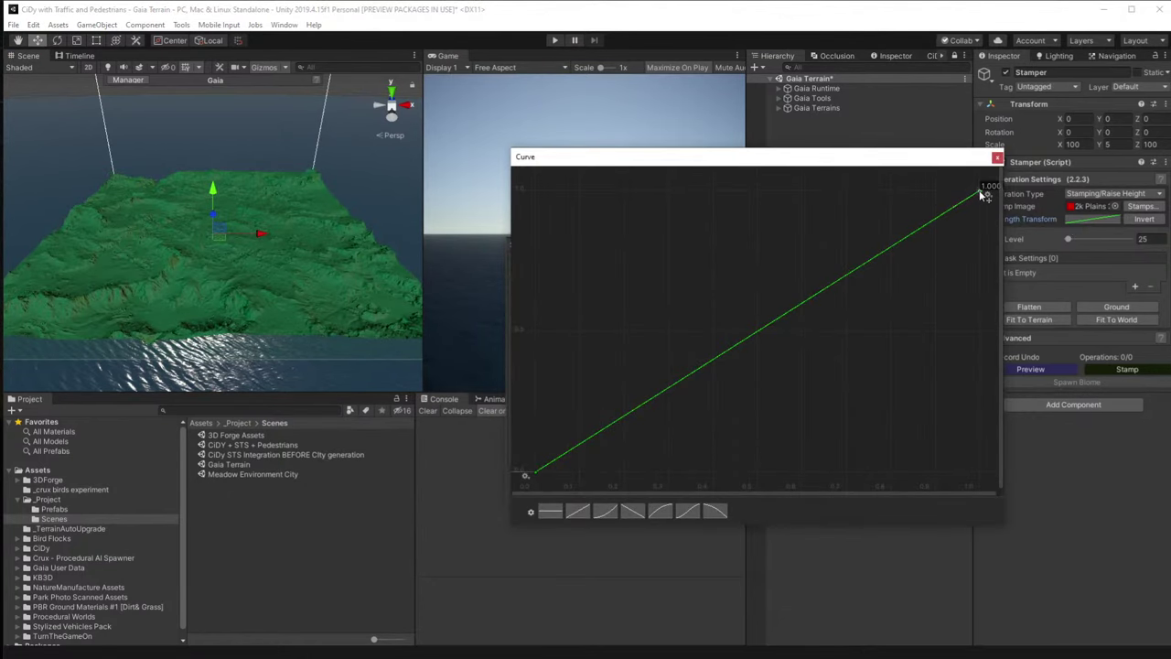
left_click_drag(987, 194, 960, 324)
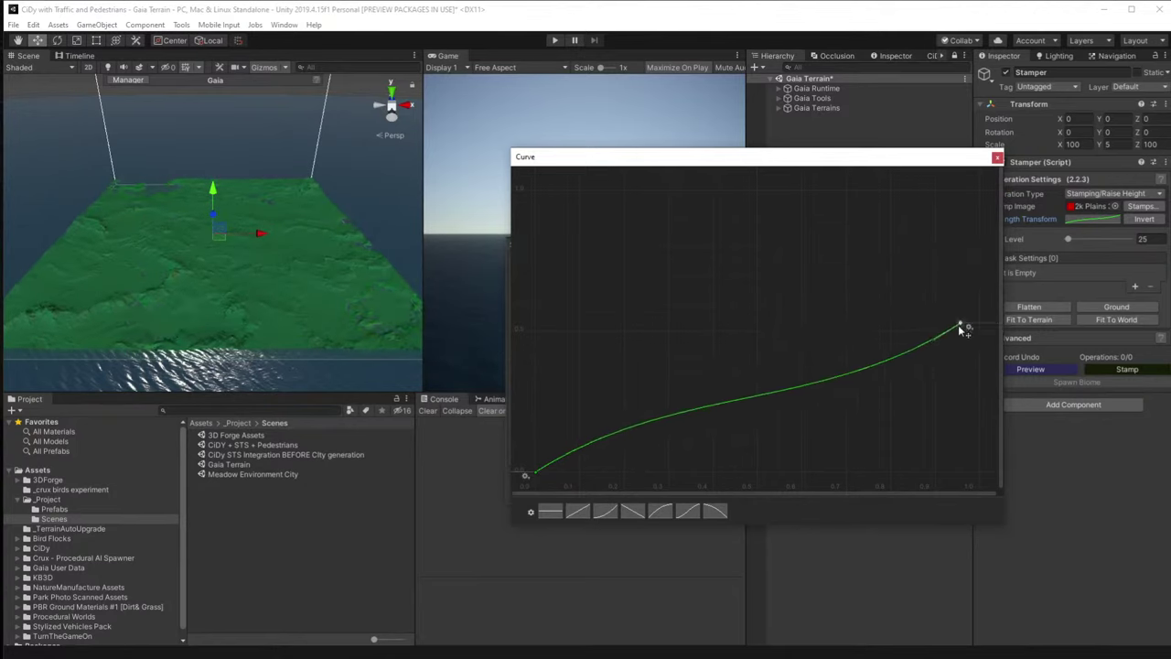
double_click(832, 382)
left_click_drag(862, 368, 865, 372)
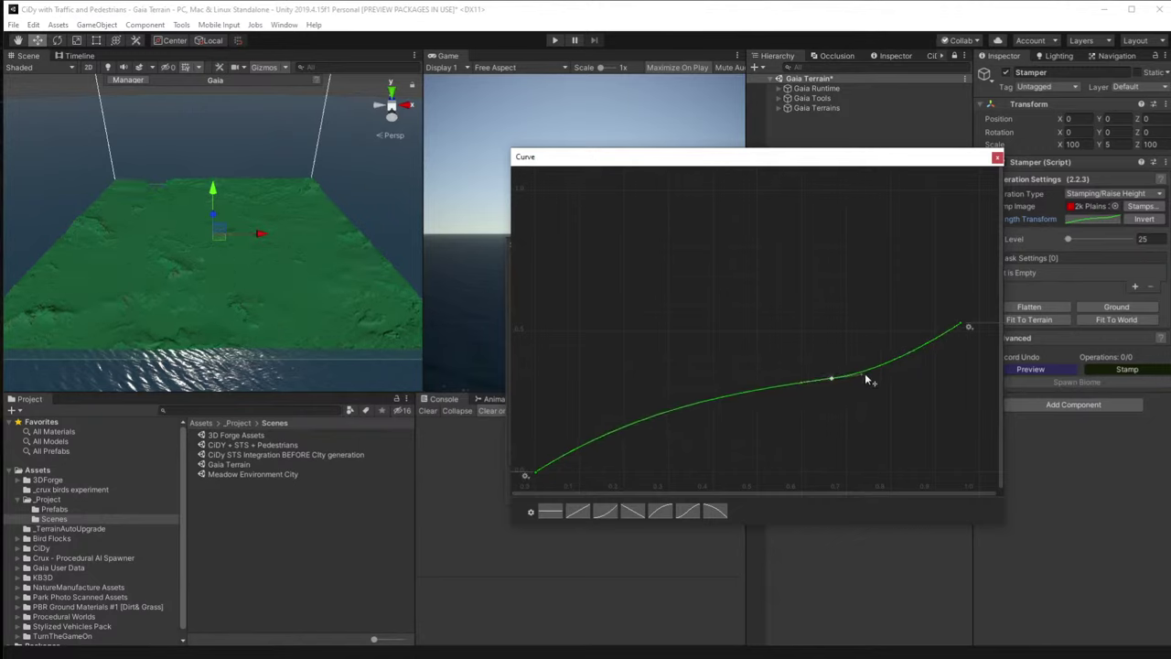
left_click(705, 400)
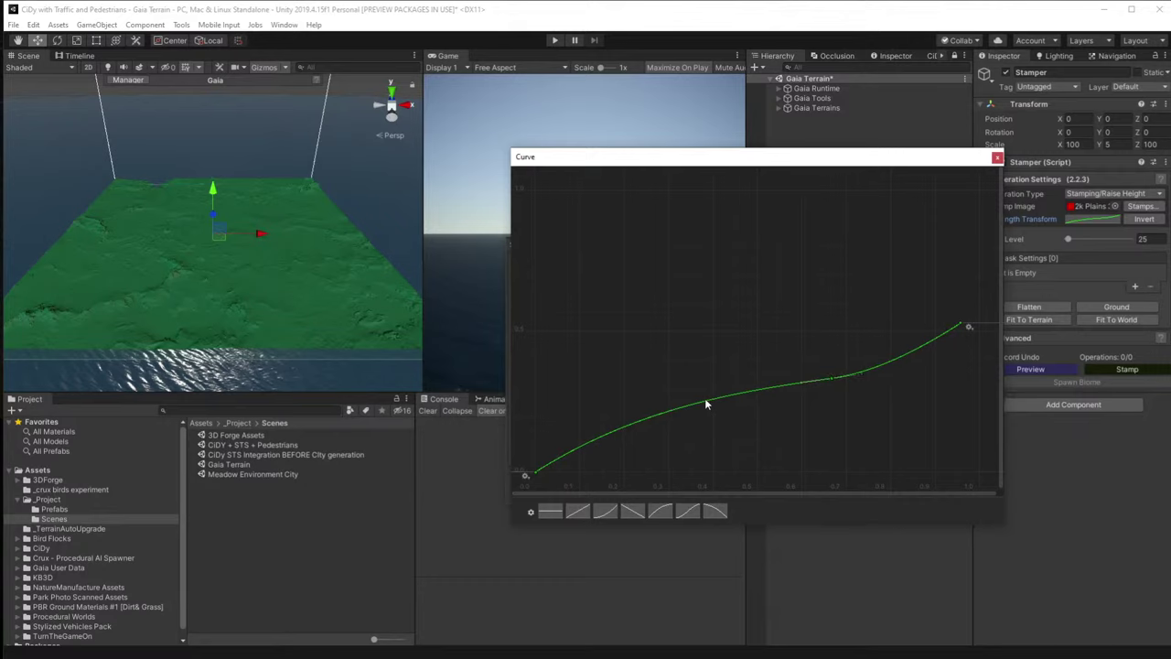
Add a slightly raised key near the curve start and flatten its final section into an S-curve.
right_click(645, 418)
left_click(668, 428)
left_click_drag(645, 416, 644, 403)
double_click(829, 381)
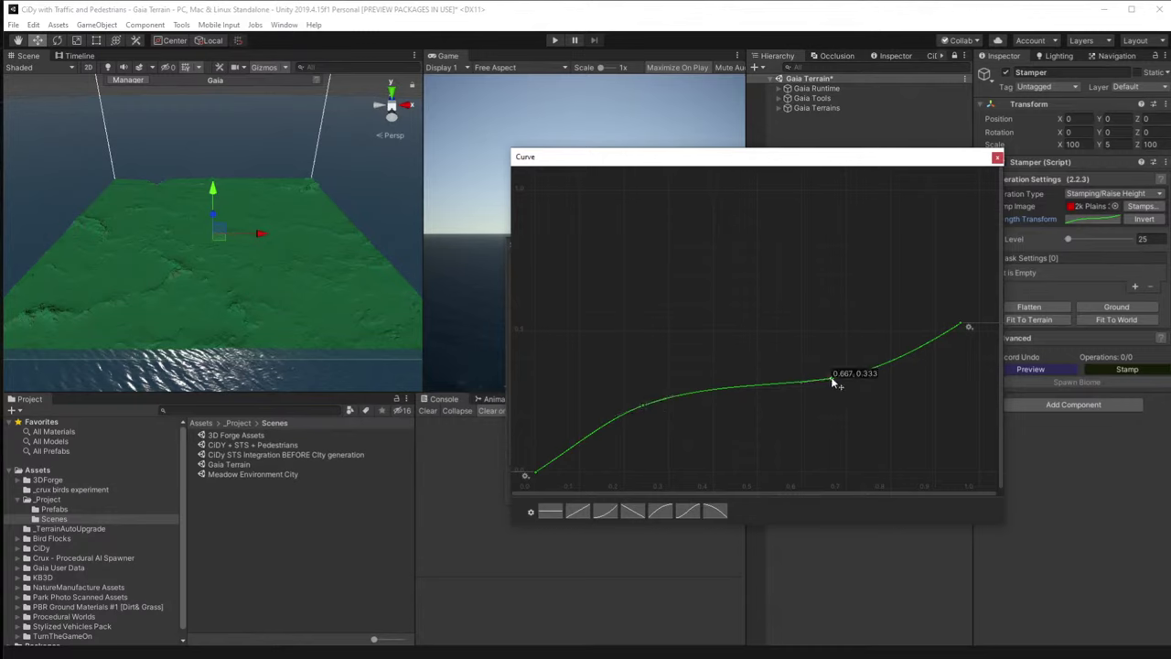
left_click(959, 327)
left_click_drag(936, 342, 932, 335)
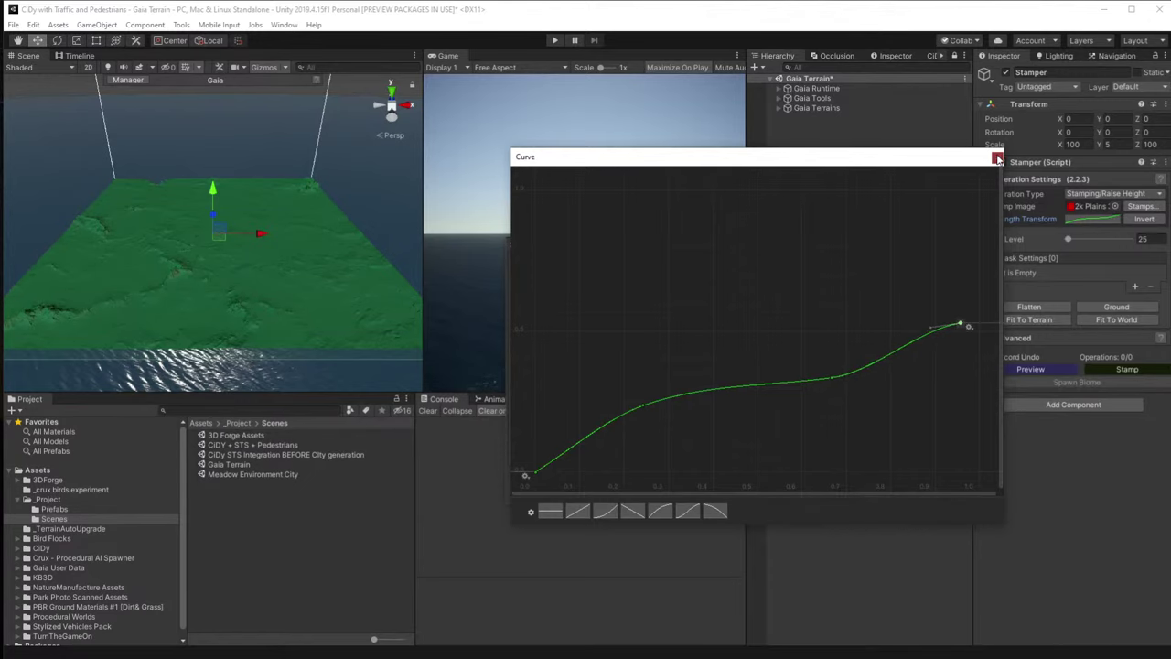
left_click(997, 158)
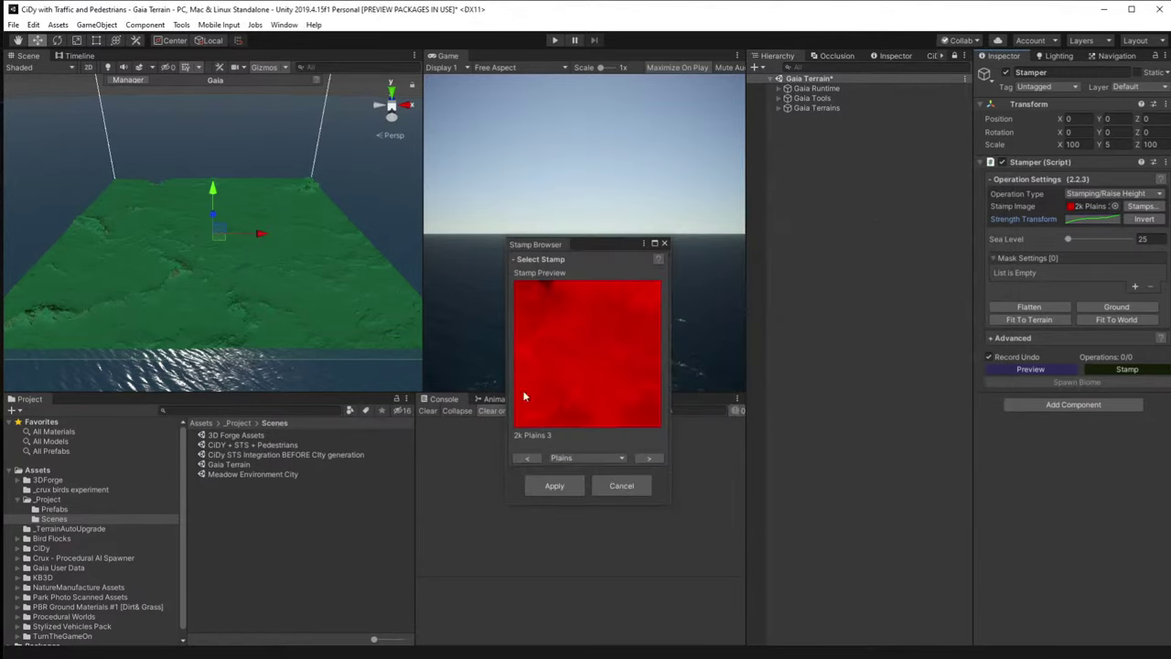
left_click(665, 243)
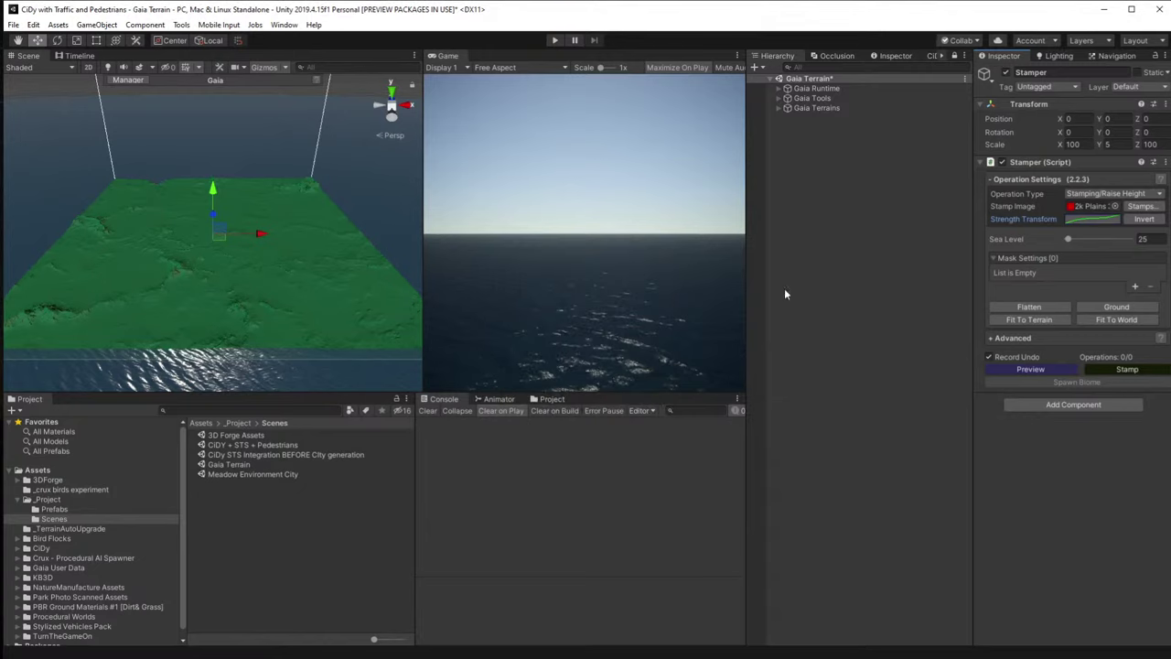
Apply the 2k Plains 3 stamp to the terrain.
left_click(1127, 369)
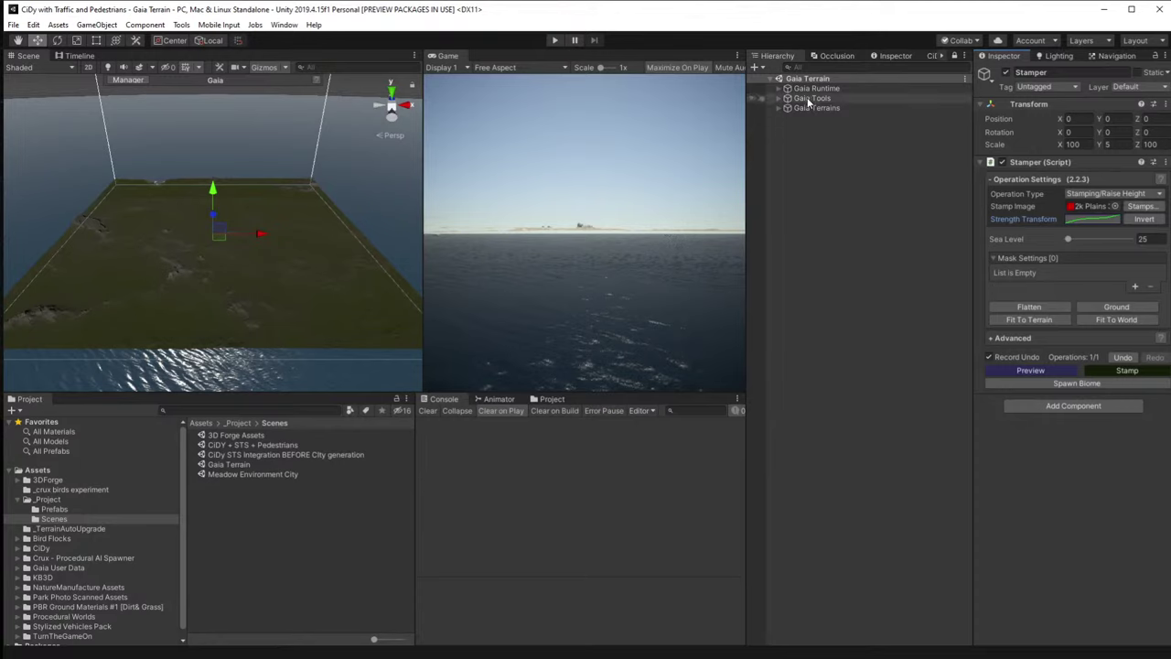
Delete the FlyCamera UI object under Gaia Runtime > Gaia Player.
left_click(779, 98)
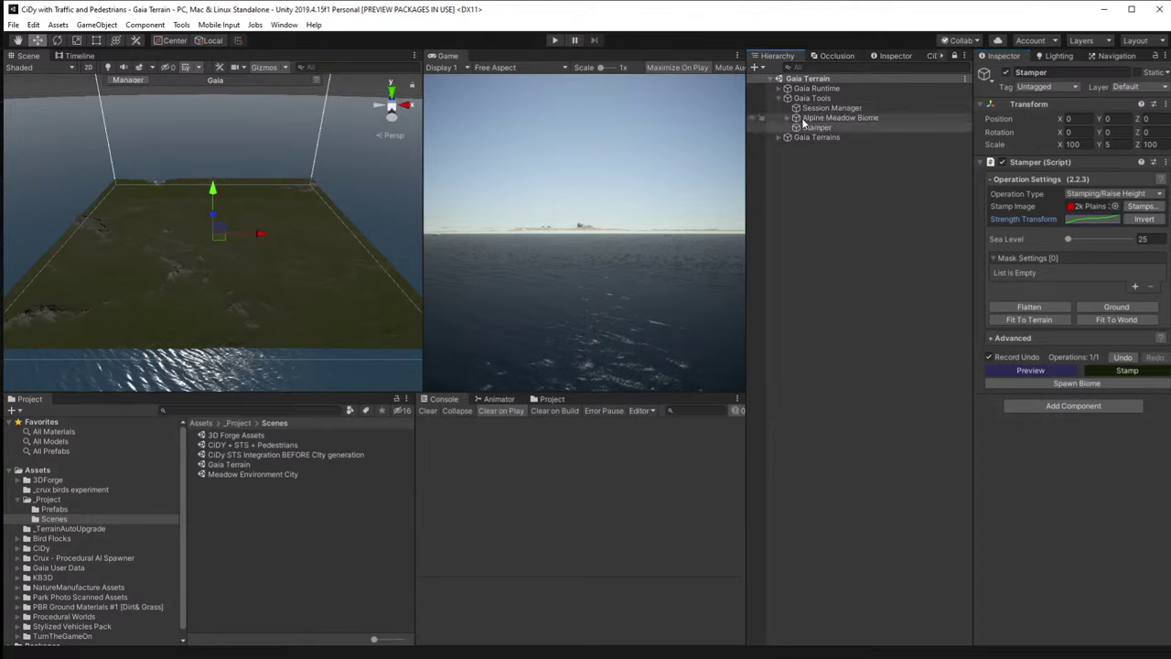
left_click(787, 118)
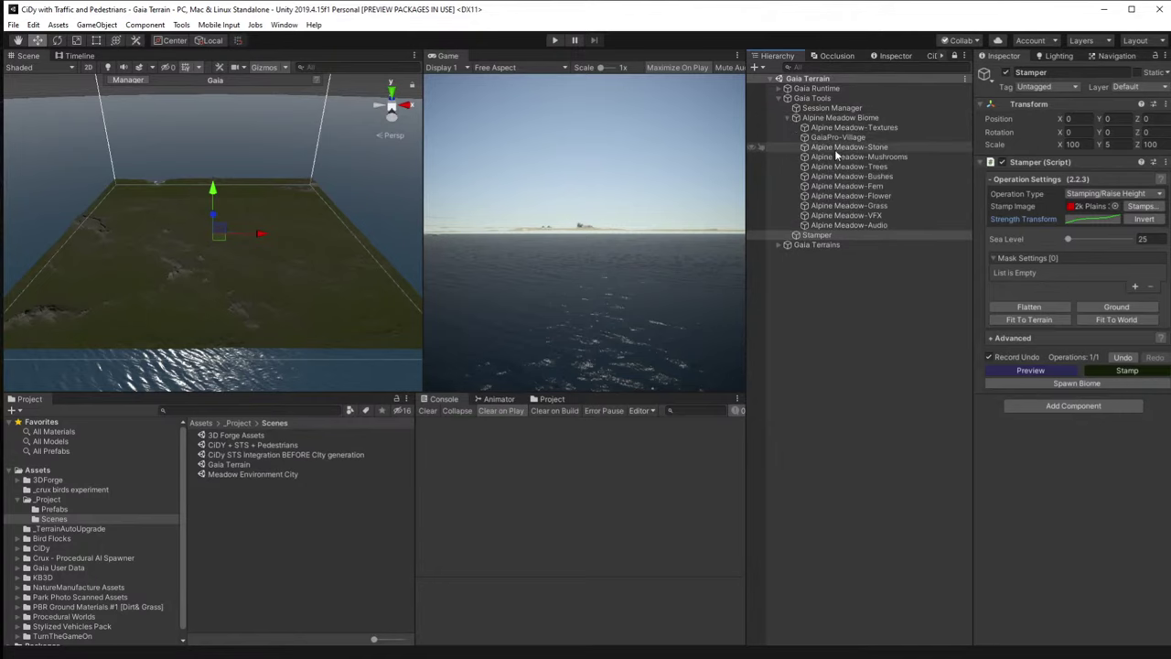
left_click(787, 118)
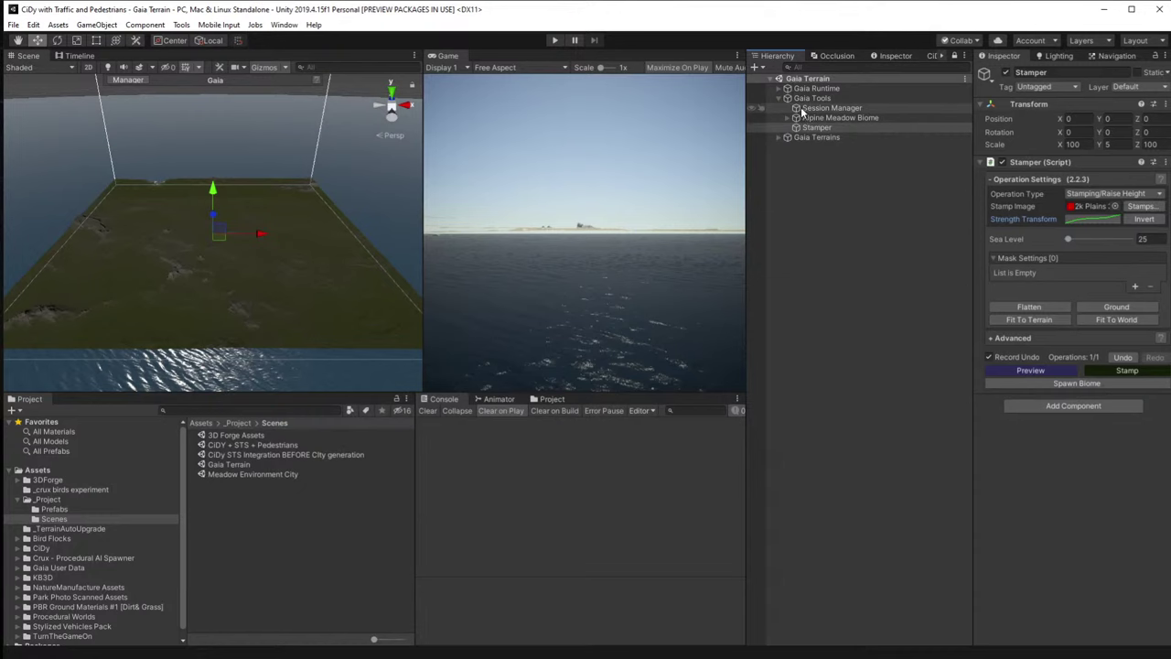
left_click(779, 89)
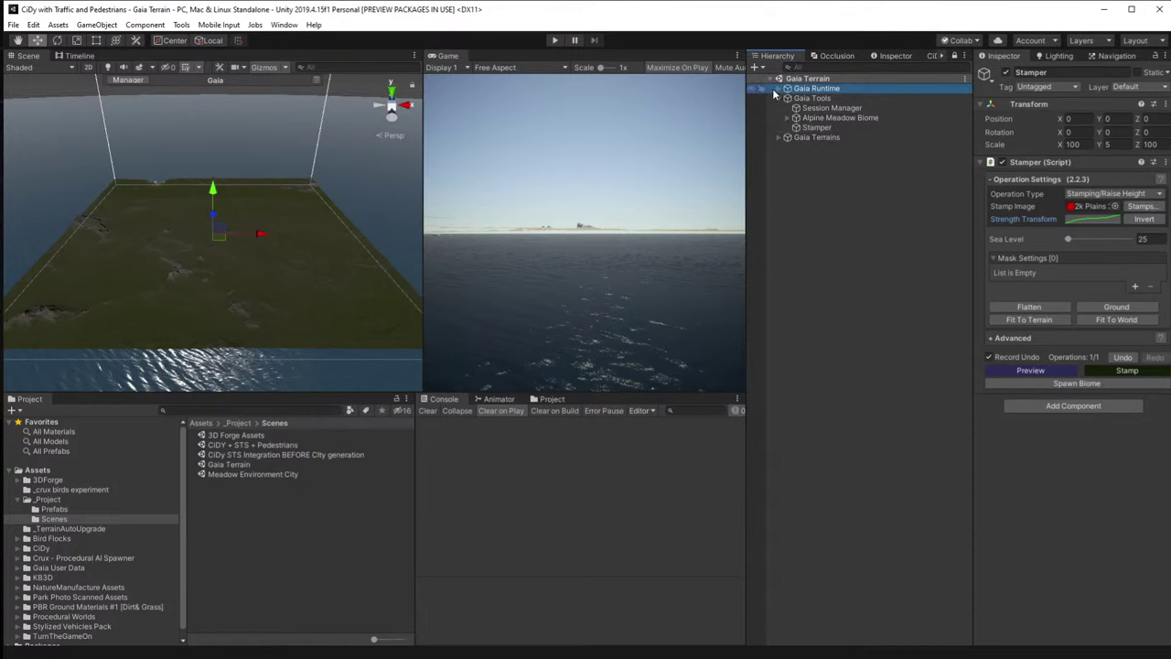
left_click(788, 89)
left_click(814, 108)
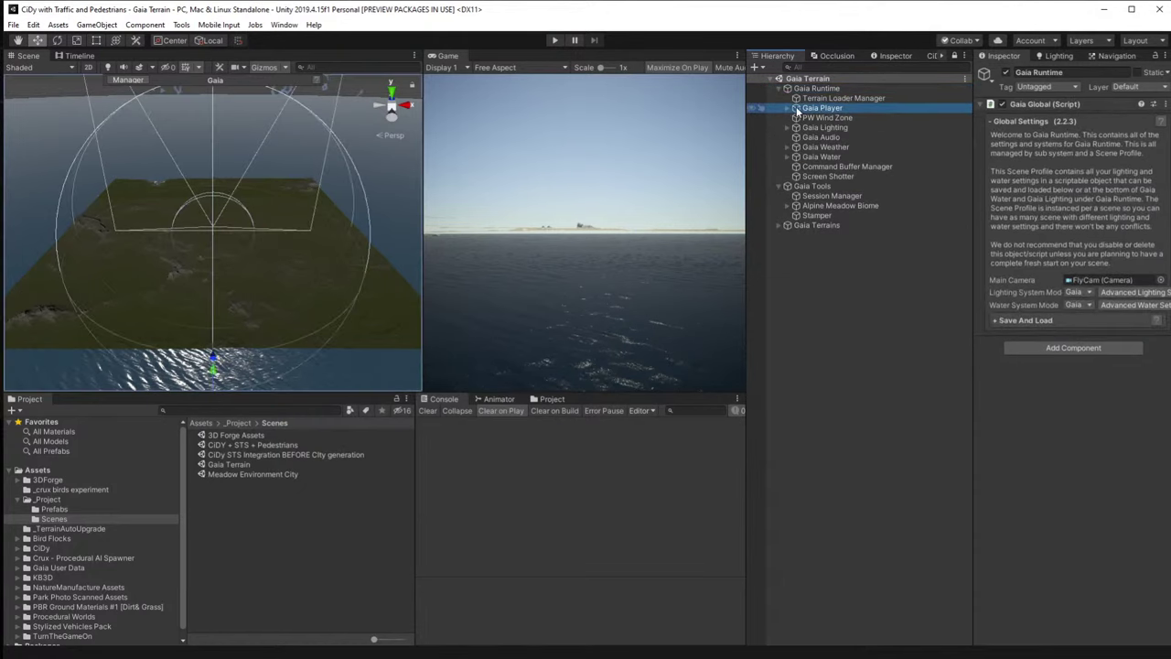
left_click(786, 108)
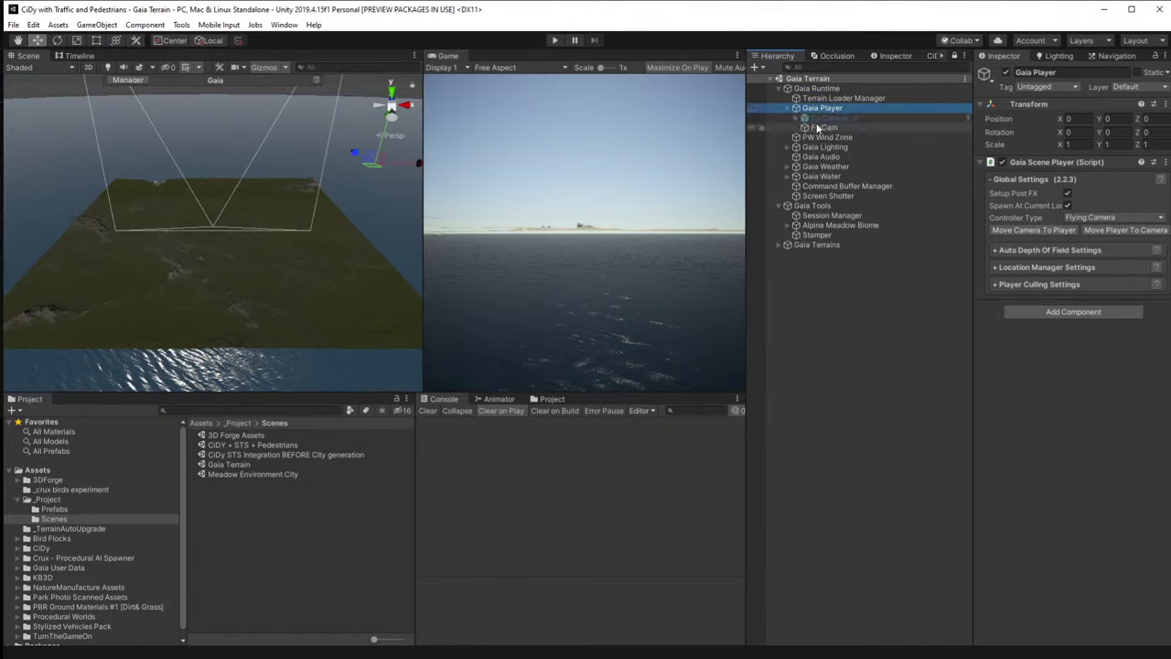
left_click(823, 127)
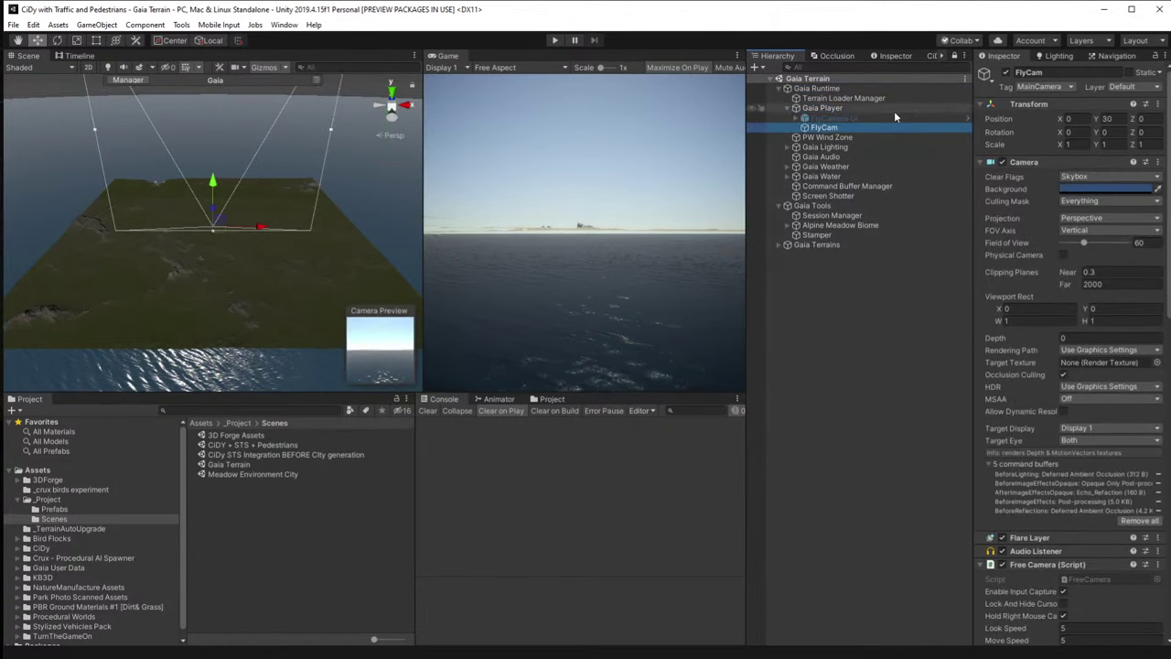
left_click(871, 118)
key("Delete")
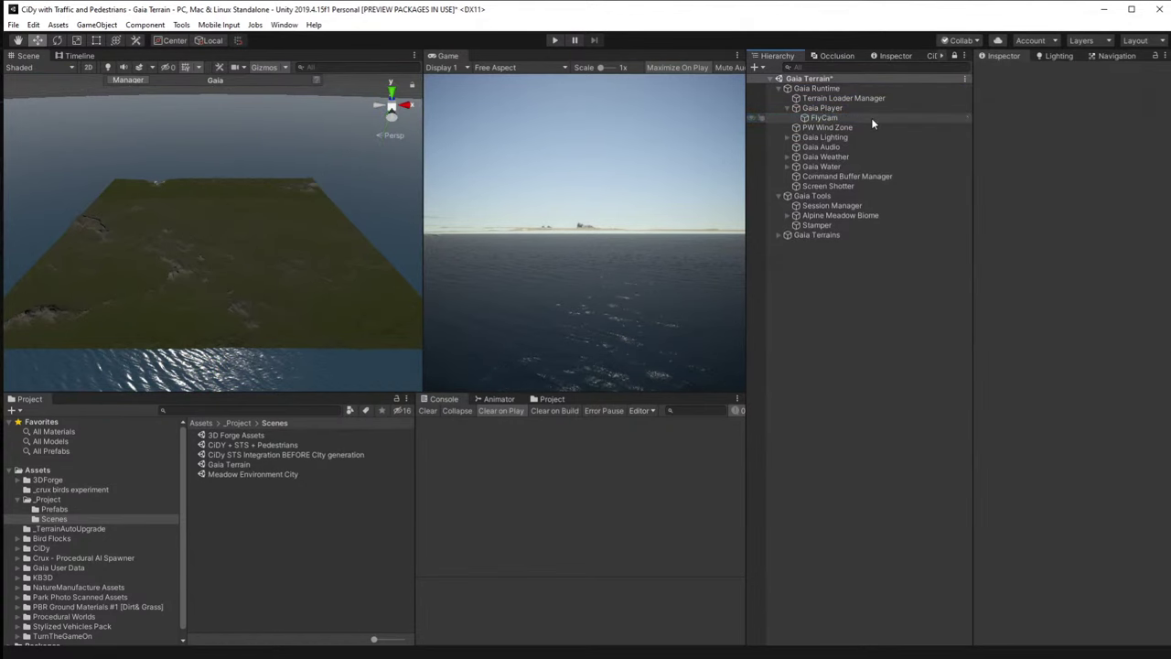
Align the FlyCam with a Scene view looking over the plains terrain.
left_click(840, 117)
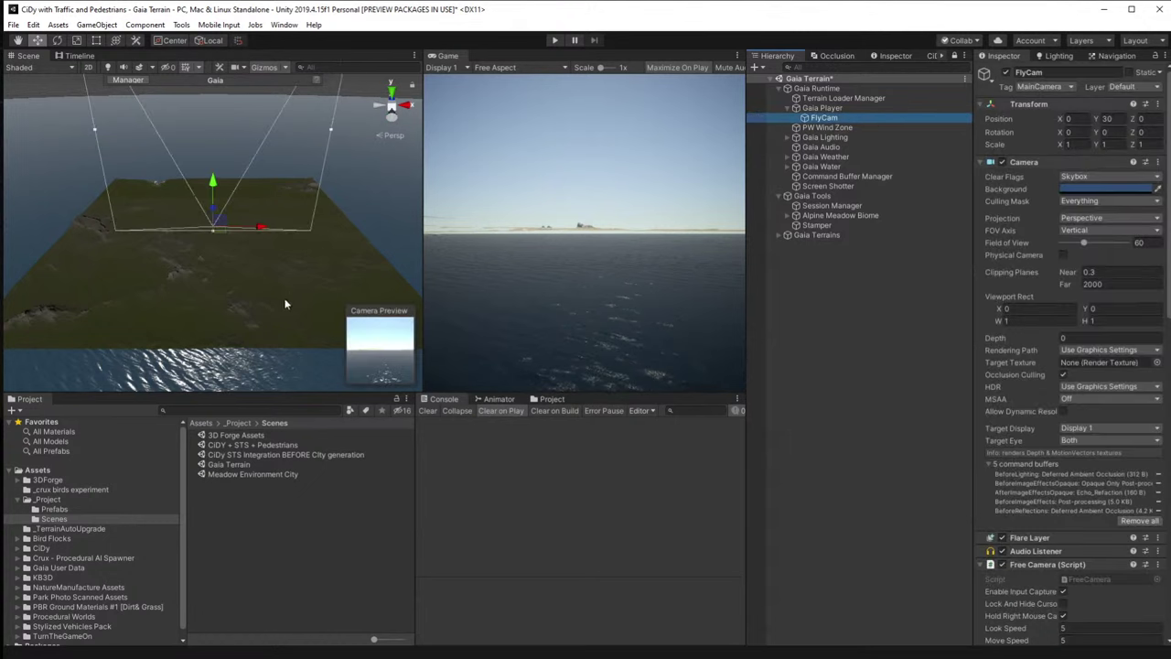
right_click_drag(287, 302, 255, 344)
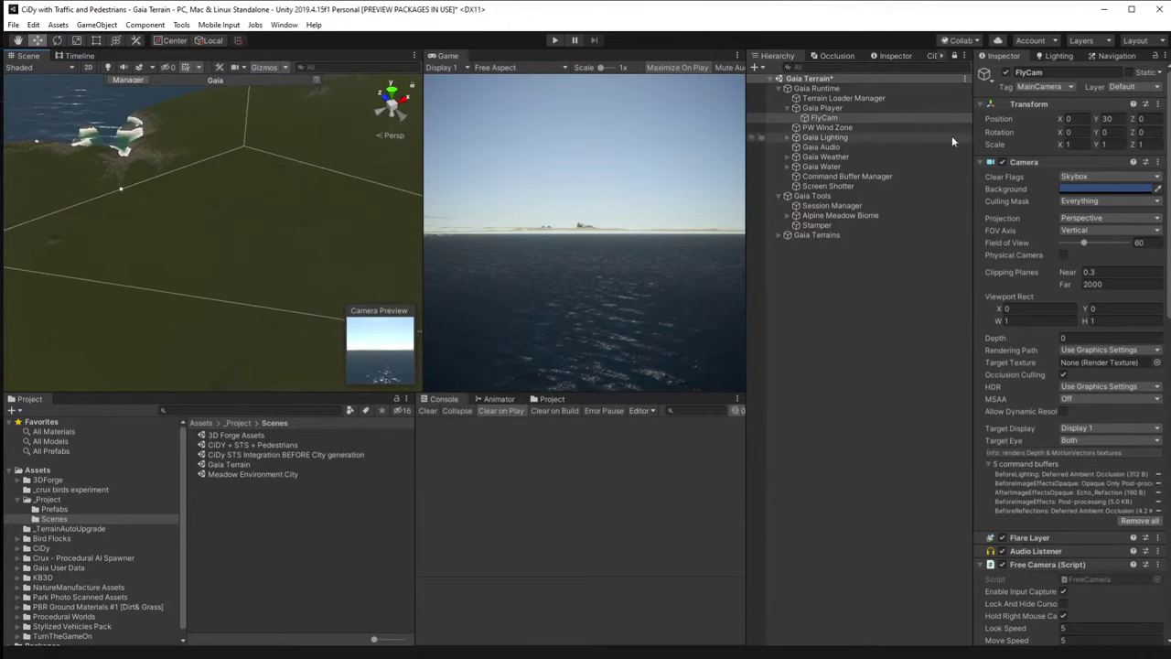
key("ctrl+shift+f")
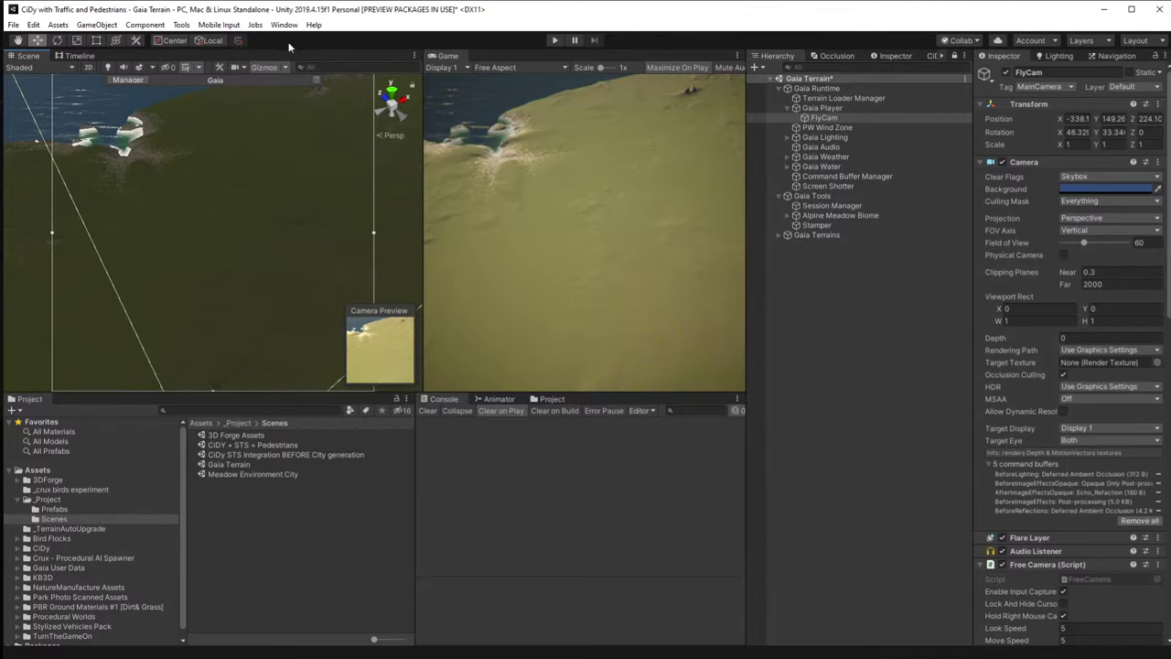
left_click(181, 25)
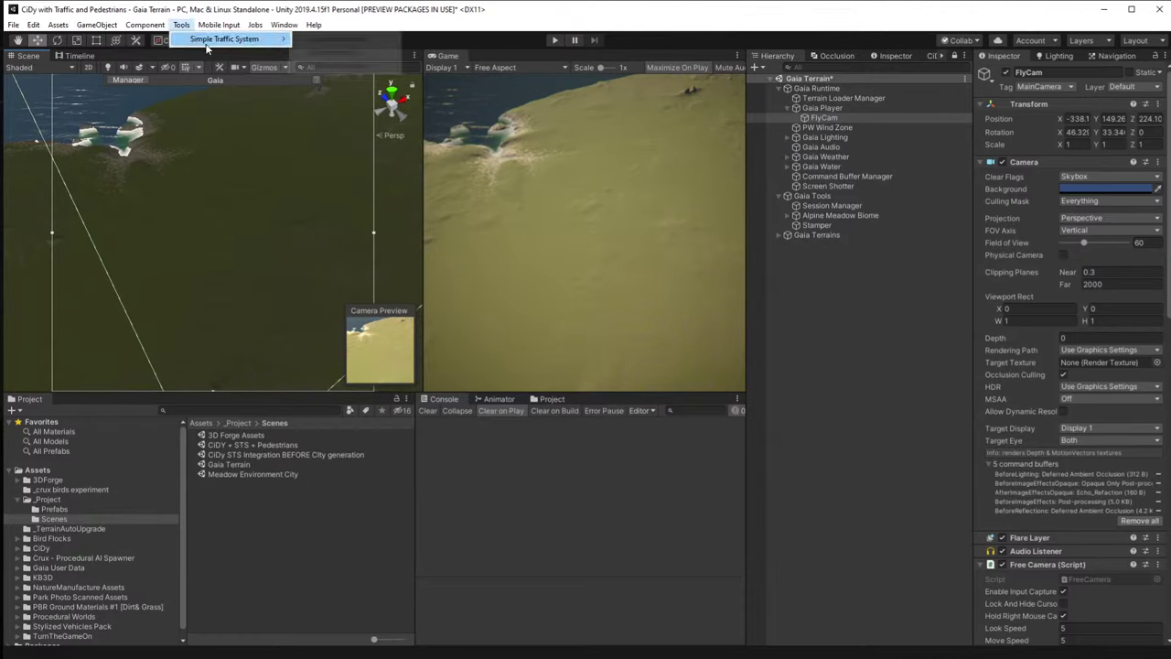
mouse_move(207, 45)
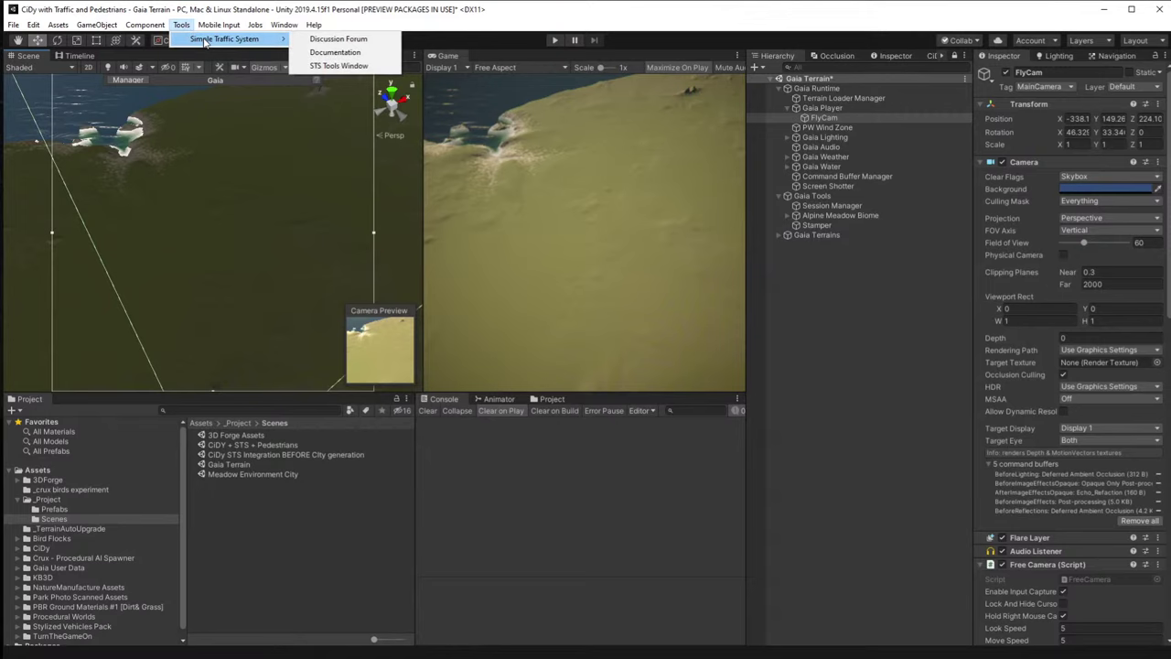
left_click(336, 66)
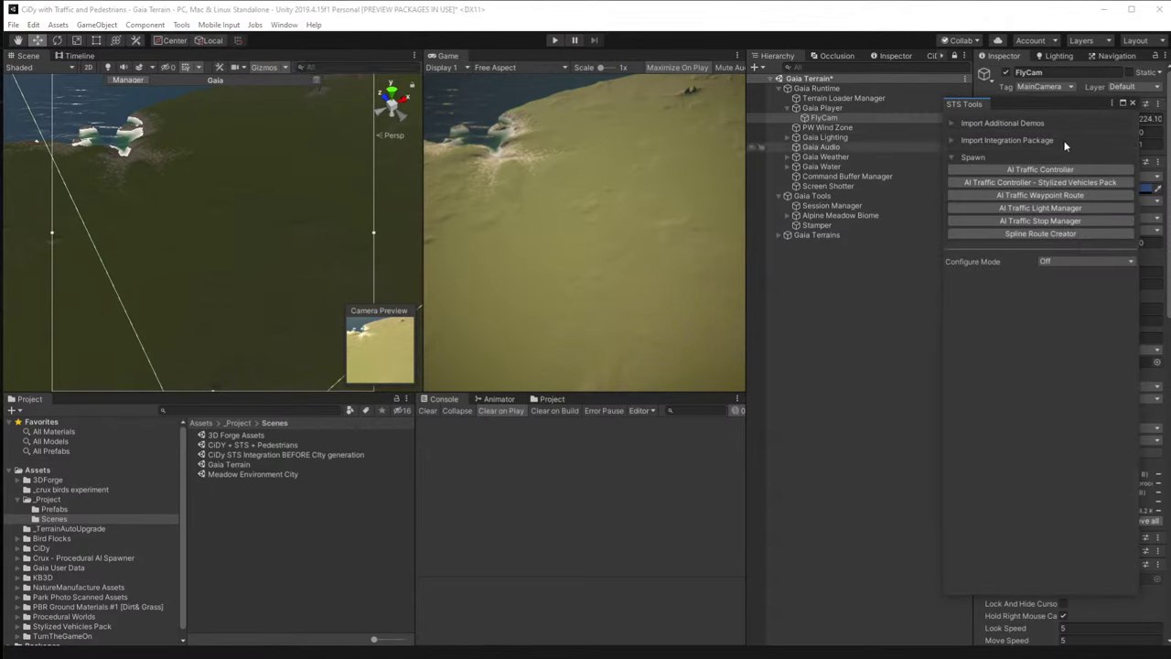
left_click(1007, 123)
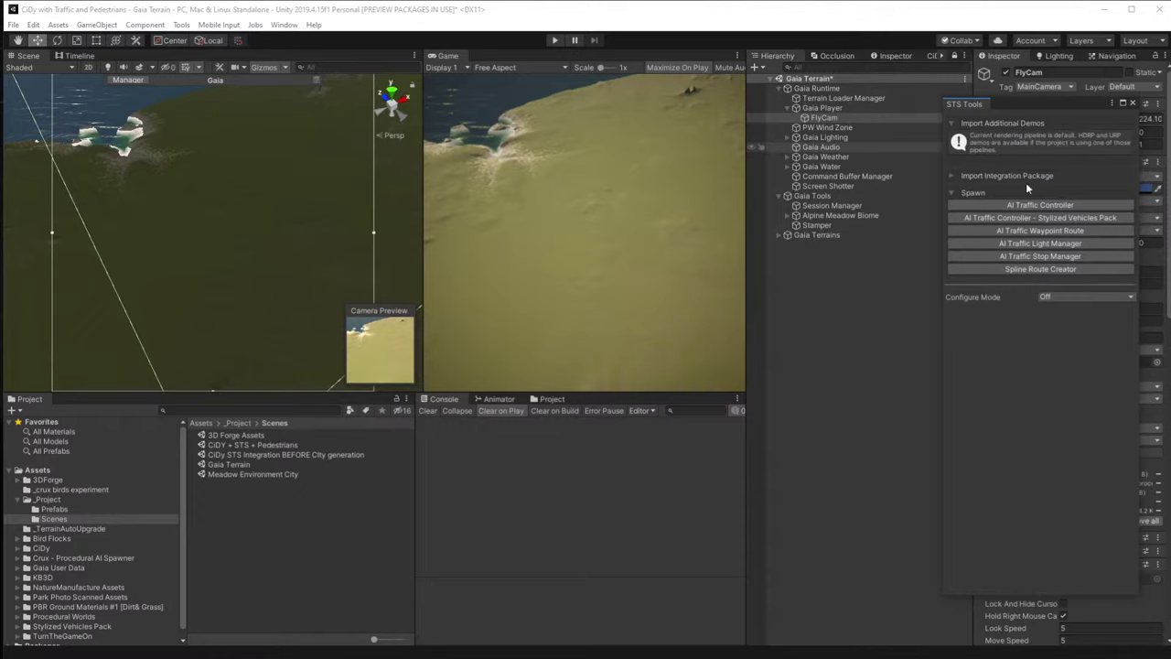
left_click(950, 124)
left_click(953, 140)
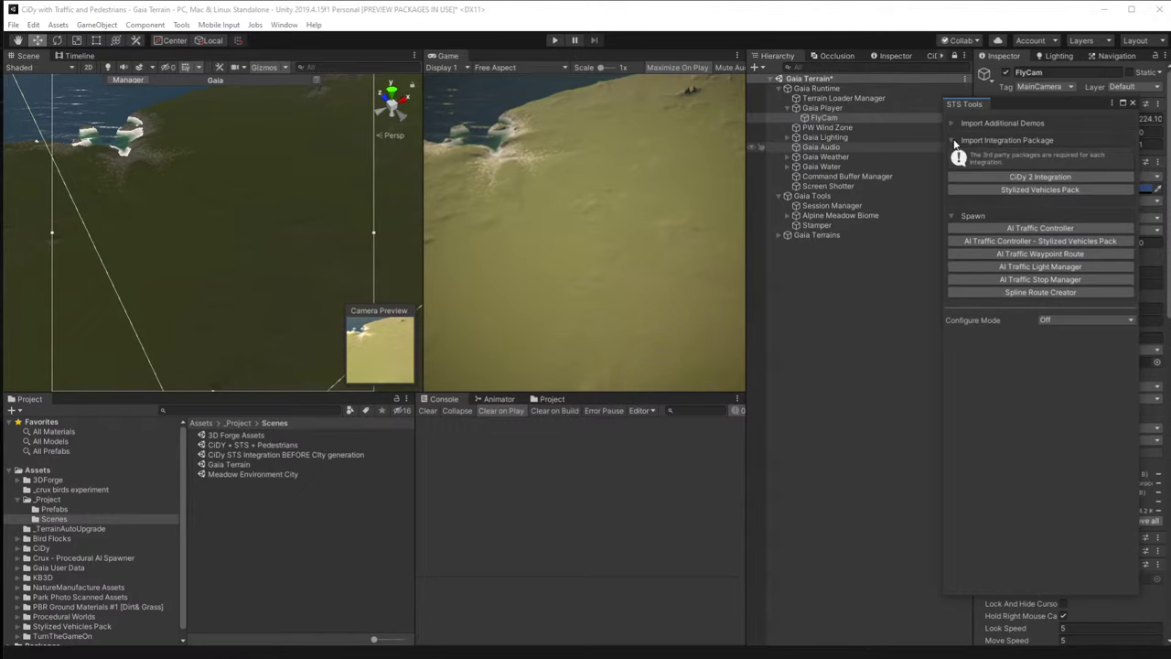
left_click(1038, 178)
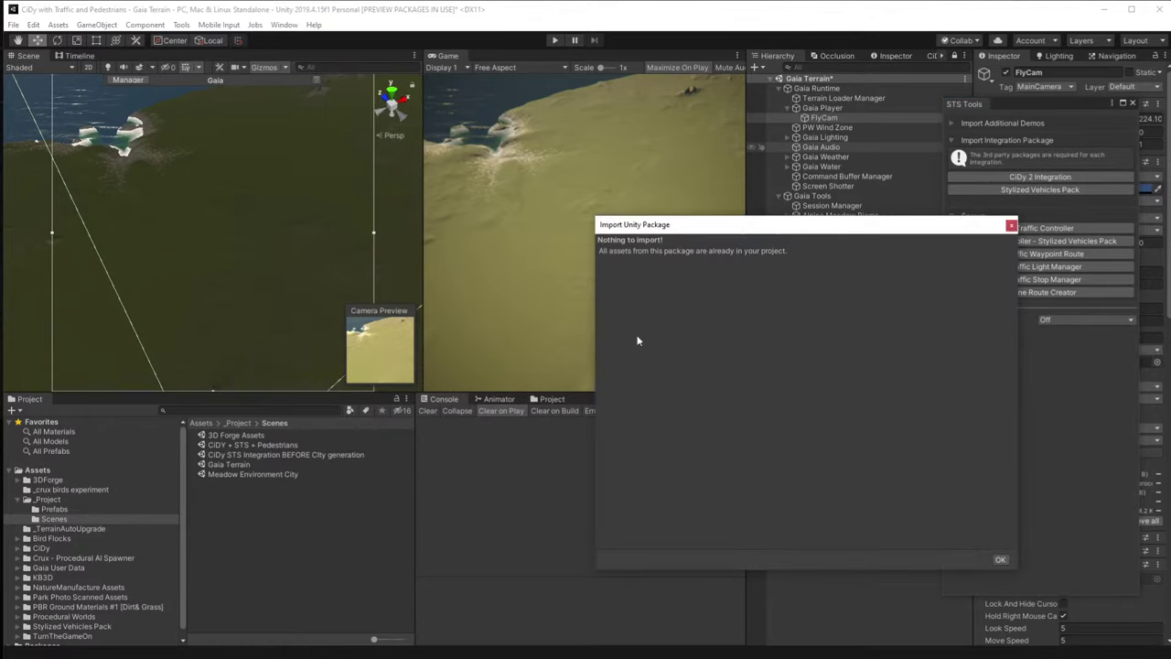
left_click(1000, 559)
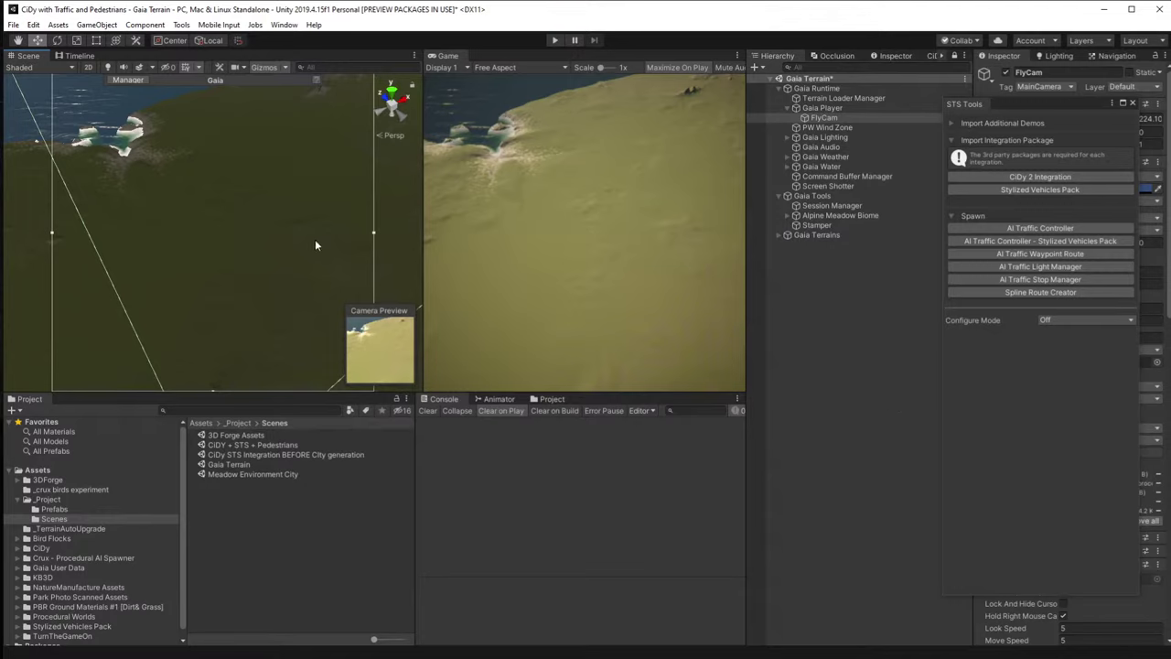
left_click(1133, 103)
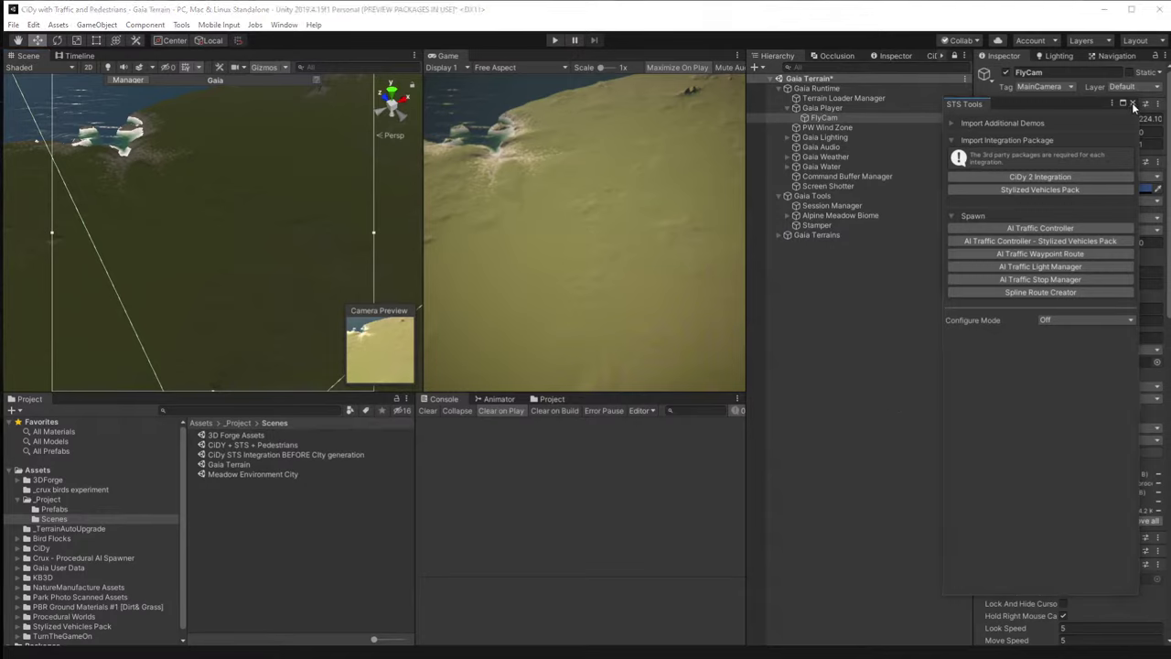
left_click(1132, 103)
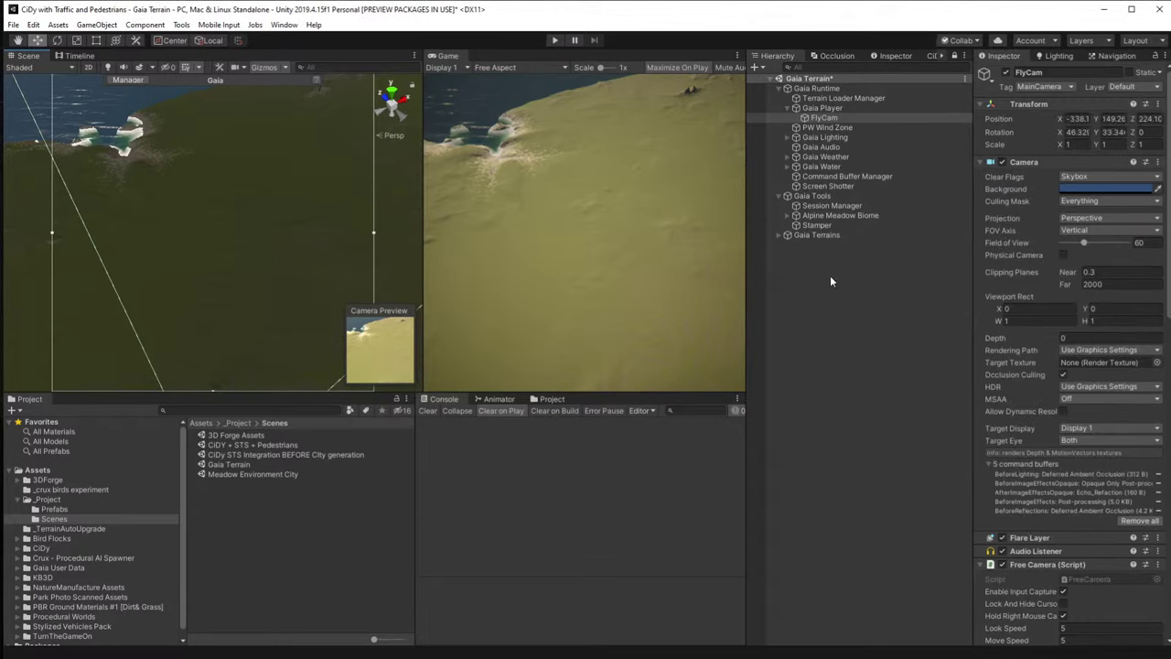
Create the CiDy Graph in the CiDy Editor and enable Show Cells and Show Nodes.
left_click(934, 55)
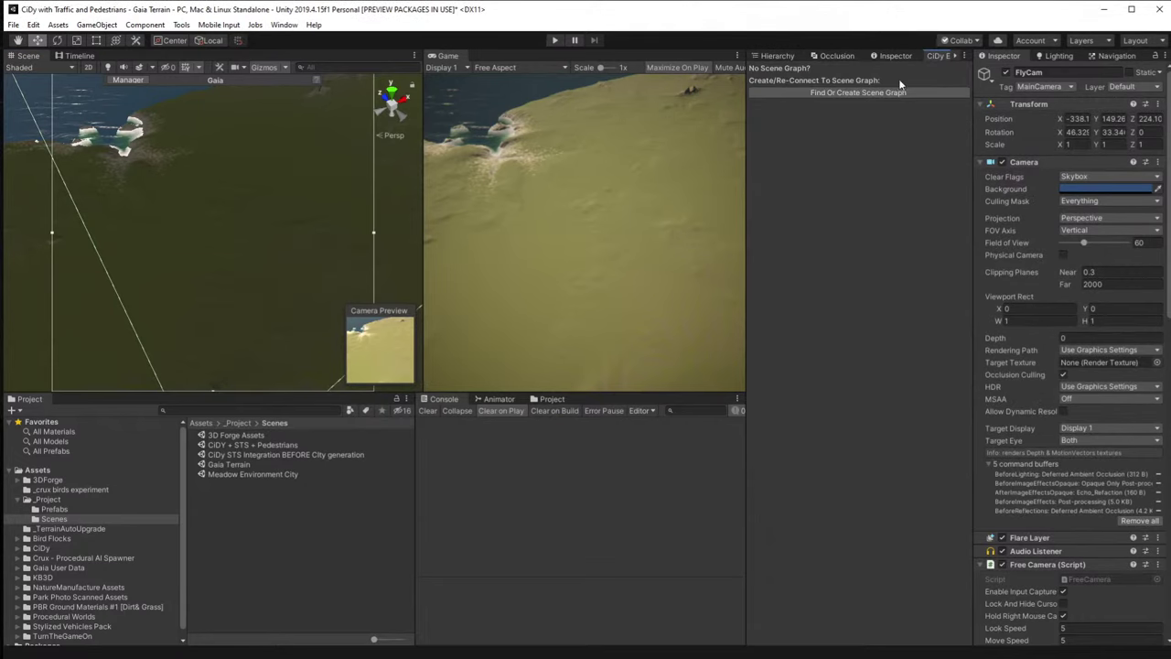
left_click(849, 92)
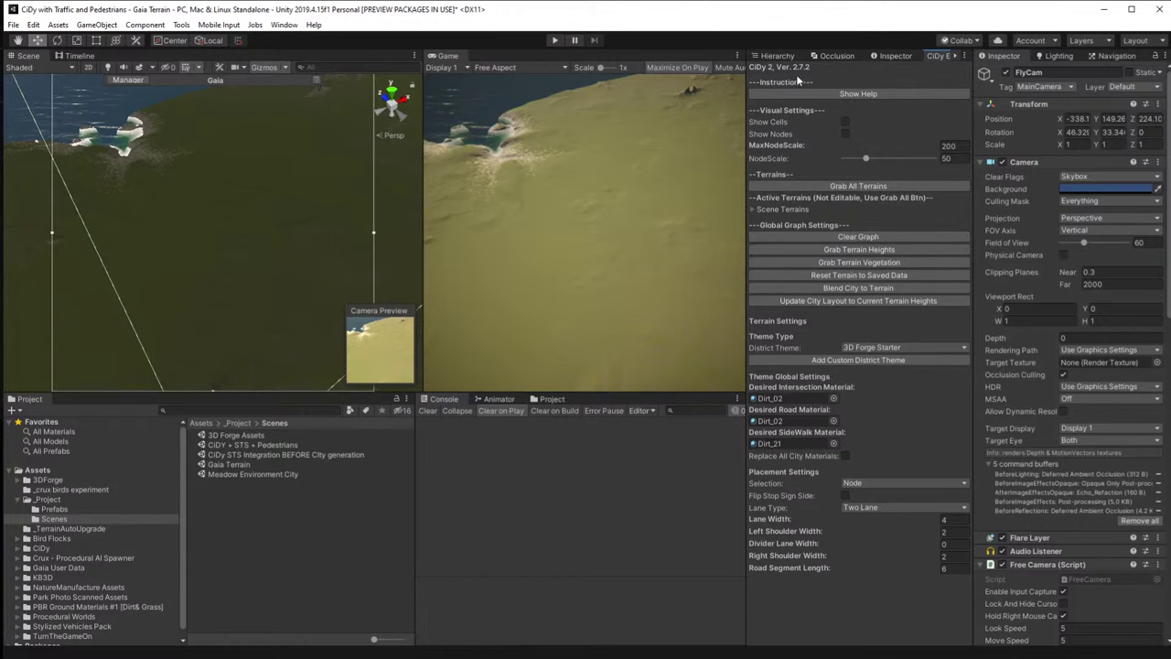
left_click(778, 56)
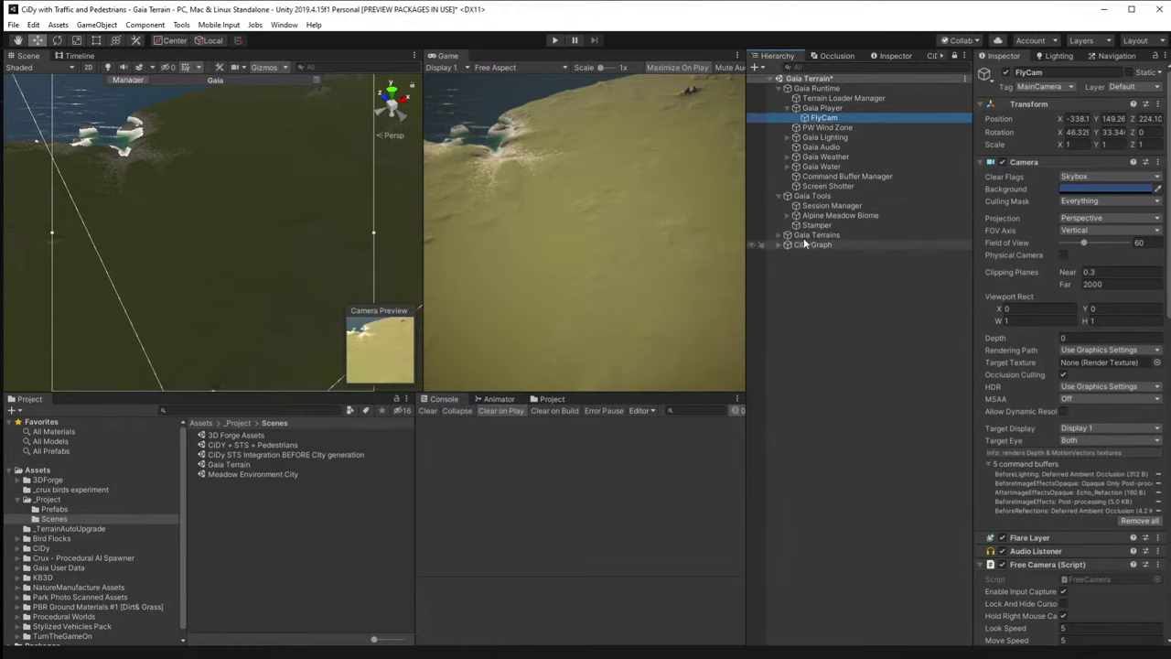
left_click(937, 56)
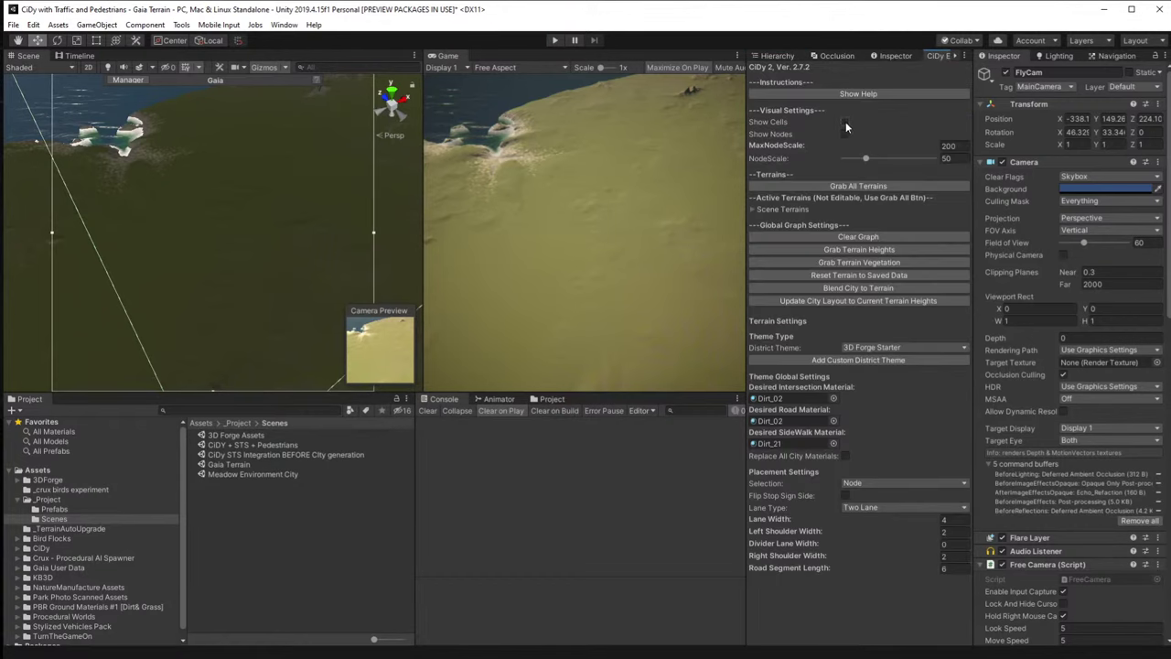
left_click(846, 122)
left_click(846, 133)
right_click_drag(268, 231, 112, 206)
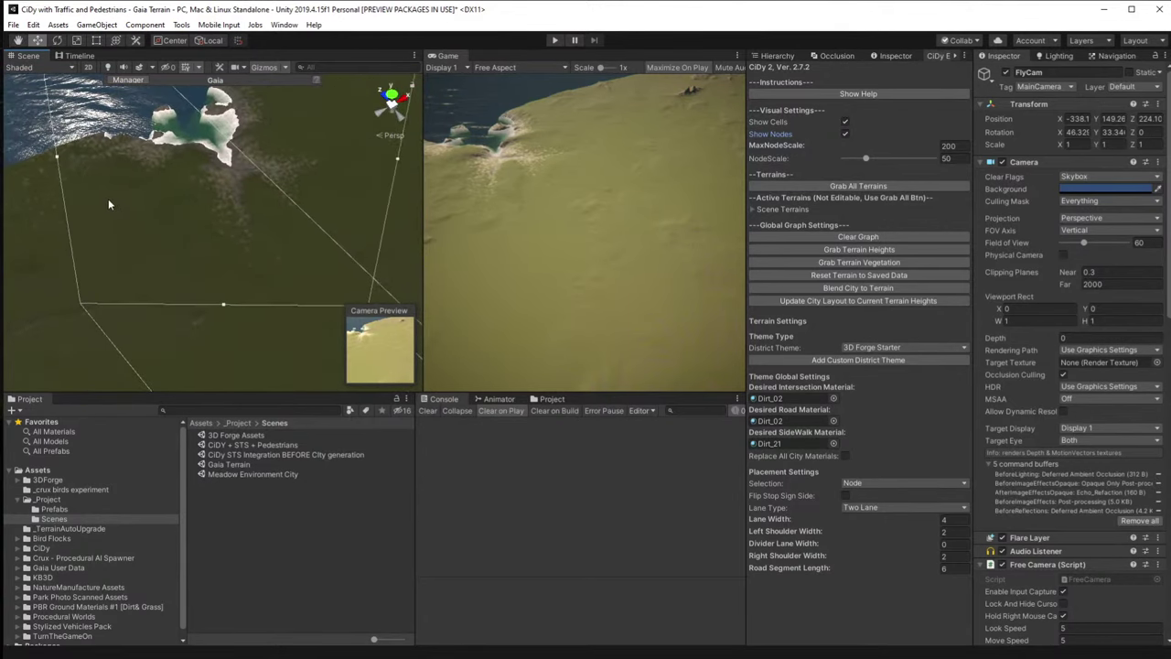
Place connected road nodes on the terrain and close them into a first triangular block.
right_click(283, 214)
right_click(282, 92)
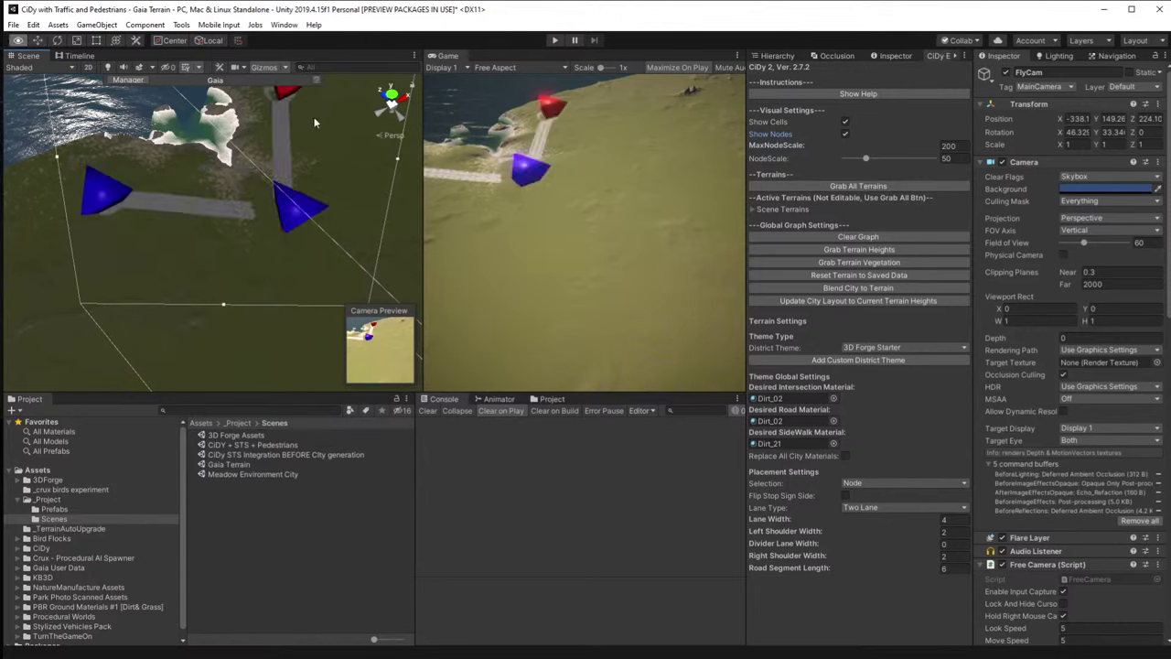
left_click_drag(324, 139, 280, 149, "alt")
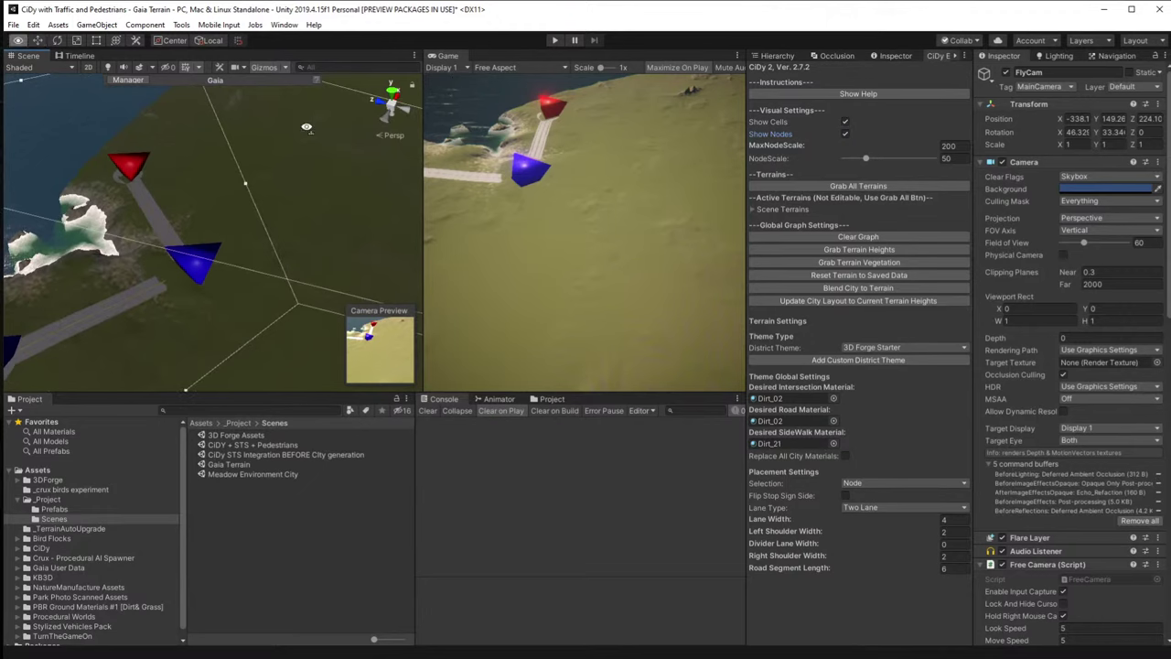
right_click(305, 131)
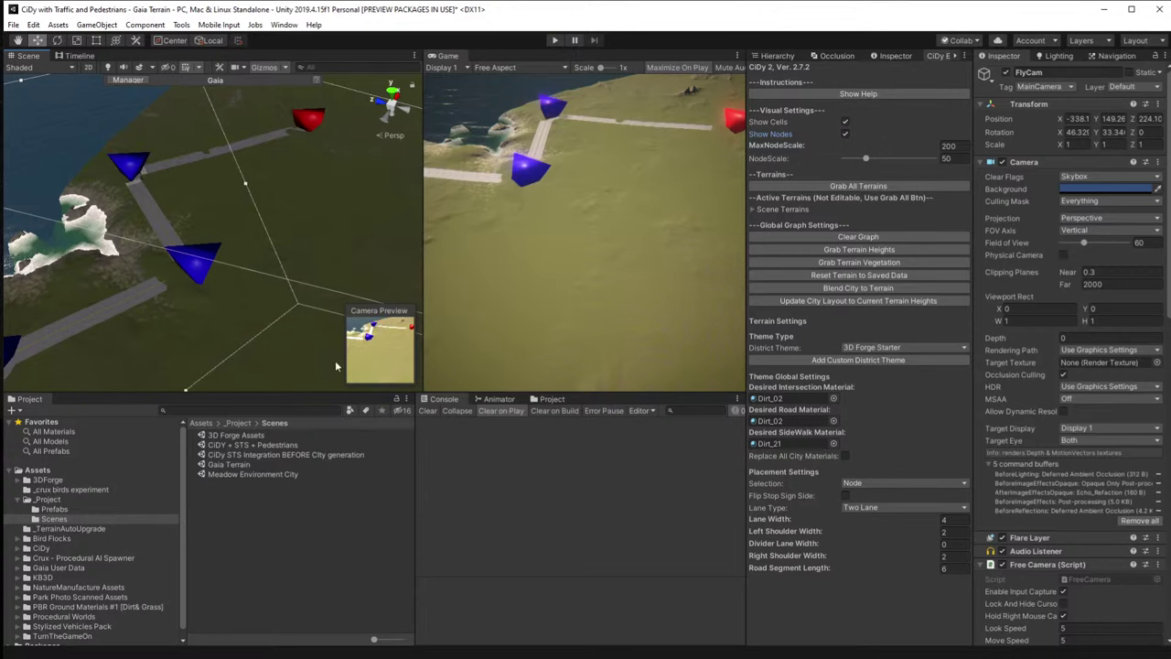
right_click_drag(314, 333, 239, 277)
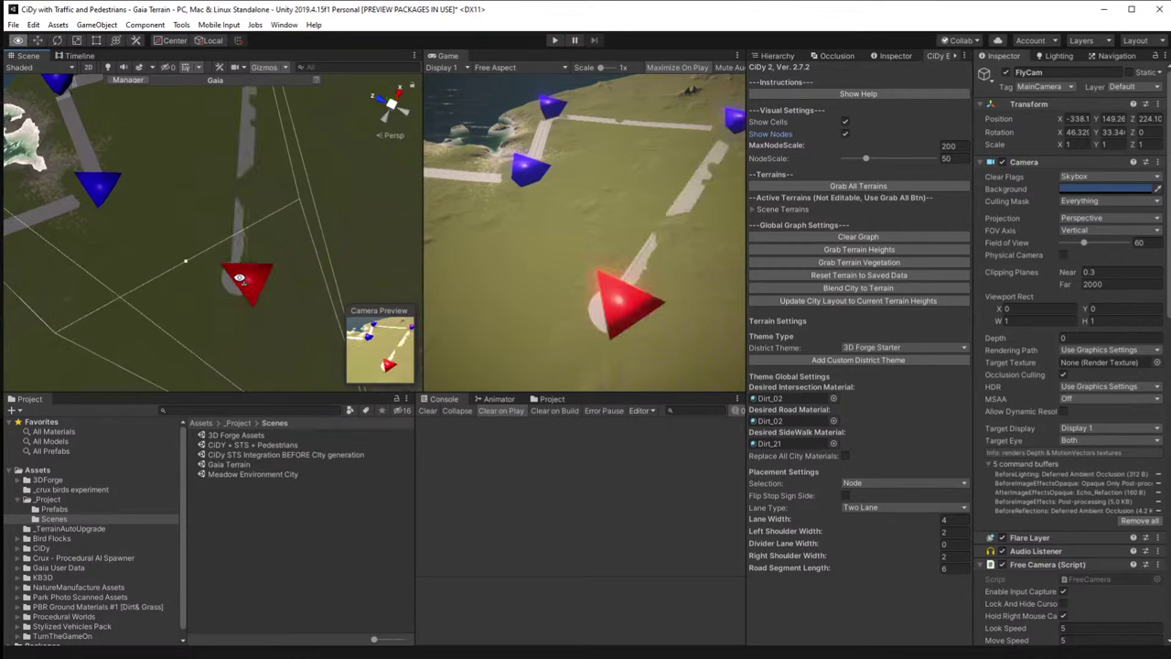
left_click(104, 189)
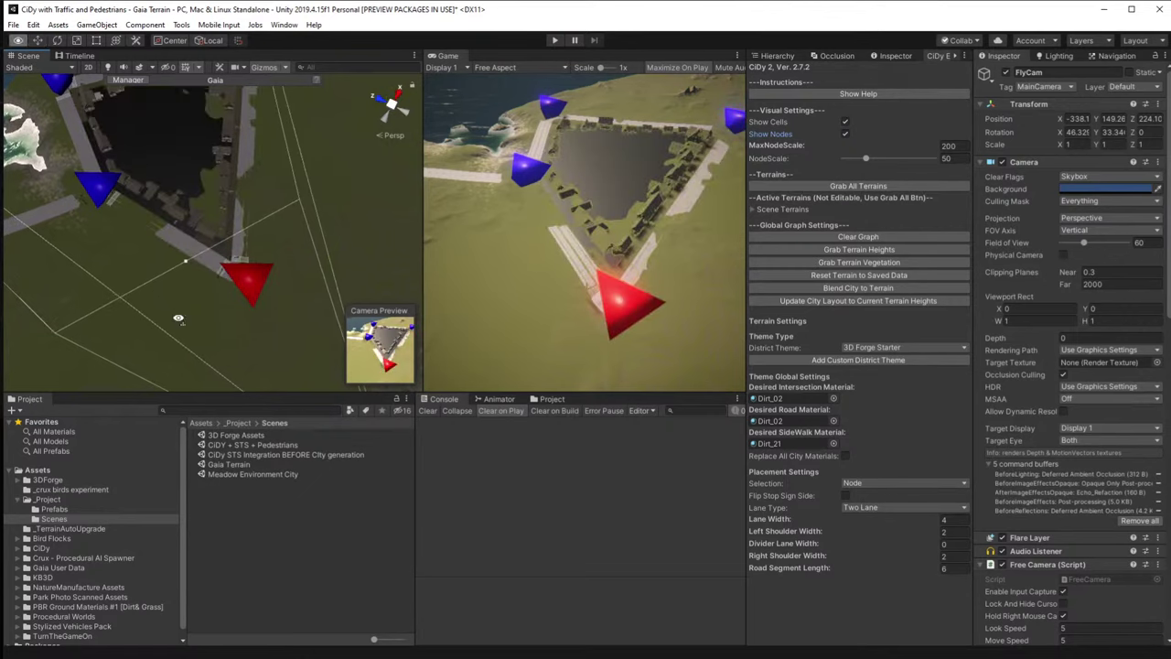
left_click_drag(145, 286, 37, 302, "alt")
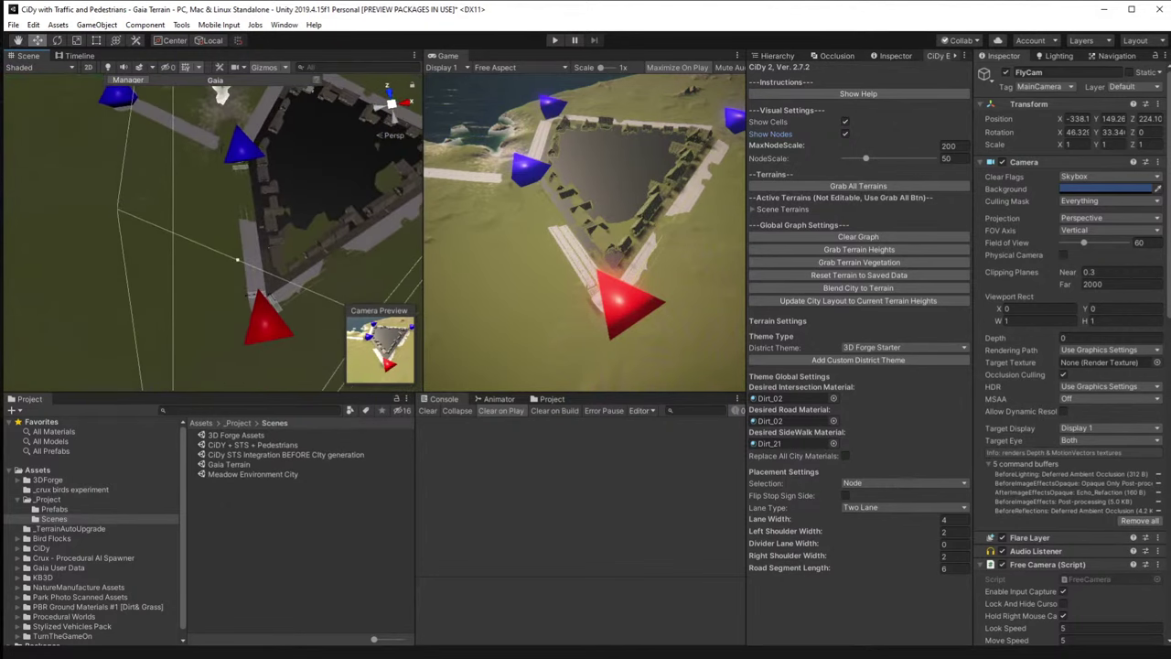
Extend the network with more linked road nodes, forming further building-filled blocks.
left_click(83, 241)
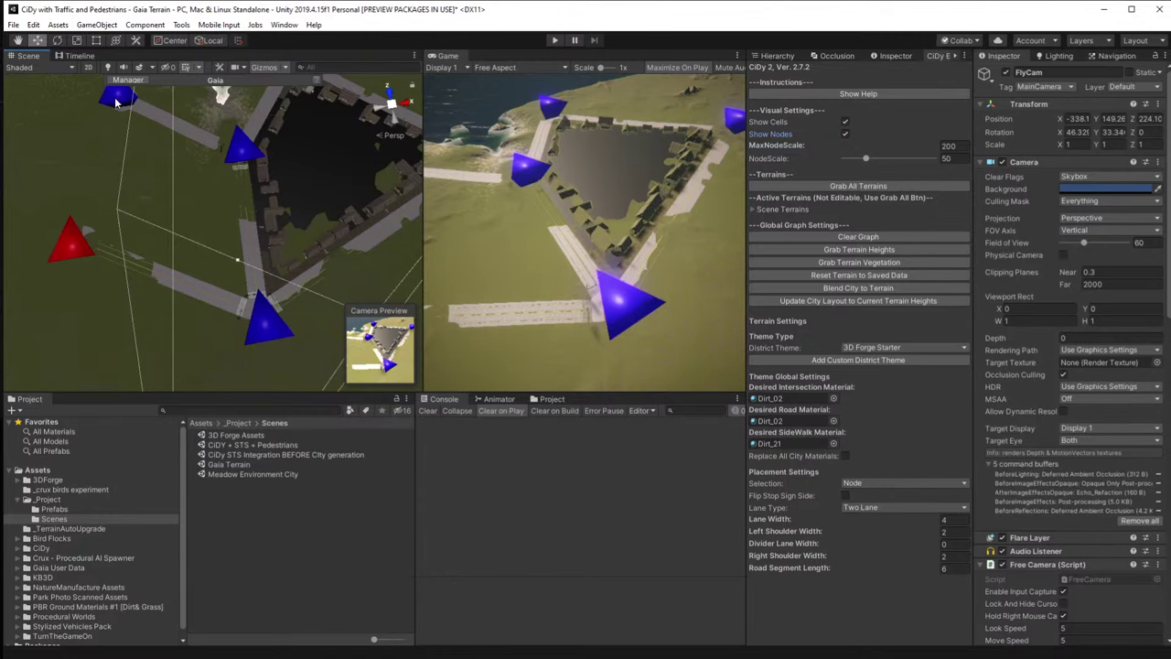
left_click_drag(152, 350, 139, 263, "alt")
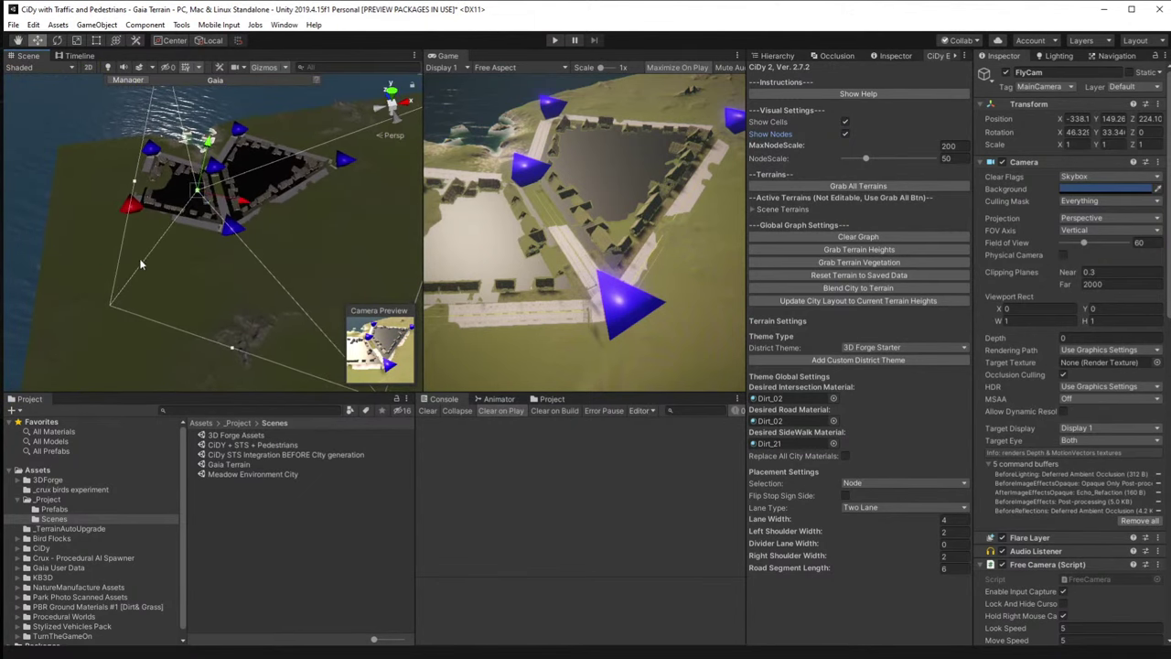
left_click(121, 280, "shift")
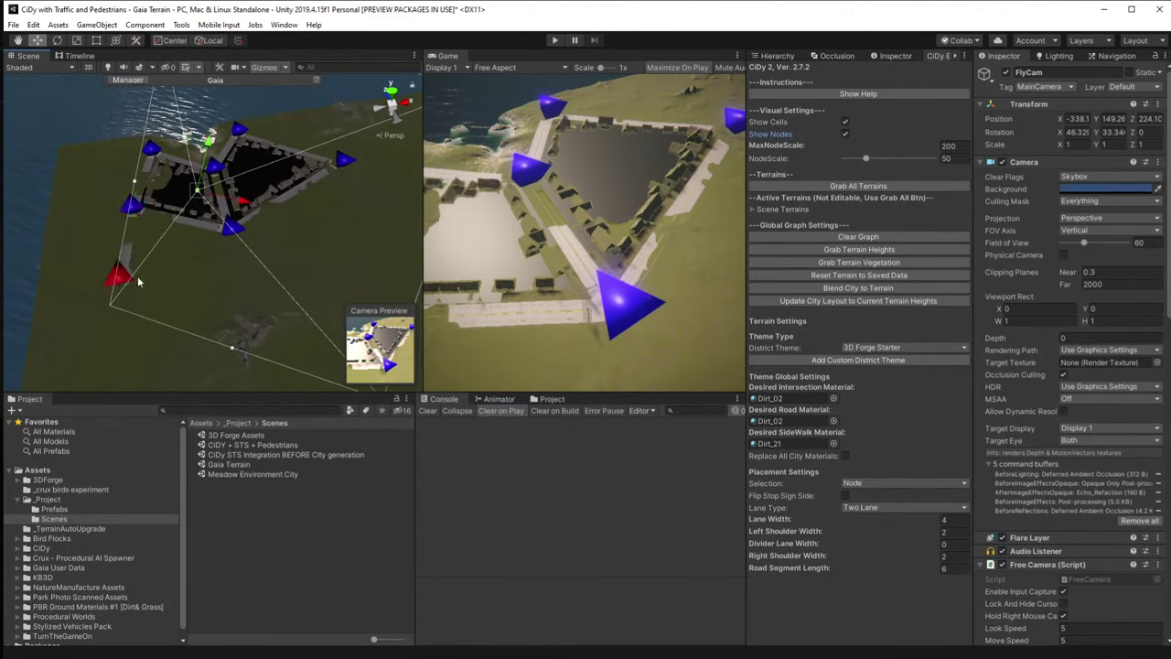
left_click(259, 304, "shift")
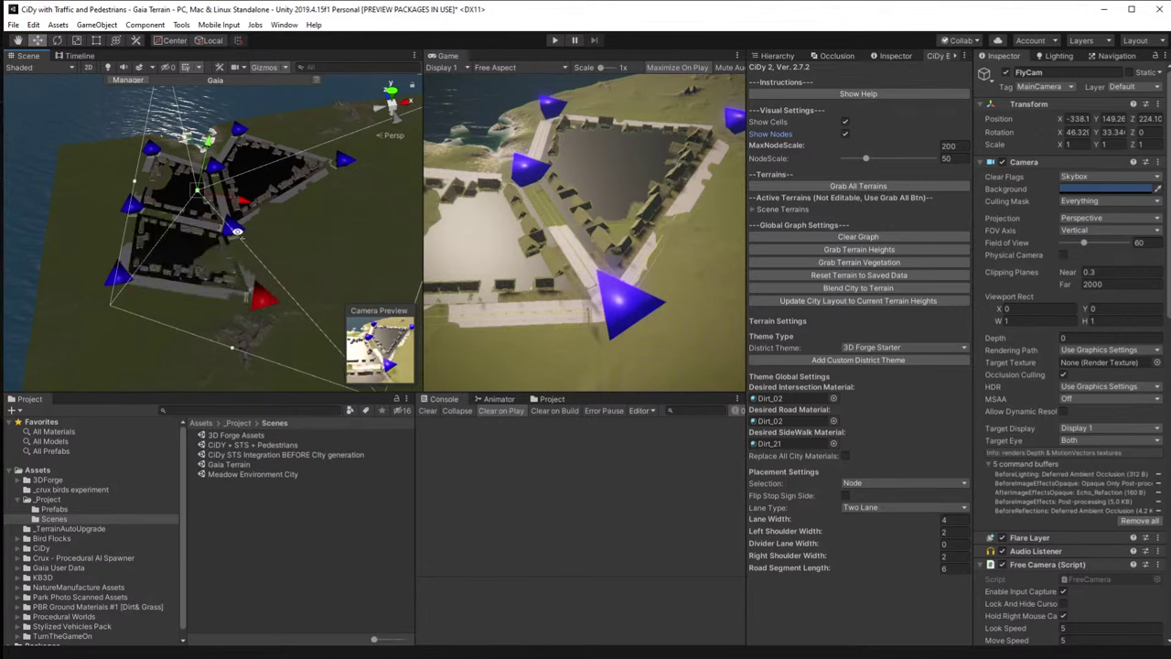
left_click(366, 266, "shift")
left_click(402, 208, "shift")
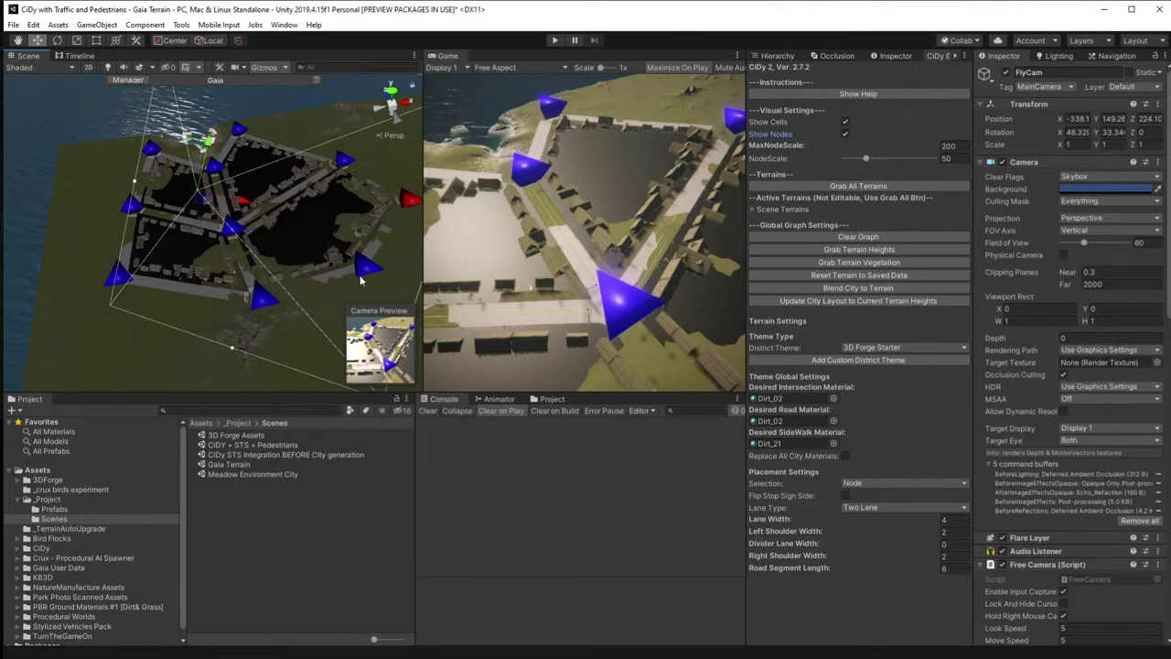
left_click(236, 232)
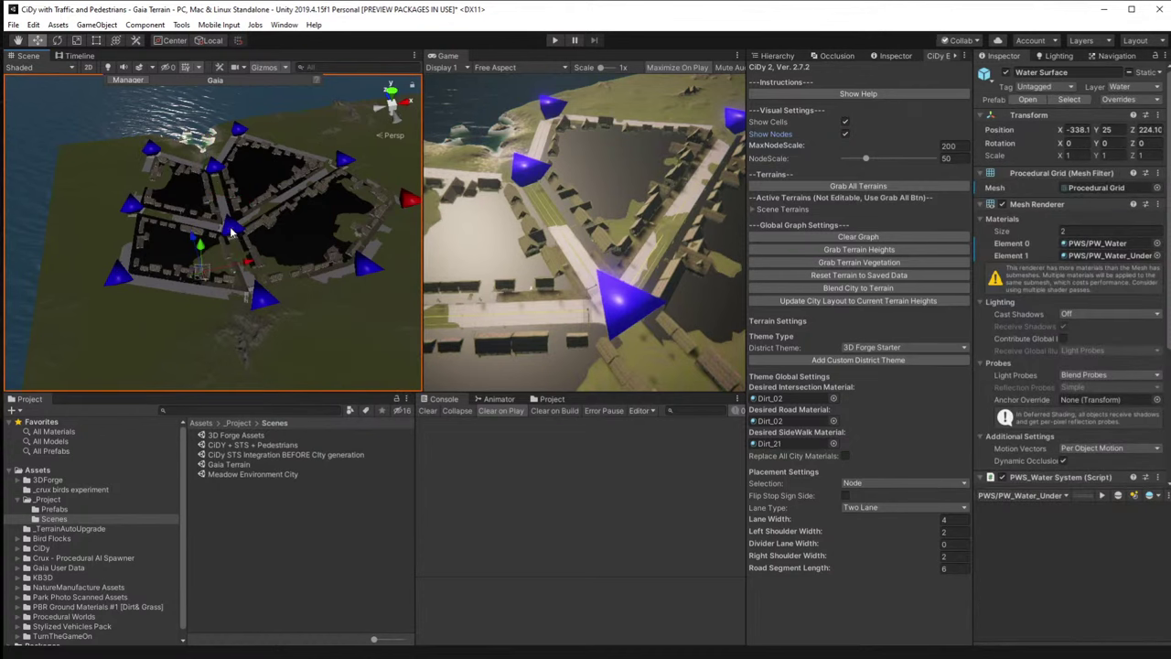
left_click(233, 228)
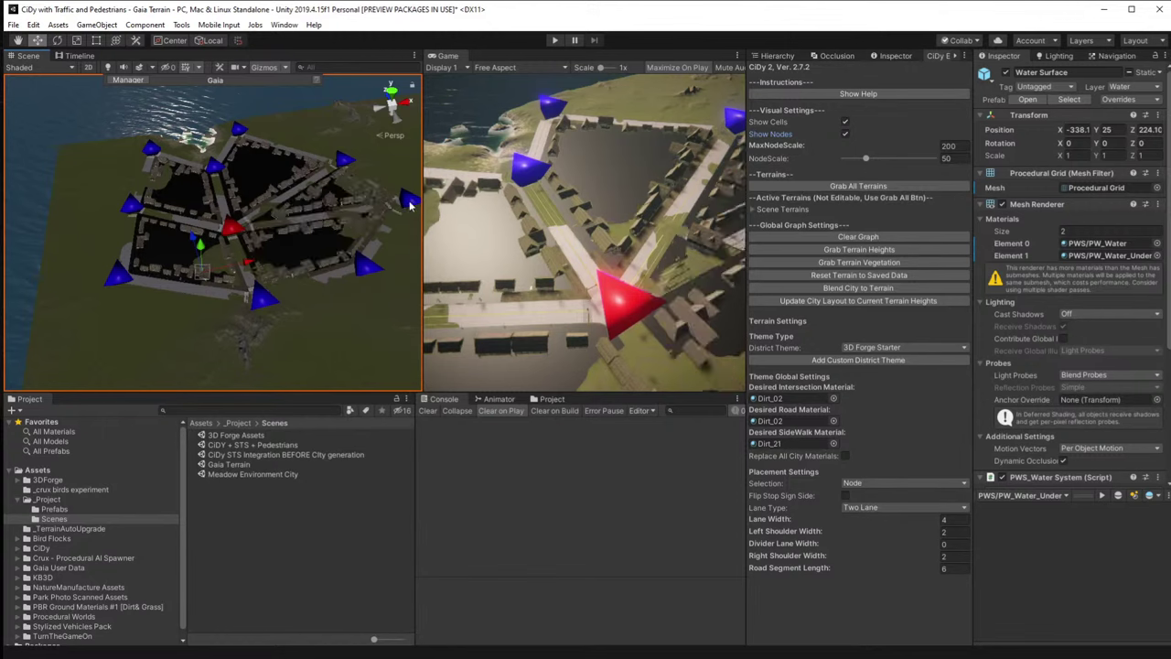
left_click(300, 223)
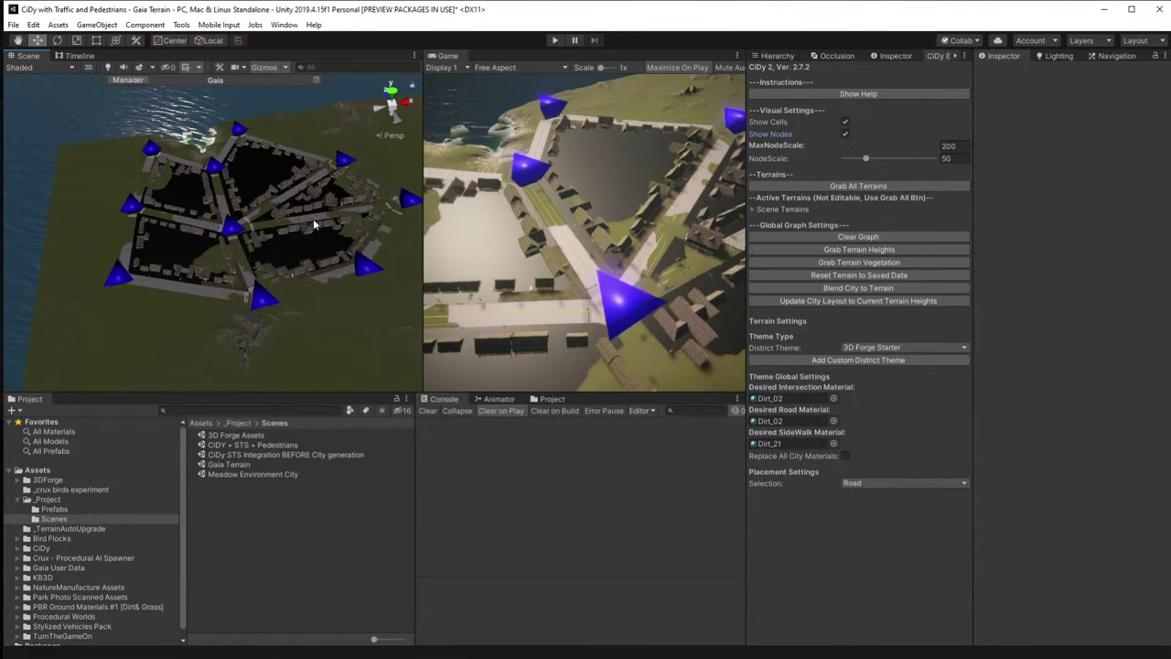
Place a loop of new road nodes to add another city block.
left_click(312, 219)
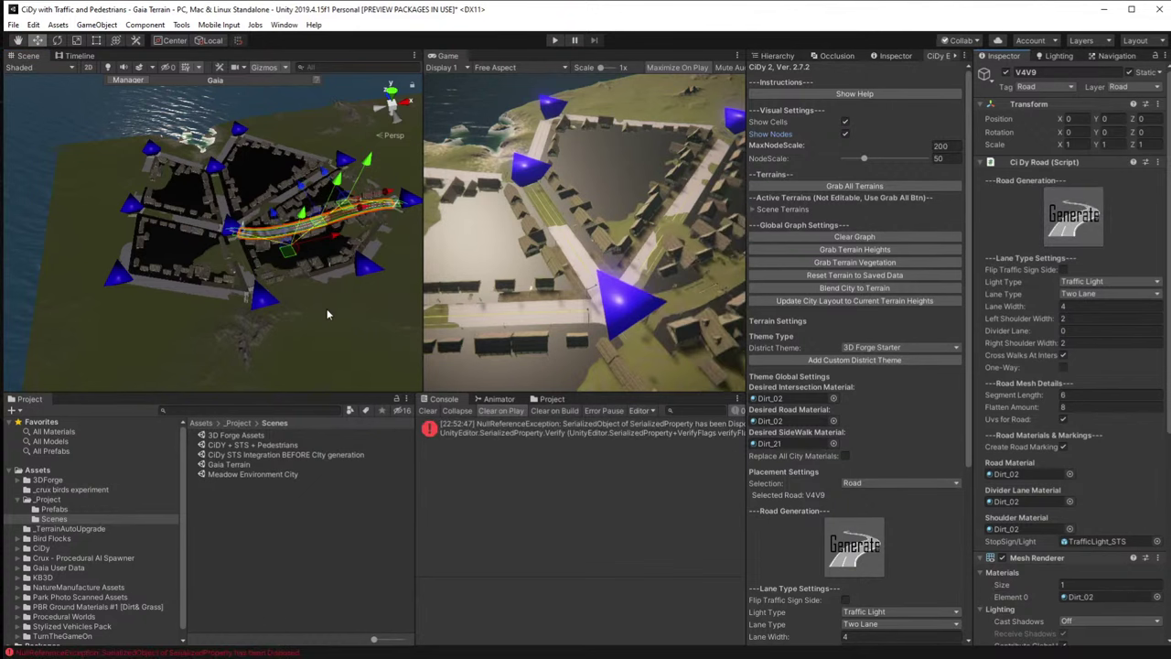
right_click_drag(314, 314, 365, 232)
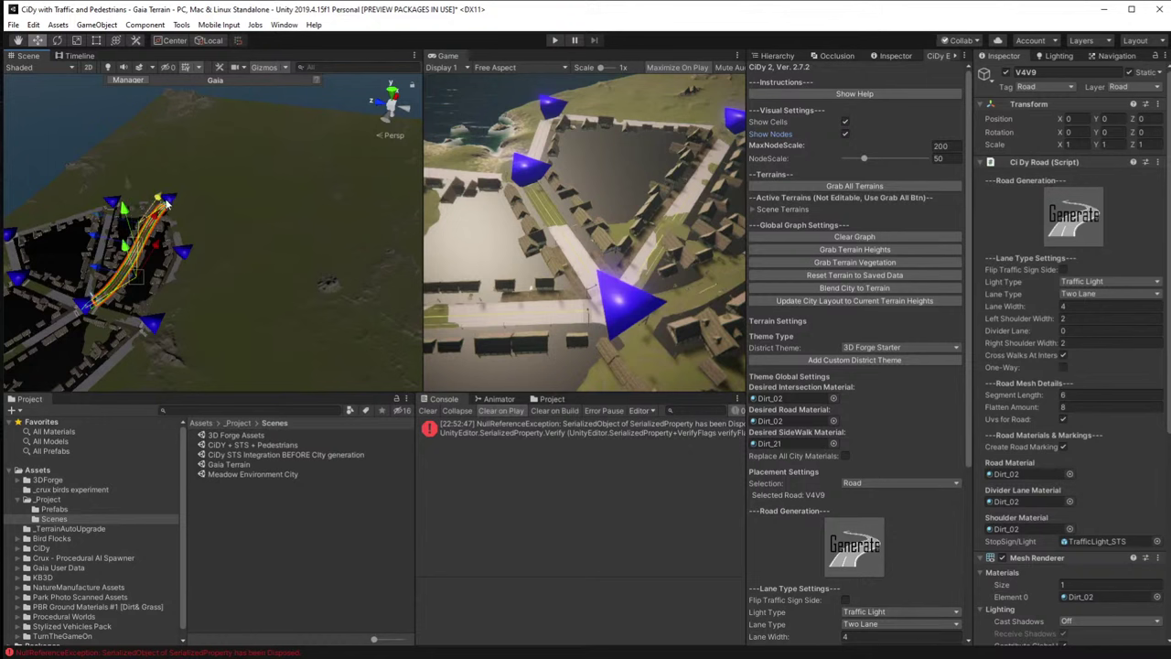
right_click_drag(245, 228, 186, 215)
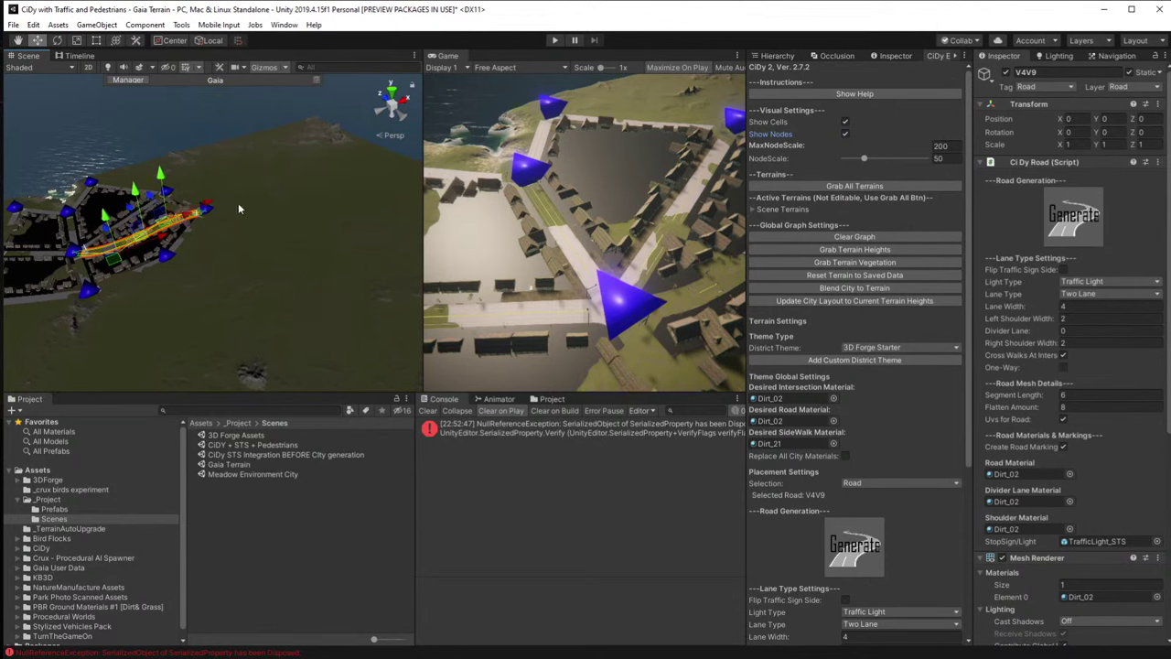
left_click(203, 211)
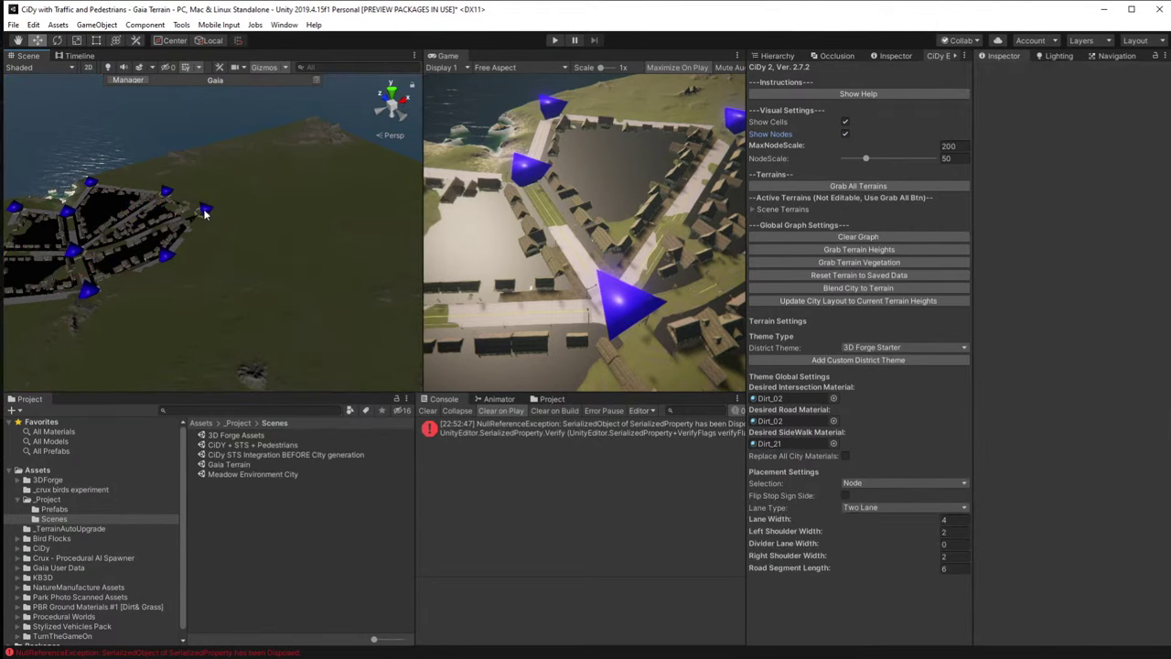
left_click(264, 199)
left_click(308, 236)
left_click(261, 279)
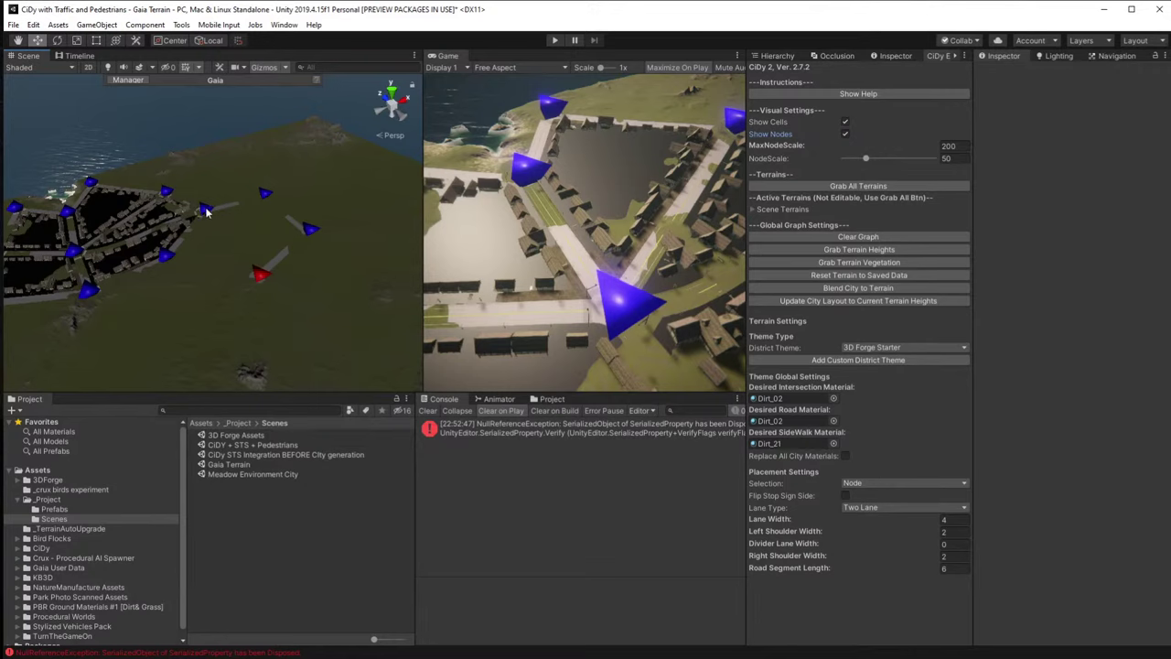
left_click(205, 211)
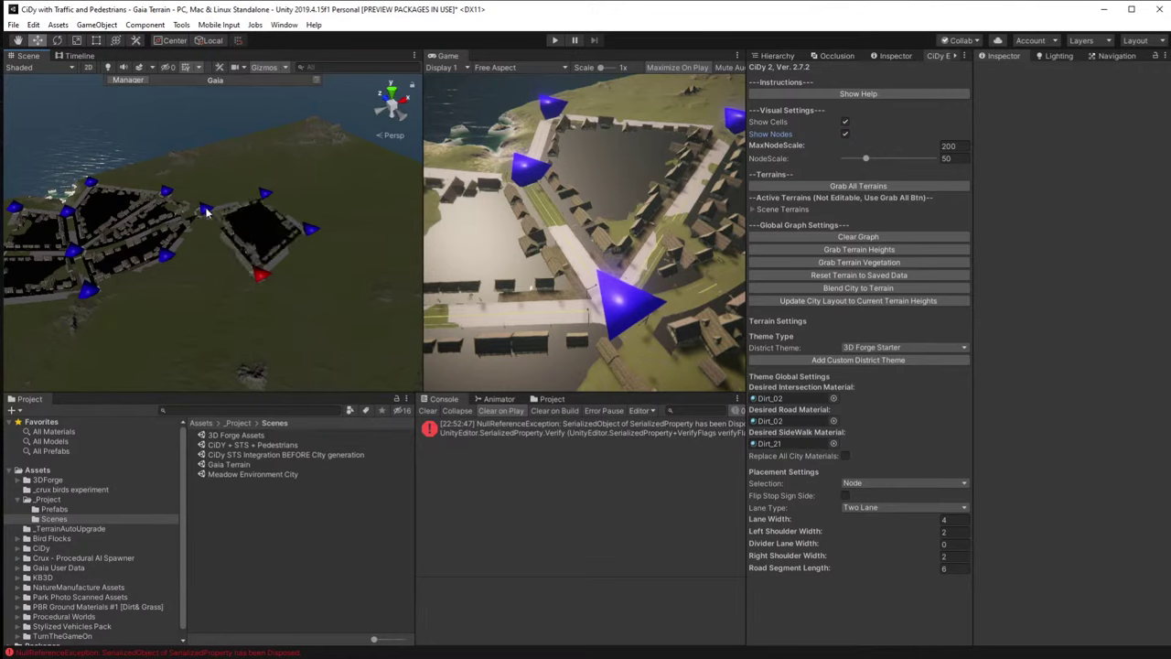
left_click(198, 322)
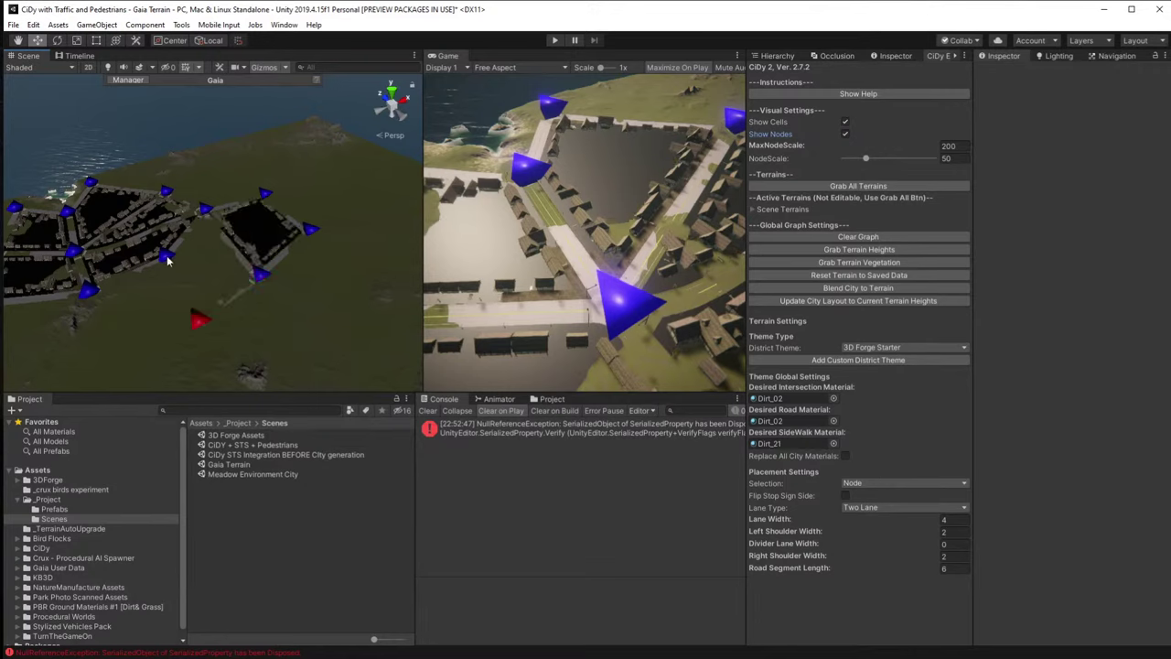
left_click_drag(153, 325, 226, 283, "alt")
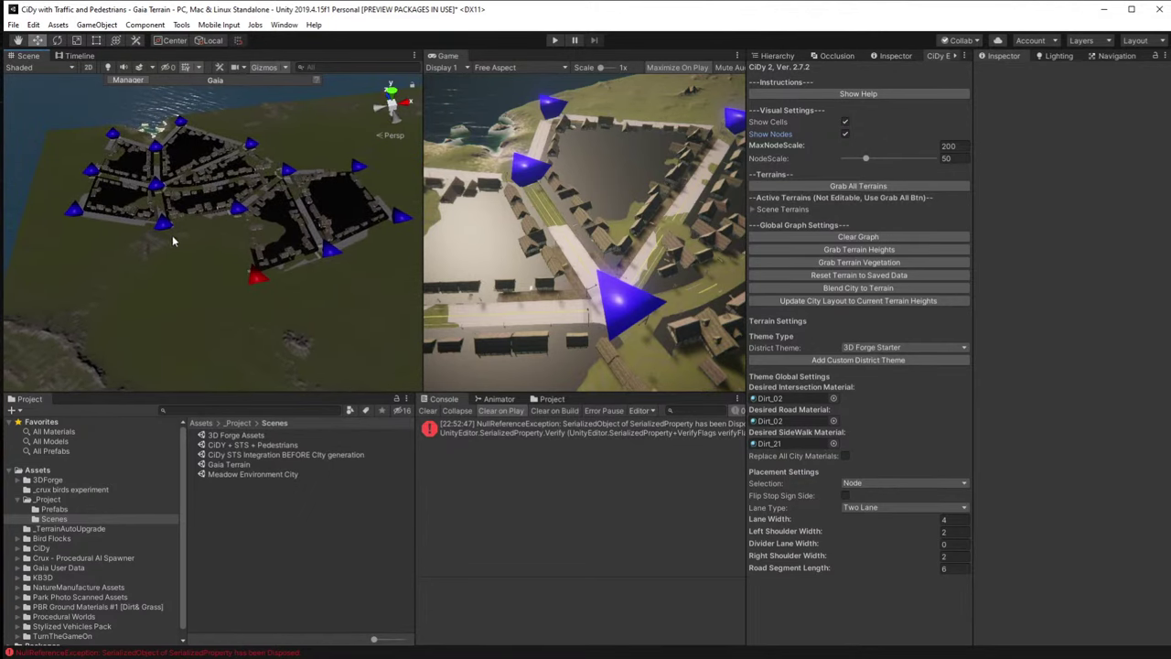
Curve road V7V13, regenerate it, and grab terrain heights for the city.
left_click(211, 252)
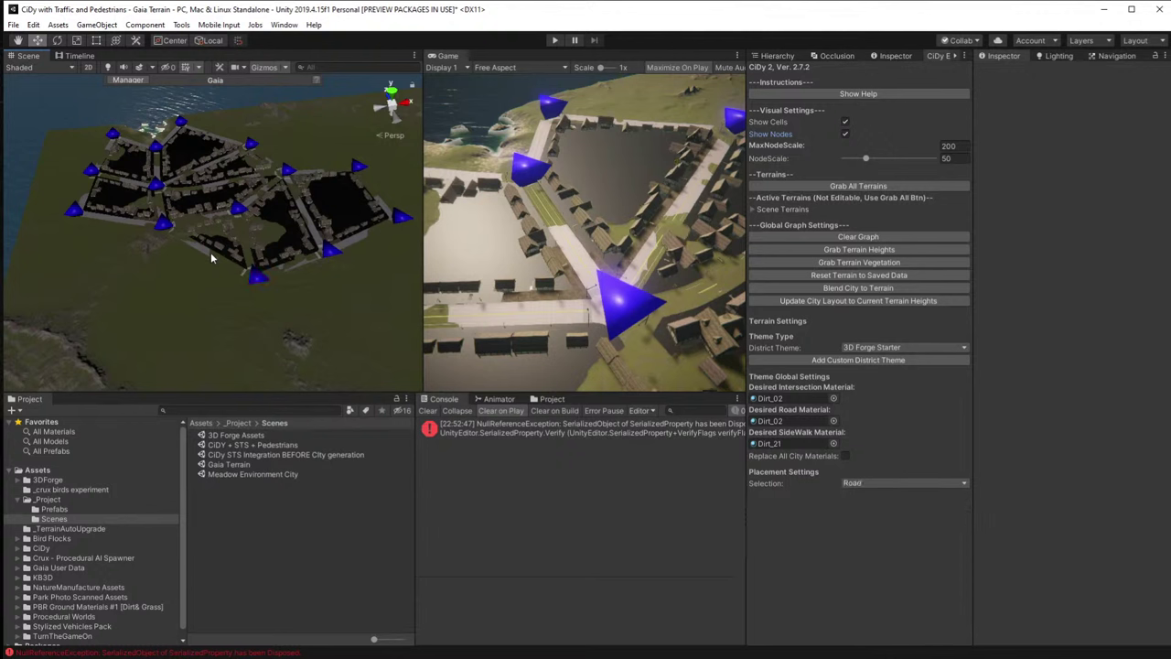
left_click(203, 250)
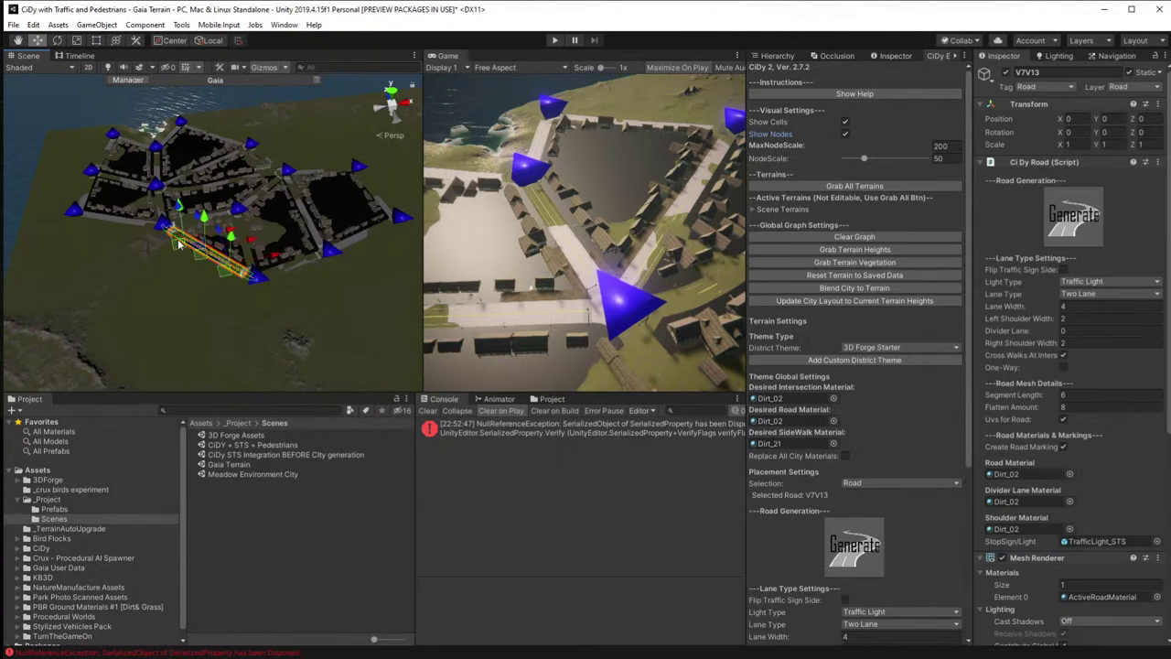
left_click_drag(180, 257, 201, 297)
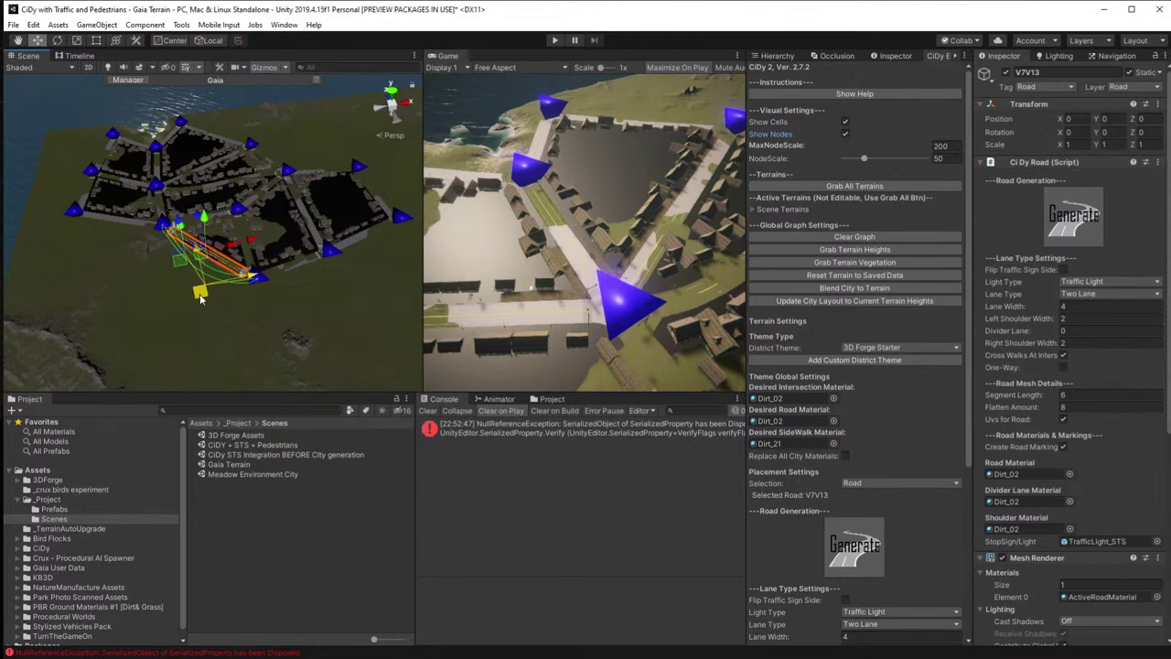
left_click(1078, 224)
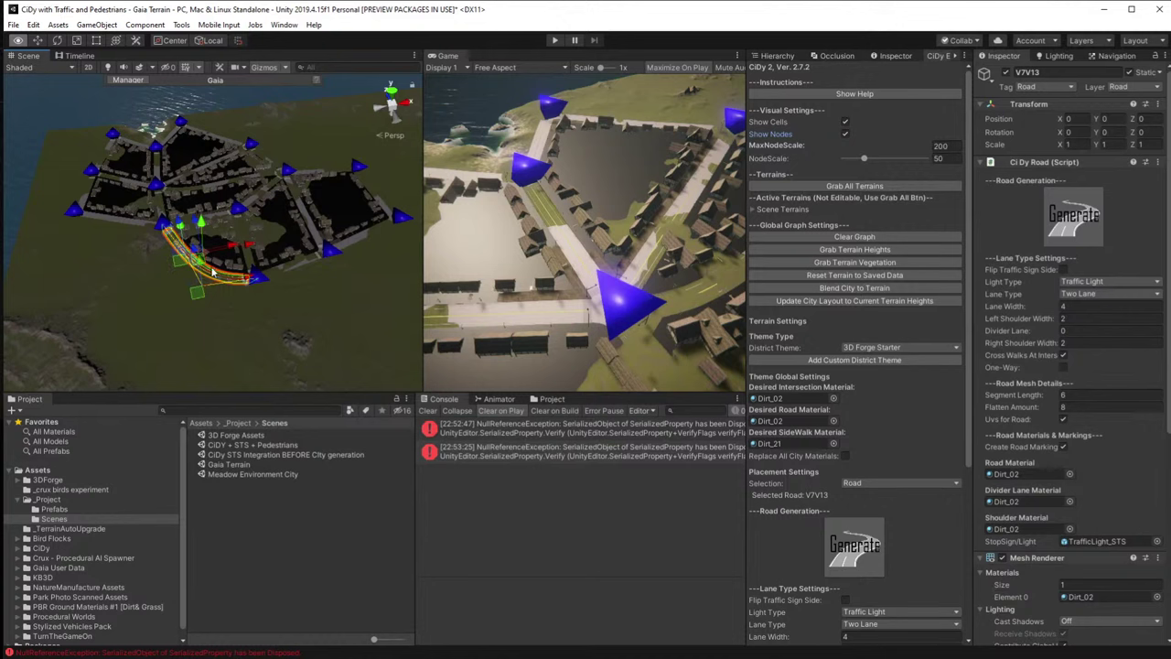
left_click(862, 249)
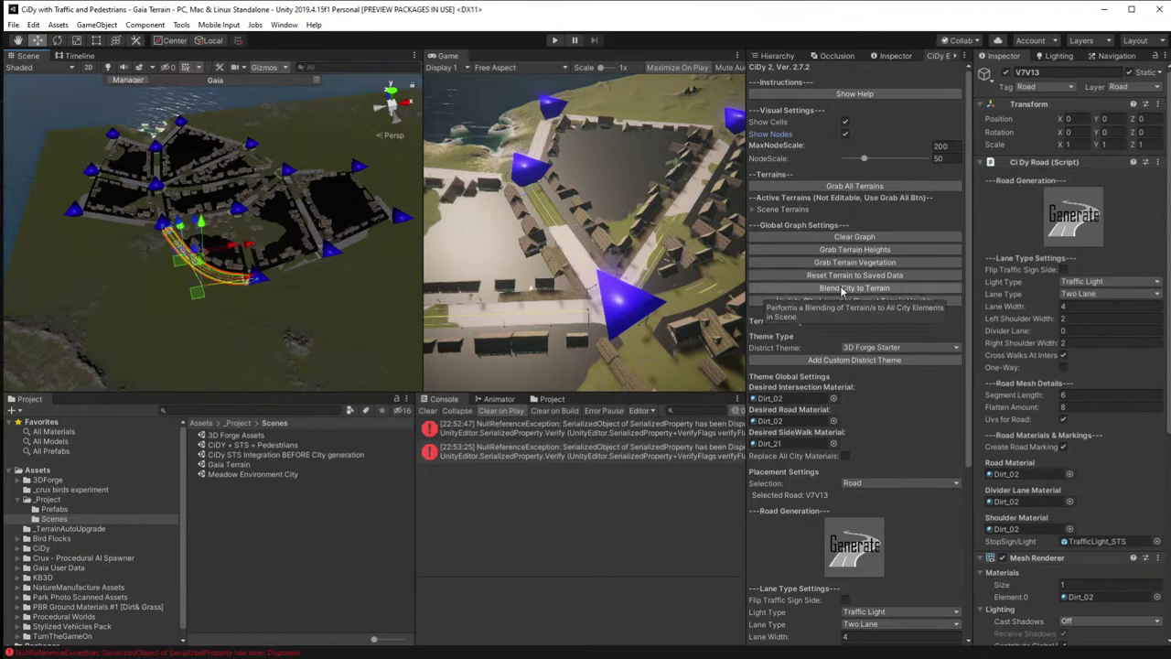
Run Blend City to Terrain and confirm blending the terrain to the CiDy graph.
left_click(843, 288)
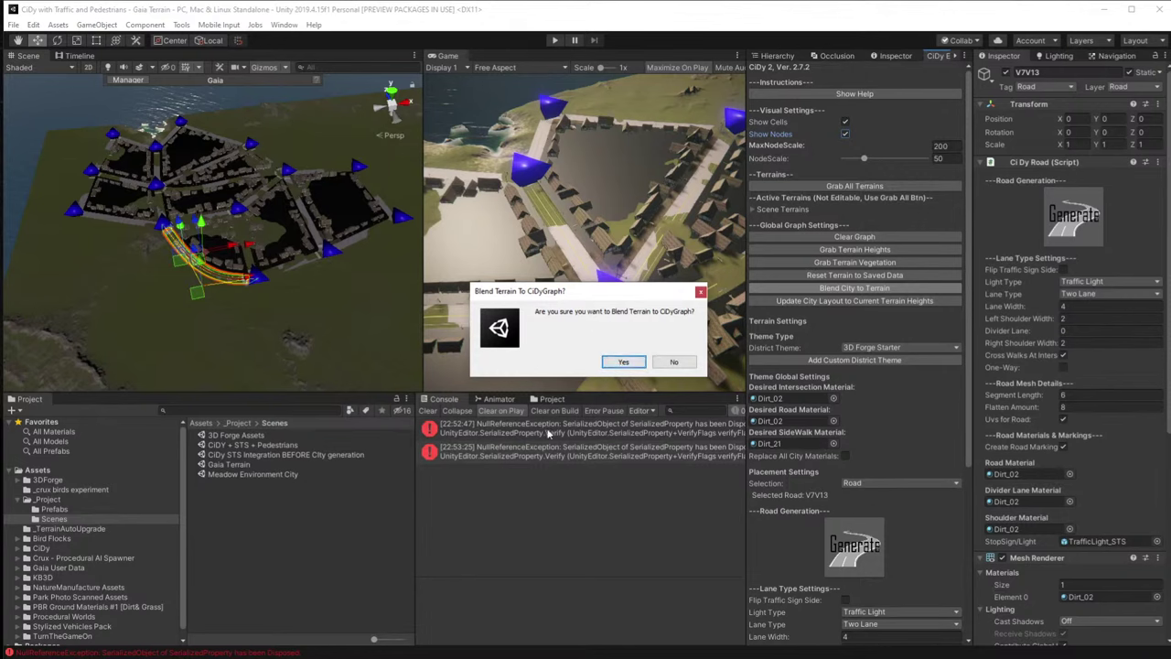
left_click(623, 361)
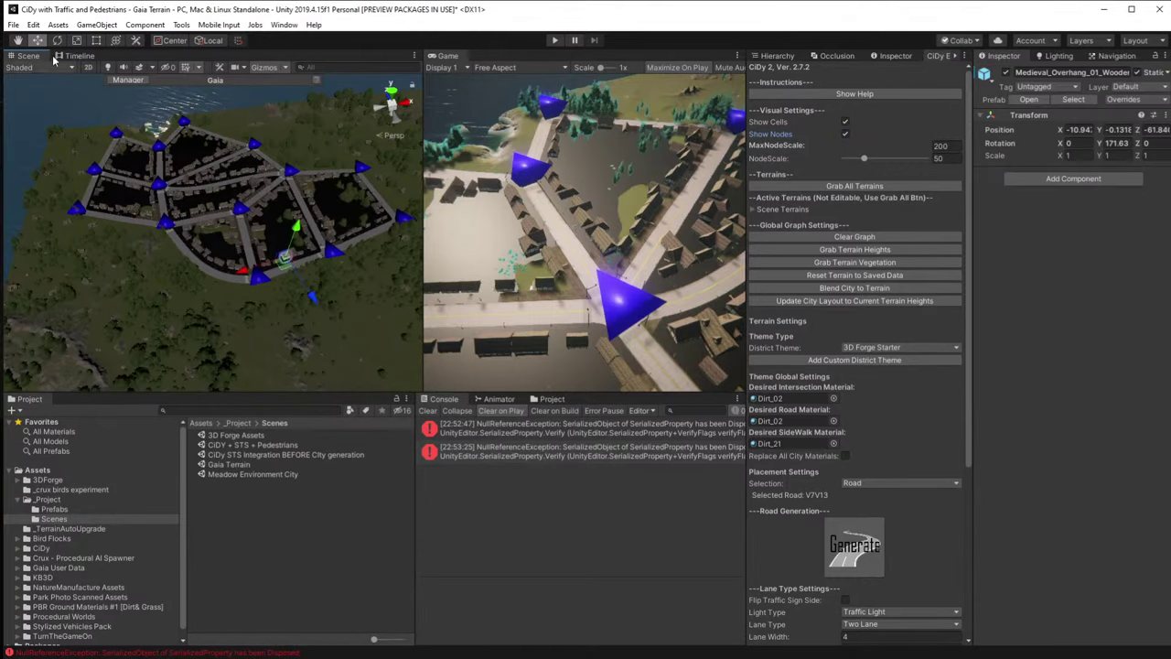
Fly low over the town, unticking Show Nodes and ticking Show Cells in Visual Settings.
left_click(251, 322)
right_click_drag(251, 322, 331, 271)
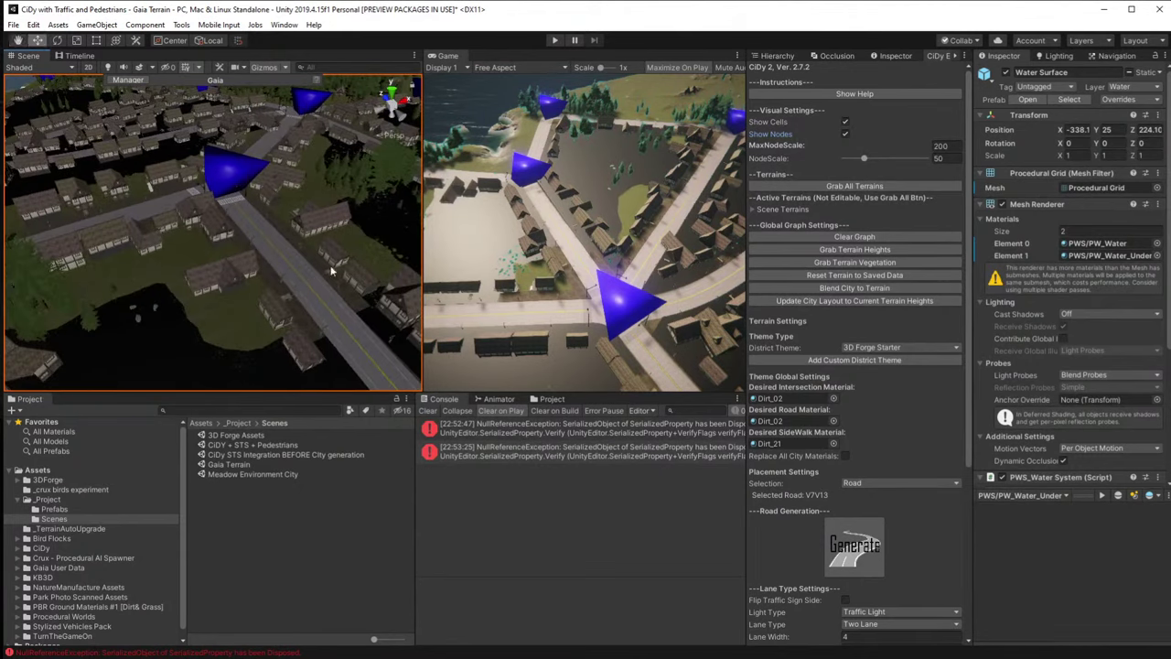
left_click(846, 128)
left_click(843, 134)
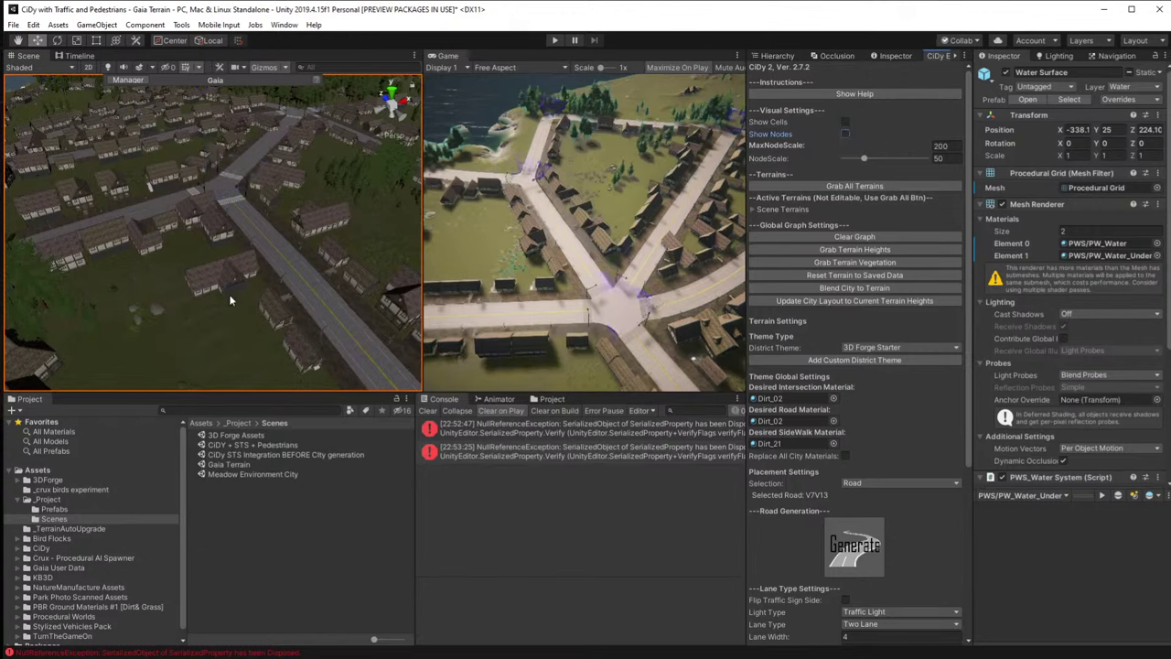
right_click_drag(190, 287, 172, 313)
right_click_drag(291, 290, 224, 275)
Show the cell overlay, pick a city cell beside the road and regenerate its buildings twice.
left_click(844, 122)
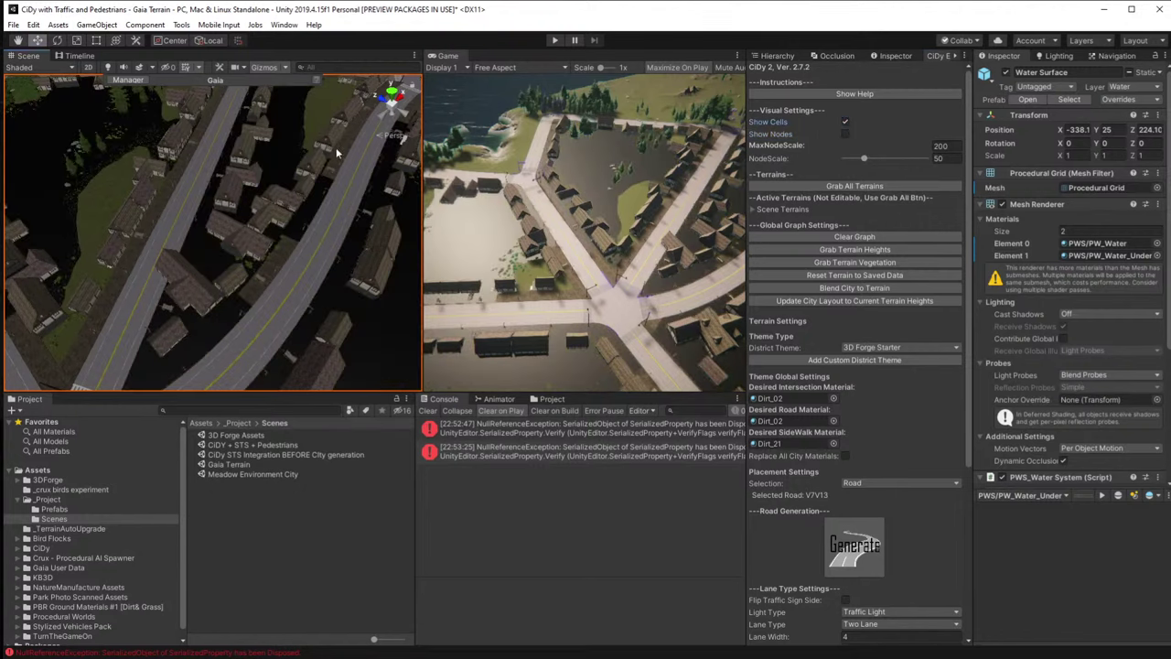
left_click(268, 165)
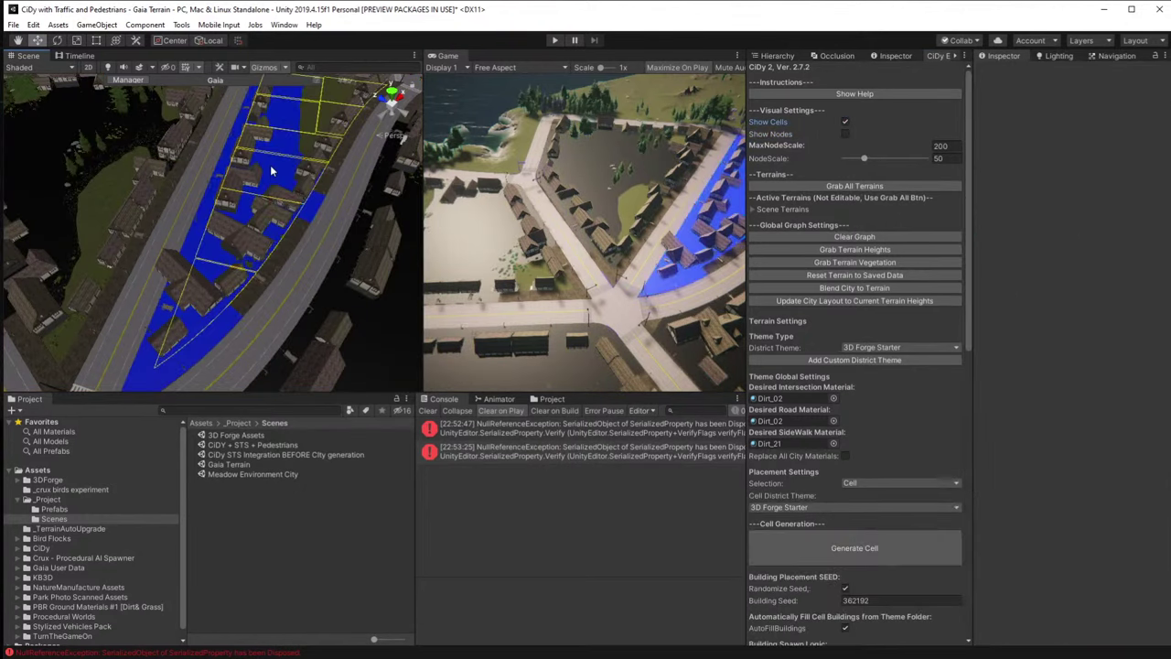
left_click(875, 545)
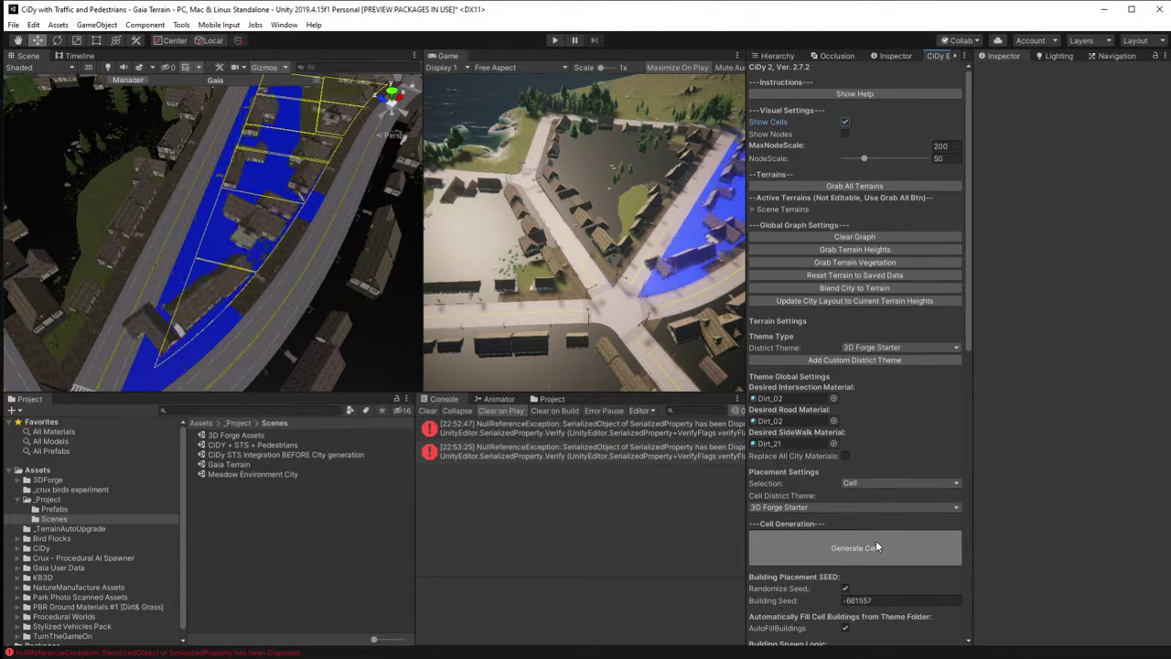
left_click(875, 546)
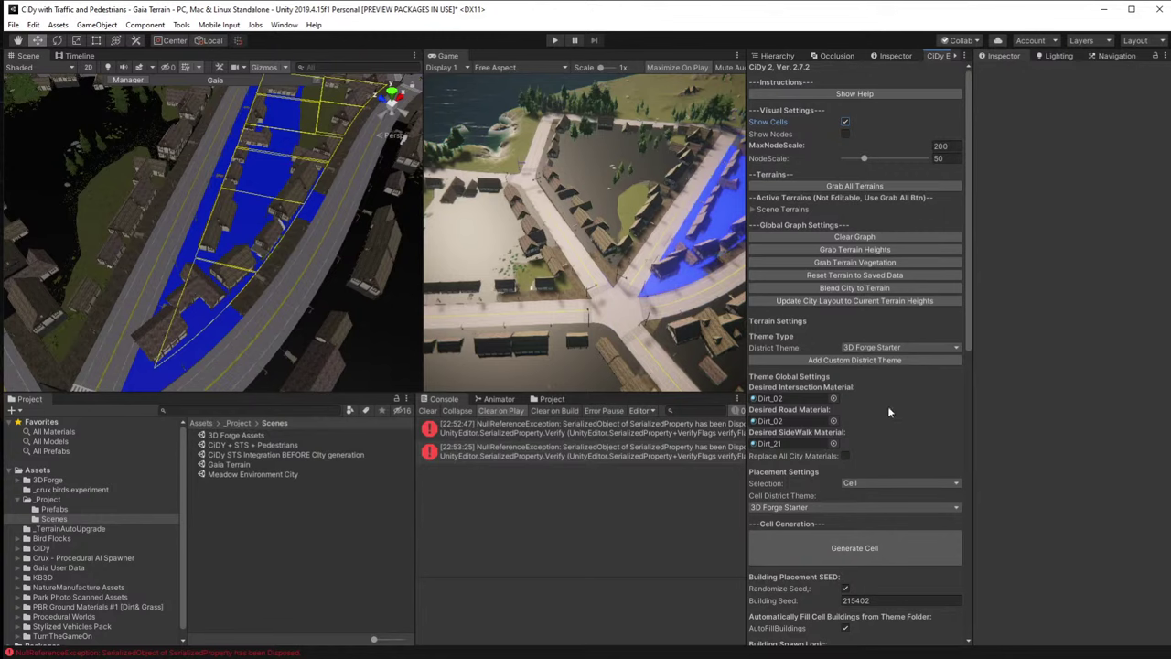
Set the cell's LotInset to 0 and turn off Huddle Buildings.
scroll(892, 412, "down", 6)
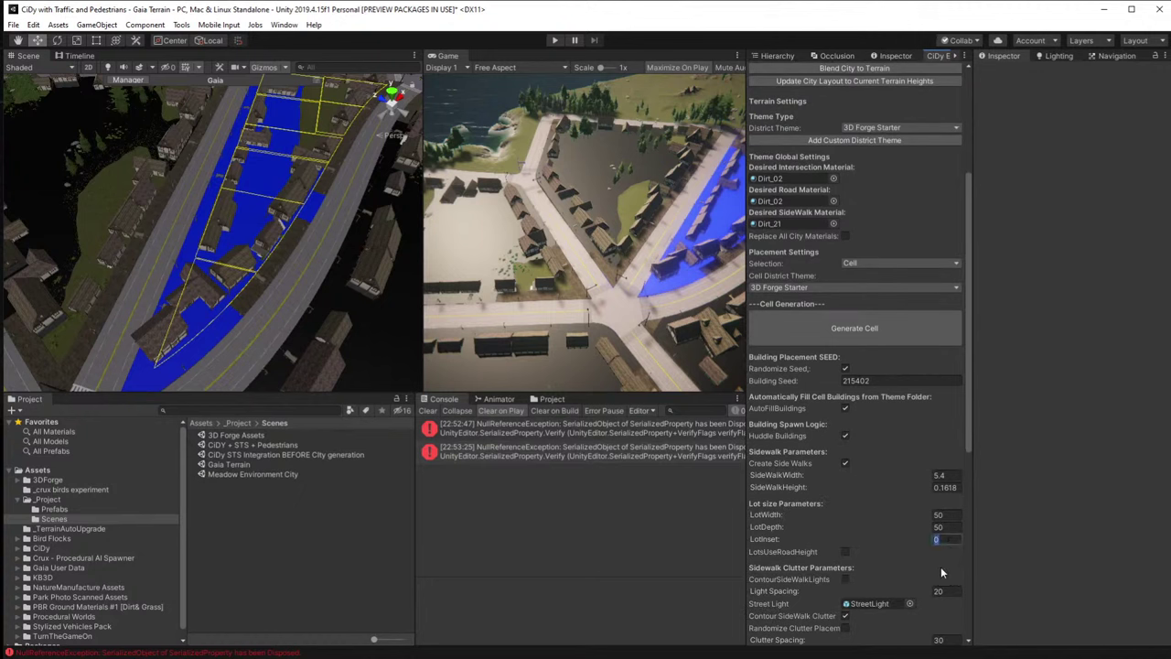
type("2")
scroll(886, 518, "down", 1)
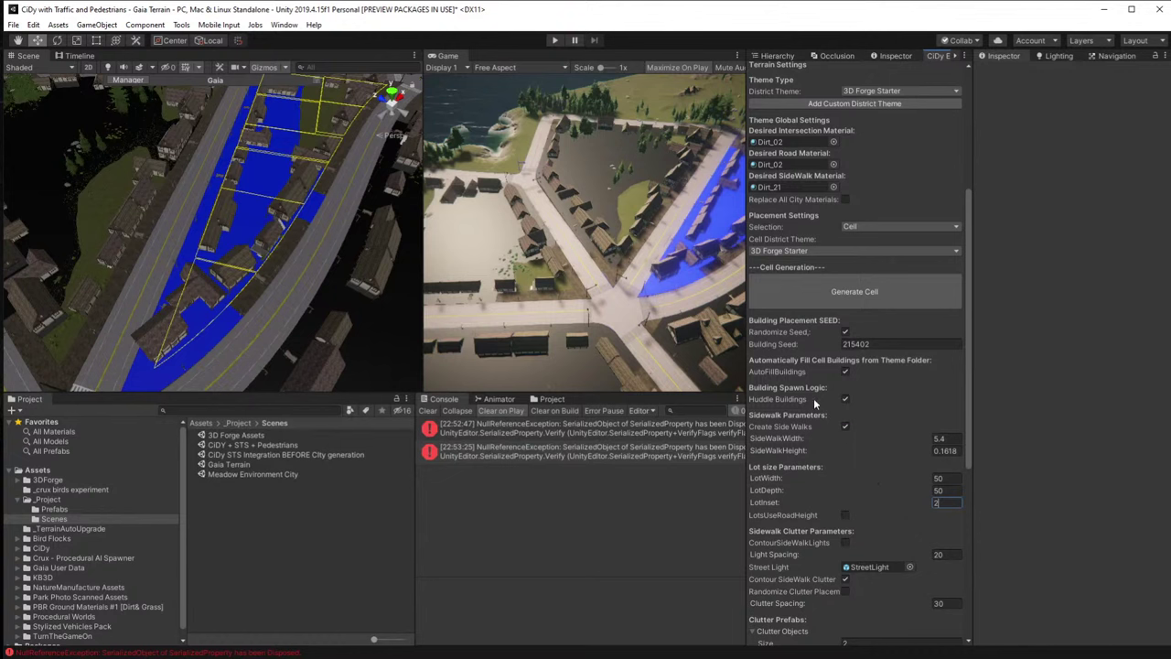
left_click(845, 400)
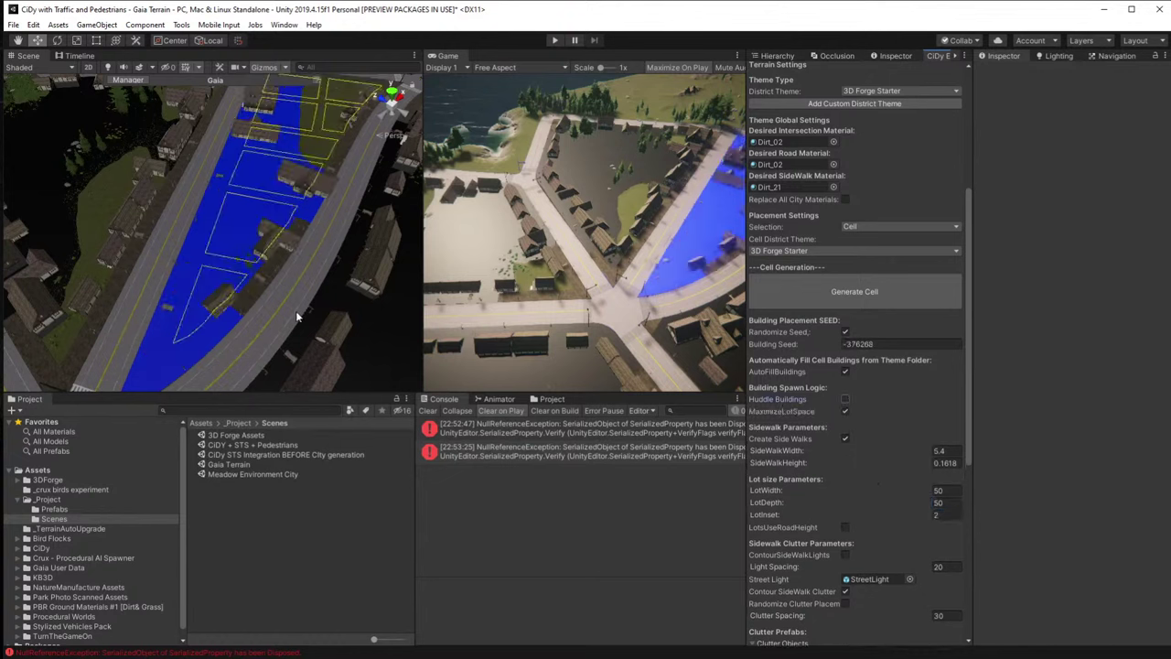
Regenerate the blue cell with the new lot settings and inspect the result.
key("alt")
left_click_drag(279, 320, 899, 464, "alt")
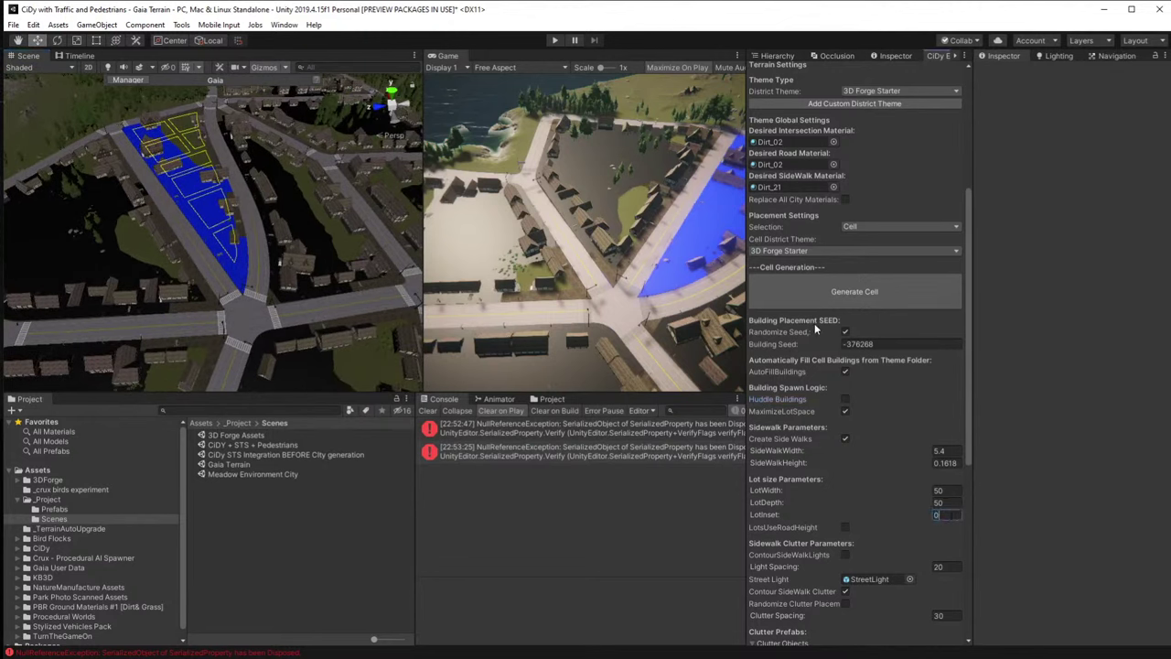
left_click(836, 297)
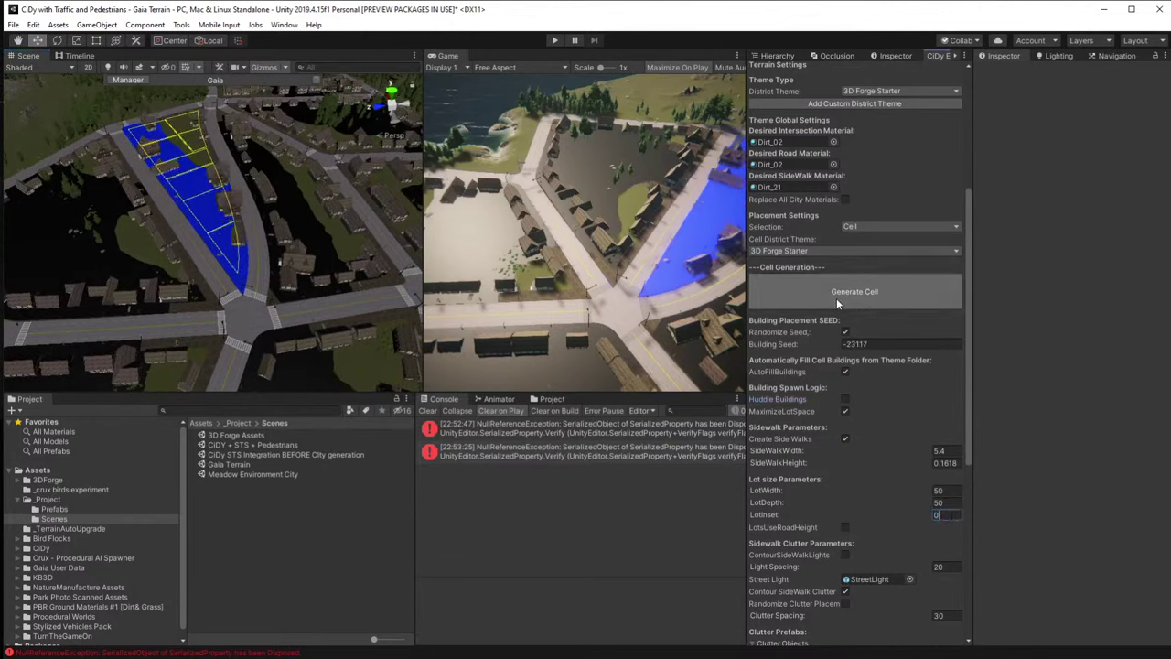
left_click_drag(240, 268, 170, 276, "alt")
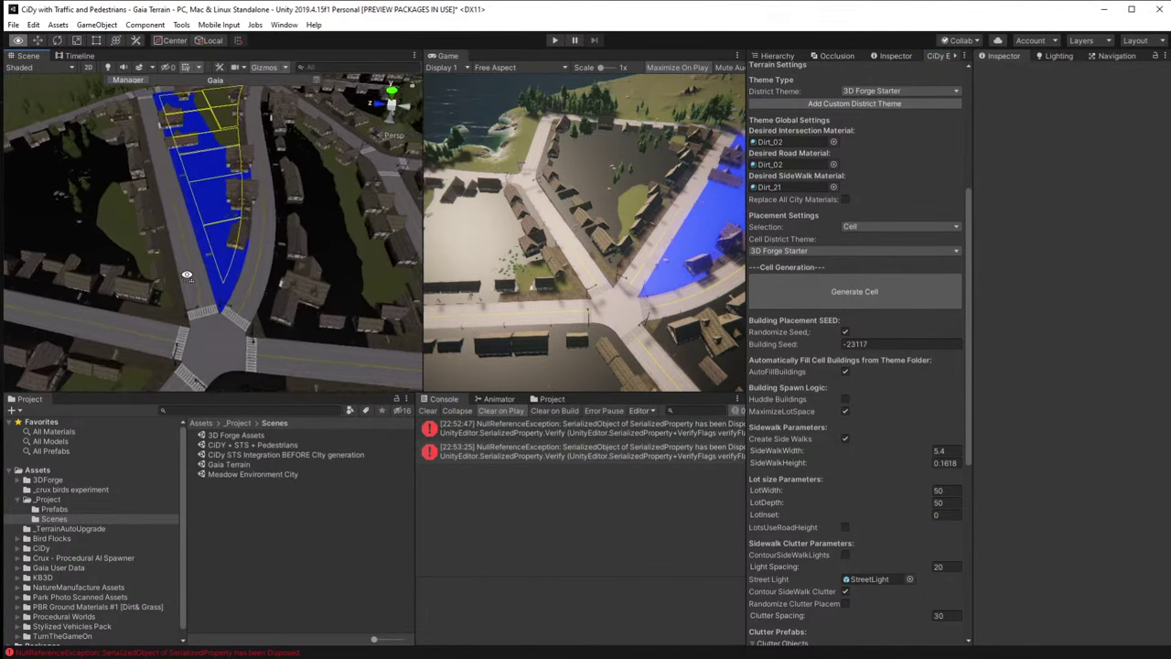
scroll(170, 276, "up", 5)
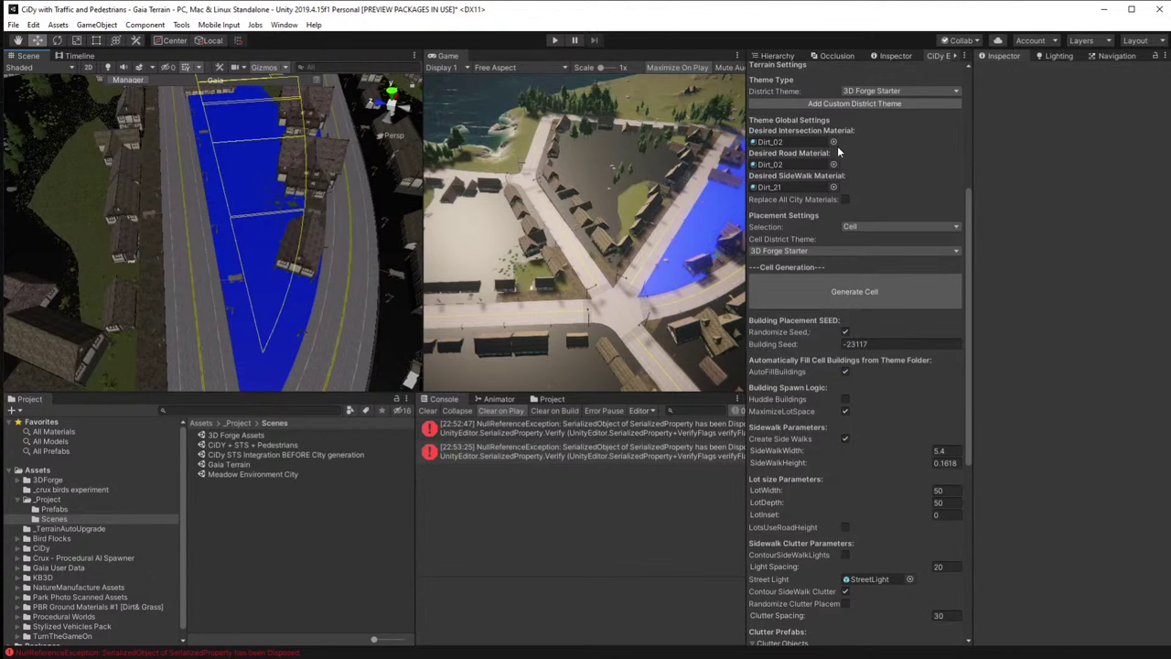
scroll(837, 145, "up", 3)
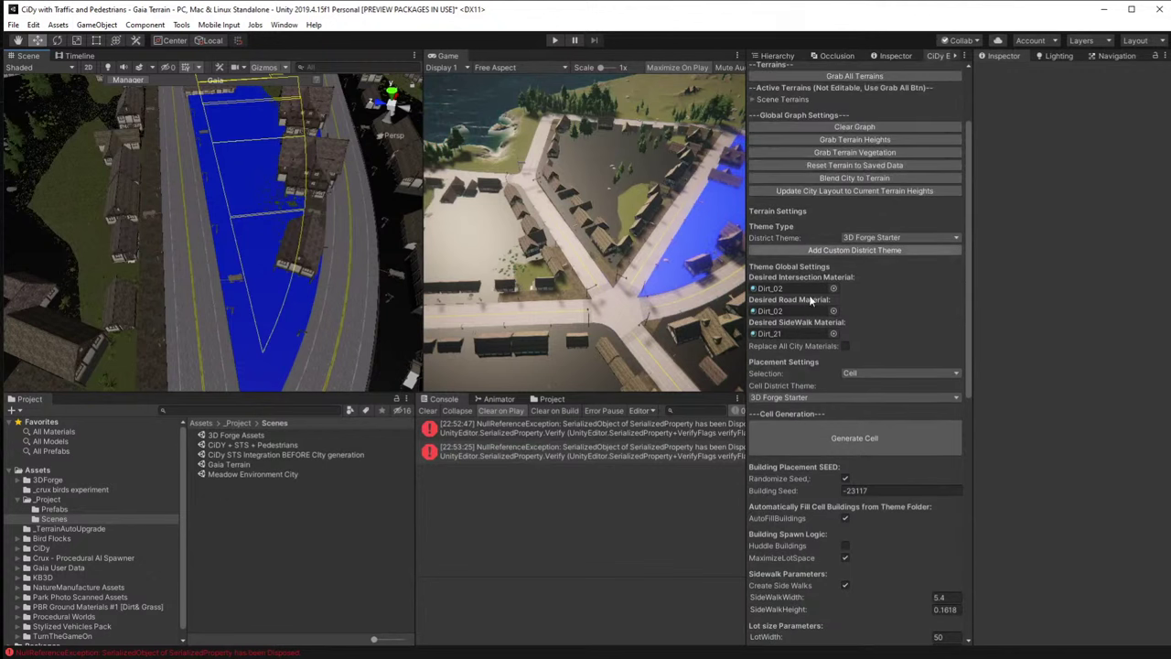
scroll(852, 137, "up", 3)
left_click(845, 122)
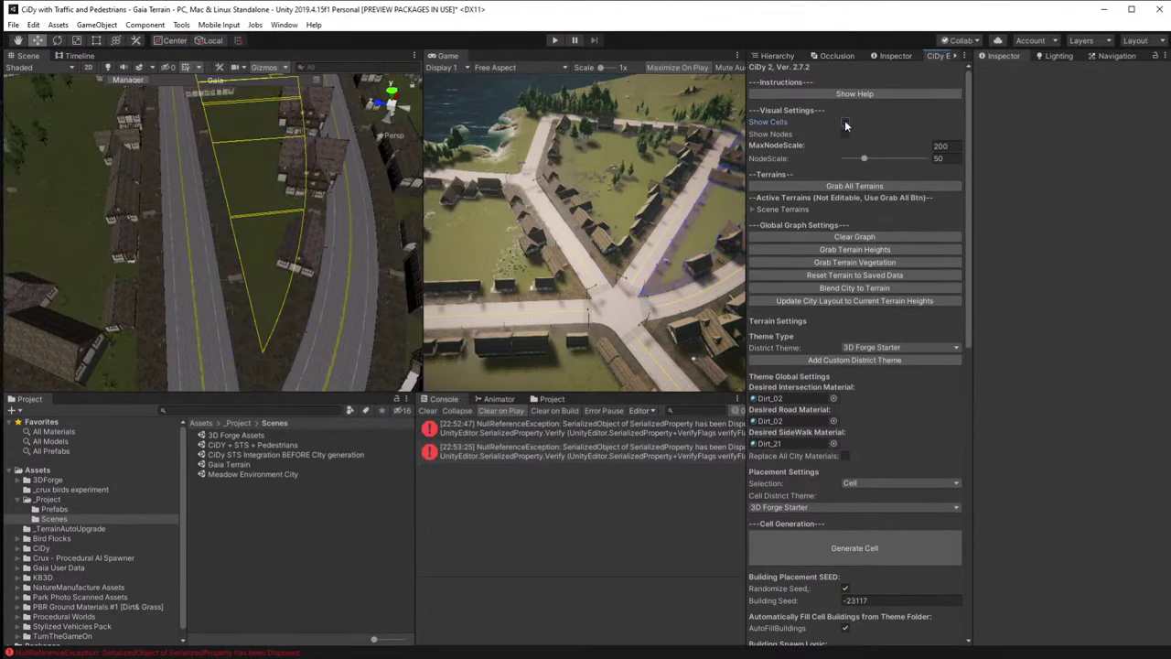
scroll(240, 314, "down", 3)
left_click_drag(241, 314, 396, 315, "alt")
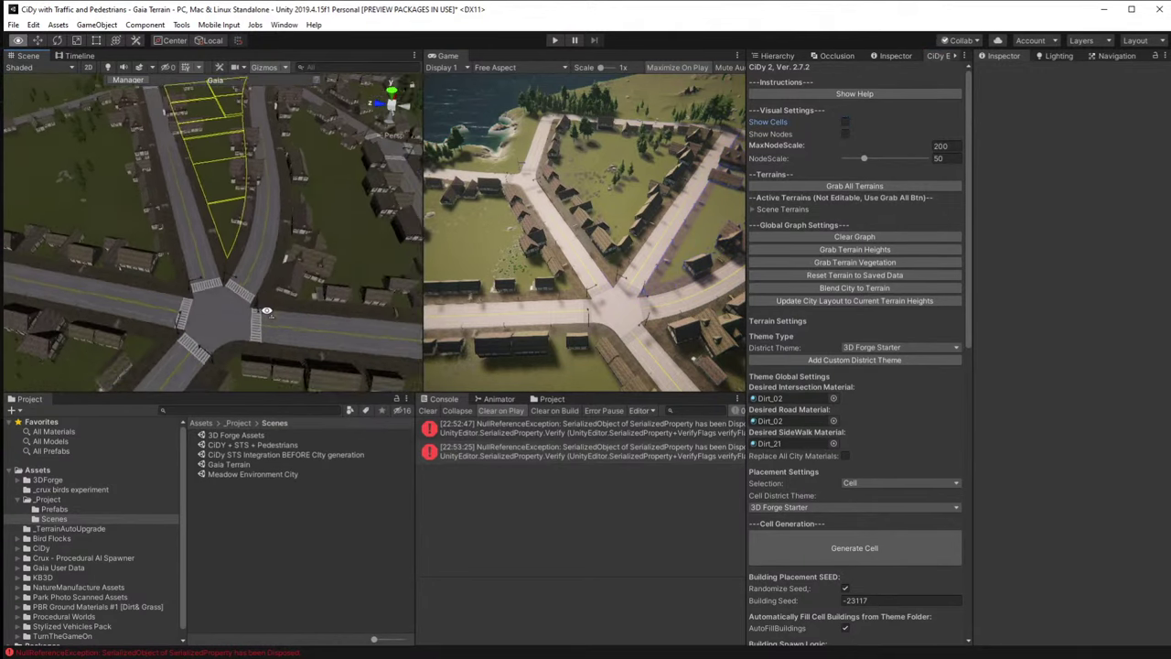
scroll(395, 315, "up", 5)
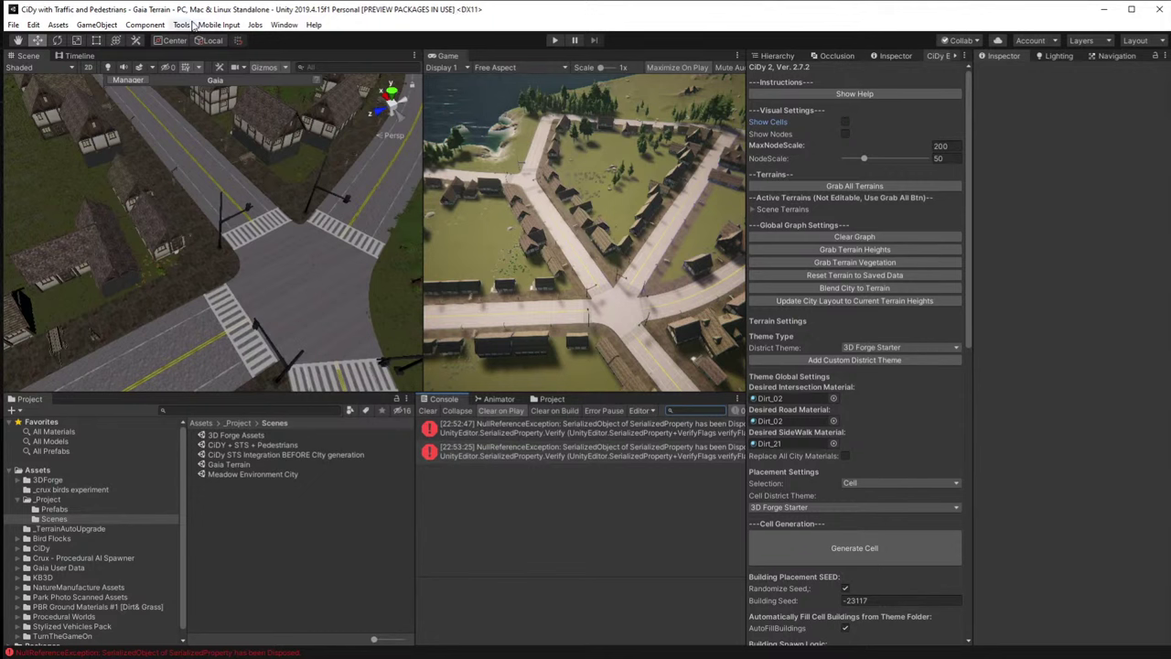
Add an AI Traffic Controller to the scene from the Simple Traffic System tools.
left_click(218, 25)
mouse_move(247, 26)
mouse_move(181, 25)
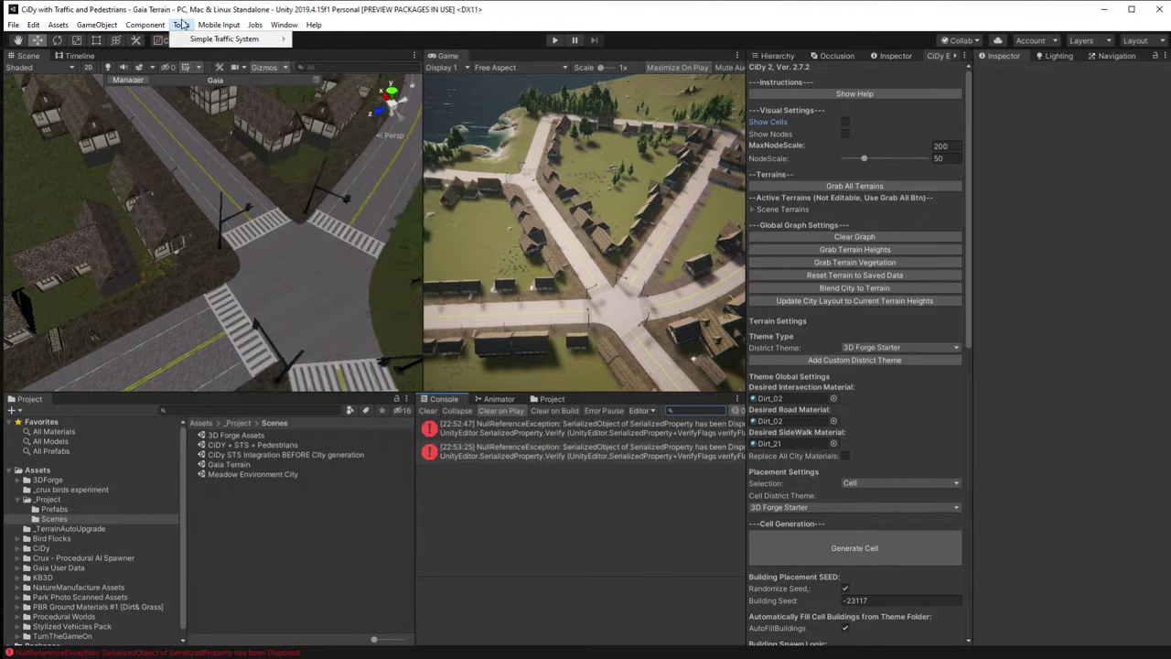
left_click(347, 67)
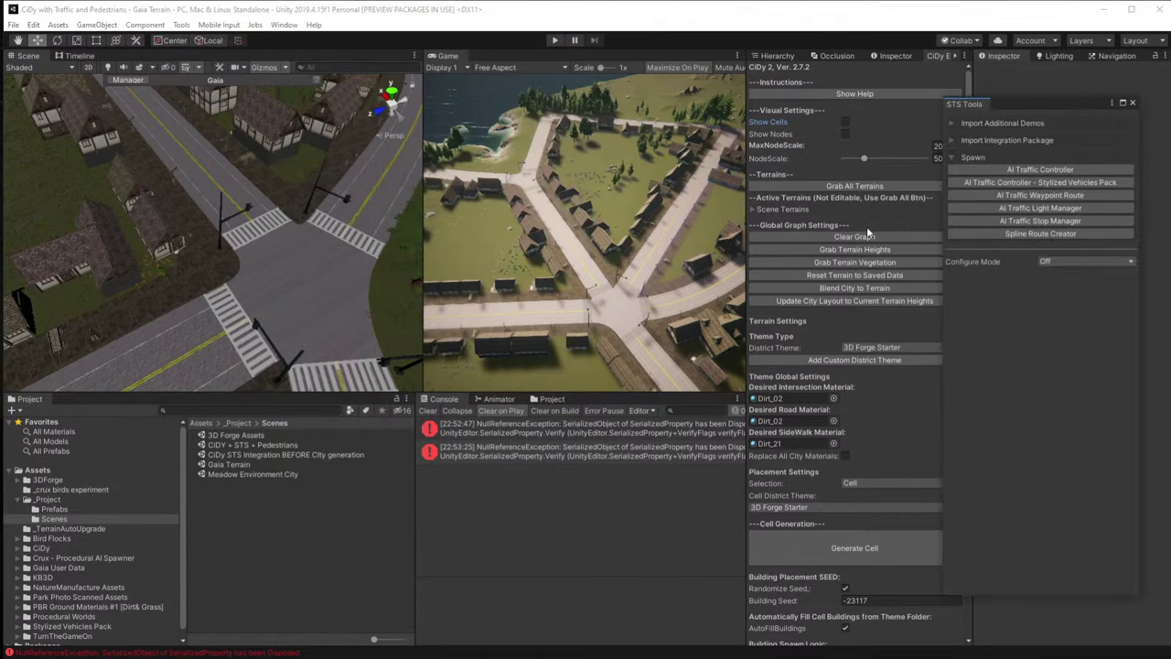
left_click(1039, 170)
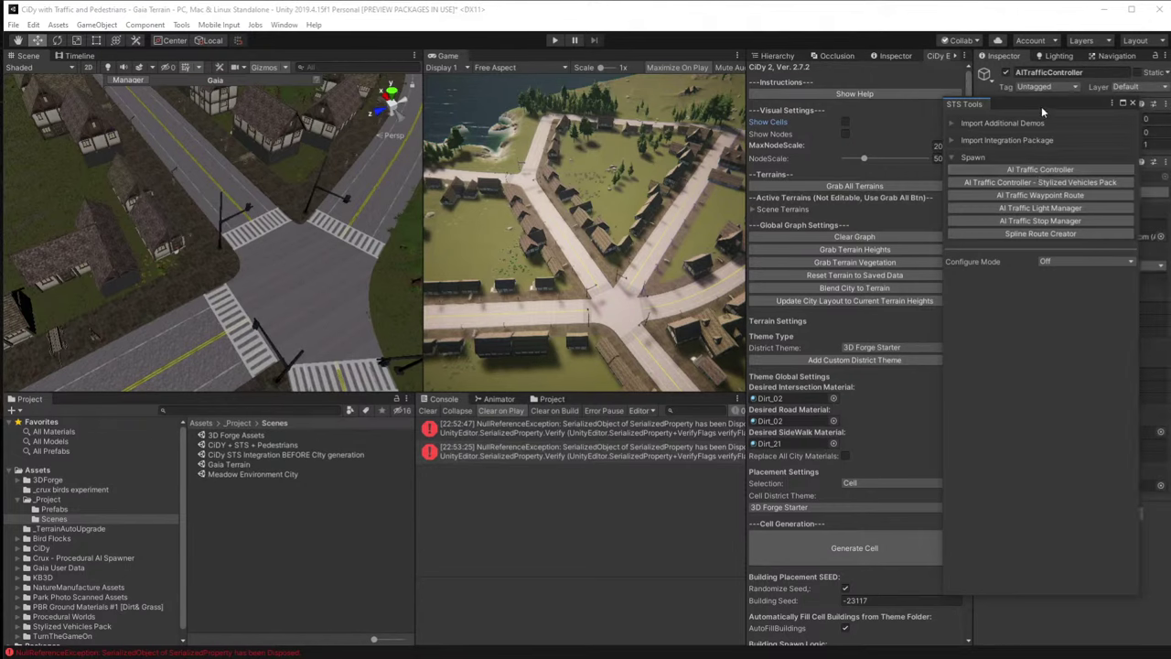
left_click_drag(1041, 106, 688, 154)
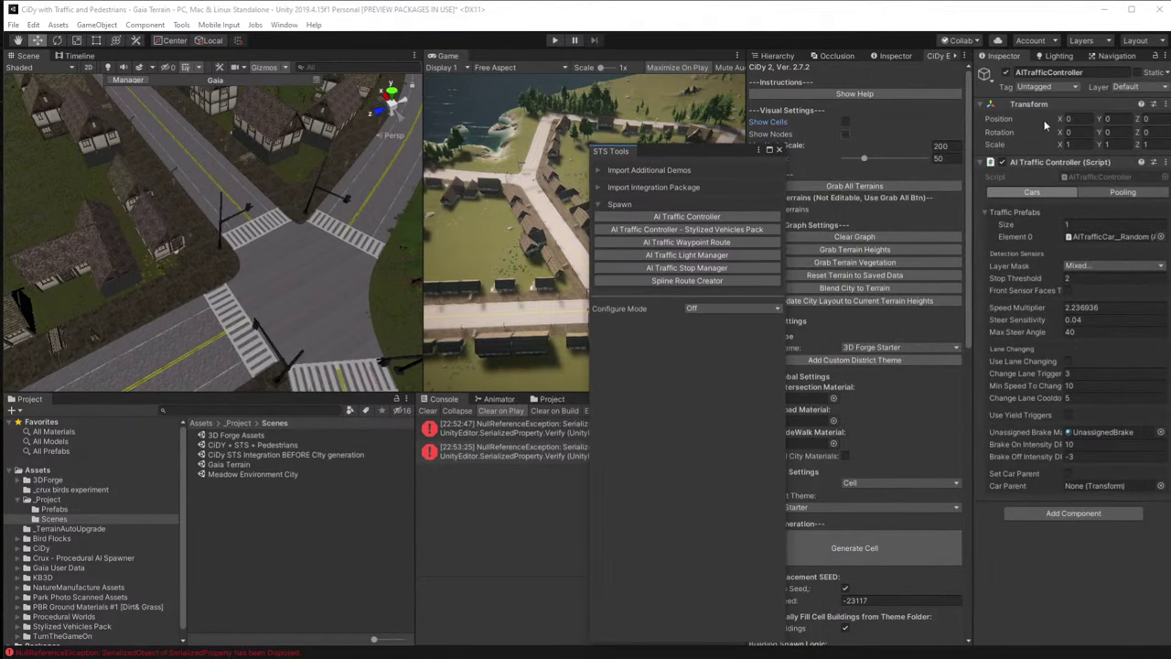
Generate traffic routes with Configure Mode set to Cidy 2, then run the scene in Play mode.
left_click(776, 56)
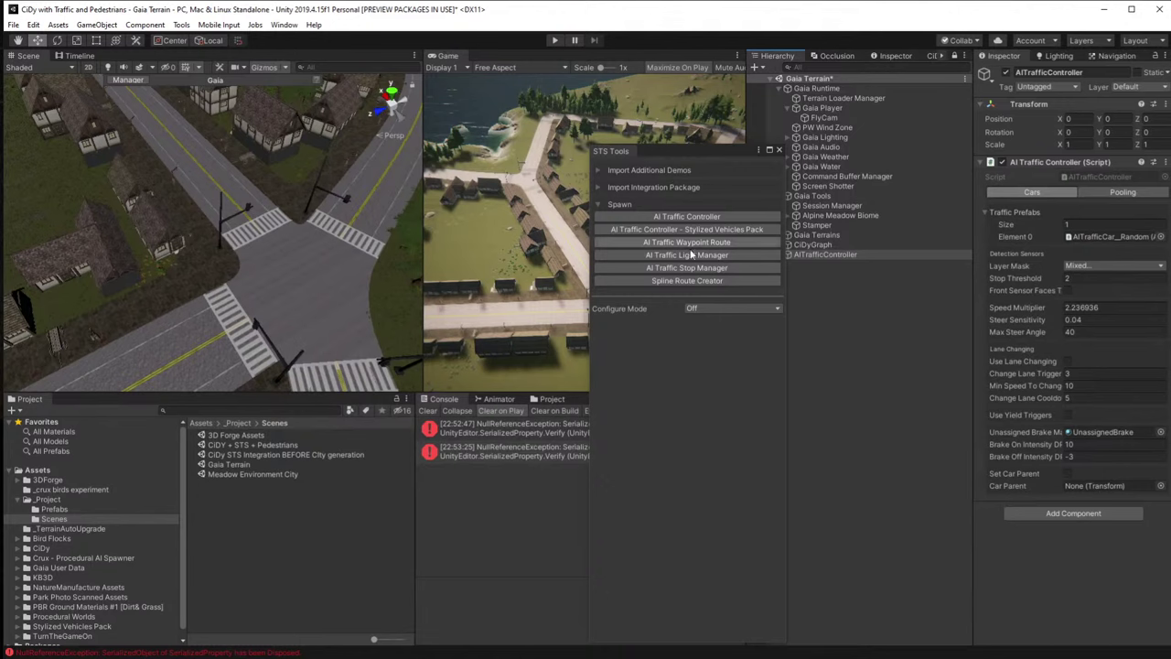
left_click(700, 311)
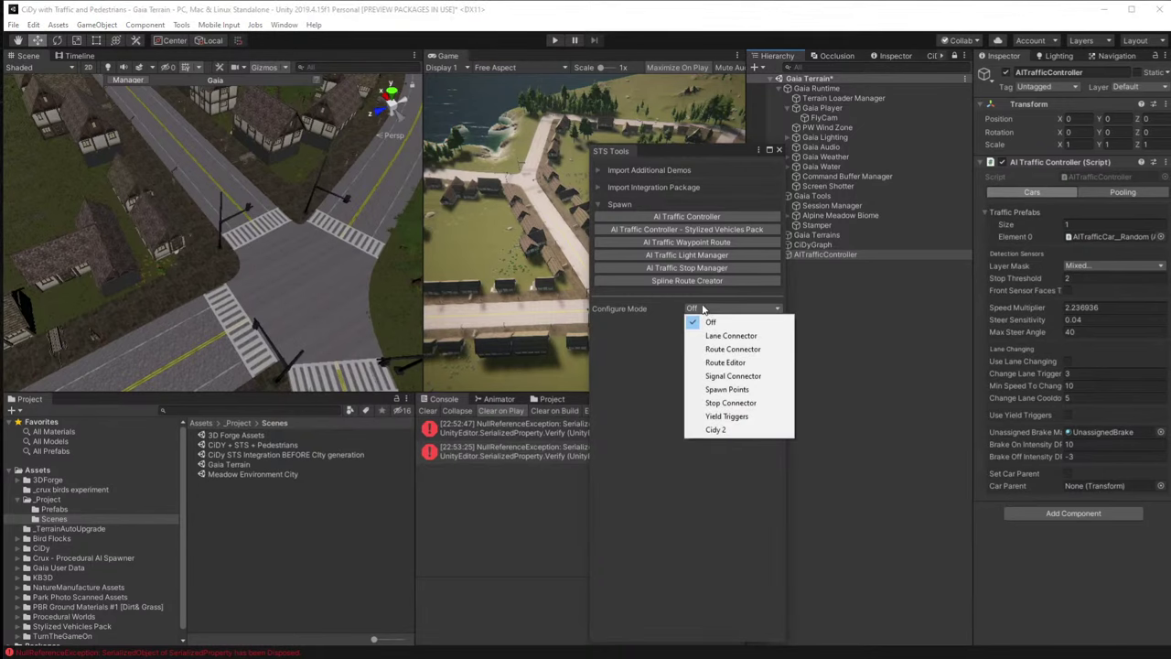
left_click(734, 431)
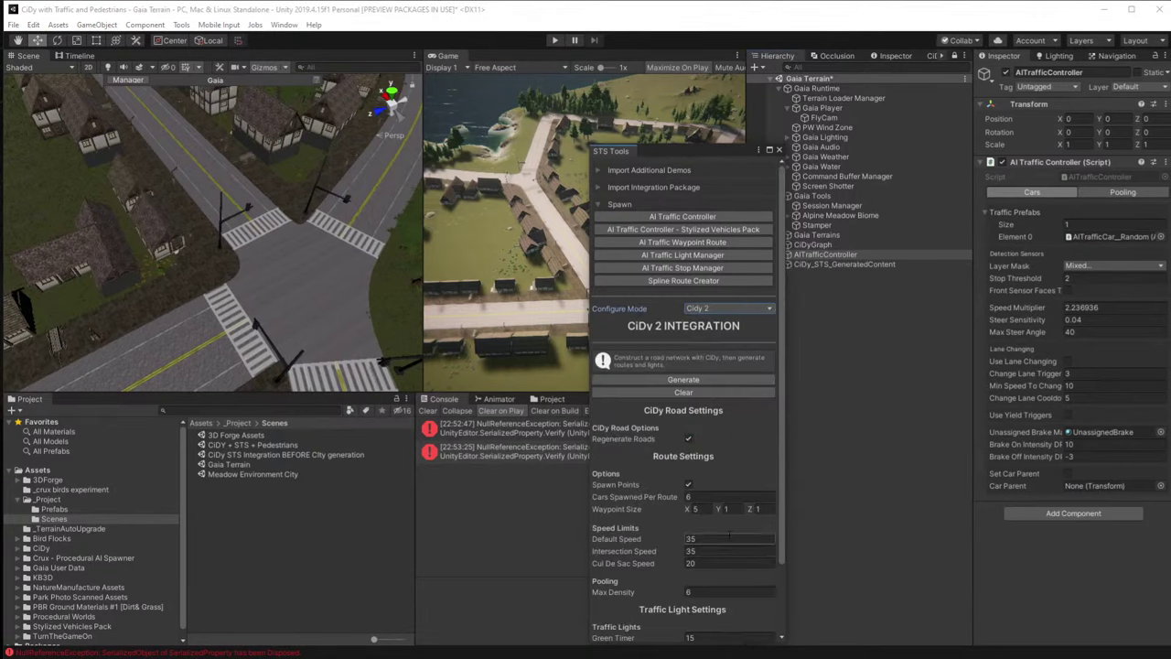
left_click(677, 380)
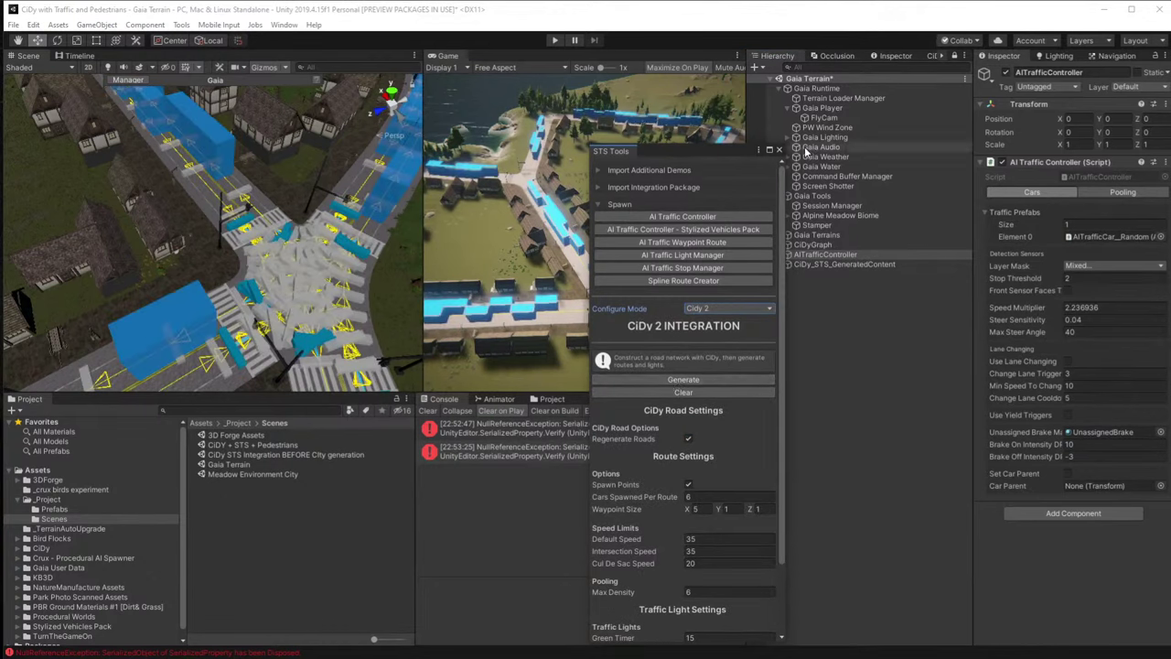
left_click(780, 150)
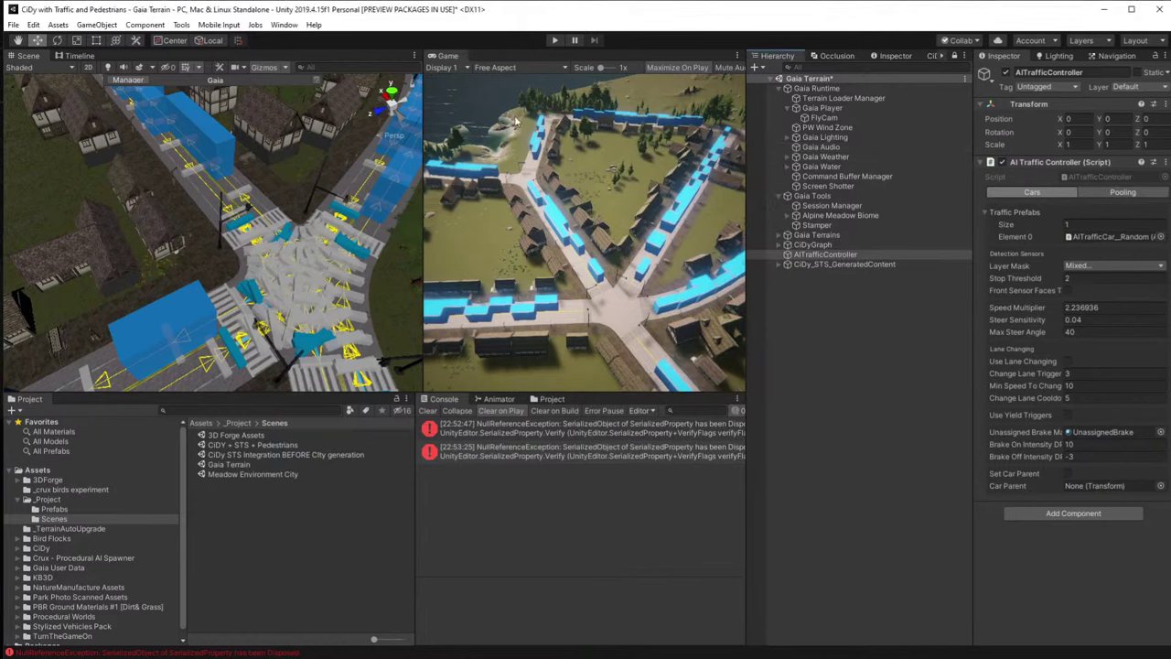
left_click(554, 41)
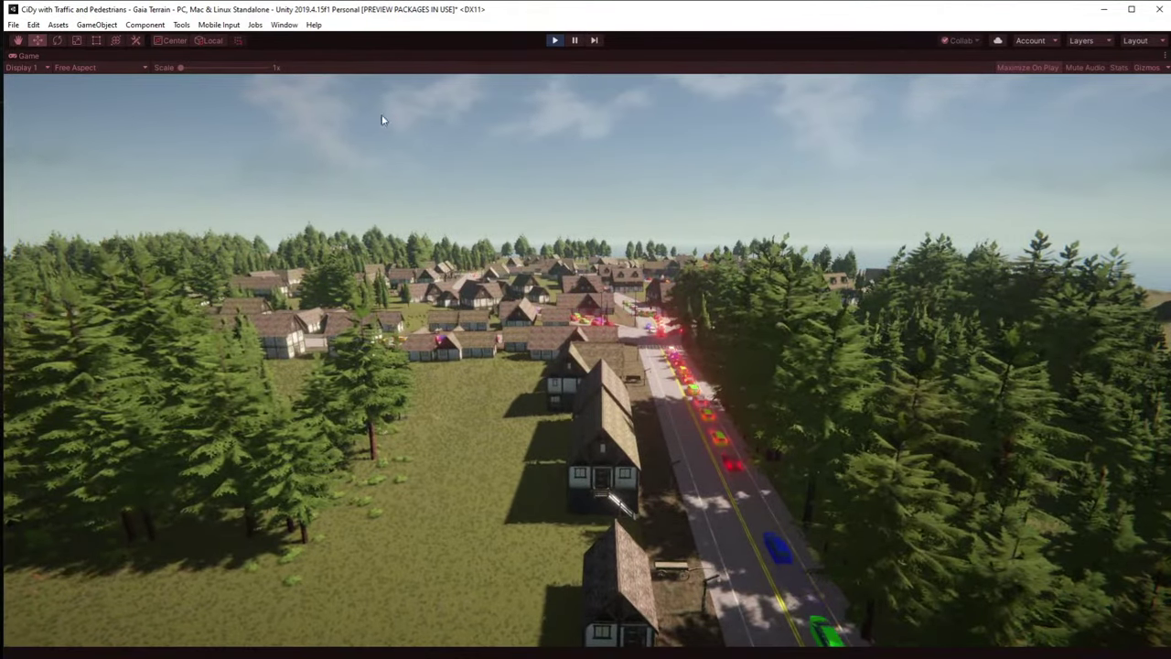
left_click(555, 40)
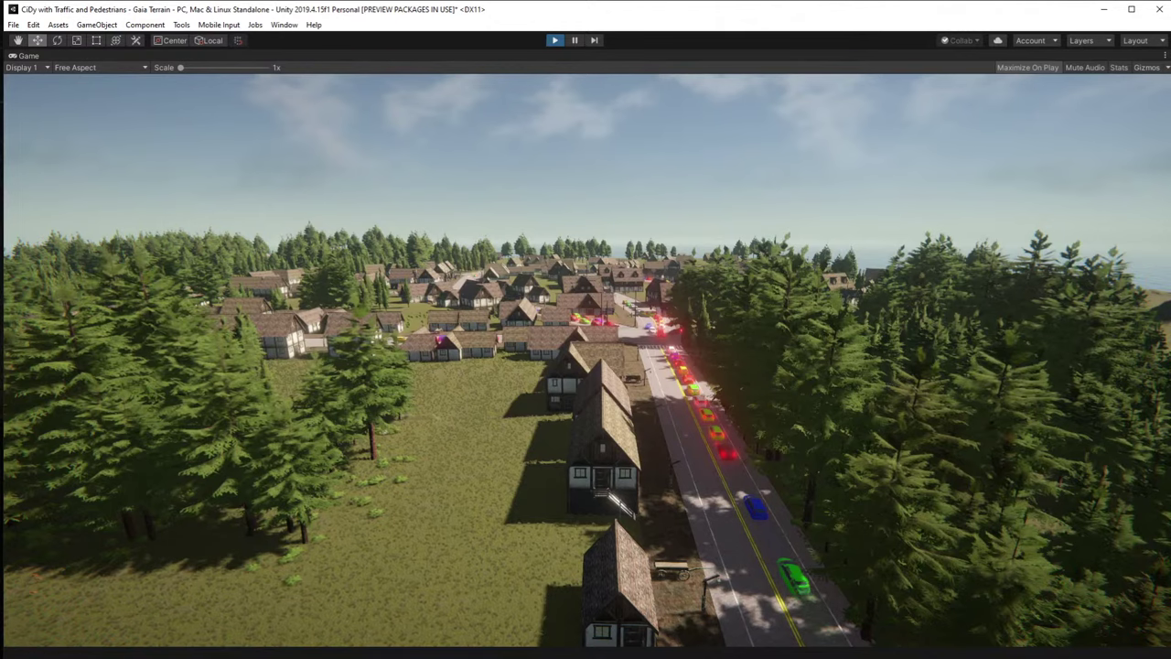
key("ctrl+p")
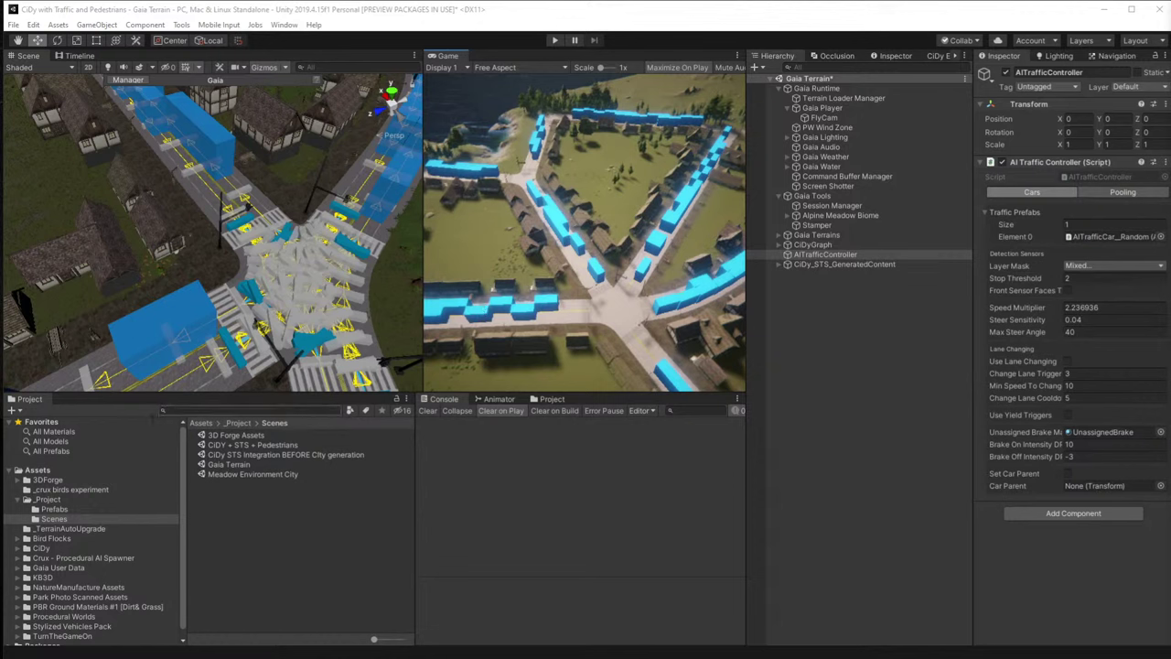
Expand the KB3D folder in the Project window and scroll the tree to inspect Packages.
right_click(88, 586)
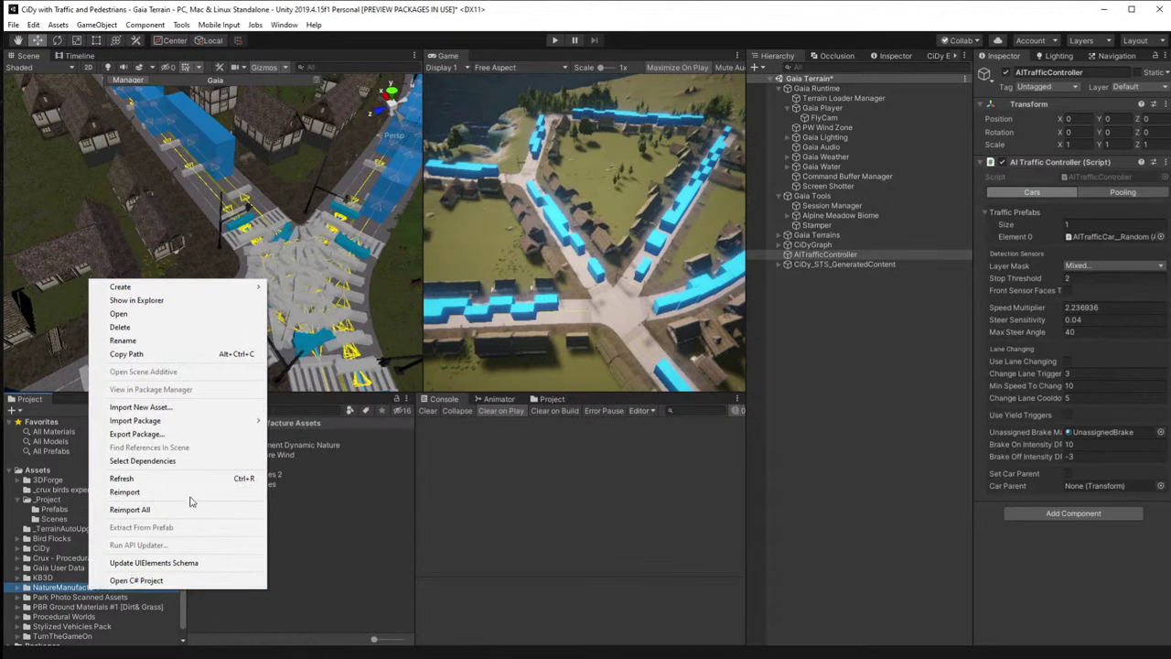
left_click(107, 587)
left_click(99, 576)
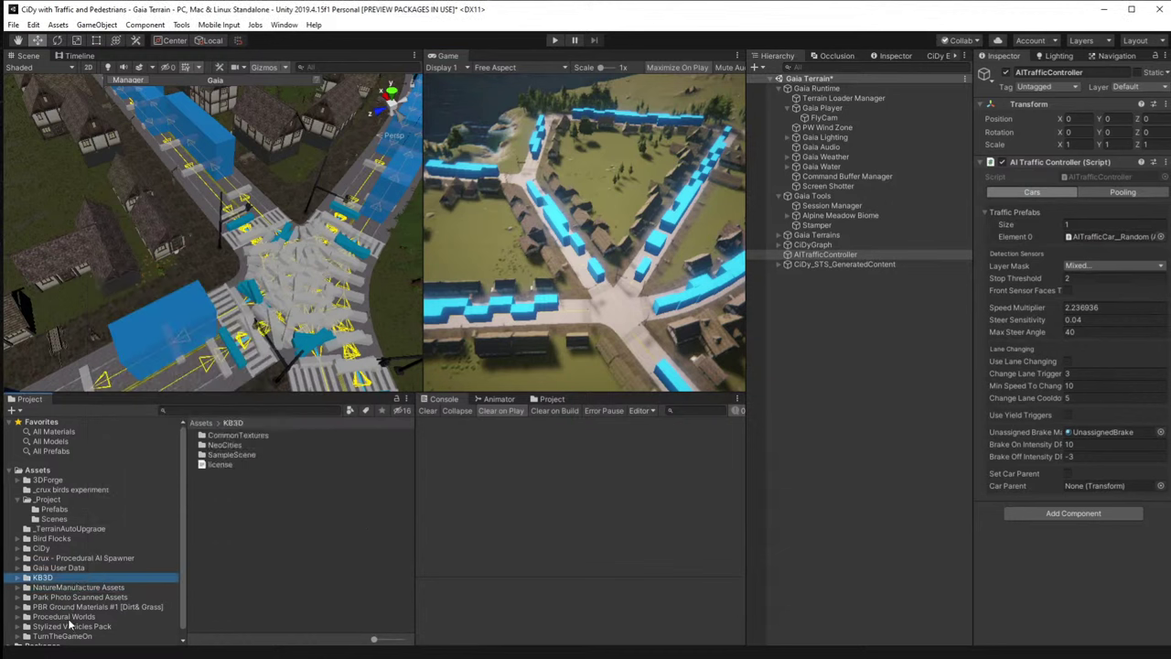
right_click(85, 574)
left_click(133, 572)
scroll(93, 557, "down", 1)
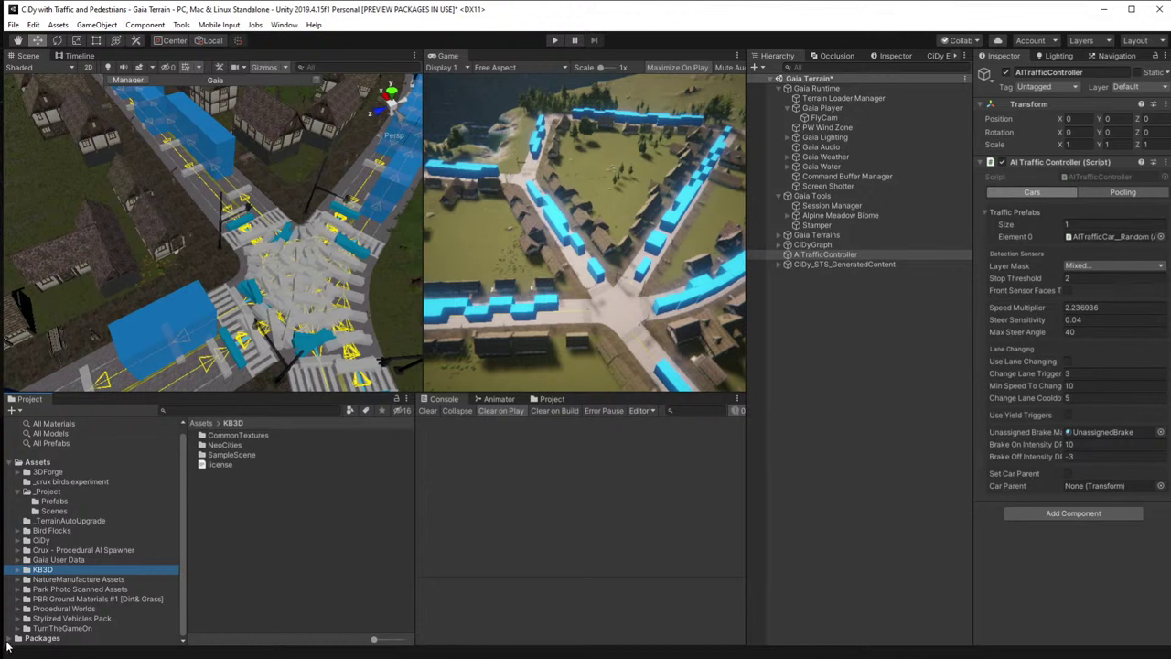
scroll(75, 591, "down", 3)
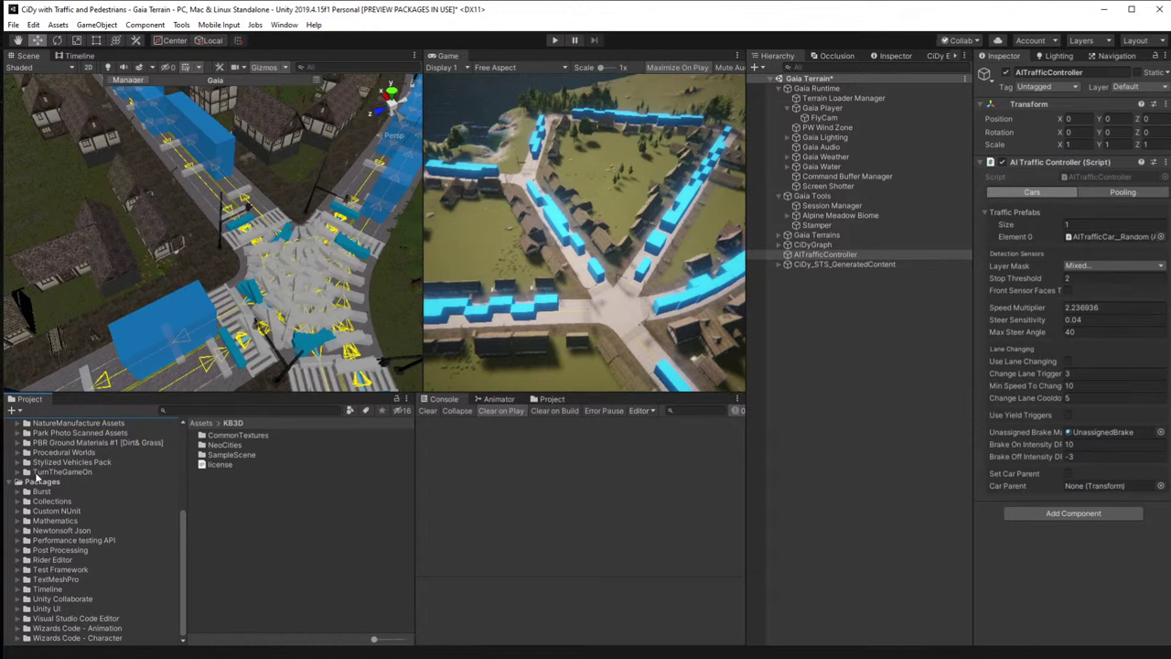
scroll(68, 507, "up", 4)
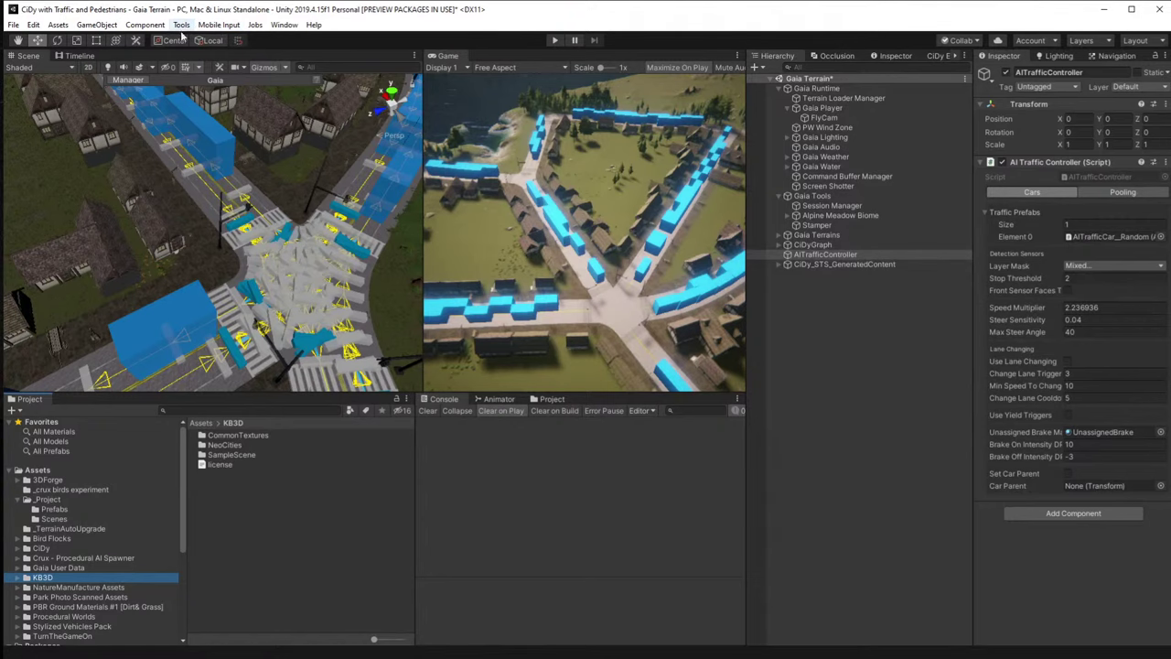
left_click(805, 79)
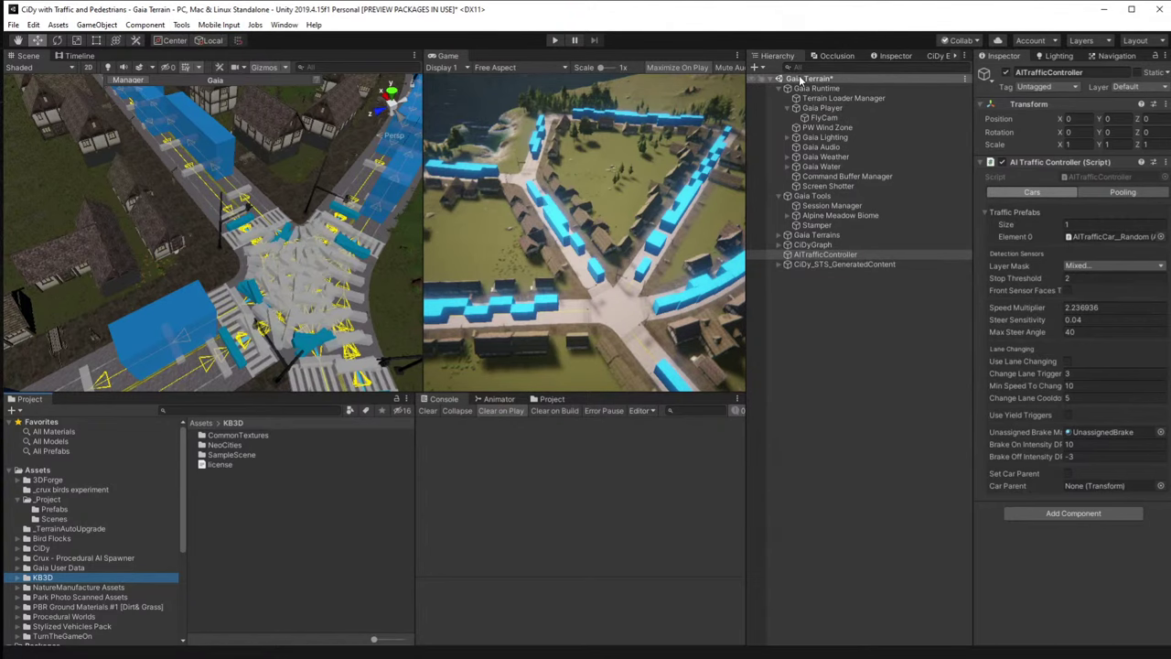
right_click(802, 79)
mouse_move(853, 225)
left_click(943, 222)
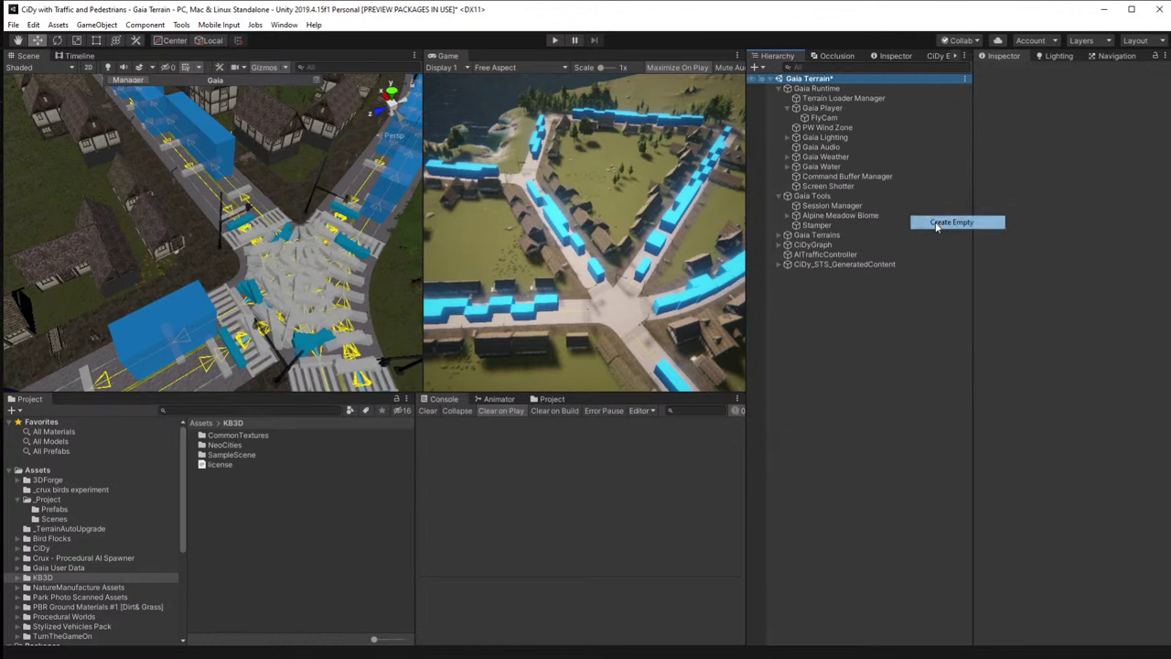
left_click(898, 339)
key("e")
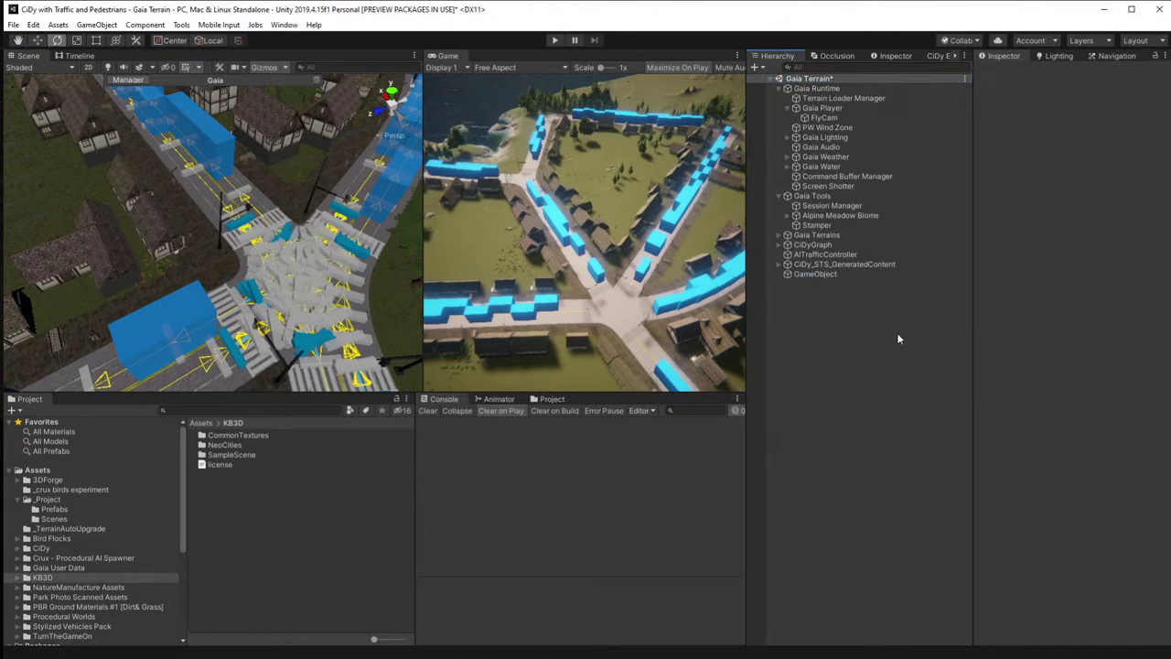
key("t")
key("r")
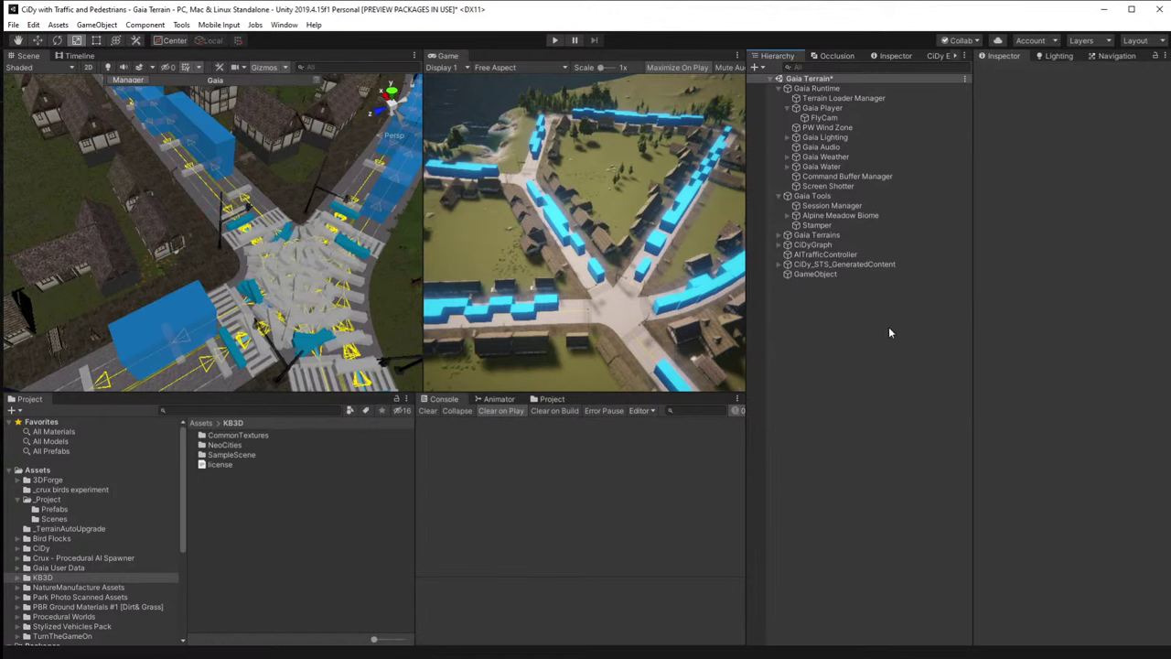
left_click(805, 274)
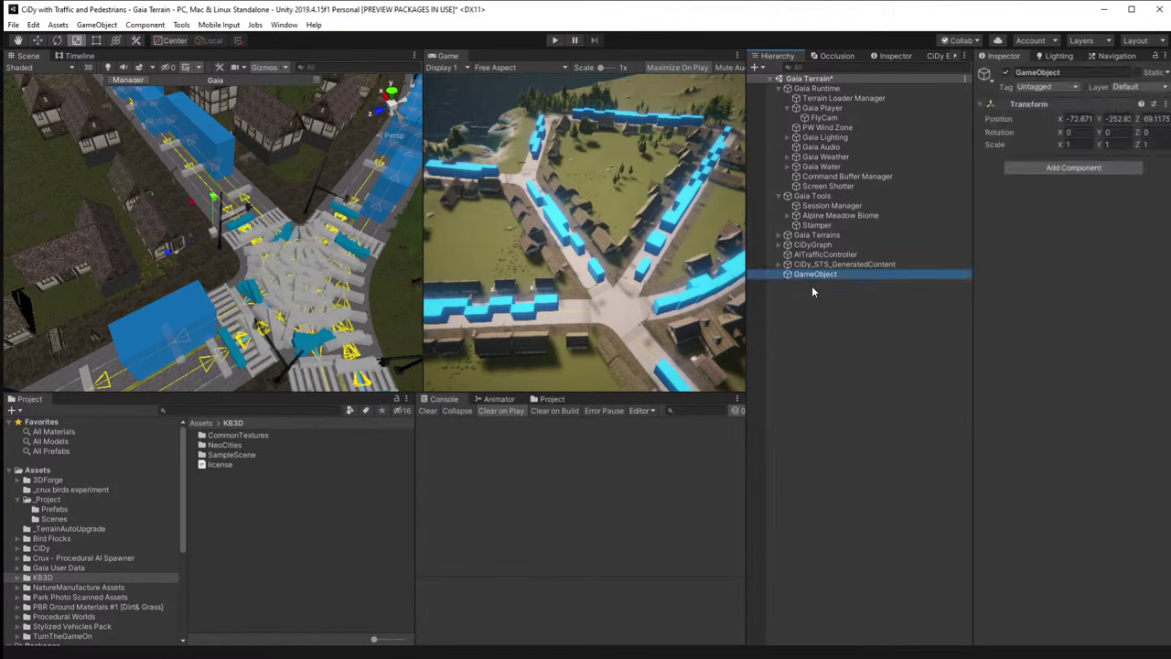
key("F2")
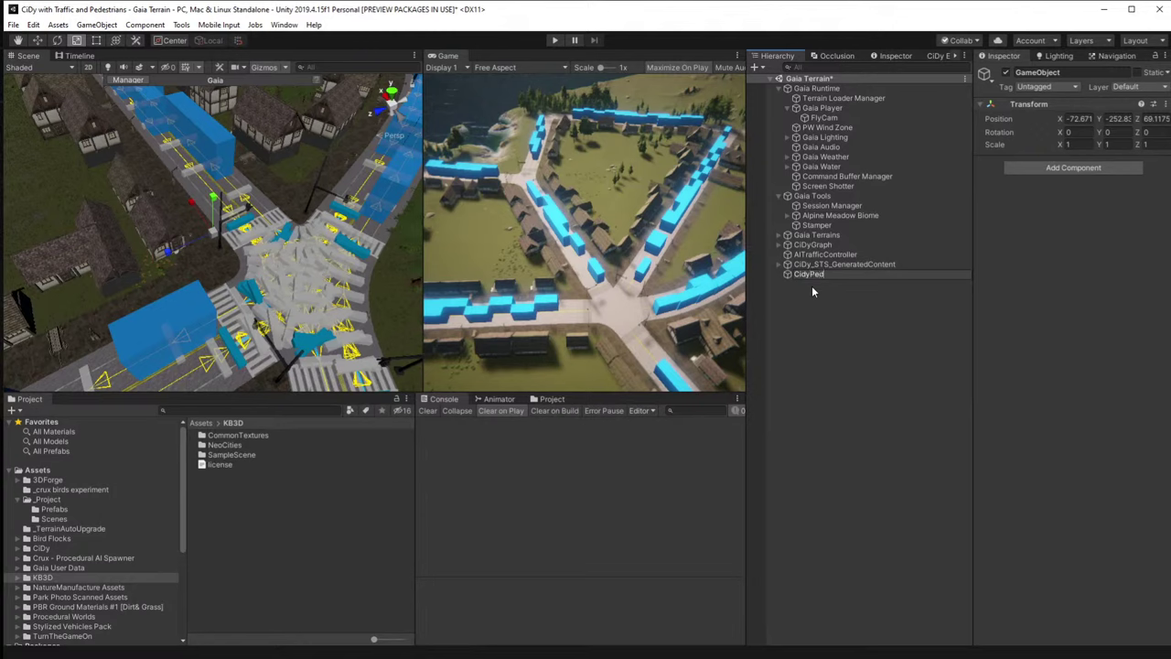
type("CidyPedestrians")
key("Return")
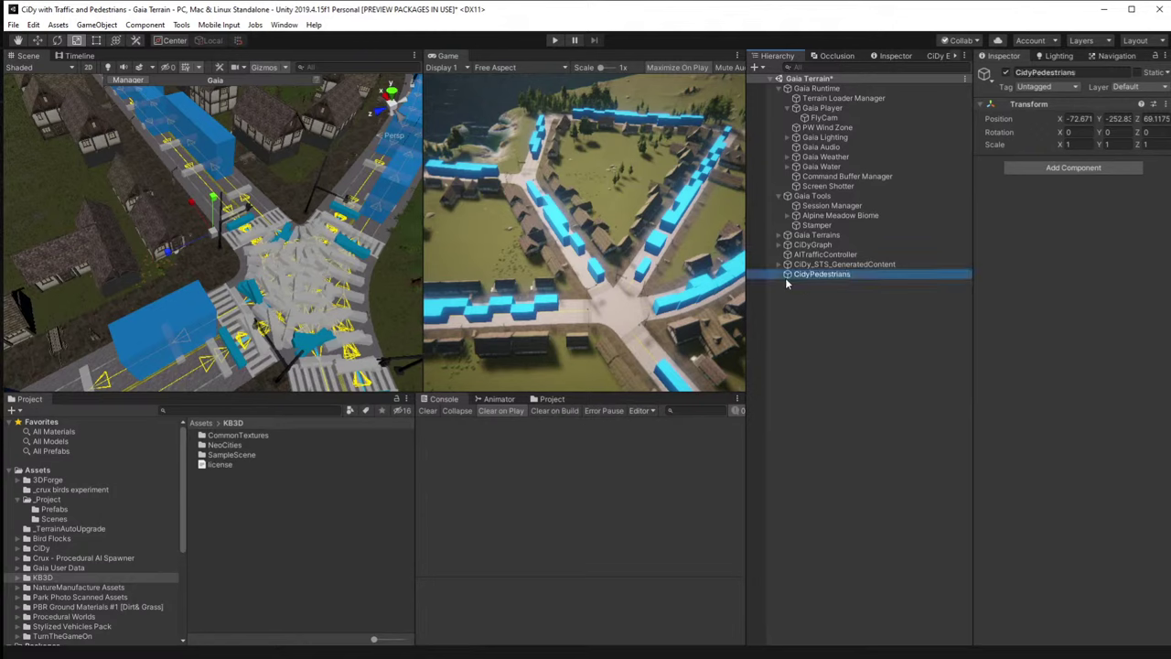
left_click(1058, 170)
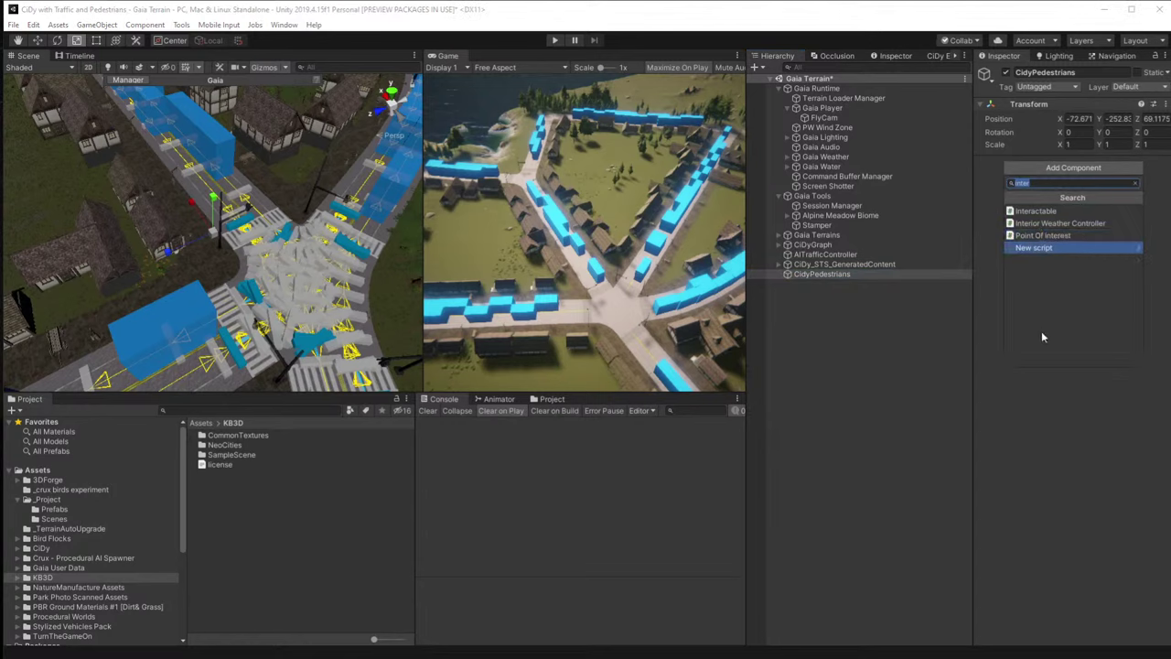
type("pedest")
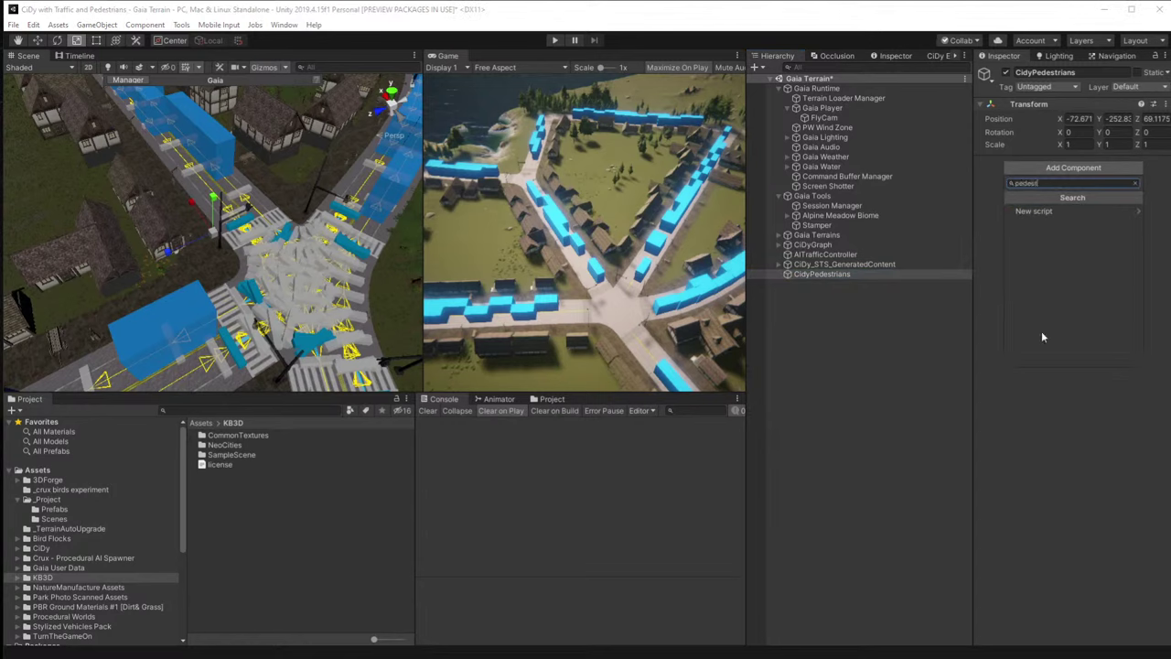
key("BackSpace")
key("BackSpace")
key("BackSpace")
key("BackSpace")
key("BackSpace")
key("BackSpace")
type("cidy")
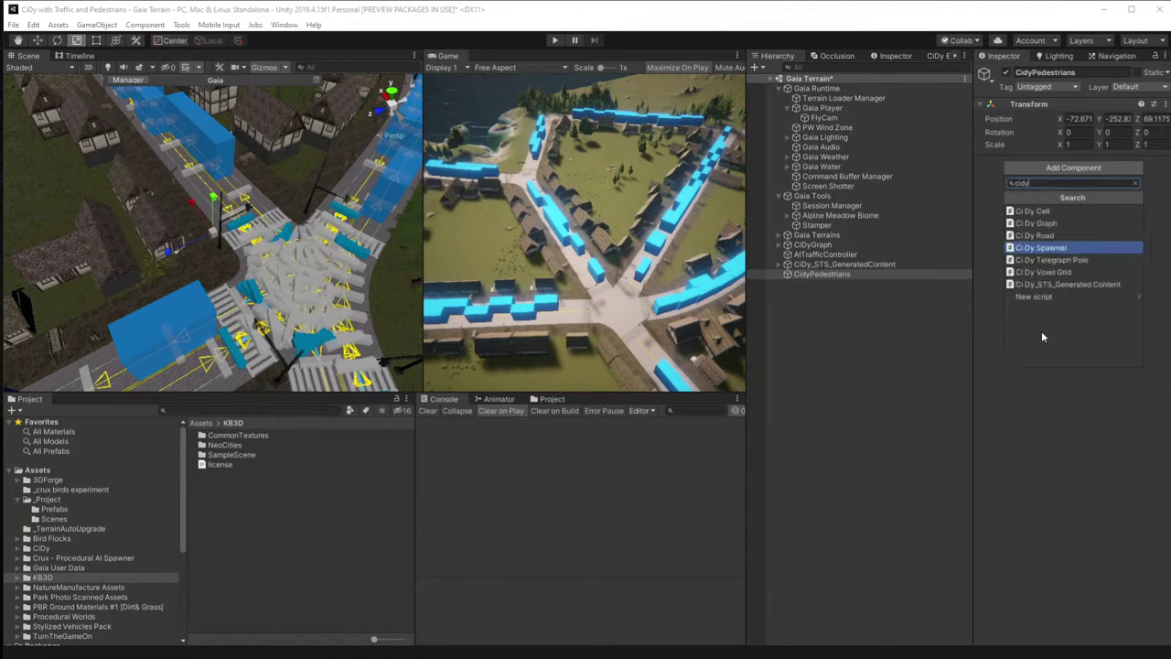
key("BackSpace")
key("BackSpace")
key("BackSpace")
key("BackSpace")
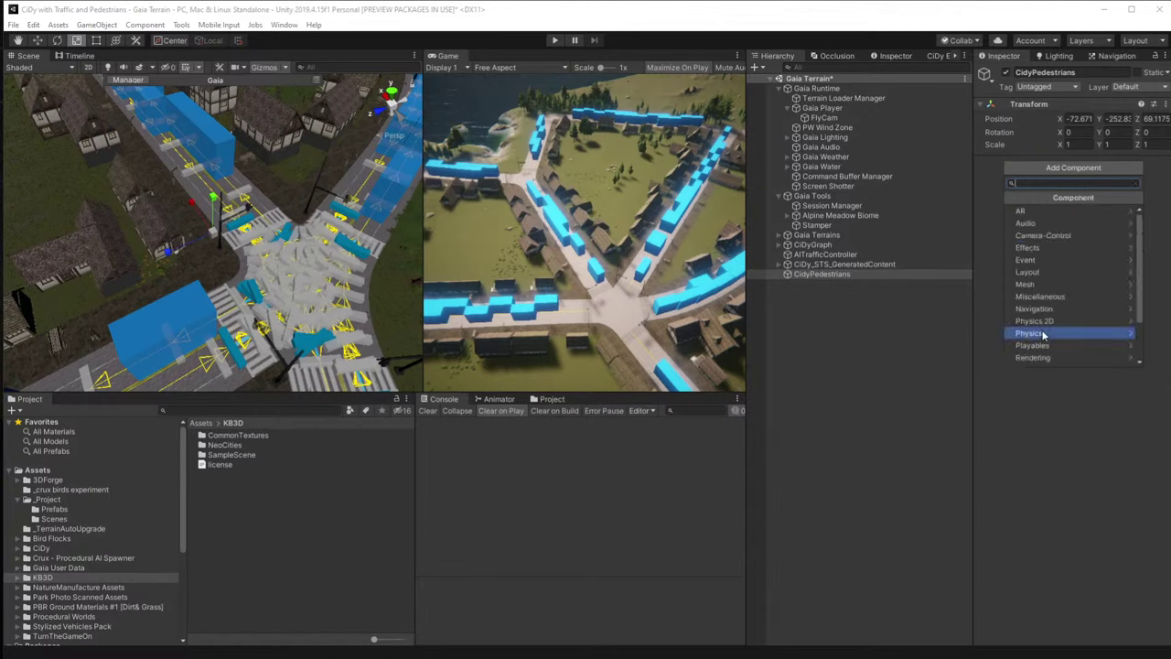
left_click(987, 458)
left_click(212, 411)
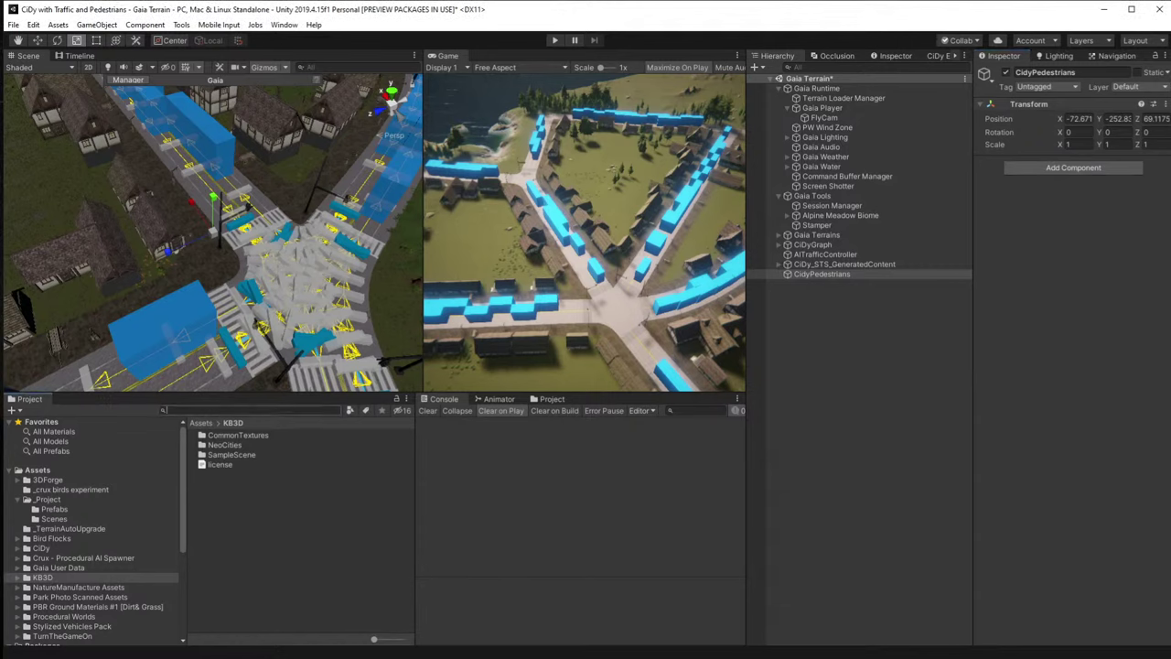
type("pedestr")
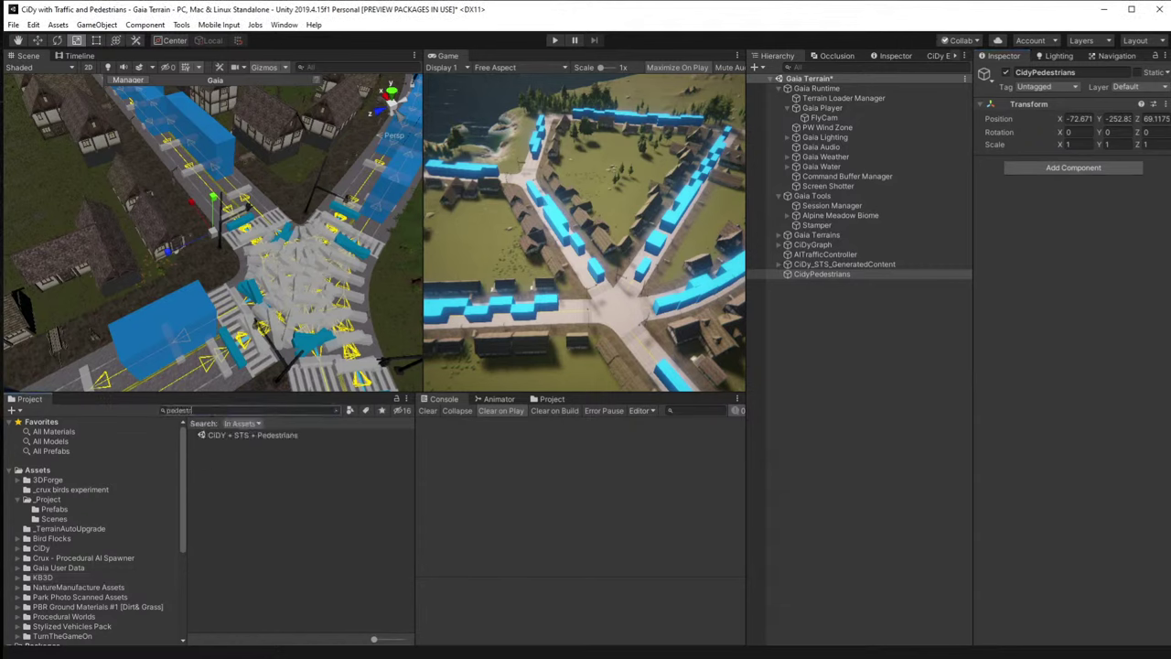
key("BackSpace")
key("BackSpace")
key("BackSpace")
key("BackSpace")
key("BackSpace")
key("BackSpace")
key("BackSpace")
Select all the CiDyPedestrians.cs code in the browser gist, then minimize the browser.
key("alt+Tab")
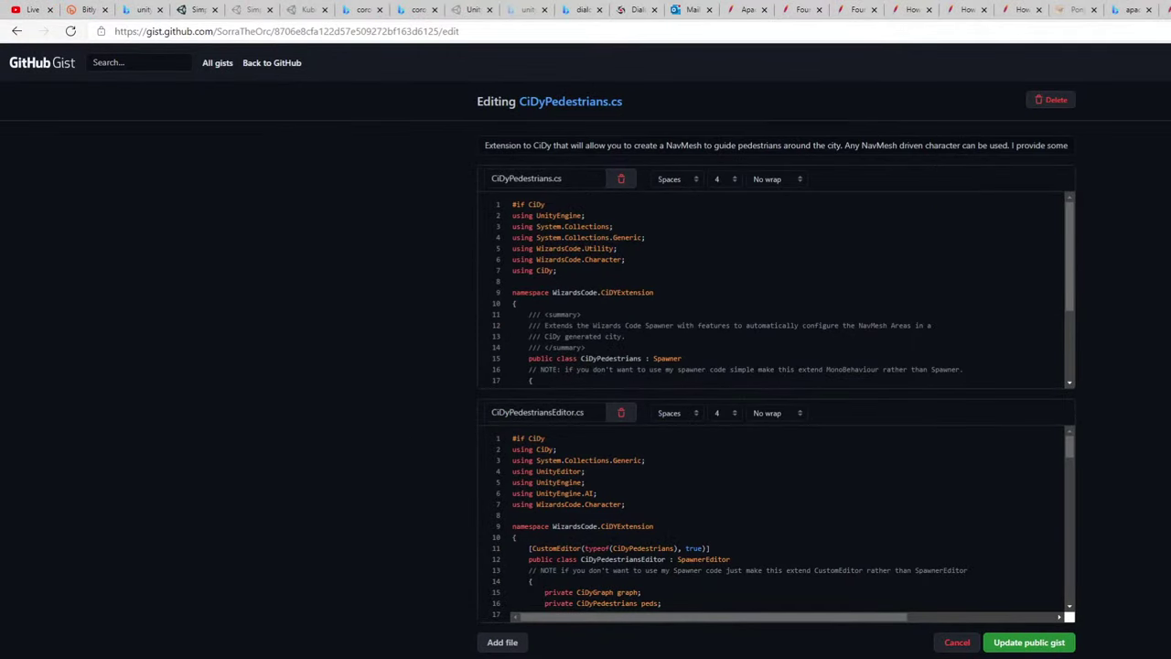
key("super+Down")
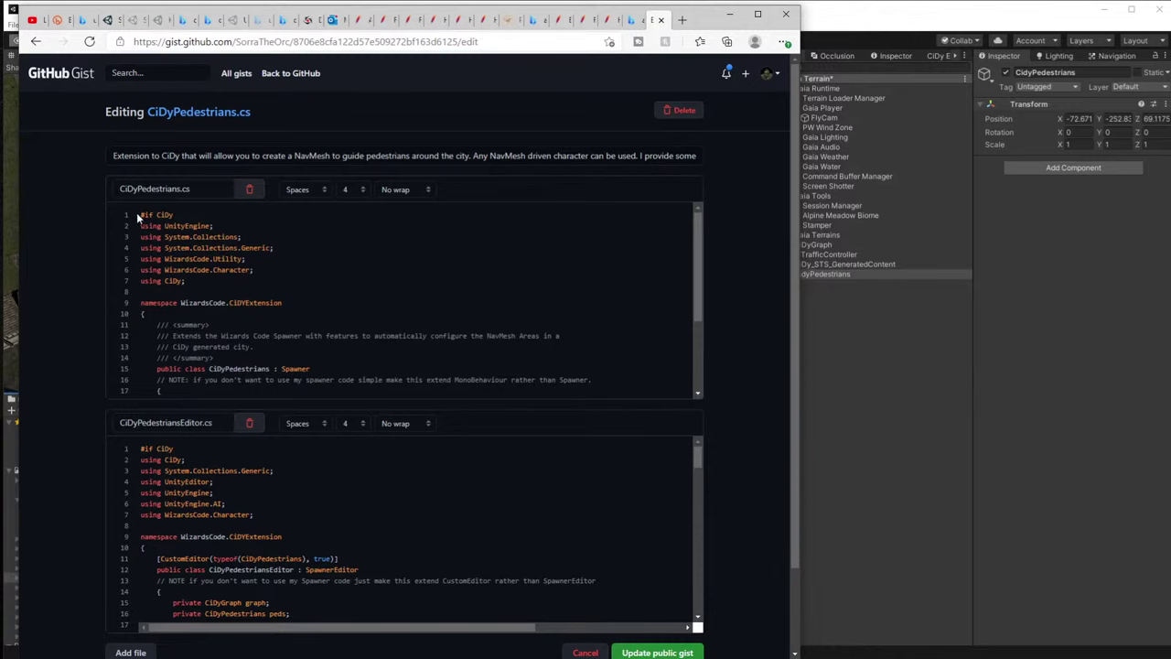
key("ctrl+a")
scroll(402, 302, "down", 3)
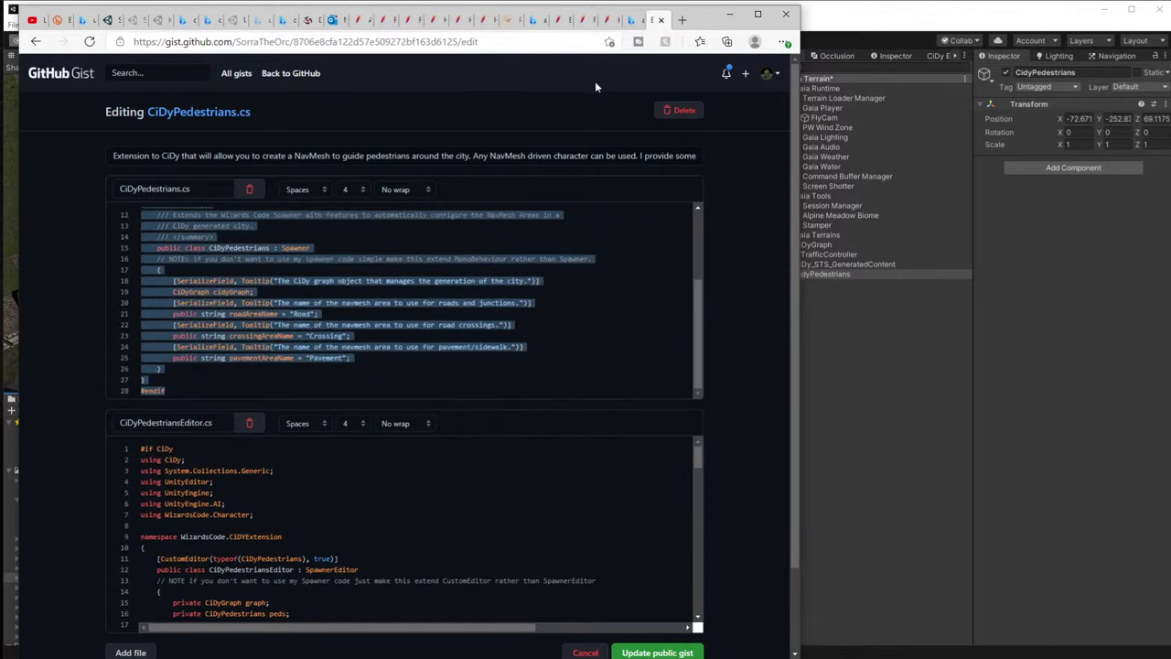
left_click(729, 14)
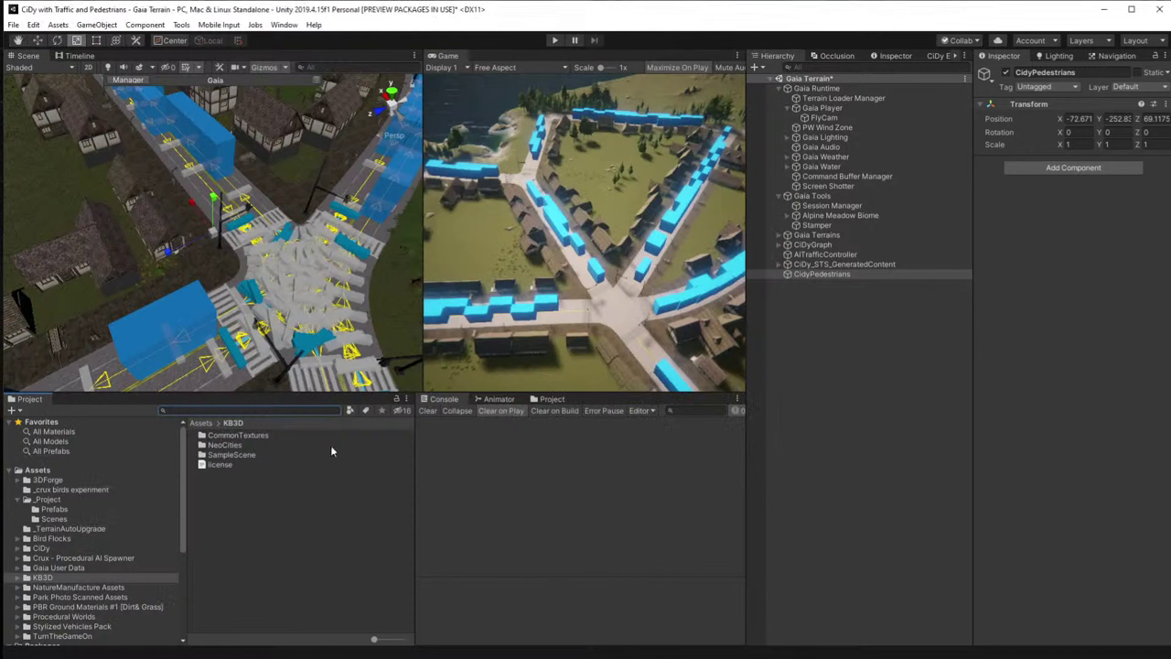
Create a folder named Scripts inside _Project.
left_click(48, 500)
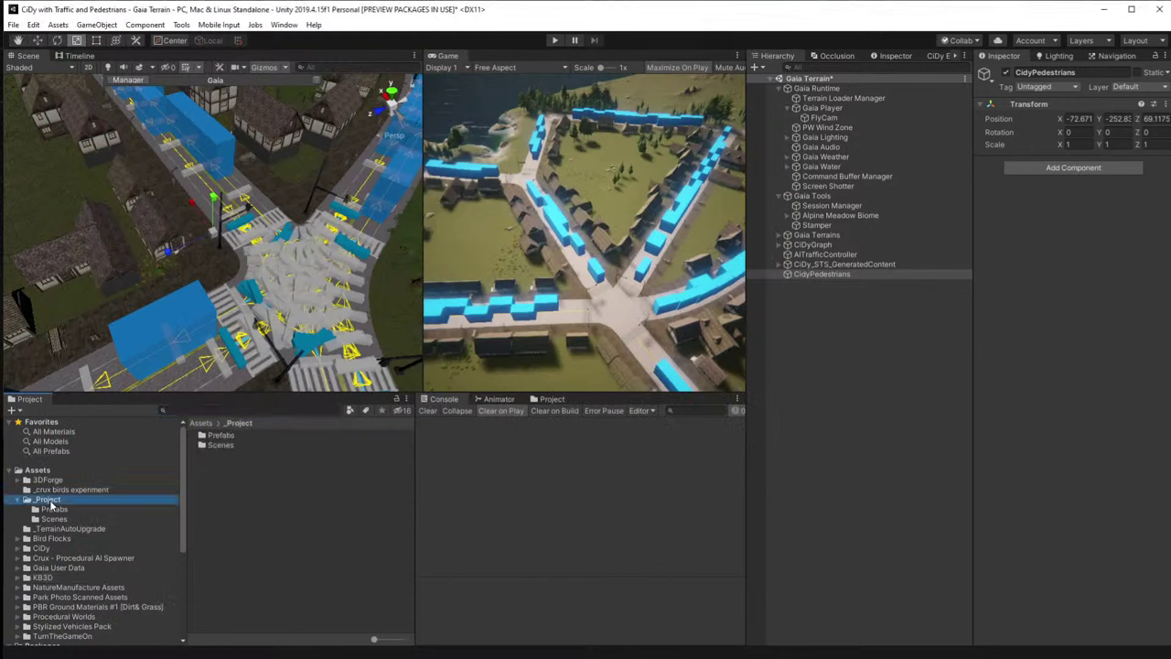
right_click(248, 500)
mouse_move(292, 193)
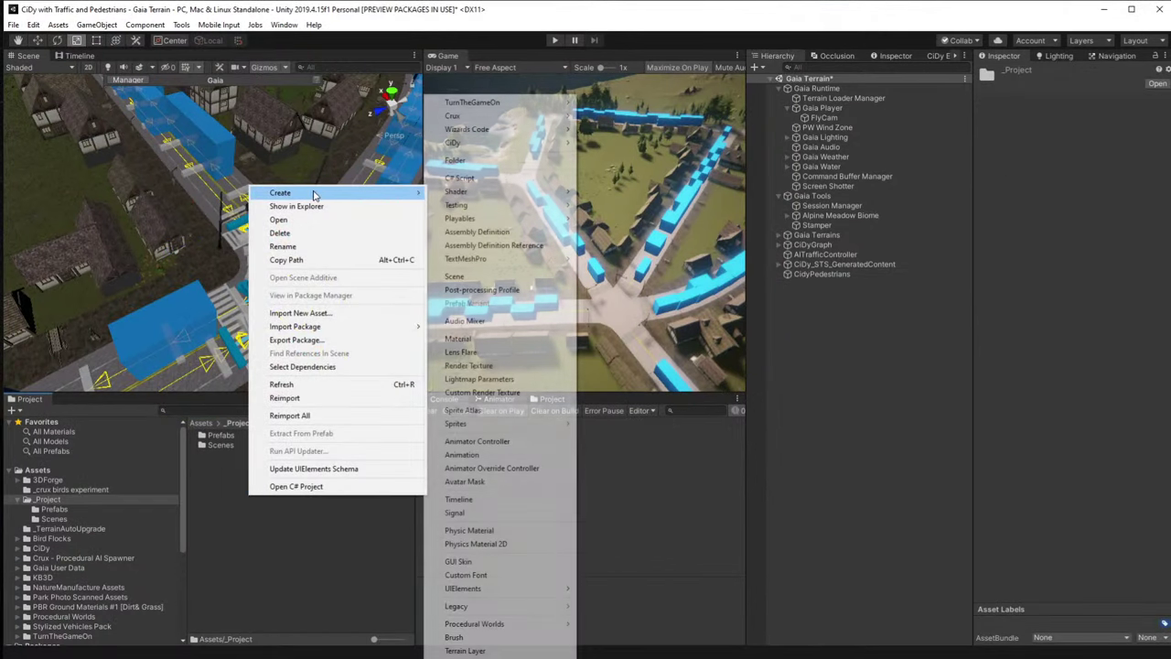
left_click(485, 160)
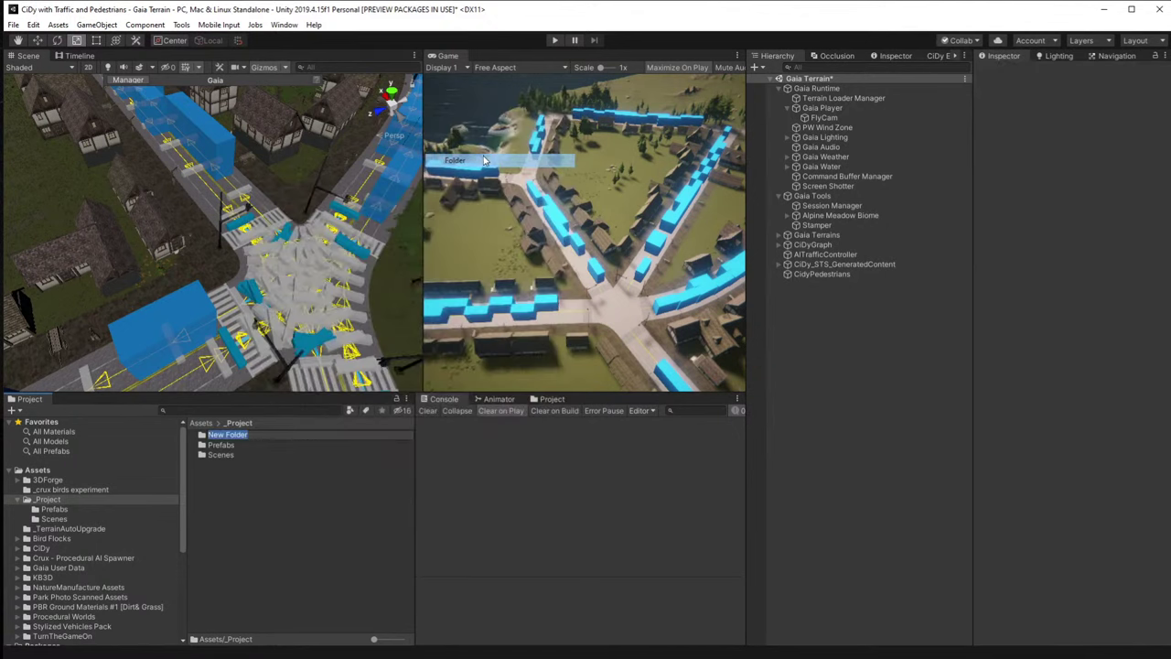
type("Scr")
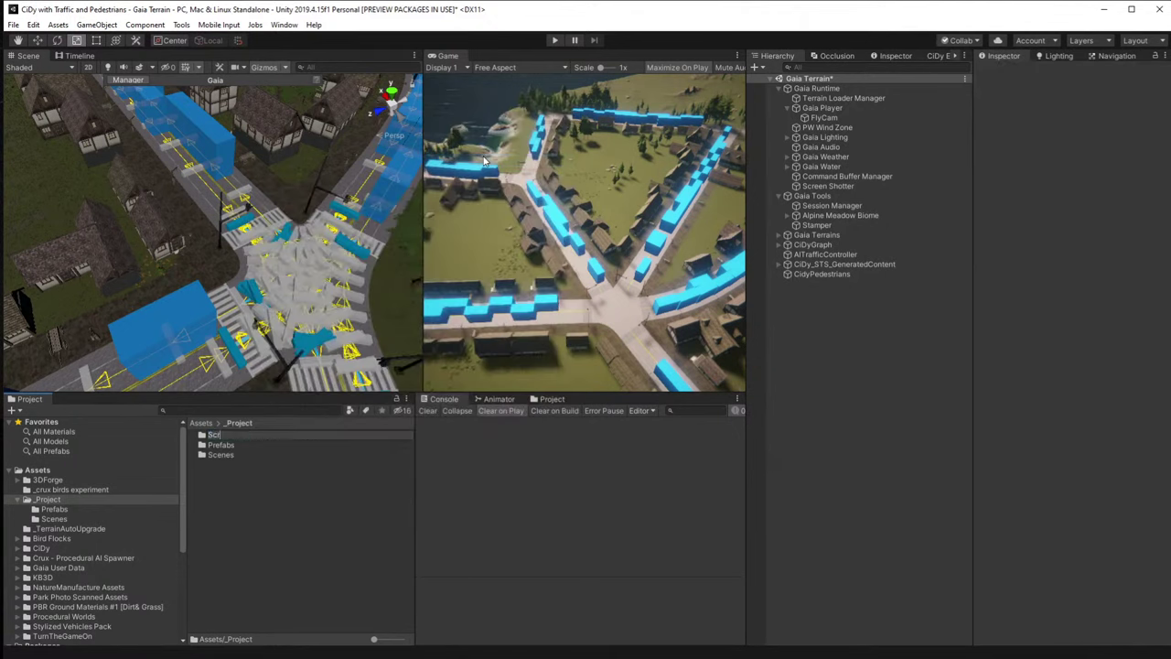
type("ipts")
key("Return")
key("Return")
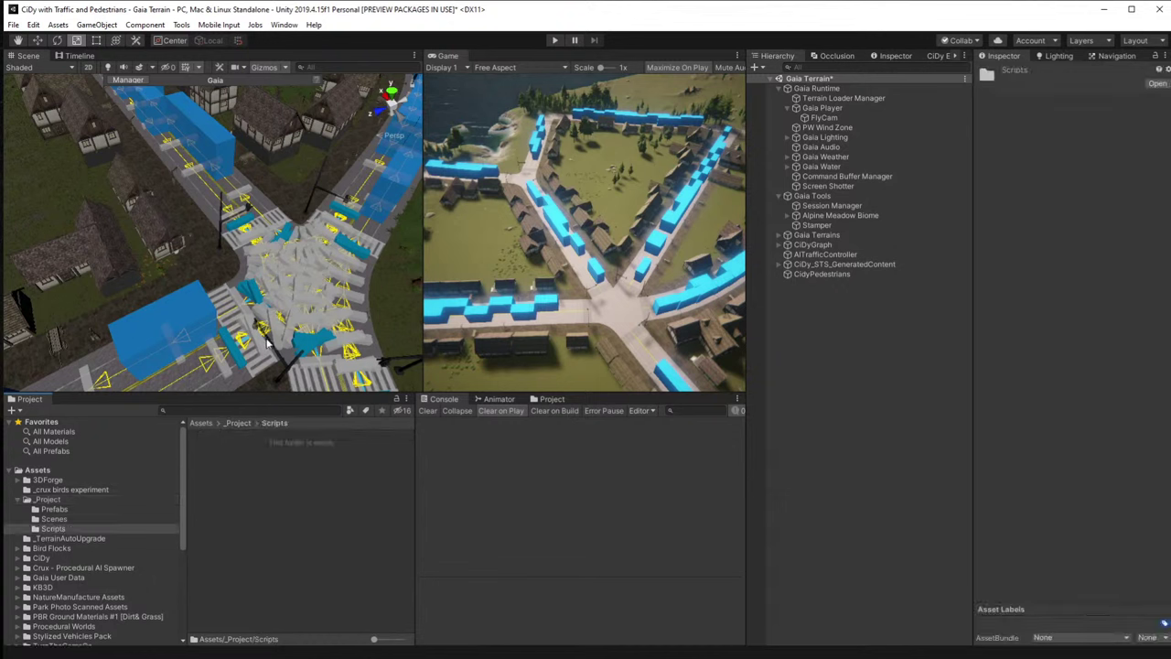
Create a C# script named CiDYPedestrians in the Scripts folder.
right_click(205, 469)
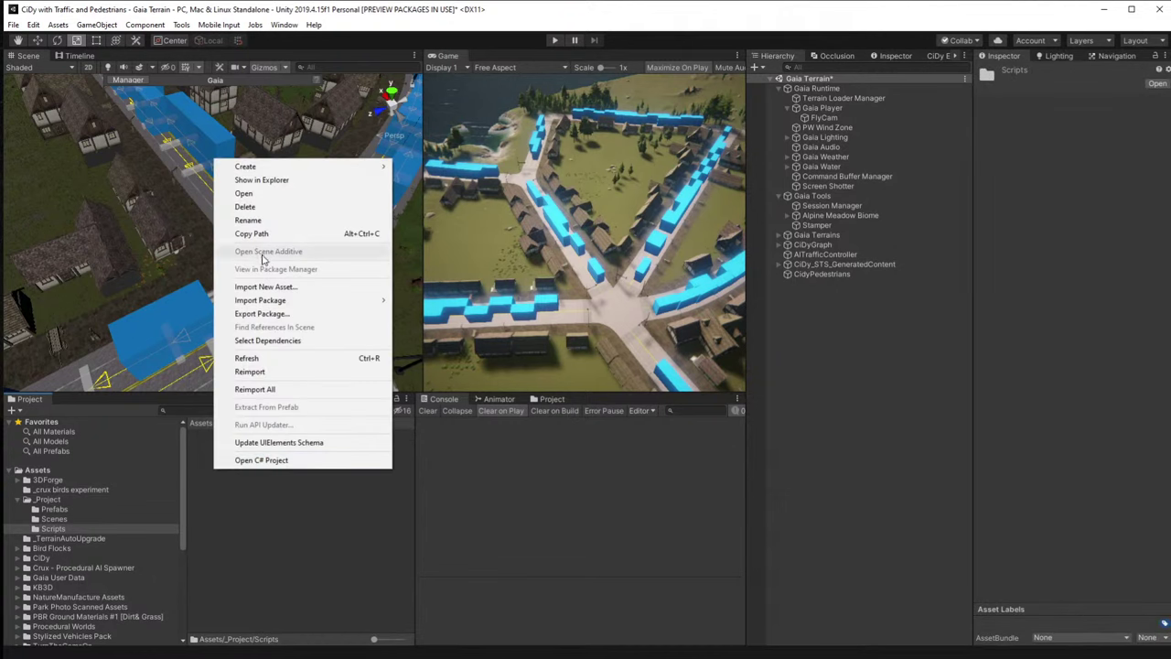
mouse_move(260, 167)
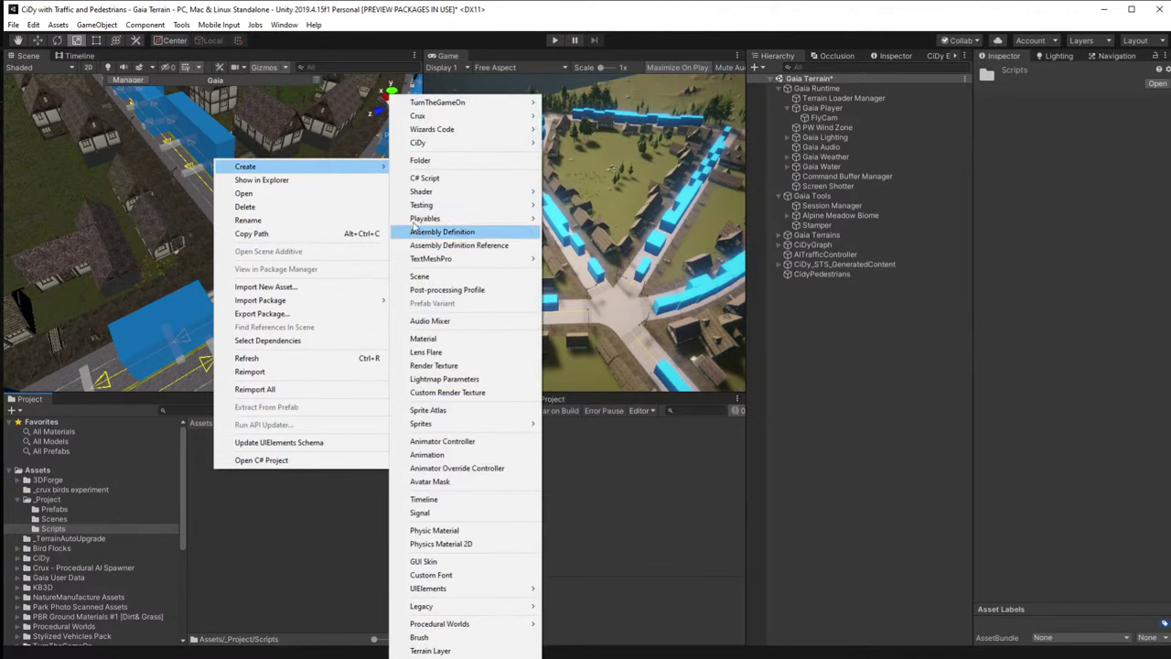
left_click(427, 179)
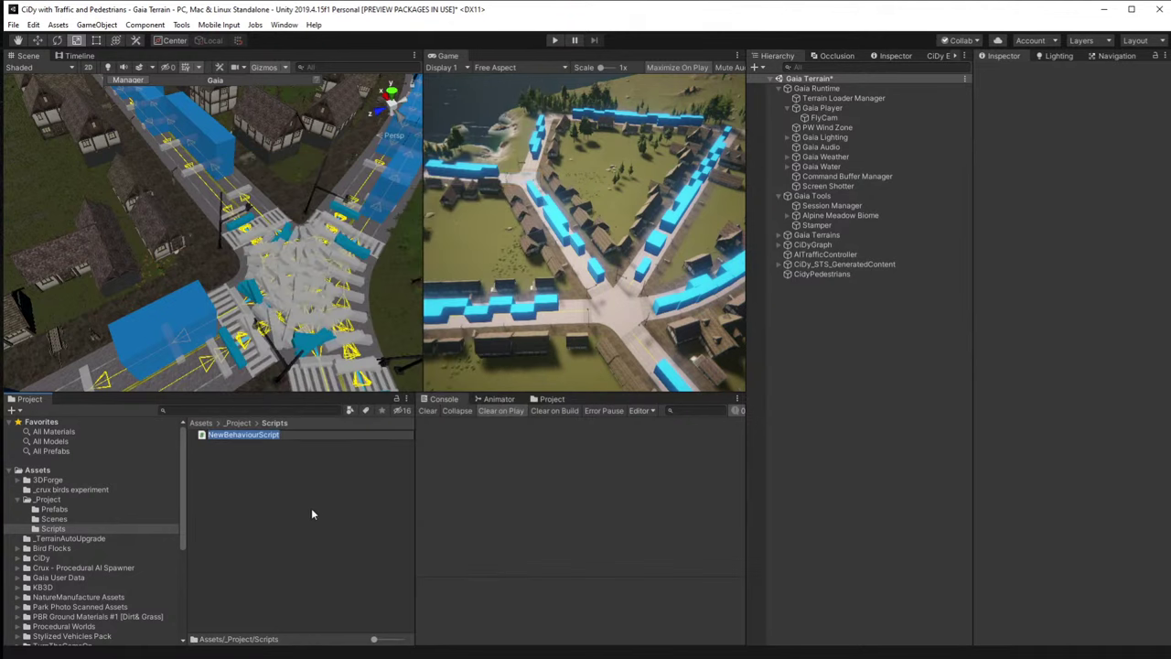
type("CiDYPedestrians")
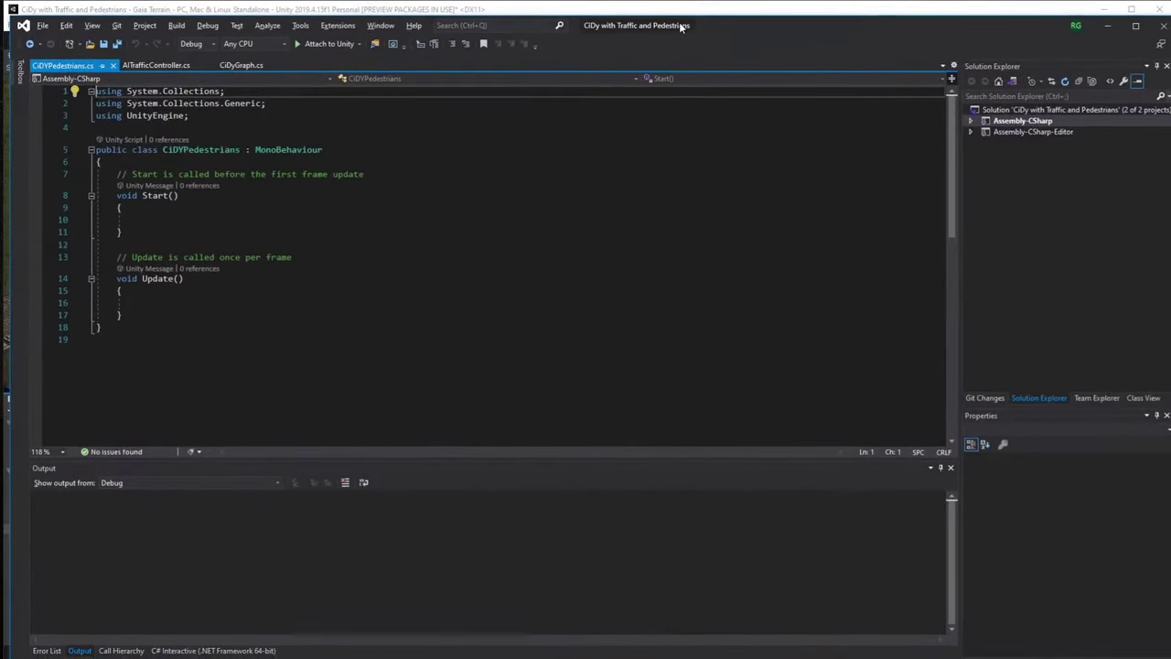
Paste the gist code over the CiDYPedestrians template class body.
double_click(681, 25)
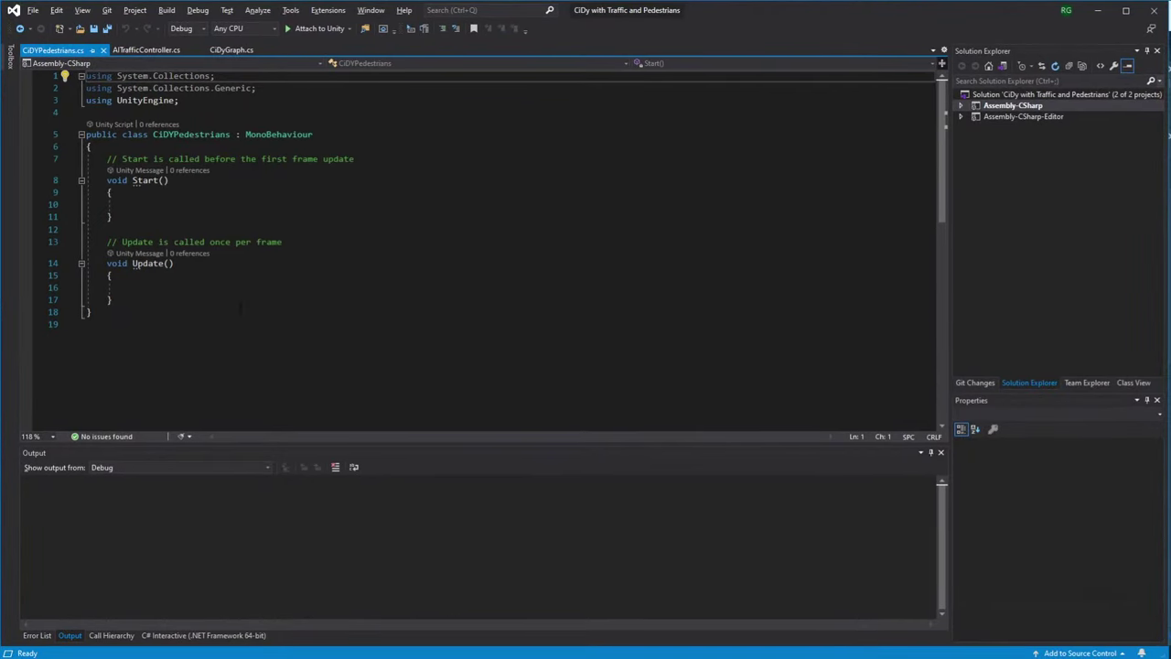
left_click_drag(131, 311, 49, 137)
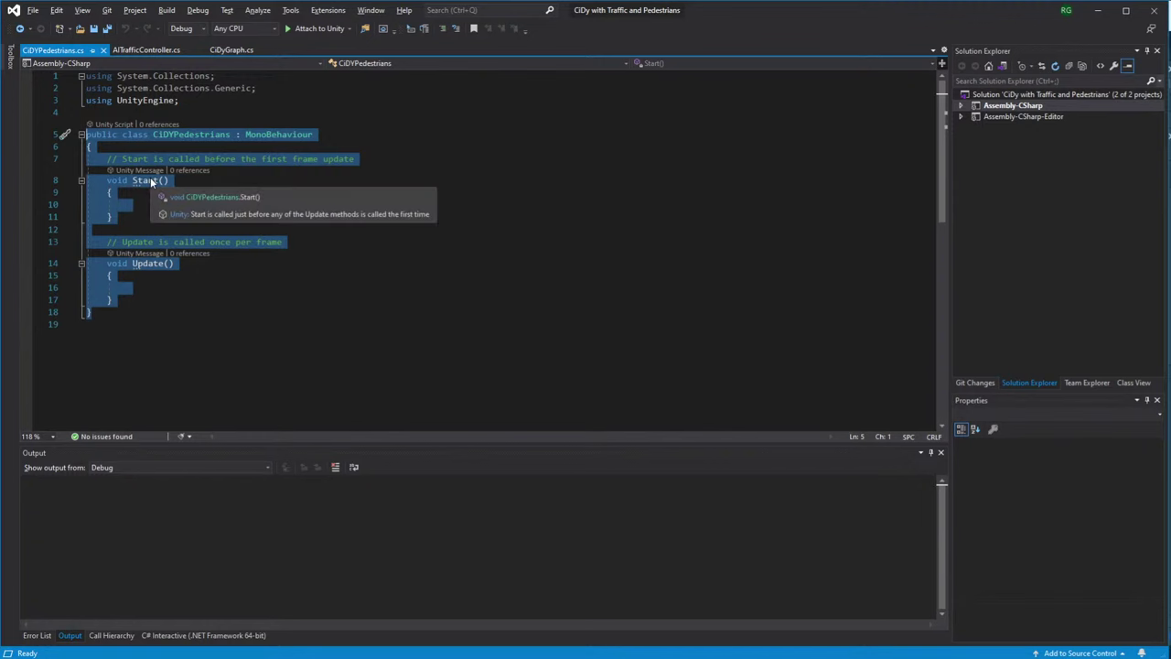
key("ctrl+v")
scroll(494, 247, "up", 1)
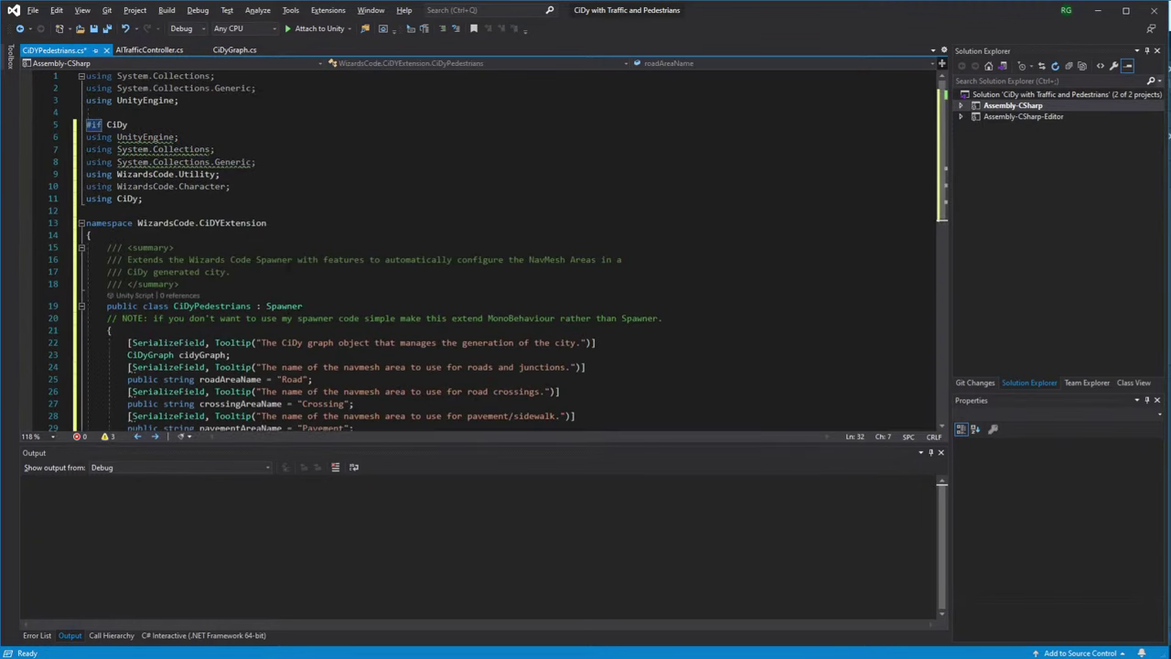
Delete the duplicate using lines at the top and save the script.
left_click(181, 100)
key("Delete")
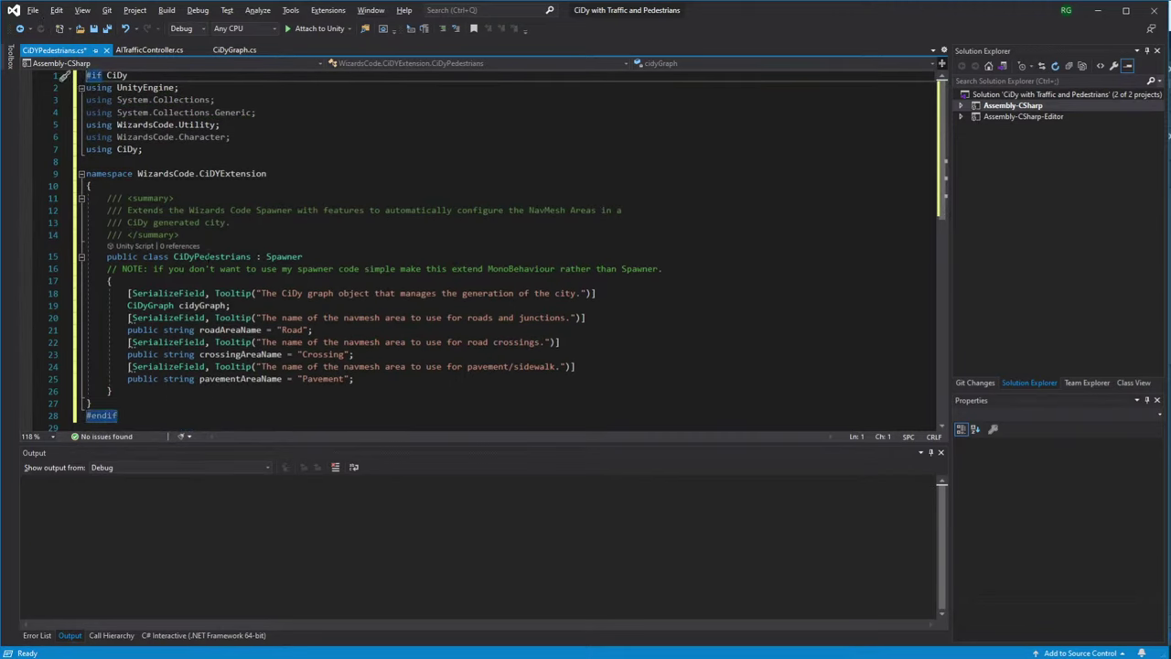
mouse_move(198, 256)
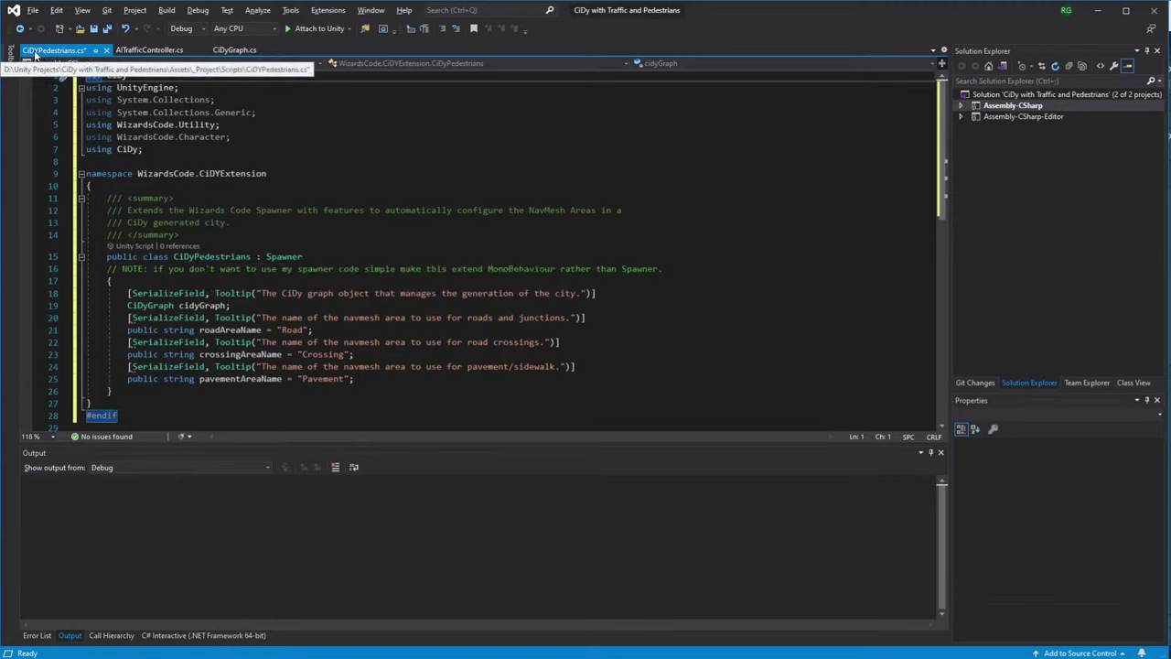
key("ctrl+s")
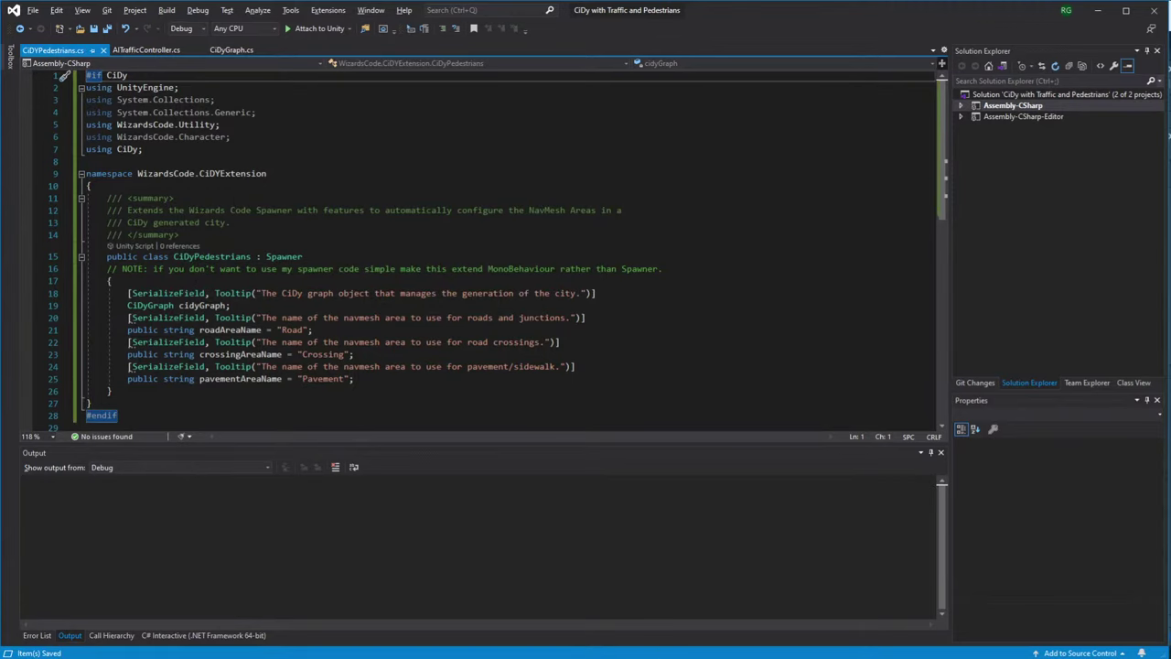
Rename the CiDYPedestrians script asset to CiDyPedestrians, then return to the gist page.
left_click(1097, 10)
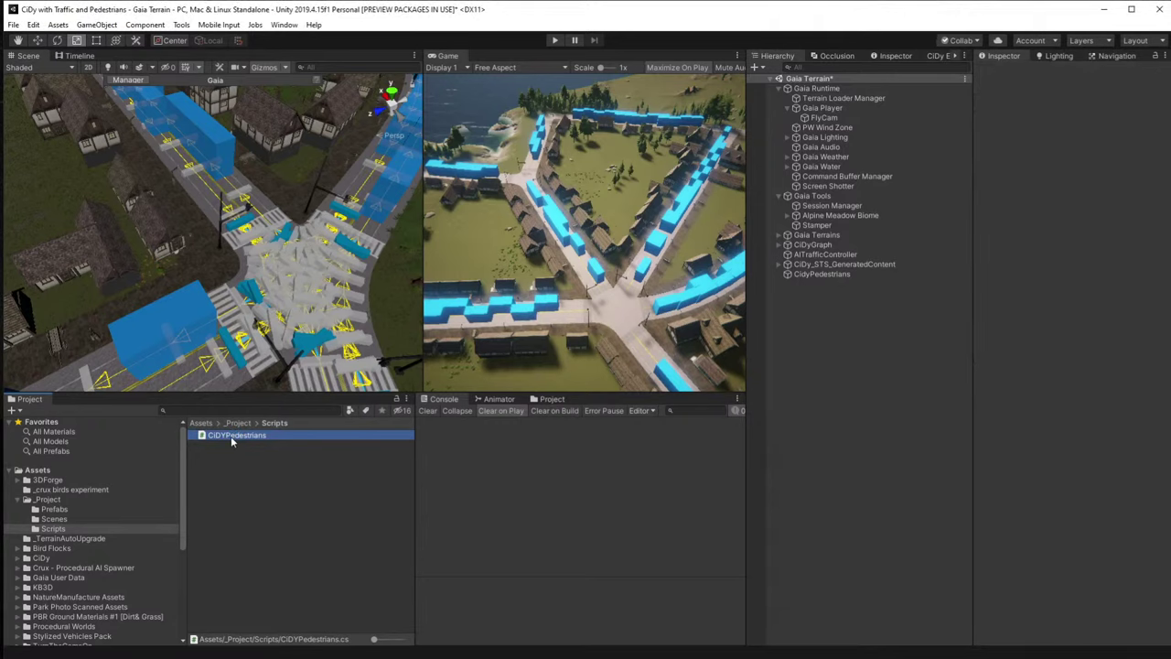
left_click(237, 445)
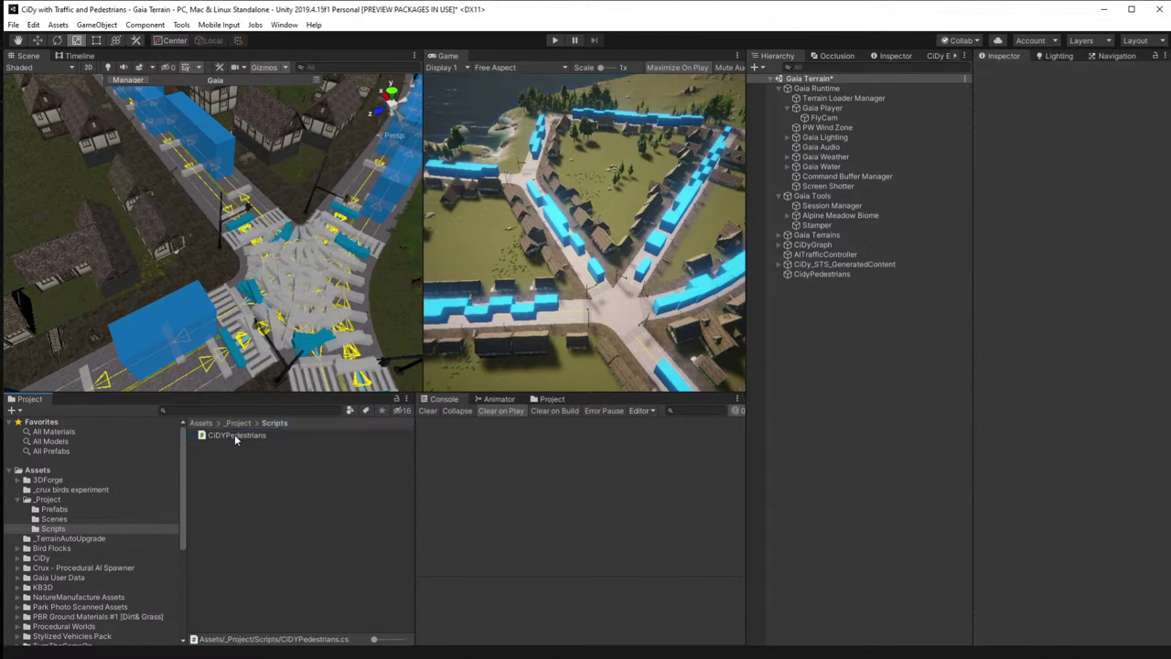
left_click(236, 436)
double_click(237, 436)
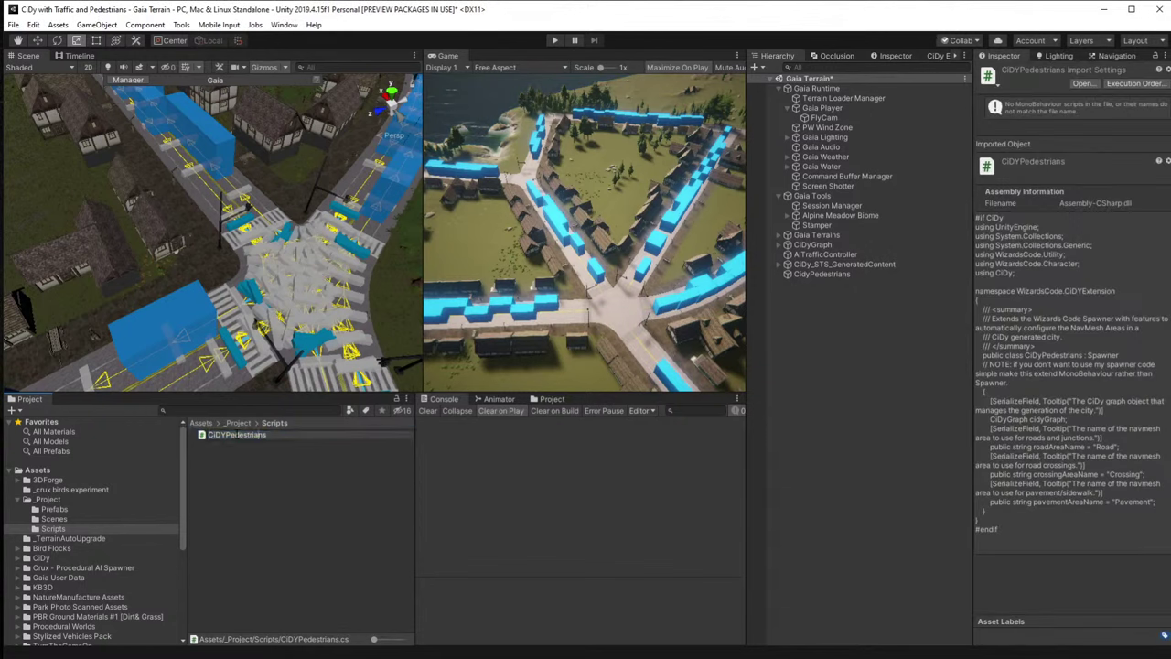
key("BackSpace")
type("y")
left_click(390, 552)
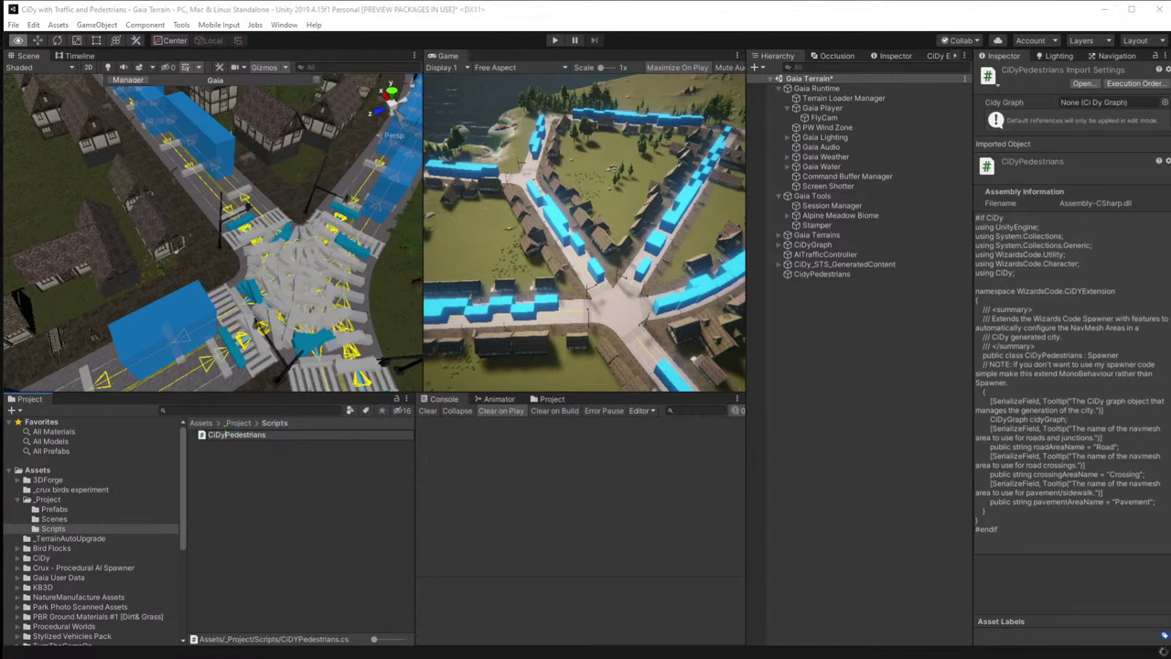
key("alt+Tab")
scroll(462, 432, "down", 5)
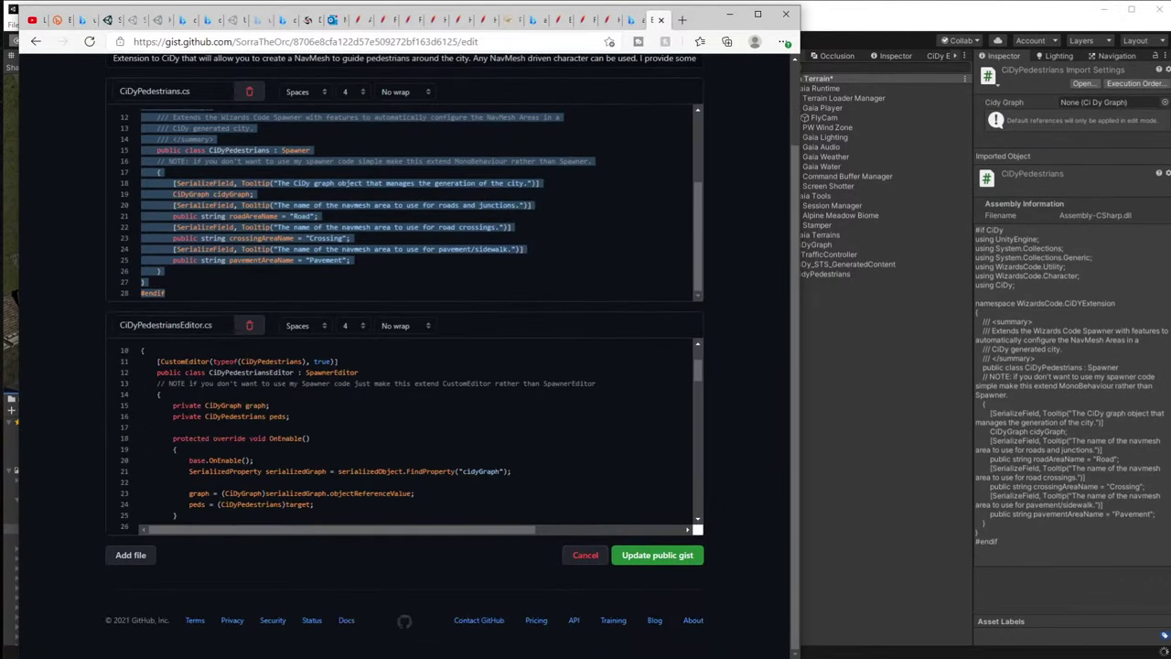
Select all the CiDyPedestriansEditor.cs gist code and minimize the browser.
scroll(462, 432, "up", 4)
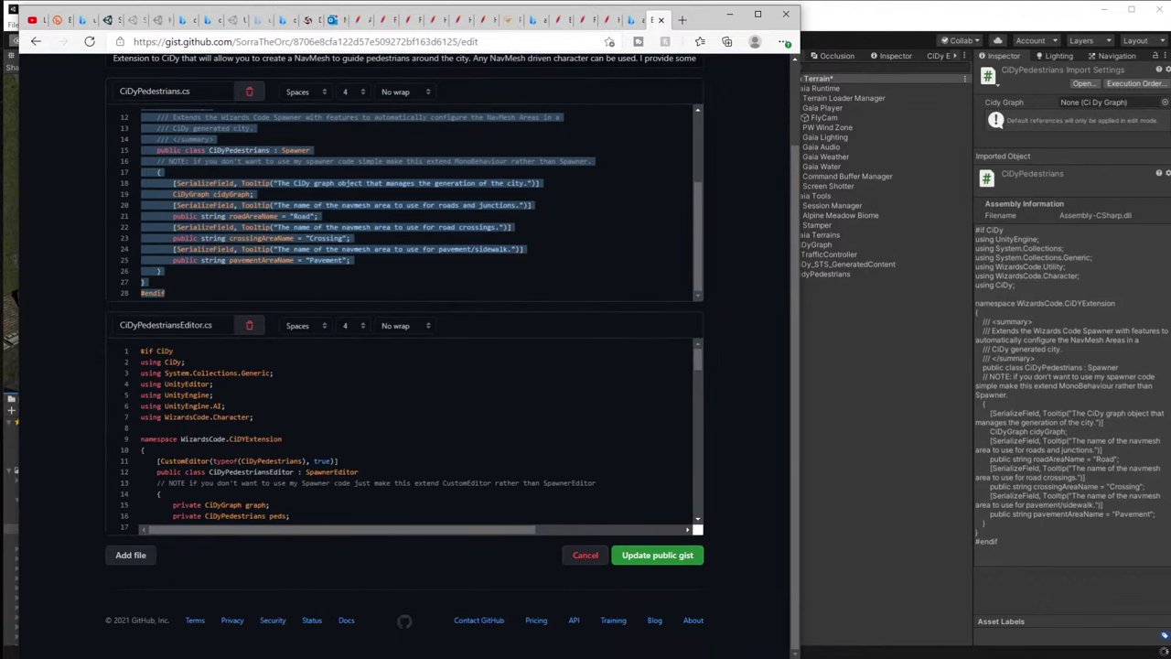
left_click_drag(140, 351, 315, 605)
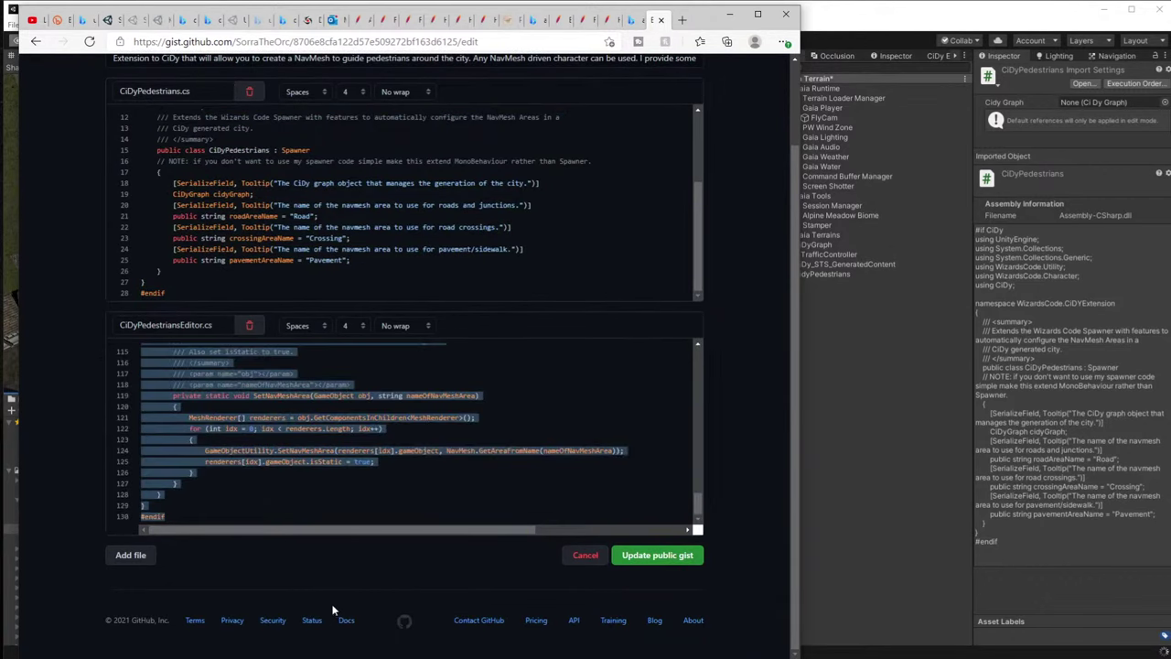
left_click(729, 14)
Create an Editor folder inside Scripts.
right_click(231, 460)
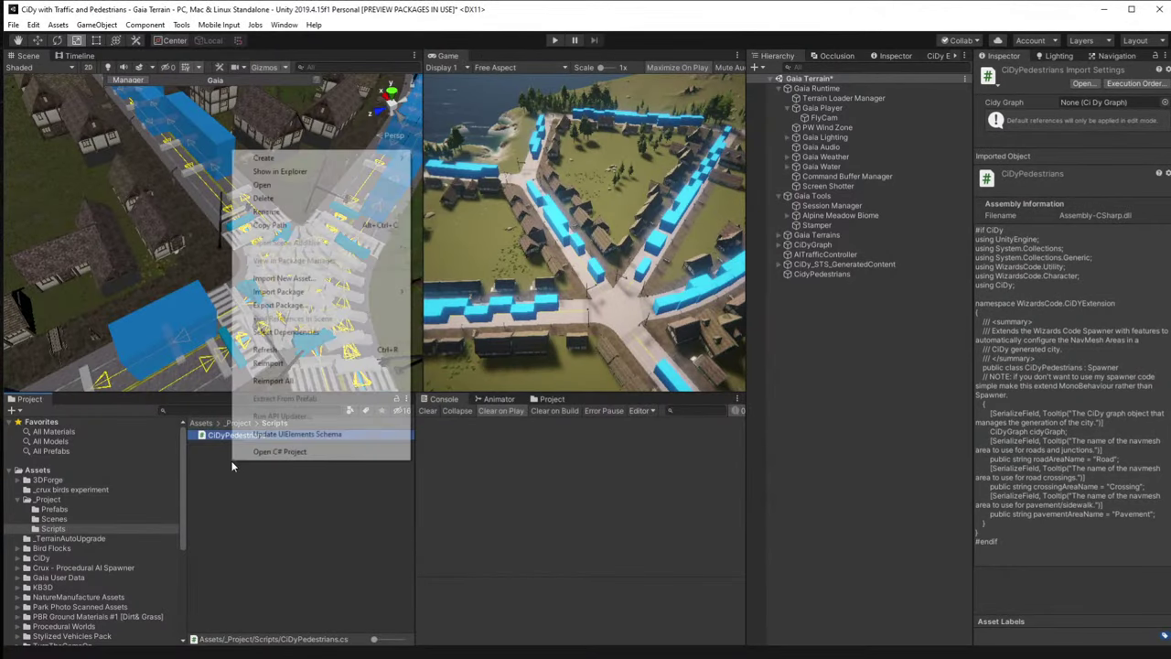
mouse_move(307, 160)
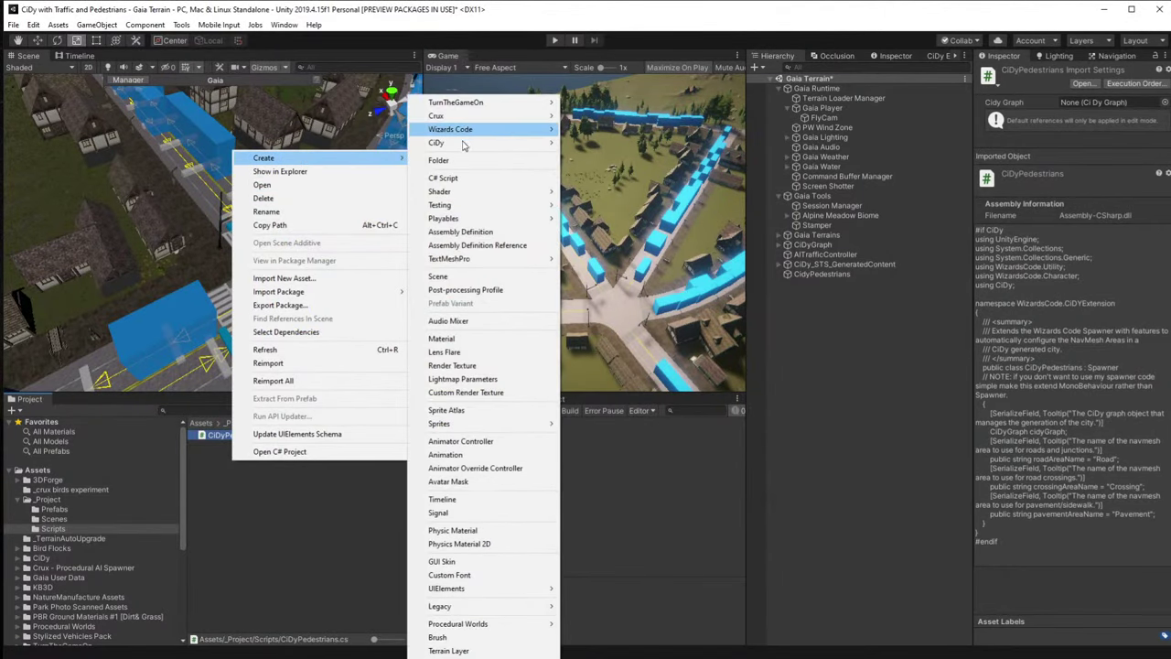
left_click(457, 161)
type("Editor")
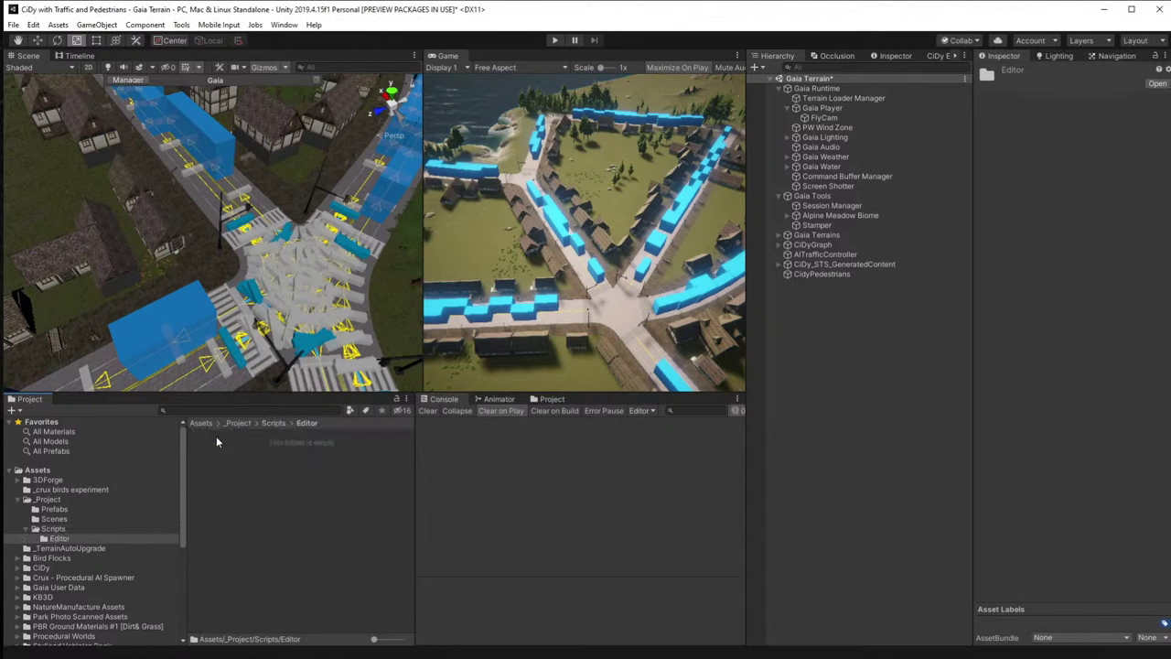
Create the CiDyPedestriansEditor C# script in the Editor folder and open it in Visual Studio.
right_click(218, 449)
mouse_move(288, 153)
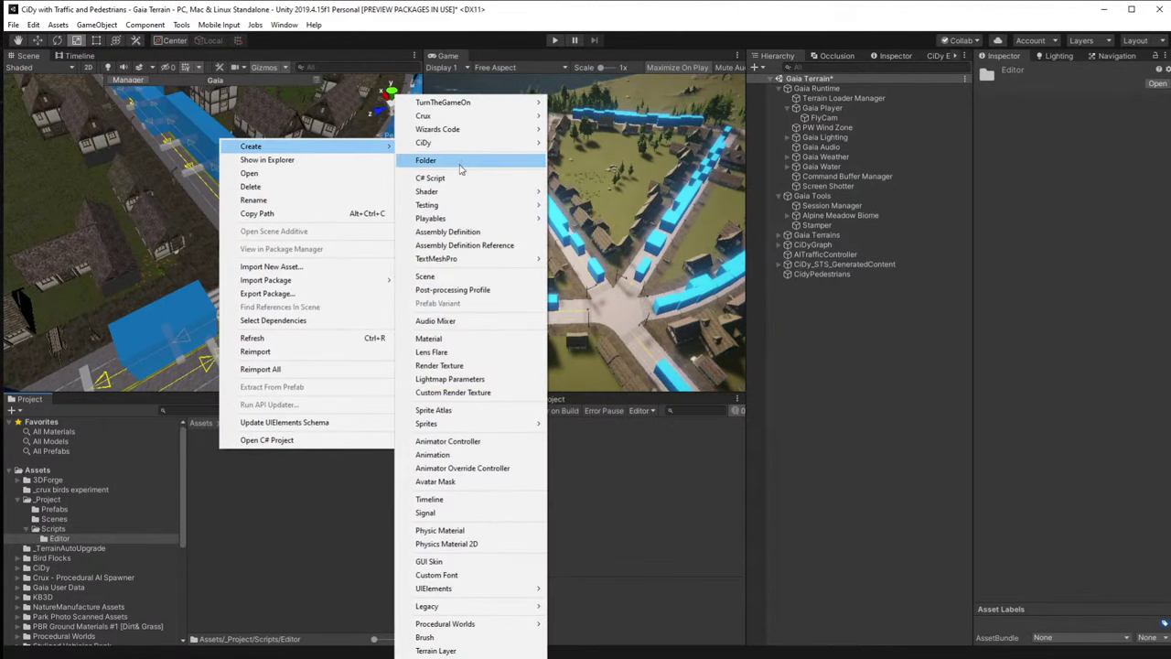
left_click(430, 177)
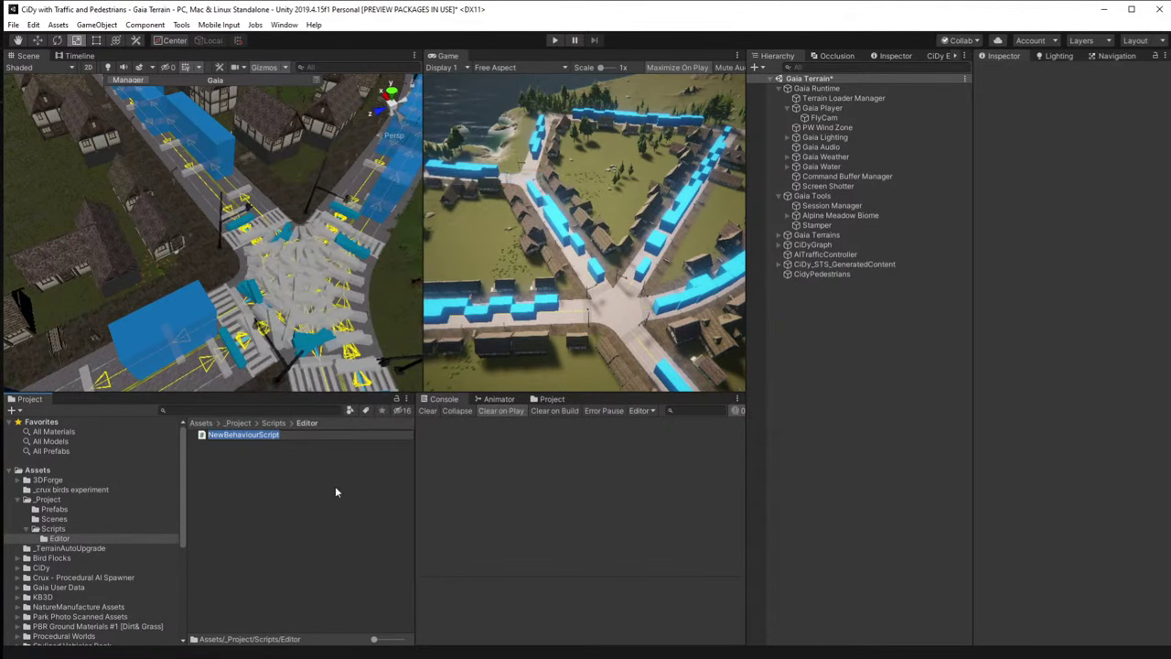
type("CiDyEditorPedestrians")
double_click(261, 437)
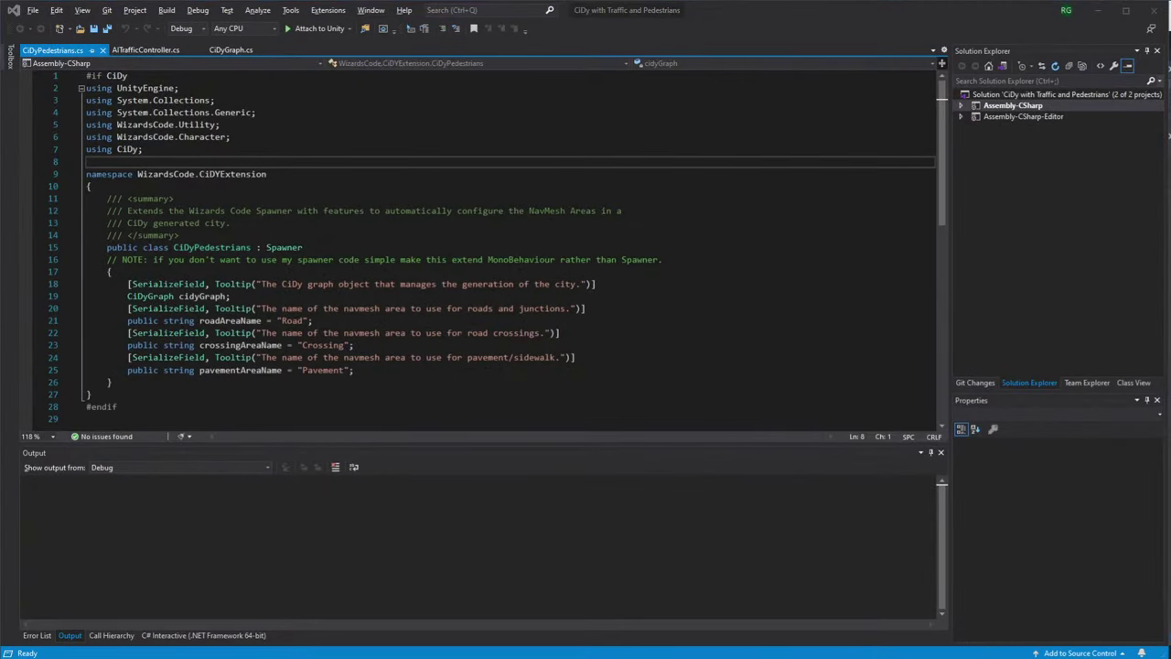
left_click(1099, 11)
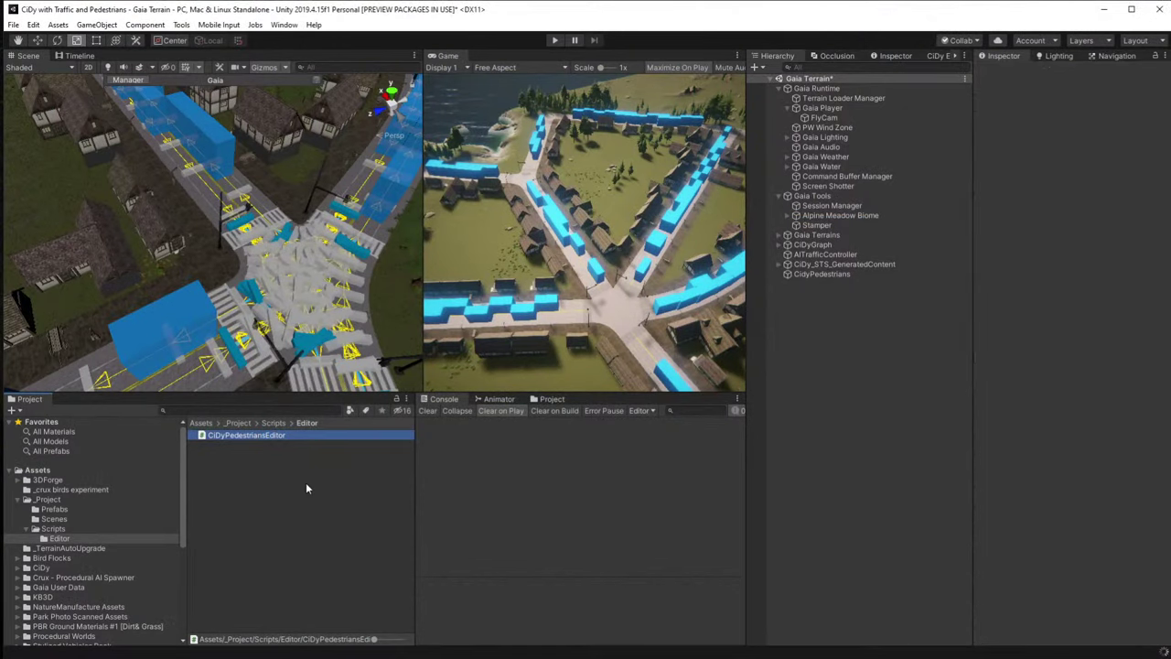
left_click(250, 437)
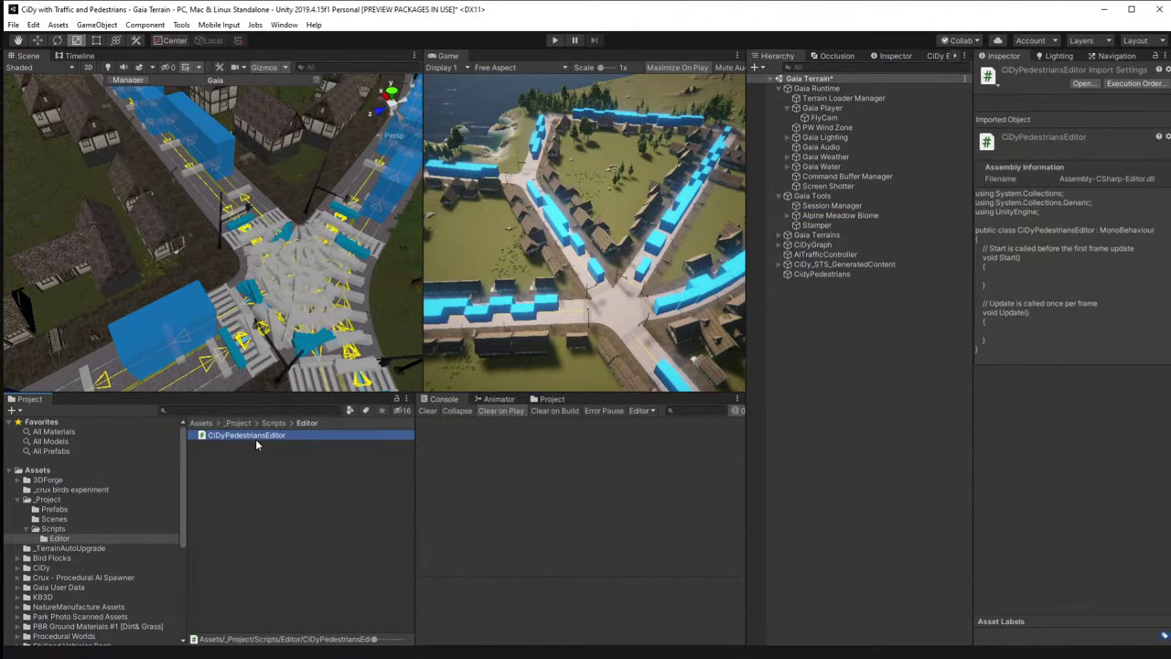
double_click(255, 438)
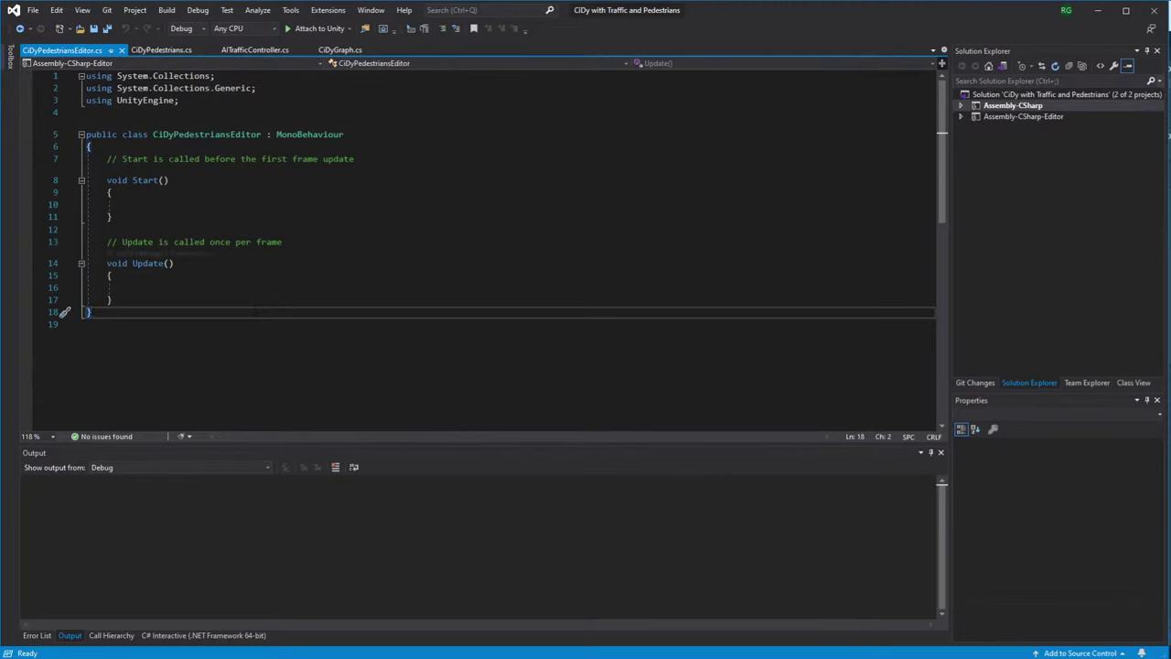
Replace the CiDyPedestriansEditor.cs template with the pasted custom editor code and save.
key("ctrl+a")
key("ctrl+v")
scroll(485, 247, "up", 15)
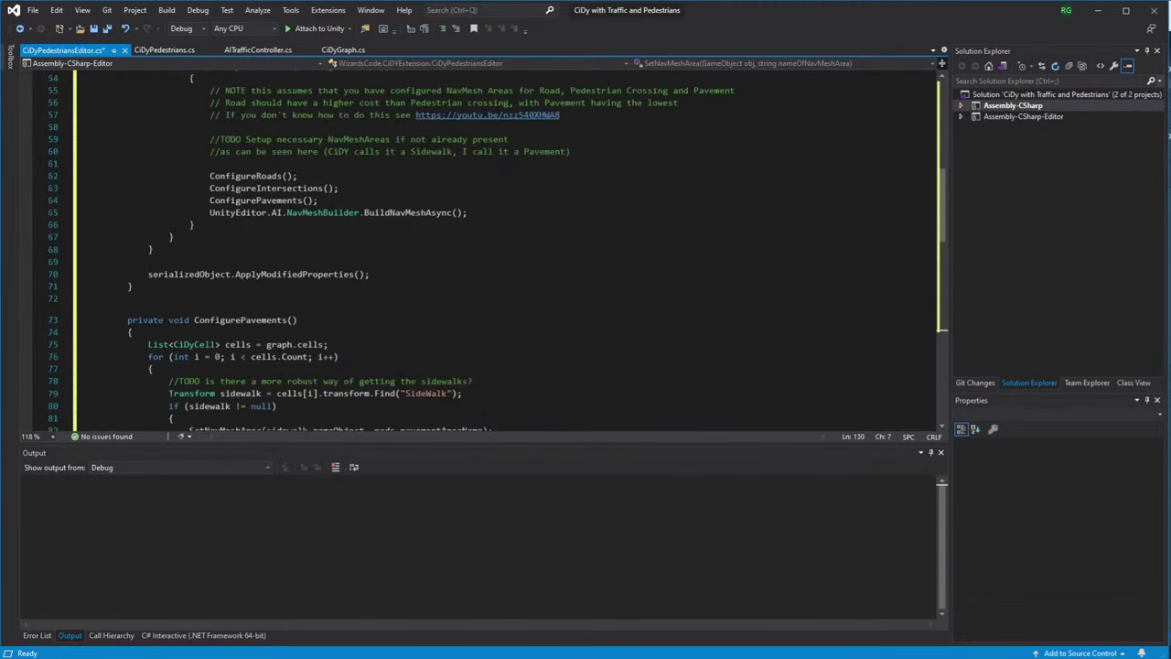
scroll(485, 247, "up", 18)
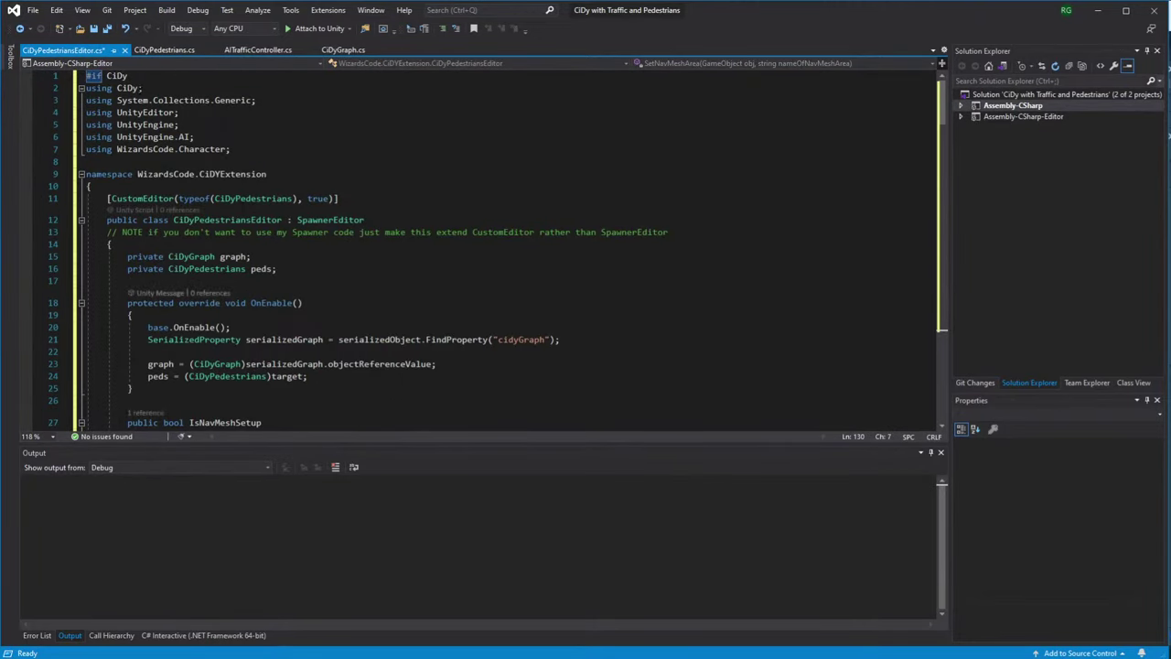
key("ctrl+s")
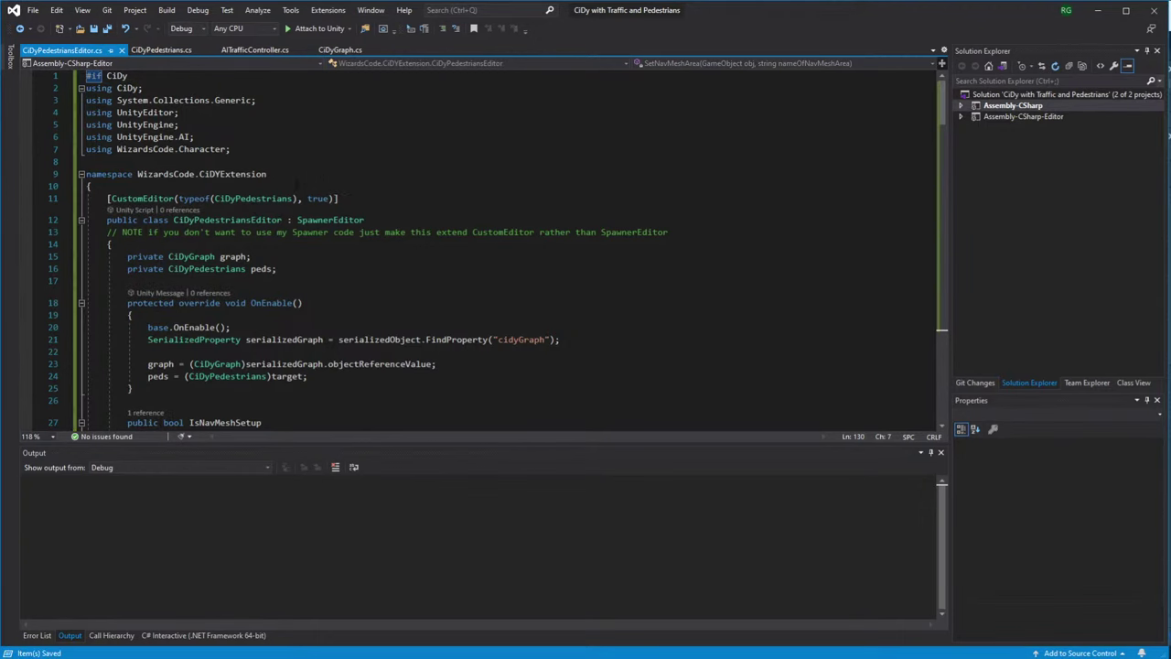
left_click(1099, 11)
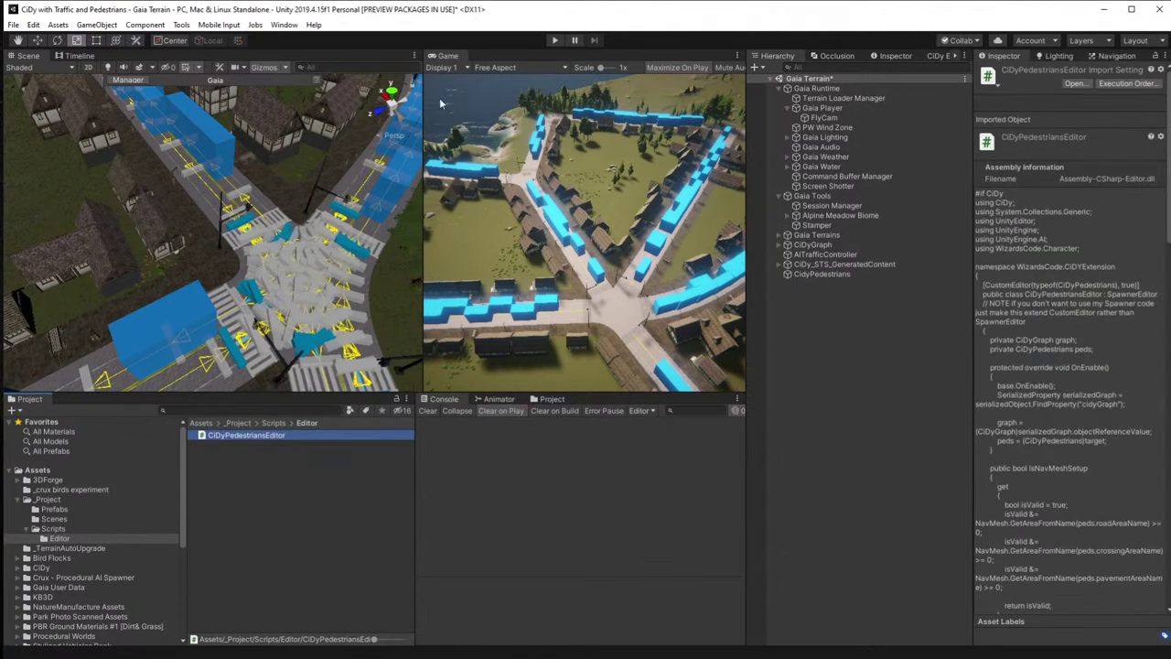
Add a Ci Dy Pedestrians component to CidyPedestrians and link CiDyGraph to its Cidy Graph field.
left_click(833, 273)
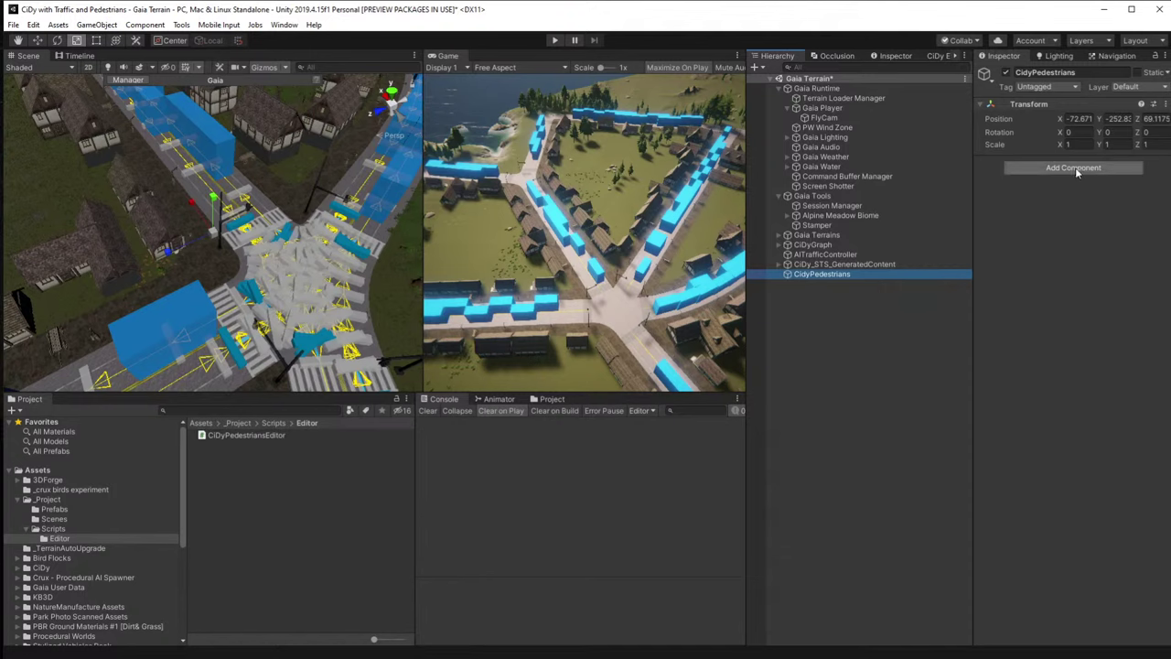
left_click(1043, 168)
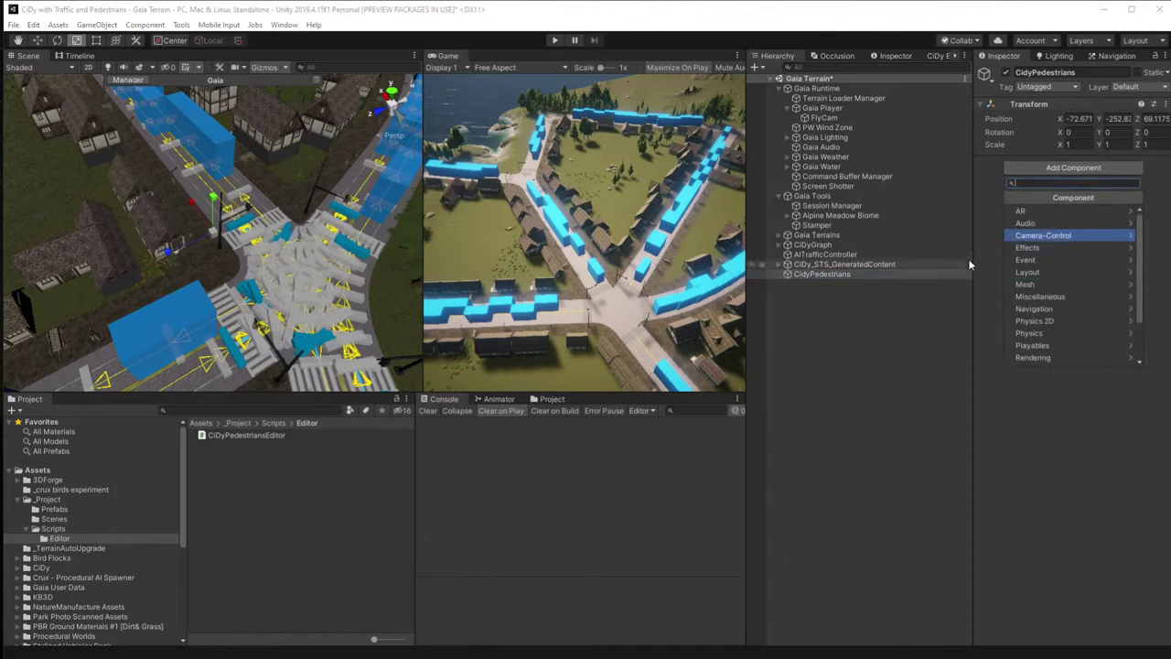
type("pedes")
key("Return")
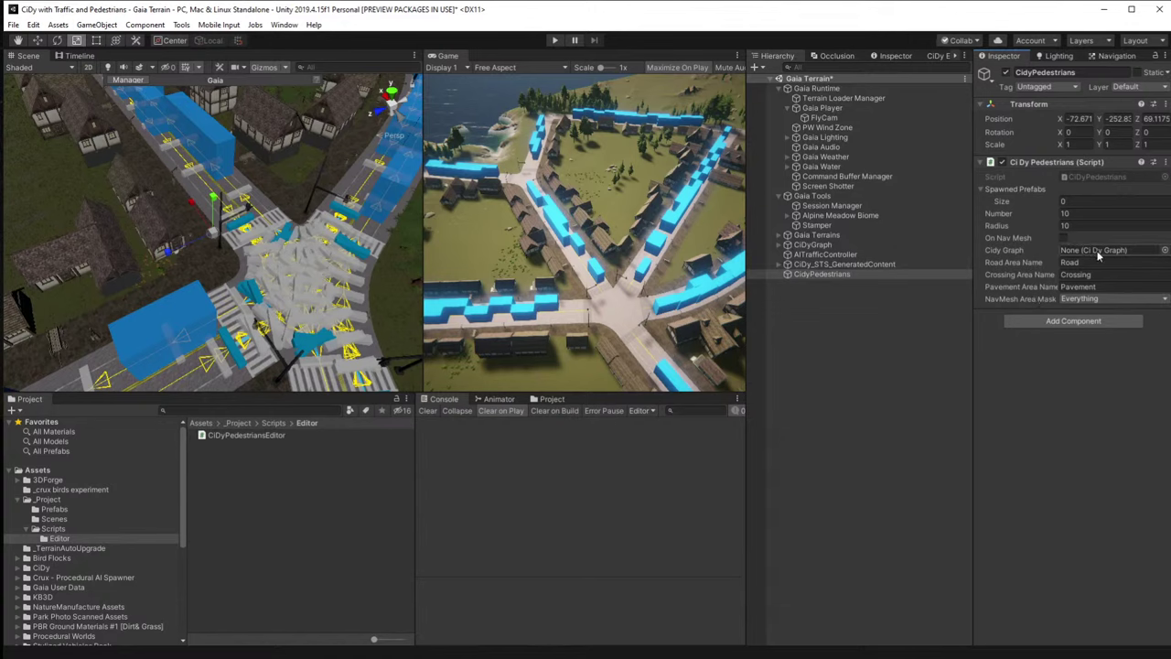
left_click_drag(812, 245, 1091, 250)
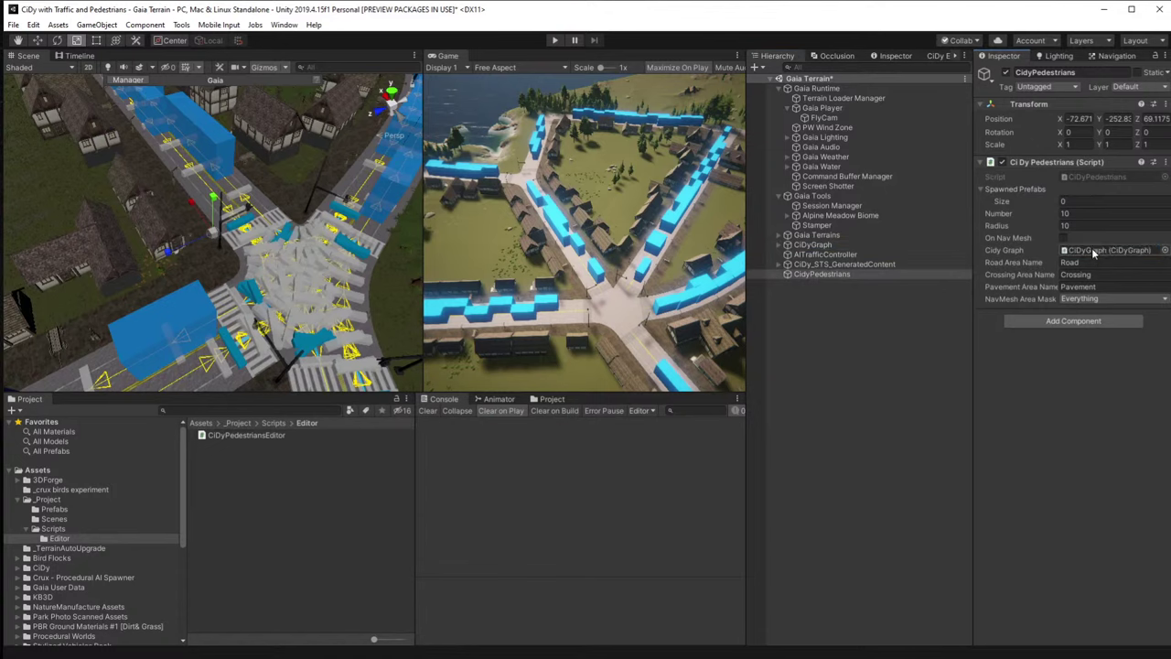
Limit the component's NavMesh Area Mask to Pavement only.
left_click(1084, 300)
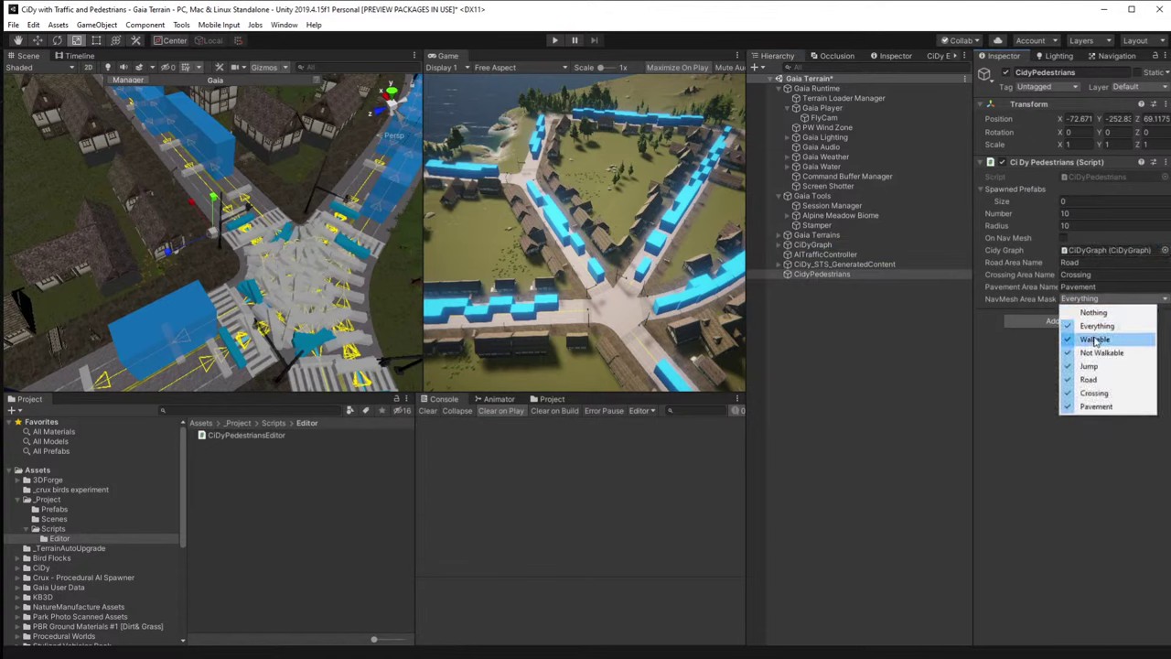
left_click(1093, 312)
left_click(1087, 299)
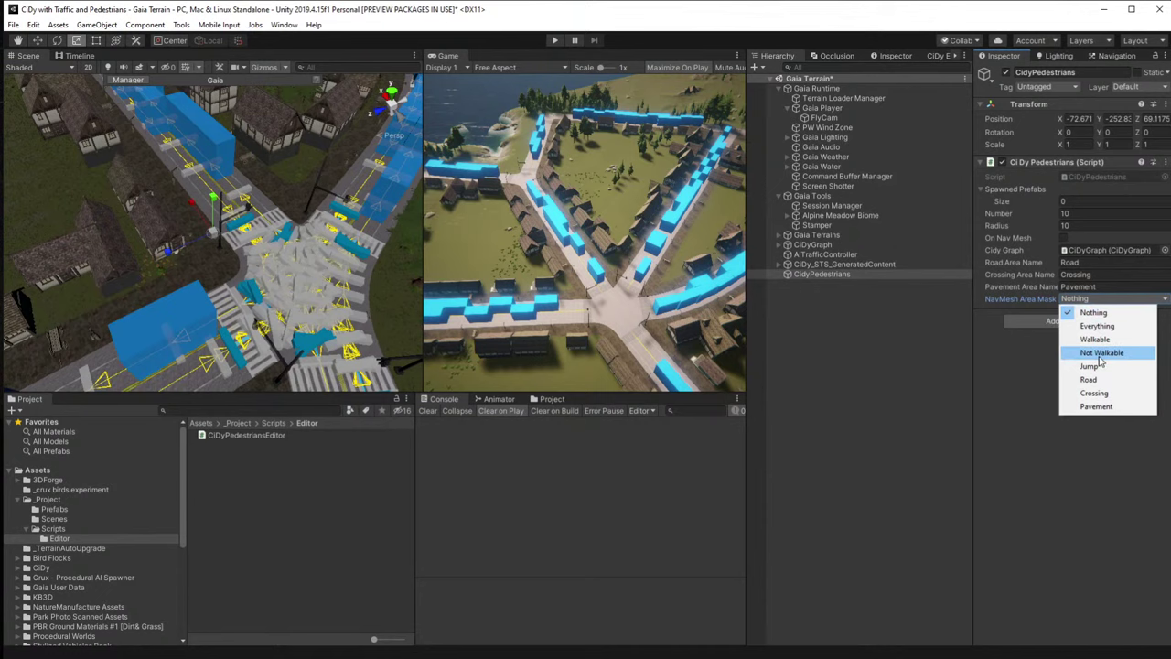
left_click(1098, 406)
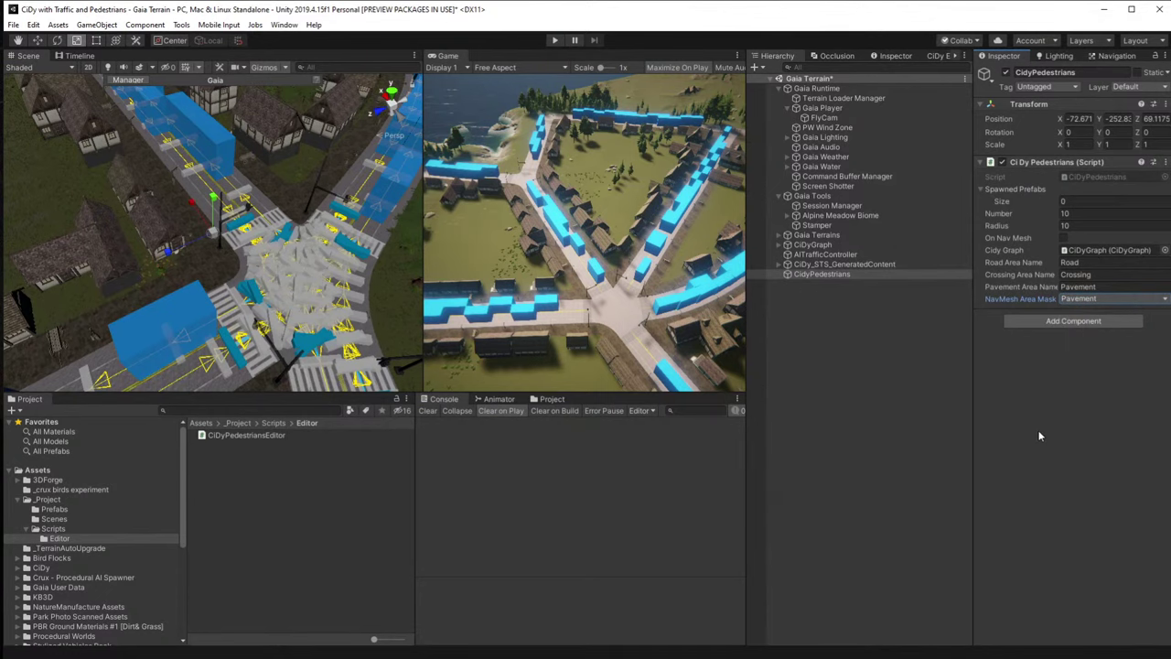
key("alt+Tab")
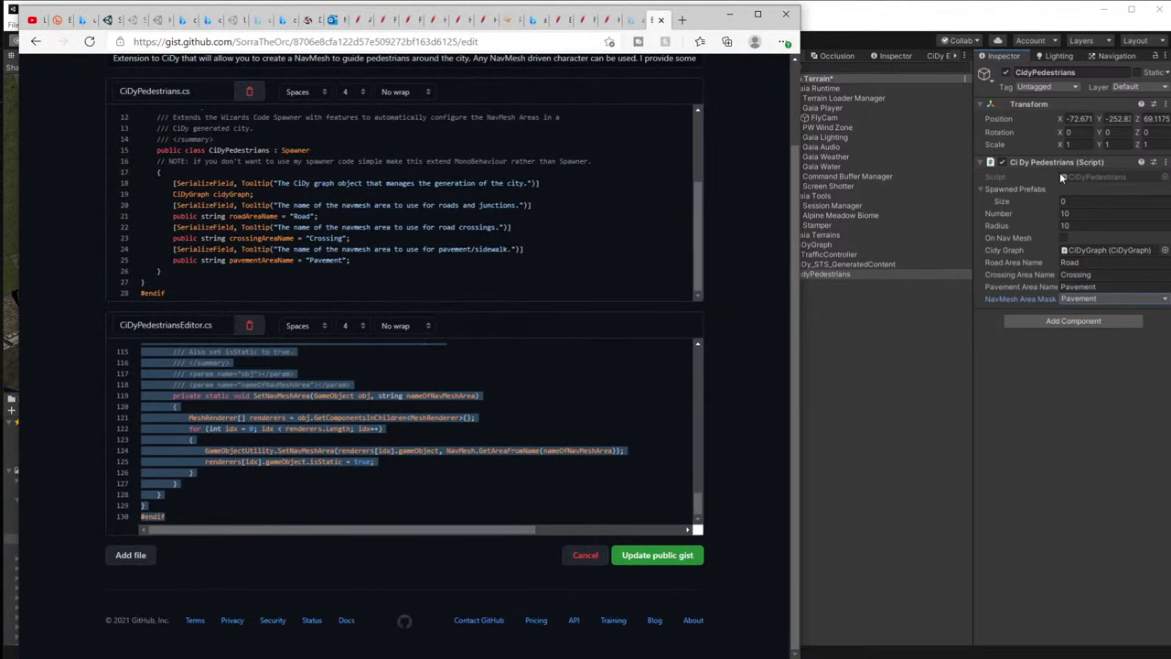
key("alt+Tab")
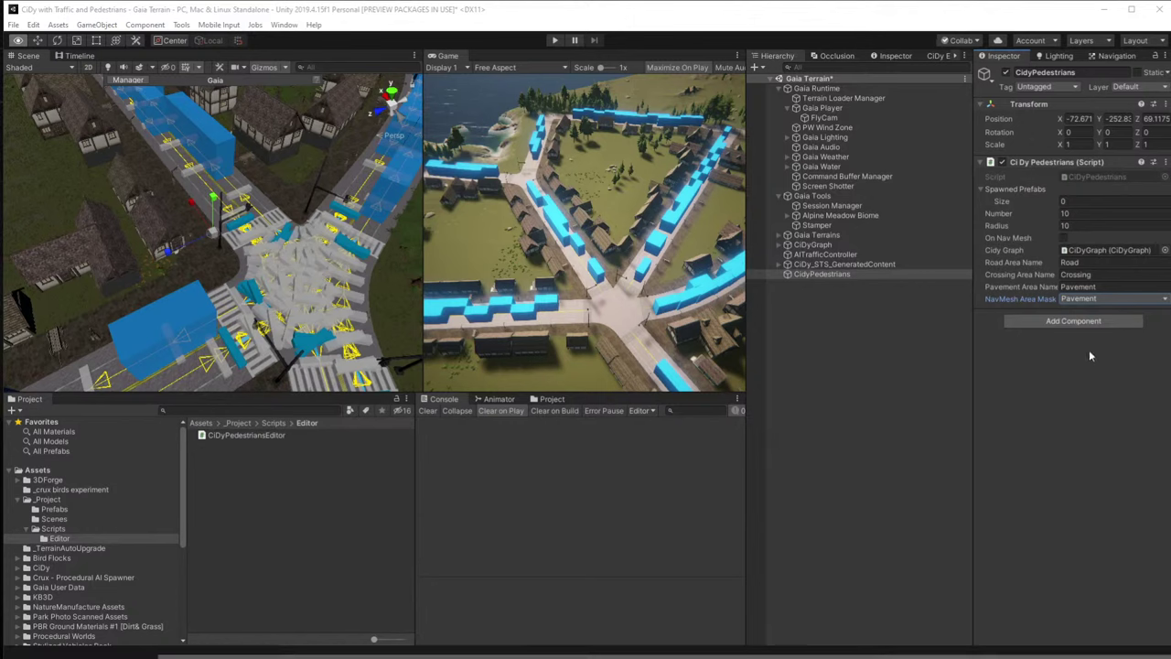
Set the Spawned Prefabs list size to 1.
left_click(1085, 205)
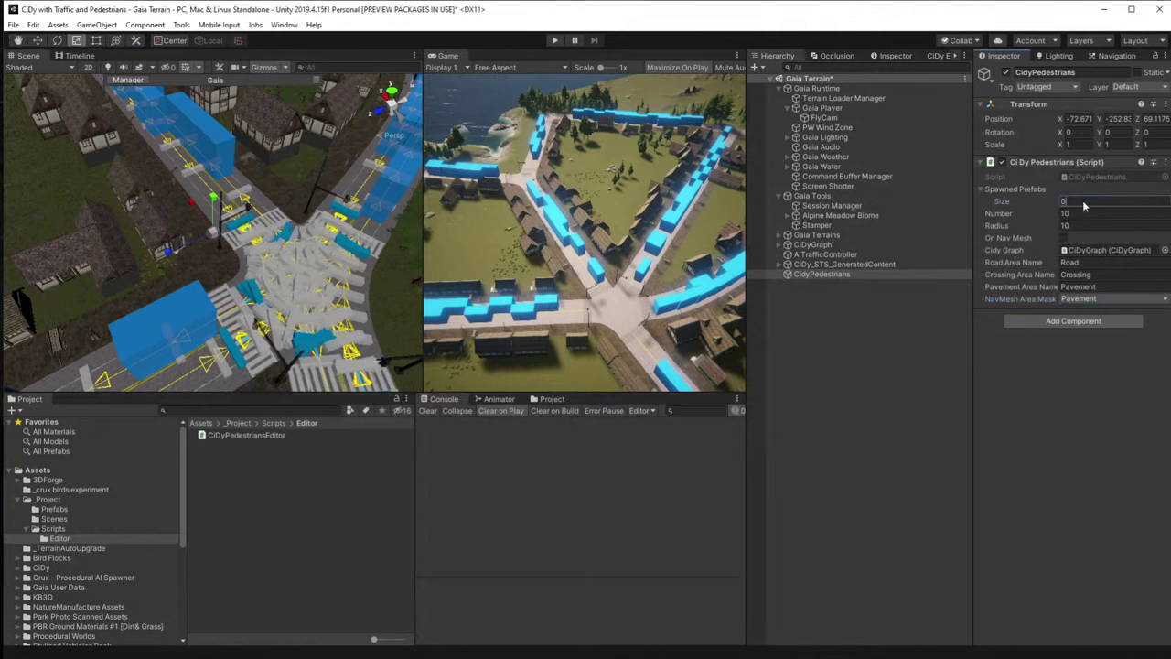
type("1")
key("Return")
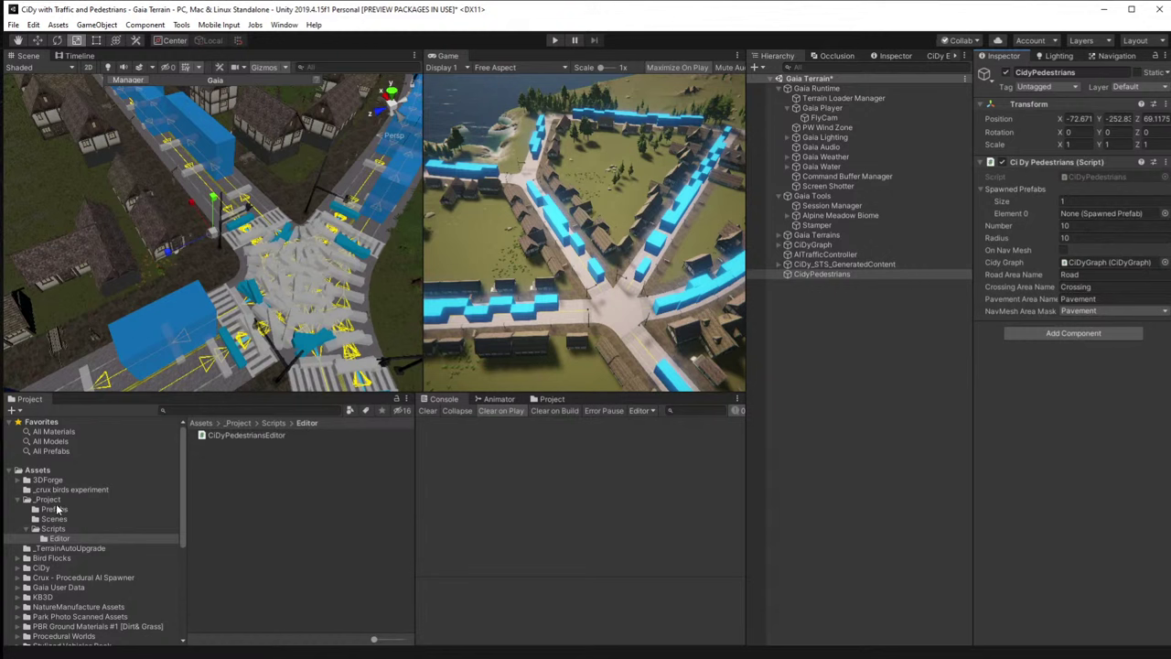
Locate Neo Pedestrians (Red) under Wizards Code - Character Characters prefabs and try dropping it into Element 0.
scroll(57, 509, "down", 5)
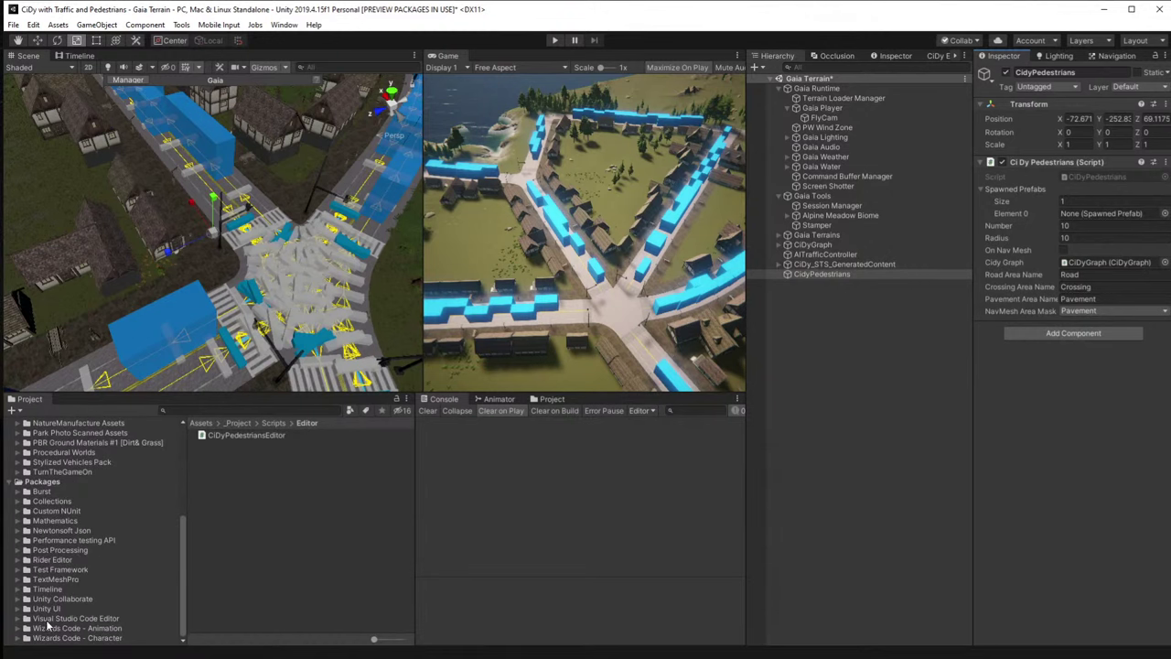
left_click(16, 637)
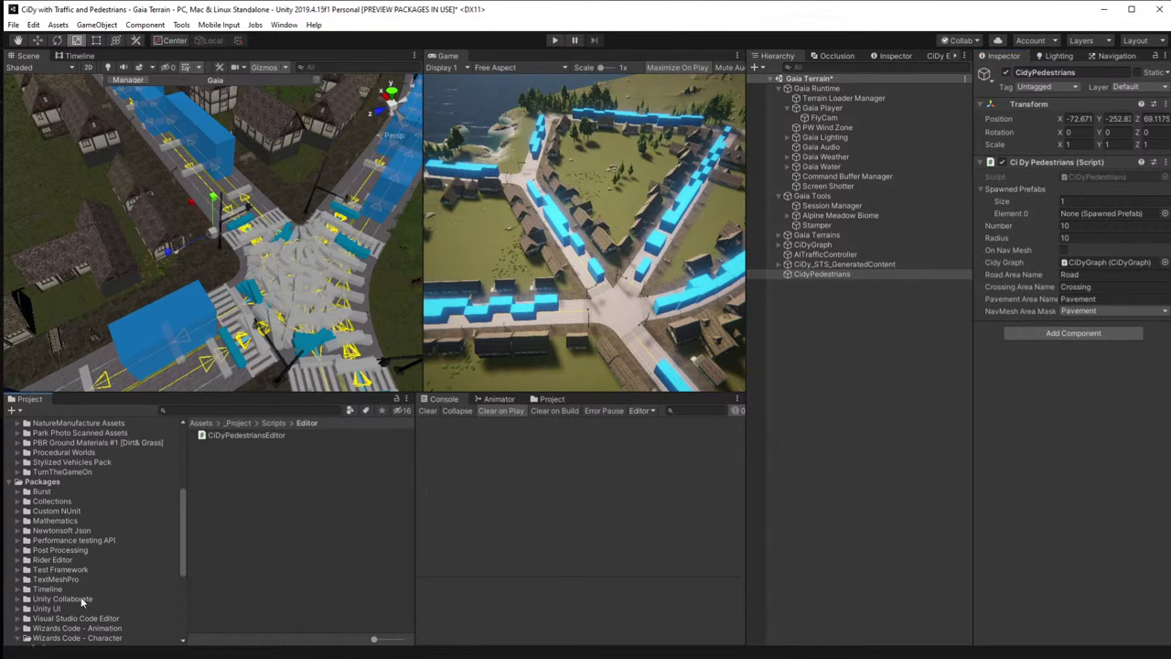
scroll(81, 601, "down", 5)
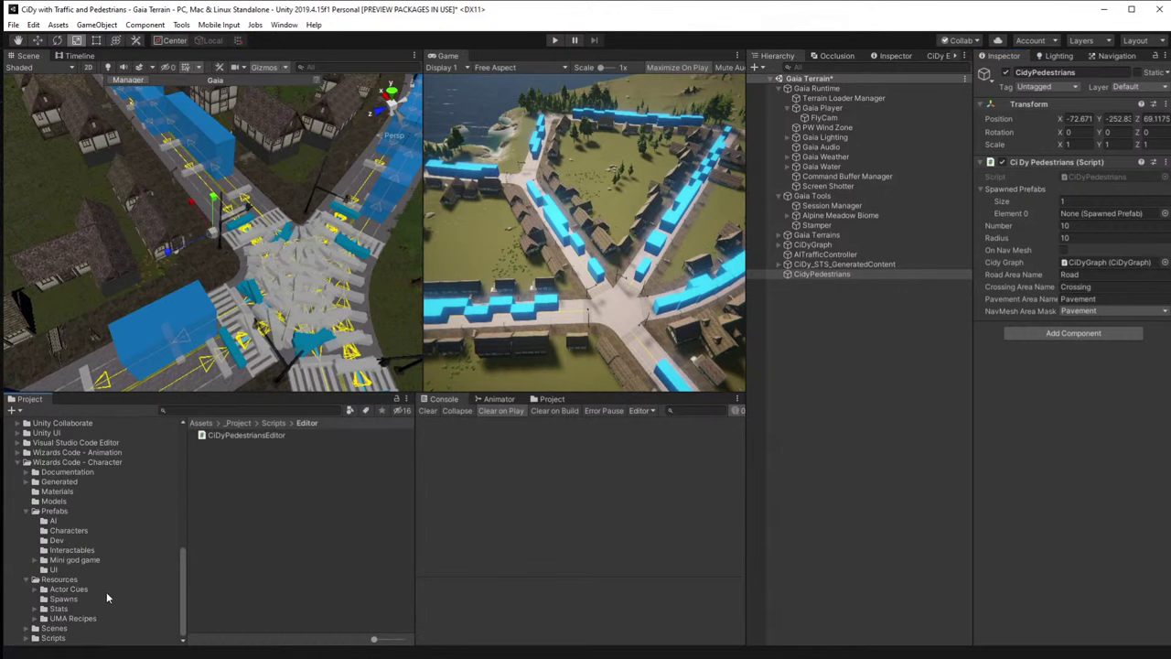
left_click(62, 531)
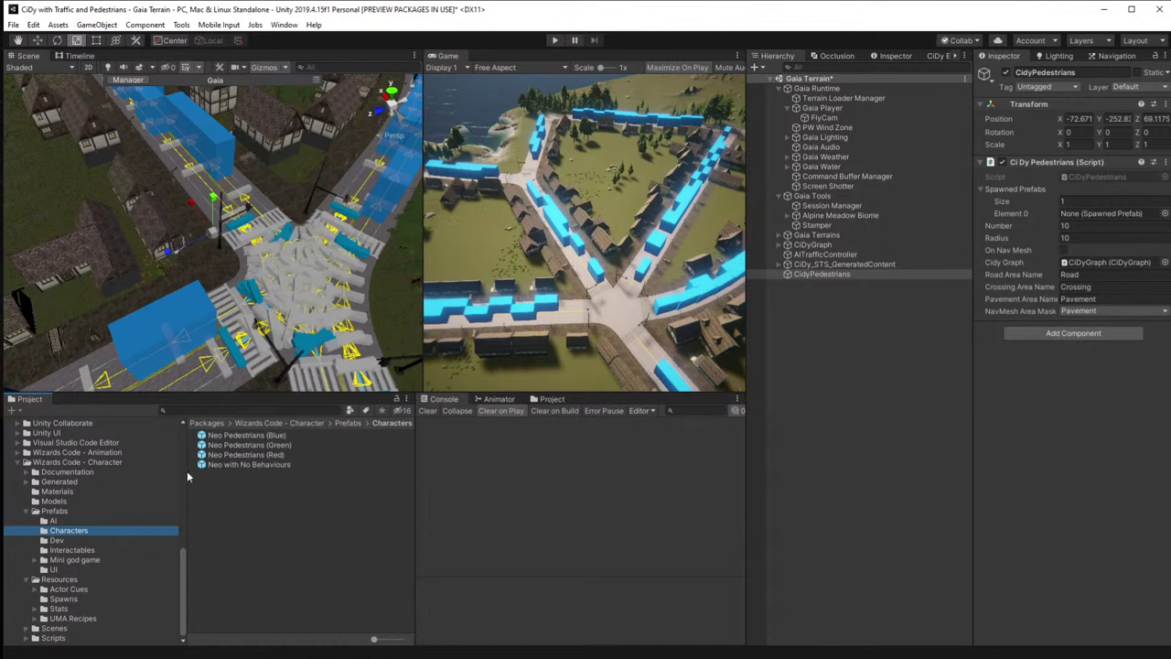
left_click_drag(244, 458, 1094, 212)
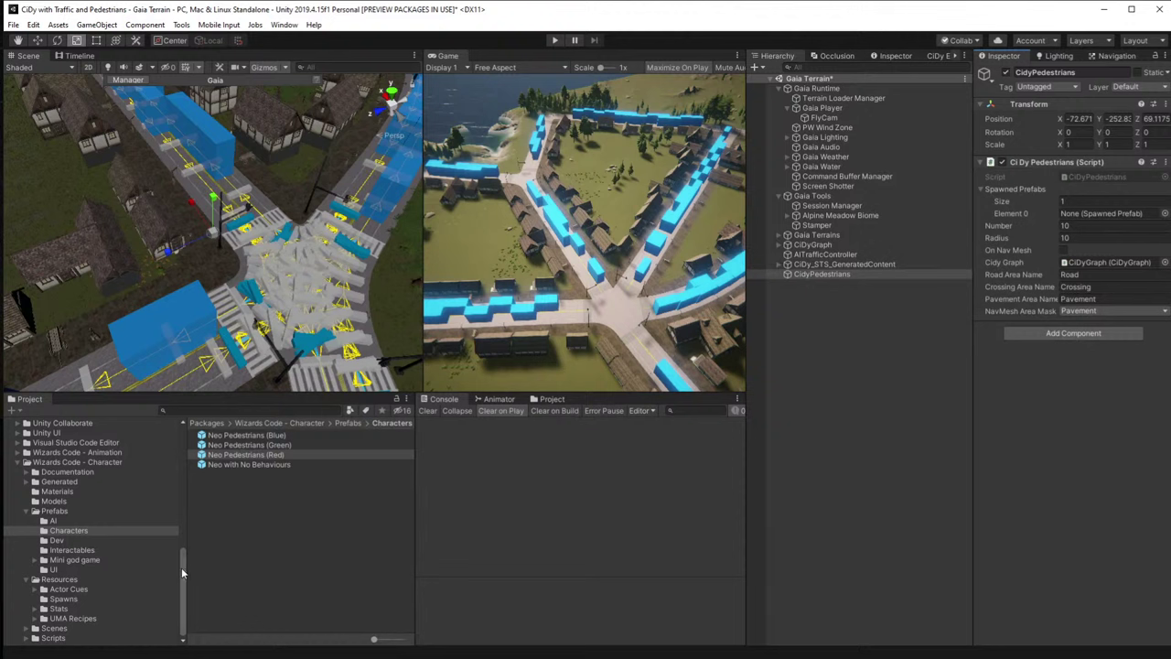
left_click_drag(181, 567, 57, 509)
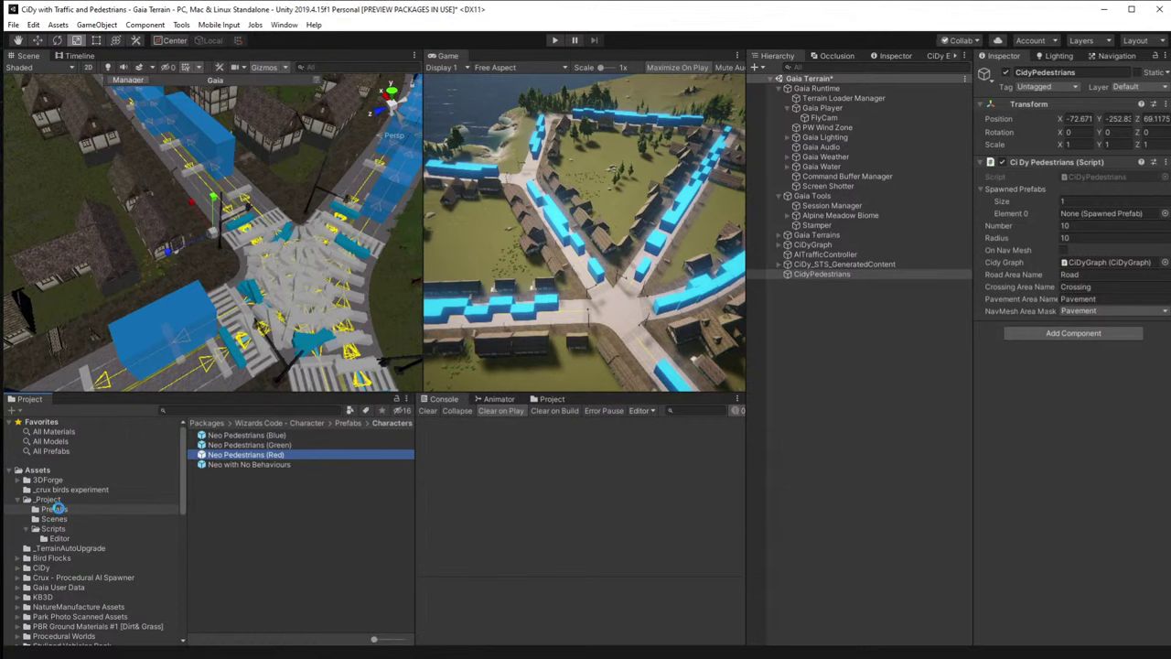
Browse to the project's prefabs and try assigning Neo Pedestrians as the spawned prefab.
scroll(57, 507, "down", 15)
left_click(57, 502)
scroll(57, 494, "up", 15)
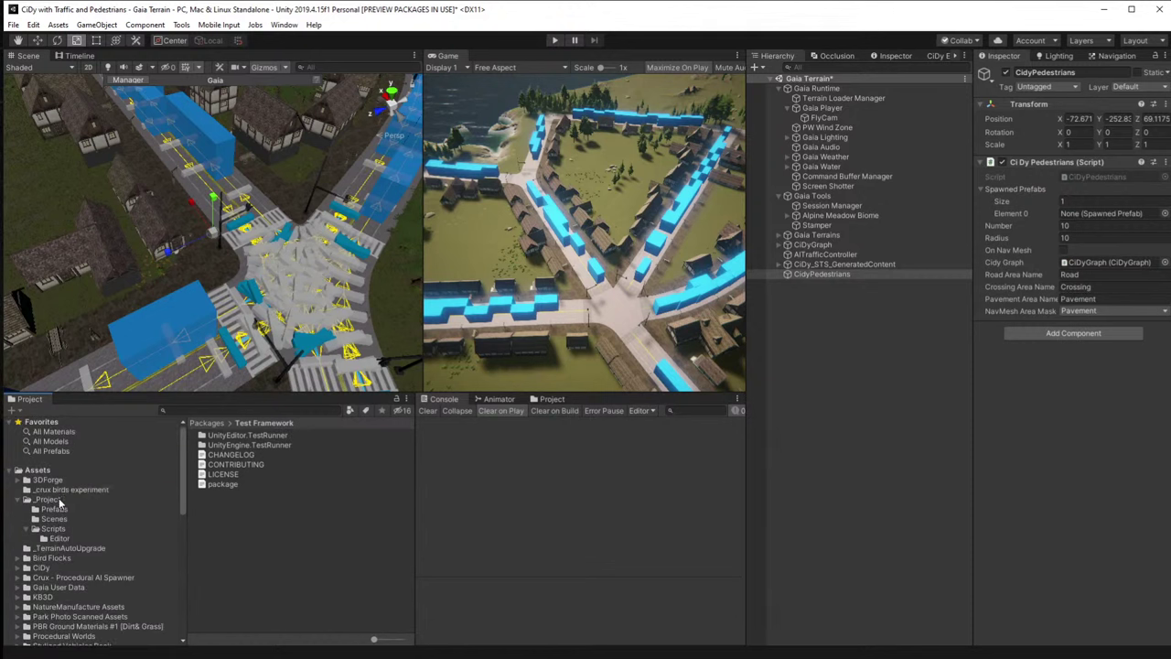
left_click(60, 510)
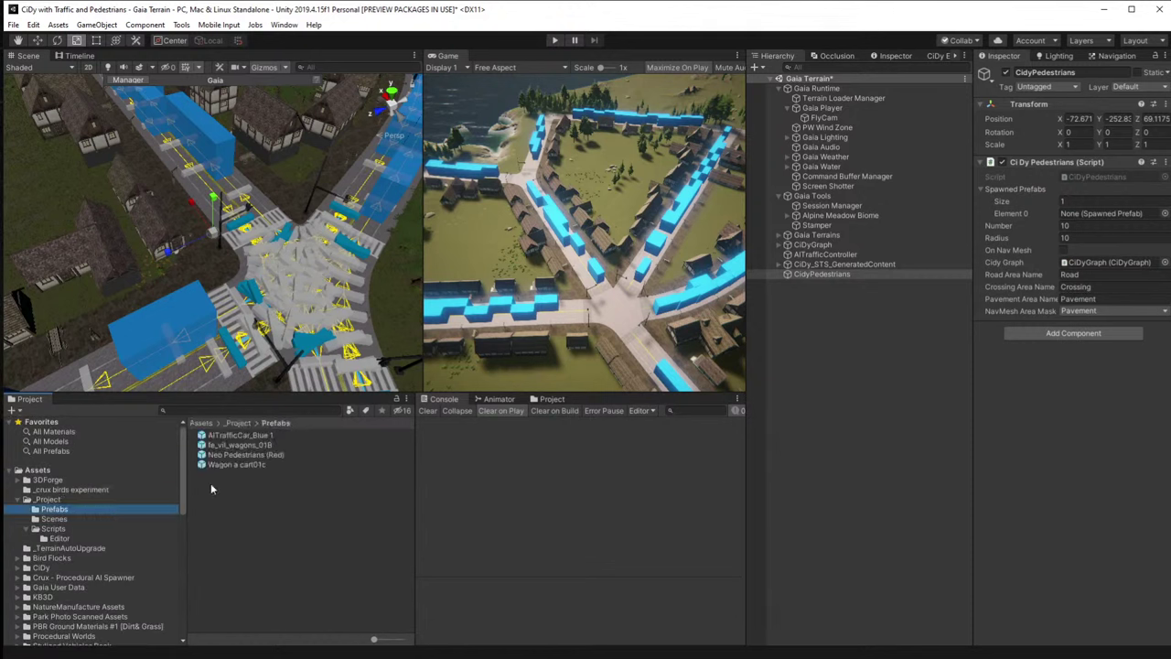
left_click_drag(227, 455, 1118, 212)
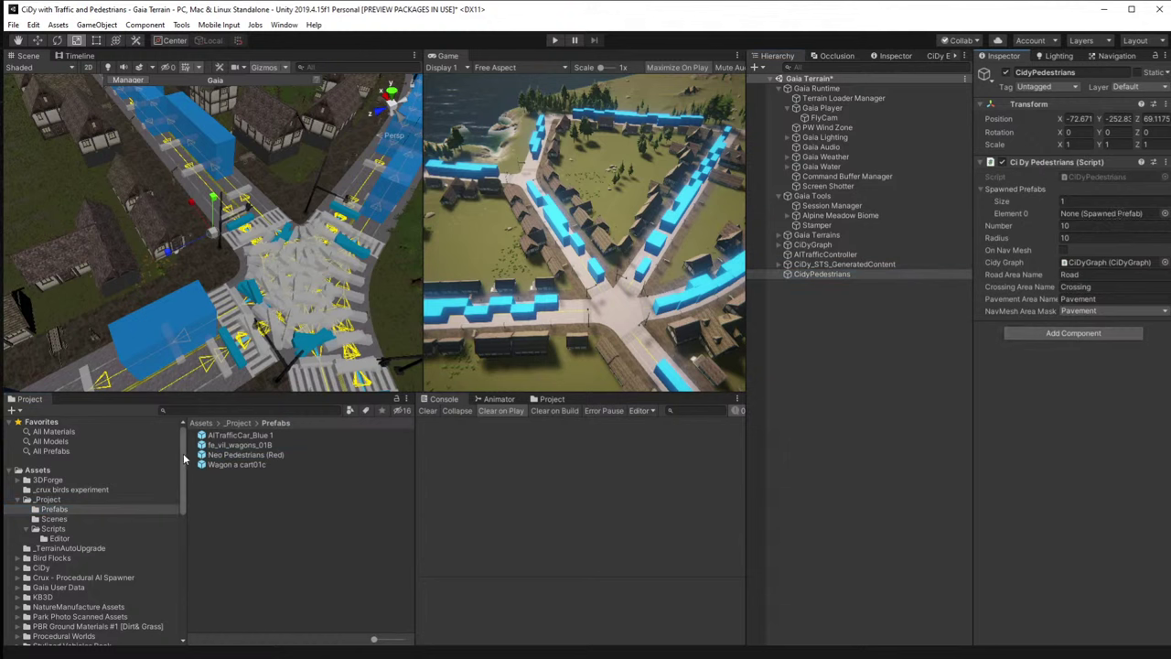
left_click_drag(184, 456, 177, 587)
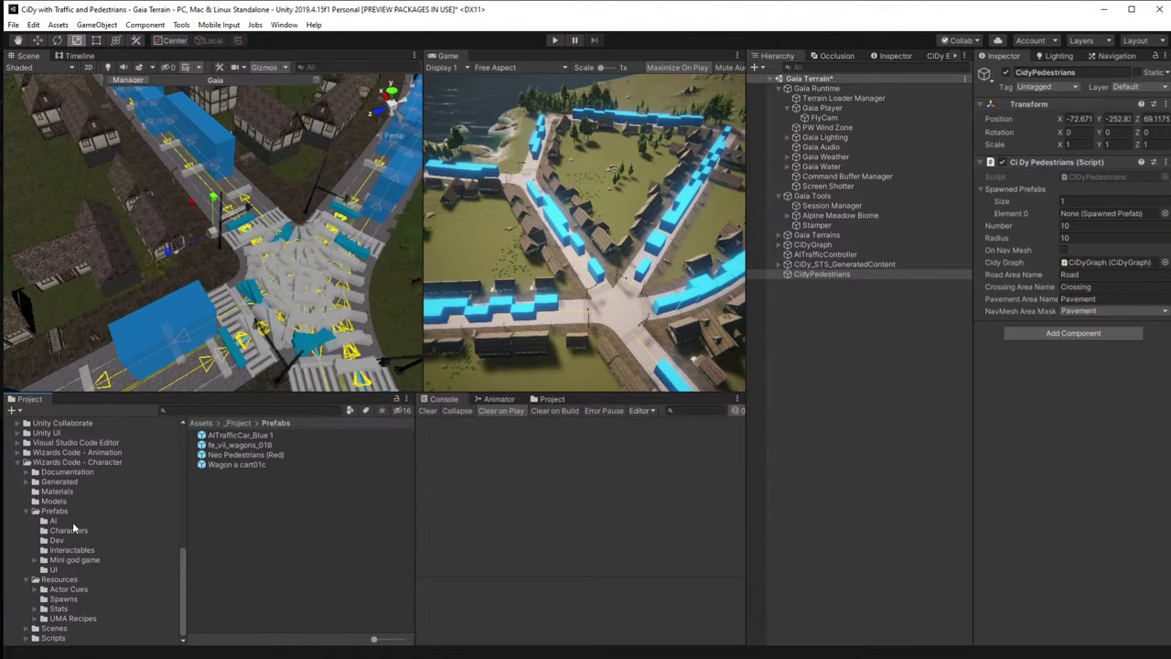
Check the character package's Spawns folder, then bring up creation options in the _Project folder.
left_click(64, 599)
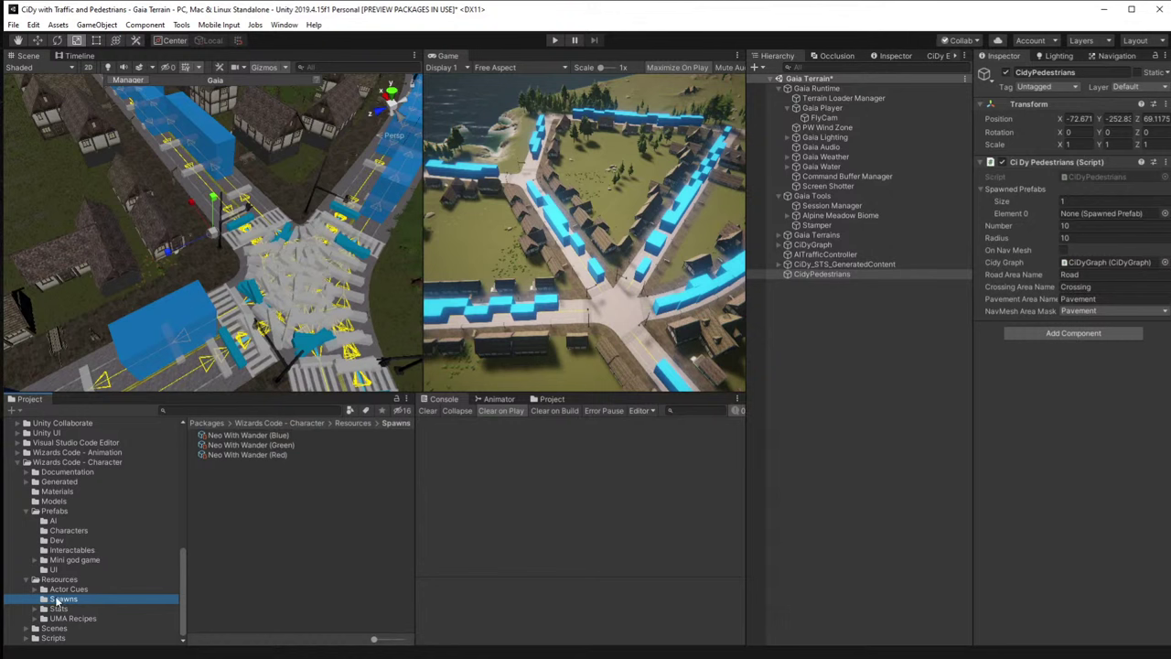
right_click(216, 512)
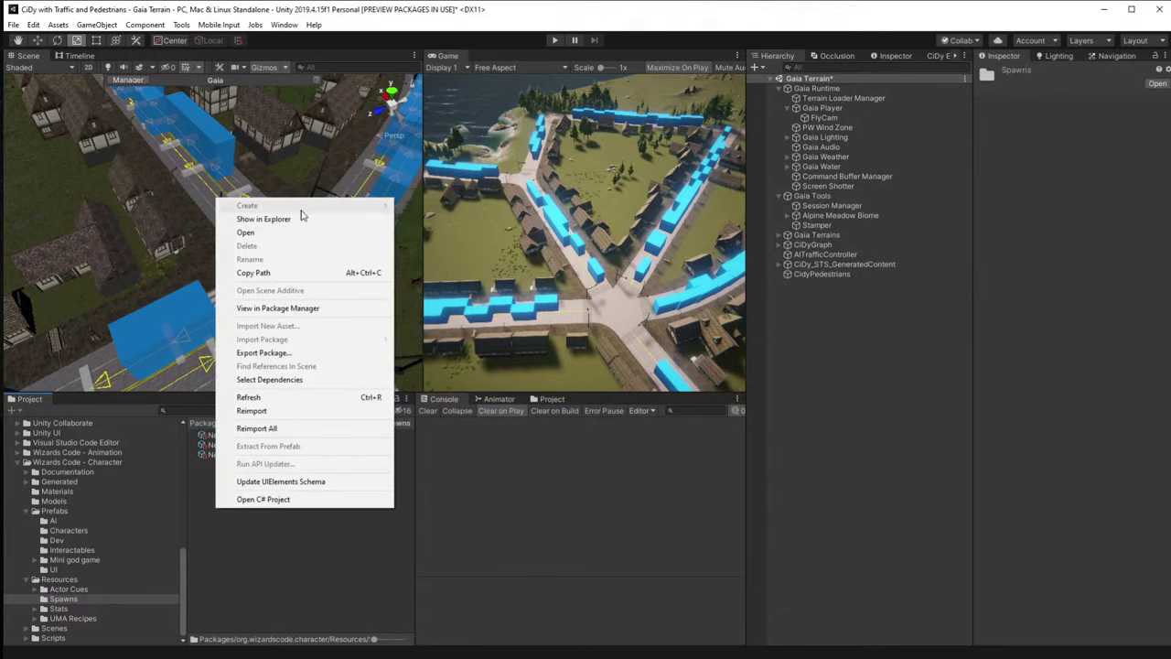
left_click(236, 546)
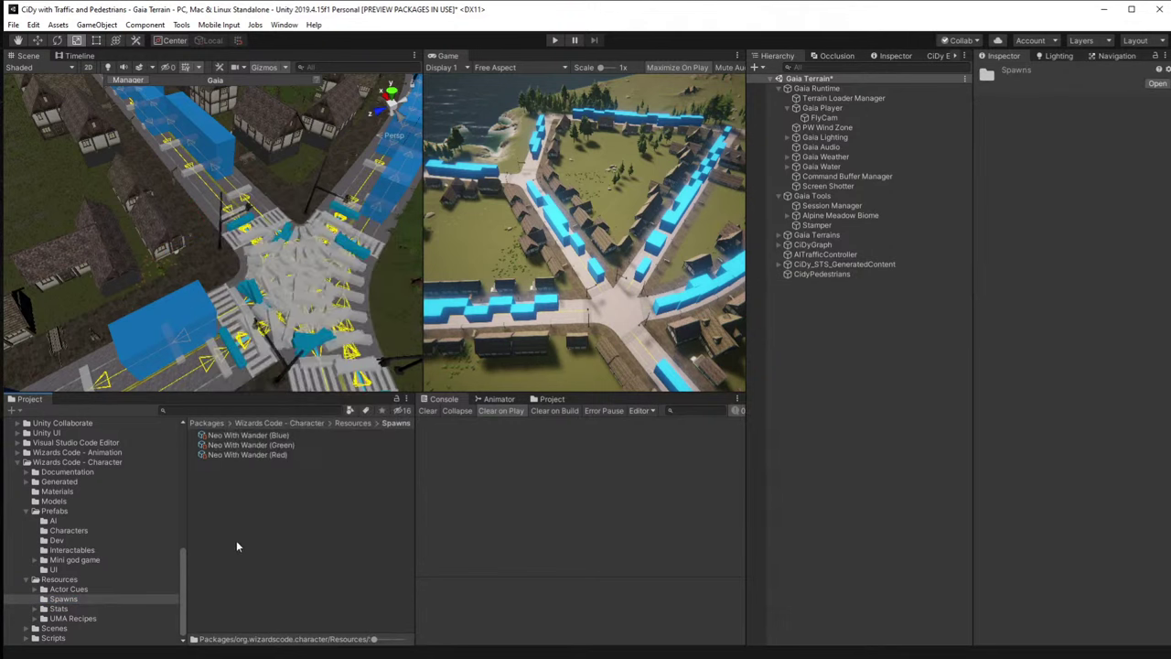
scroll(179, 573, "up", 15)
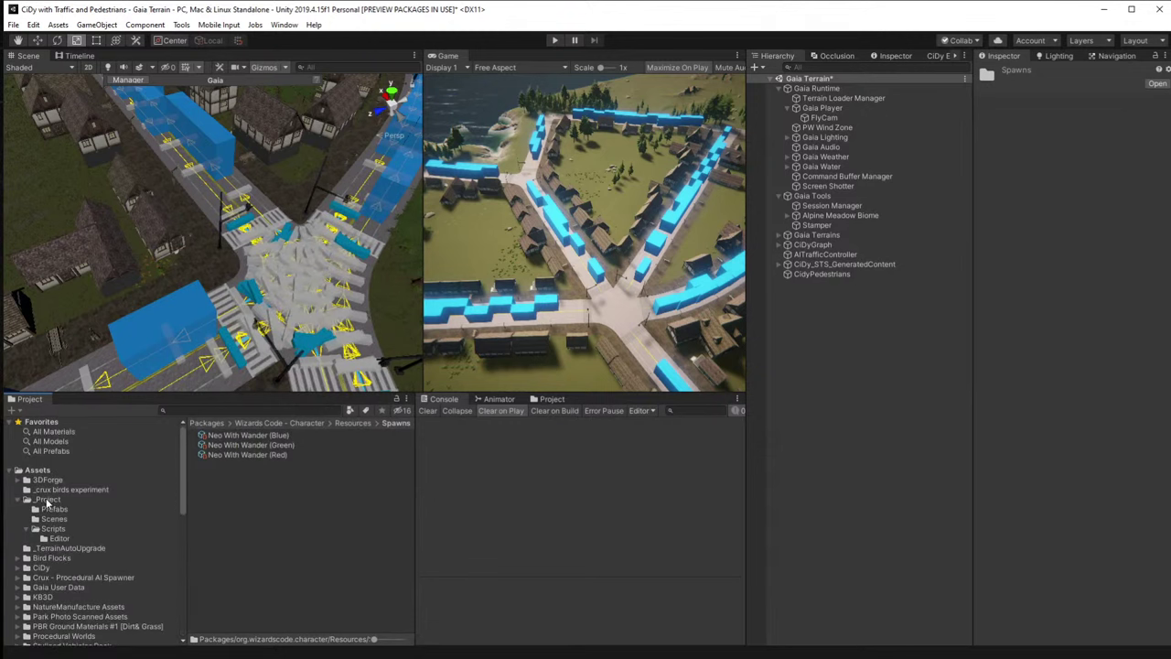
left_click(48, 500)
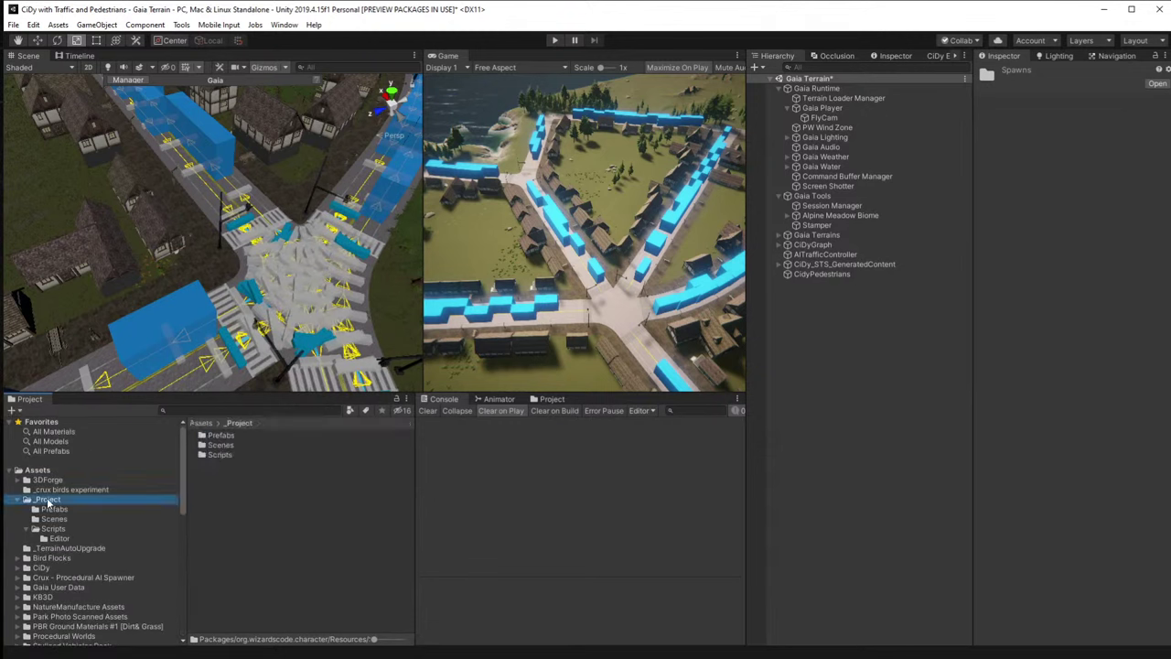
right_click(227, 494)
Create a new folder in _Project named Resources and open it.
mouse_move(348, 191)
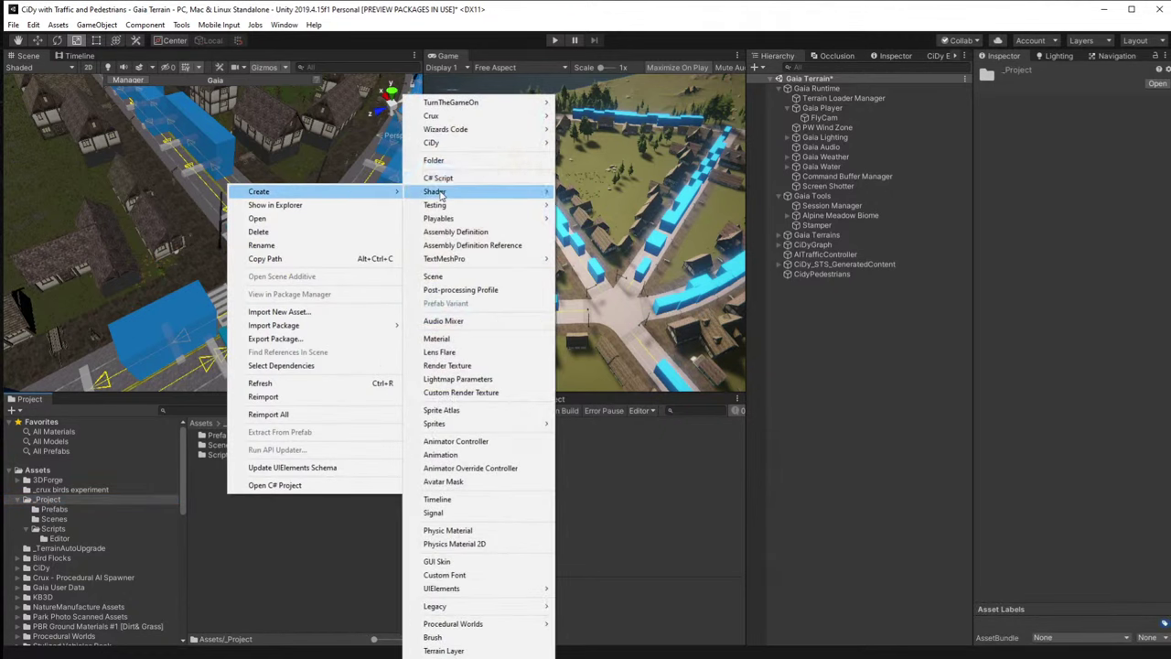
left_click(494, 160)
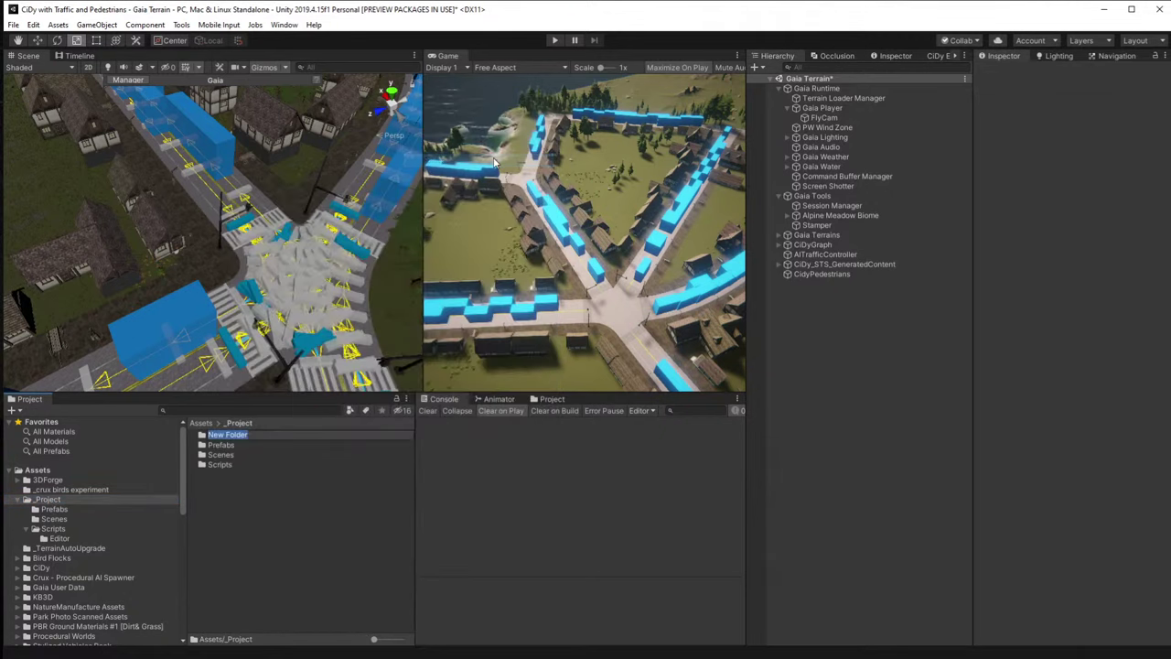
type("EResources")
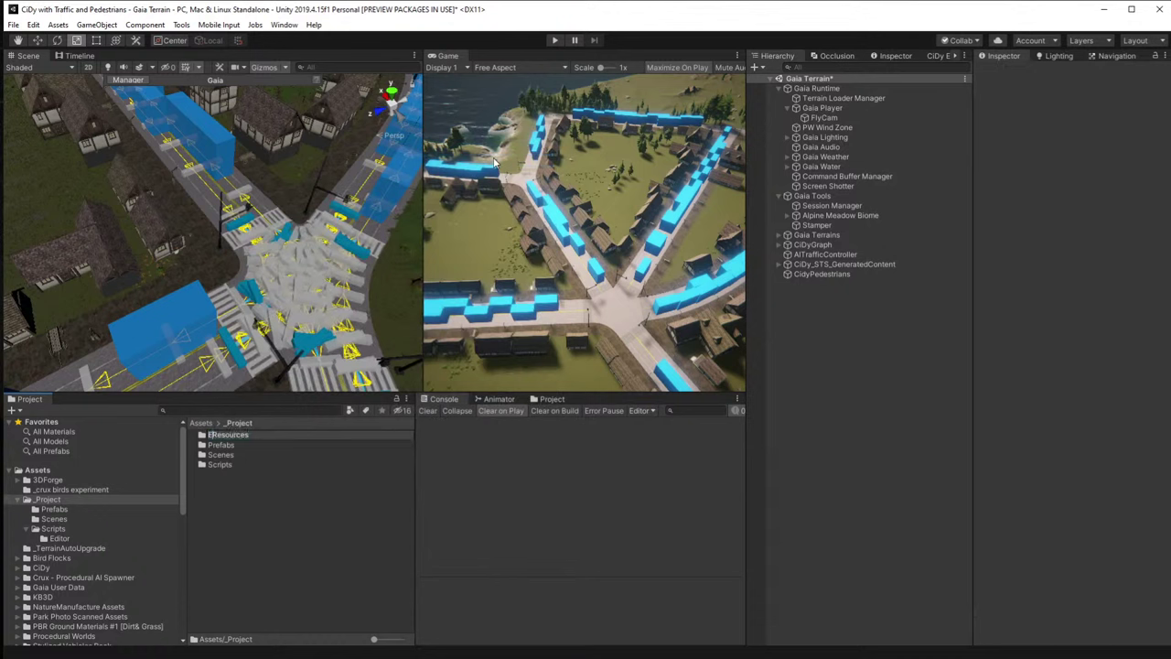
key("BackSpace")
key("Return")
double_click(221, 446)
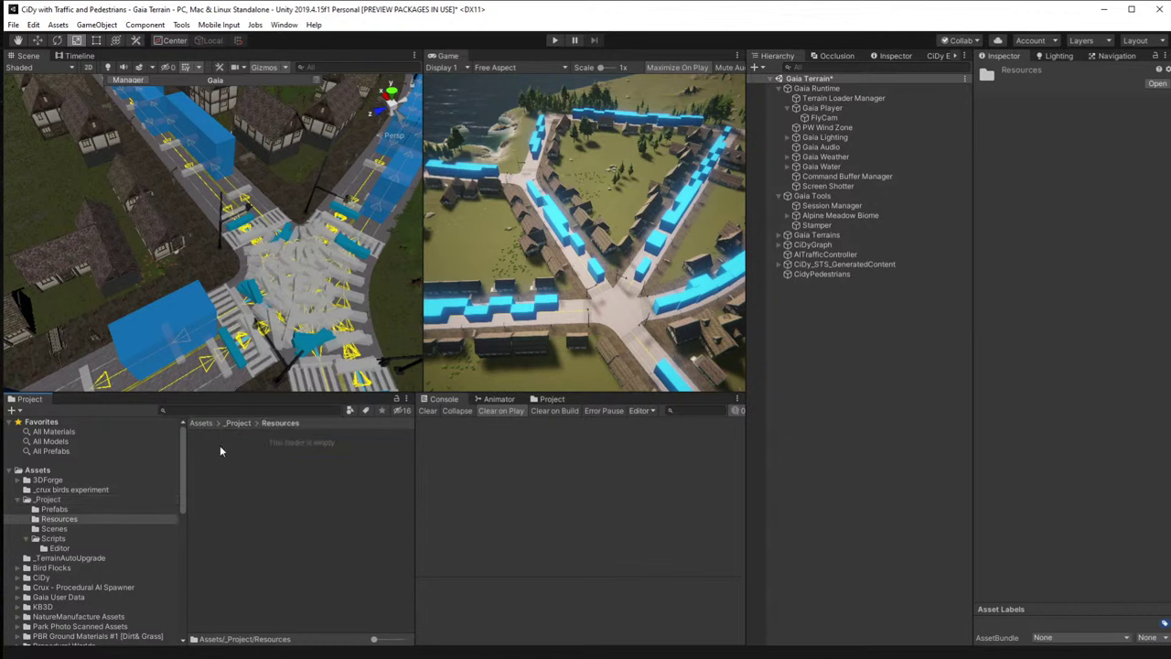
Create a Wizards Code Spawned Prefab asset in Resources named Pedestrian Spawn Definition.
right_click(220, 444)
mouse_move(448, 129)
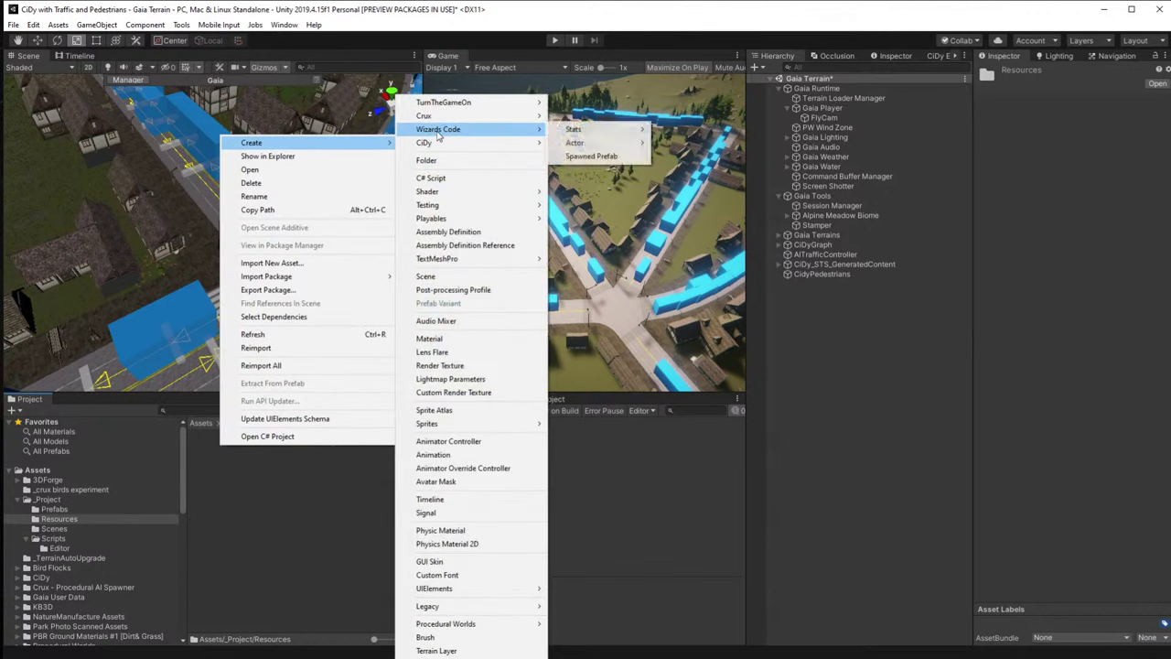
left_click(589, 156)
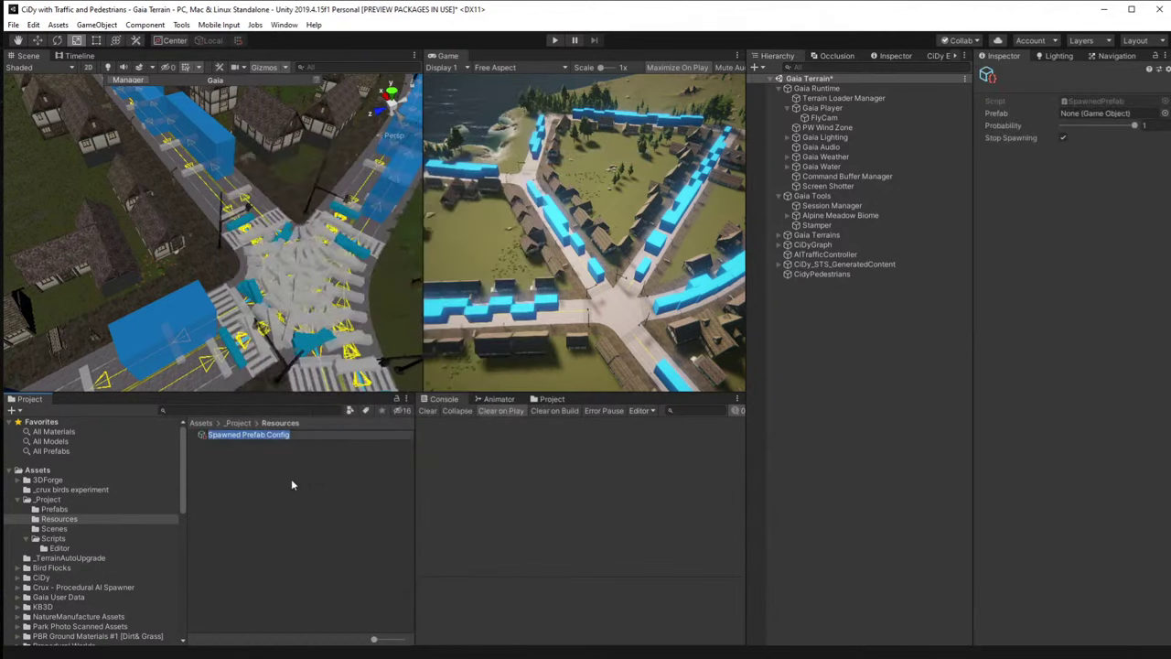
type("Pedestrian D")
key("BackSpace")
type("Spawn Desfinition")
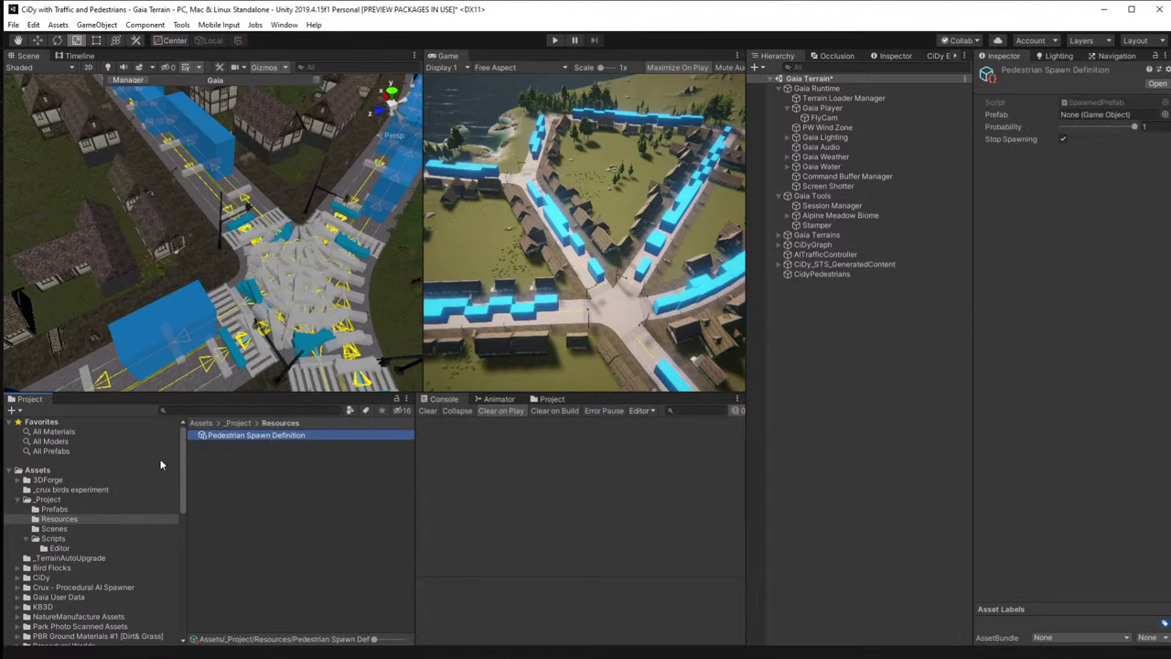
Assign Neo Pedestrians (Red) from _Project/Prefabs as the Pedestrian Spawn Definition's Prefab.
left_click(52, 509)
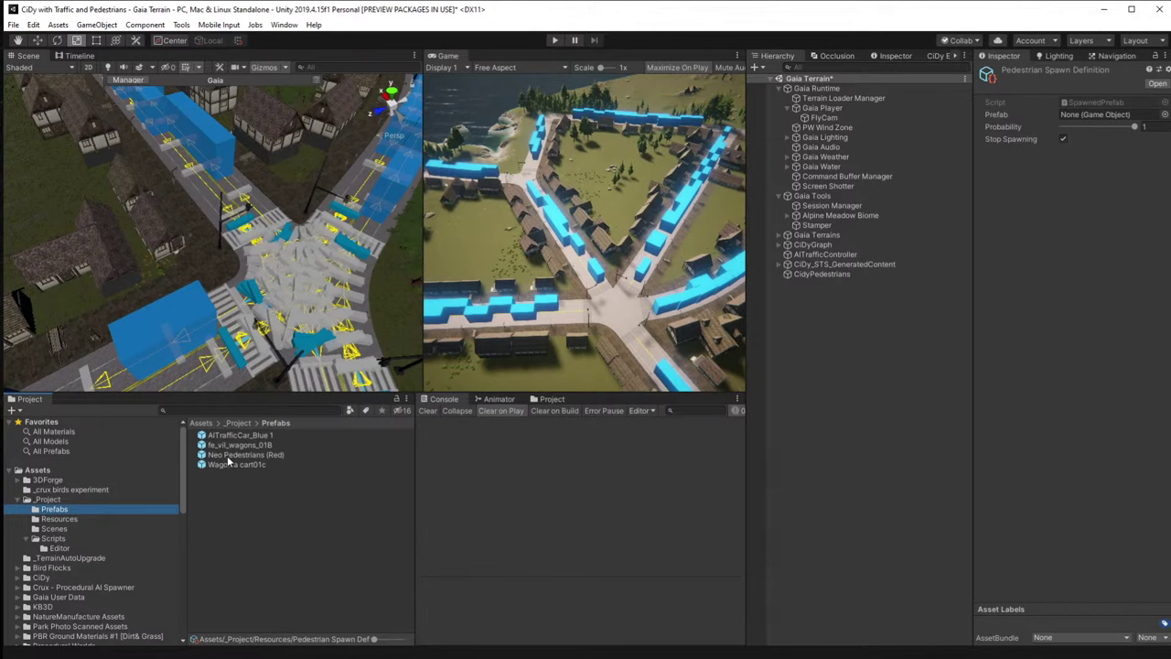
left_click_drag(227, 455, 1125, 116)
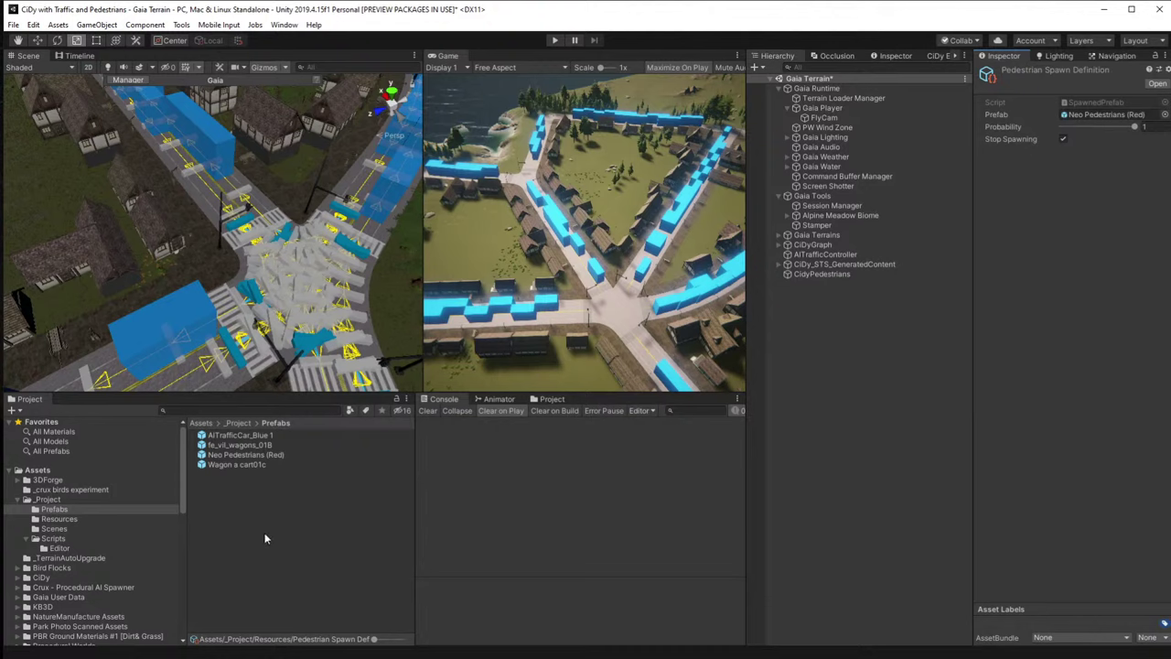
left_click(50, 498)
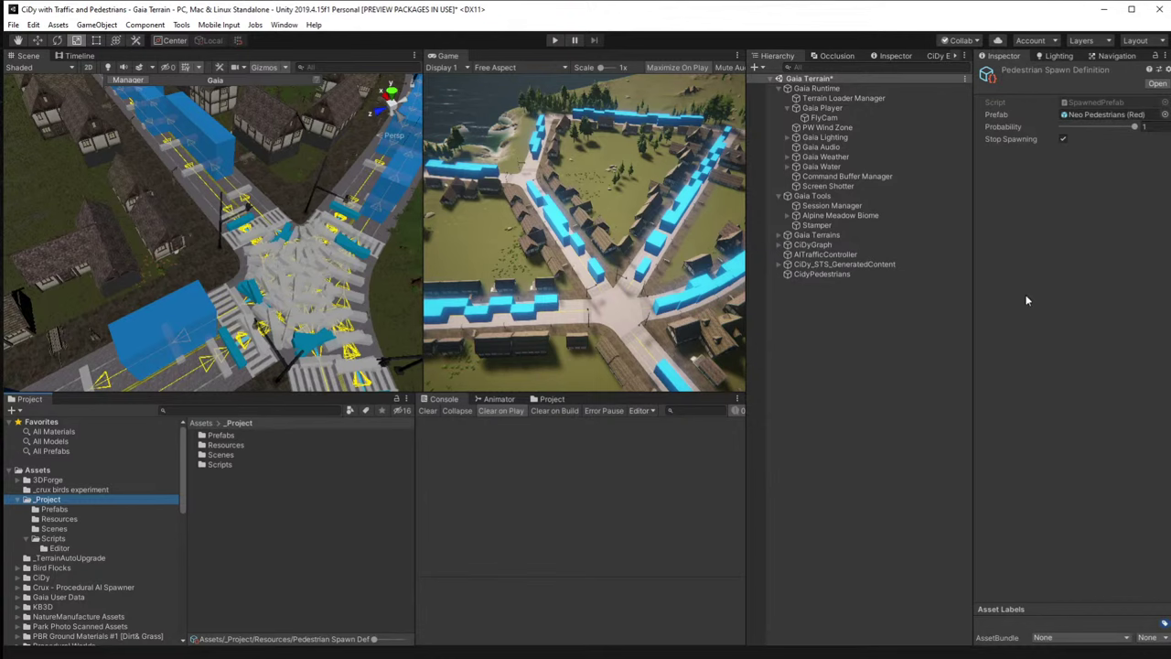
Put Pedestrian Spawn Definition in CidyPedestrians' Element 0 and set its Number to 100.
left_click(815, 274)
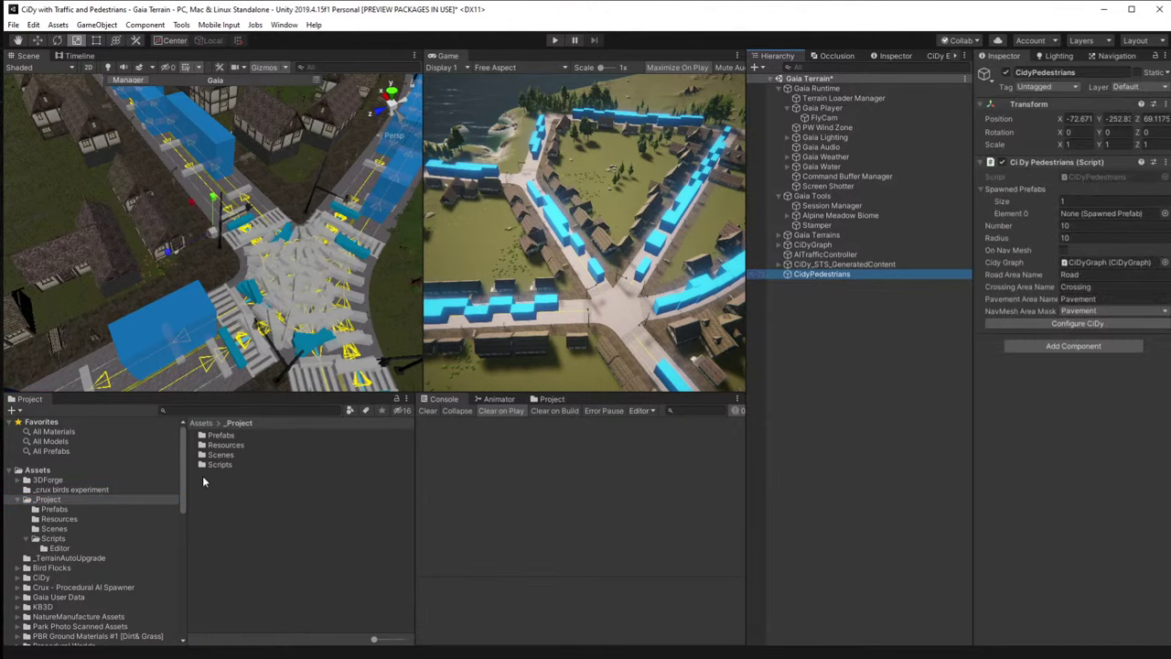
double_click(212, 446)
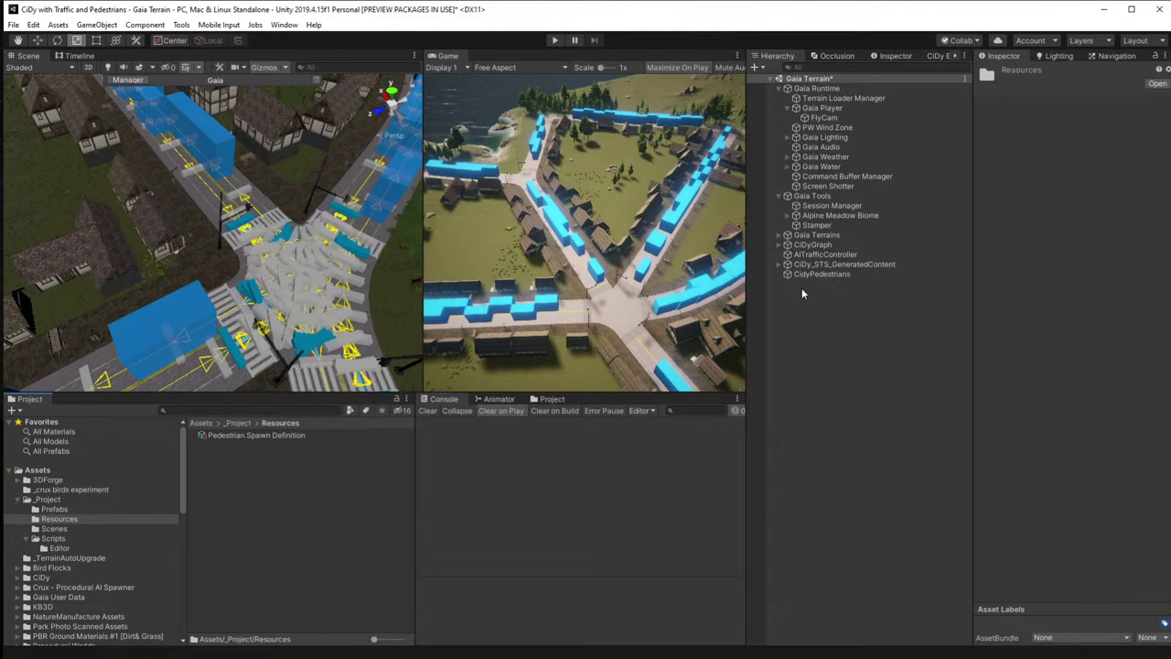
left_click(830, 275)
left_click_drag(228, 435, 1105, 214)
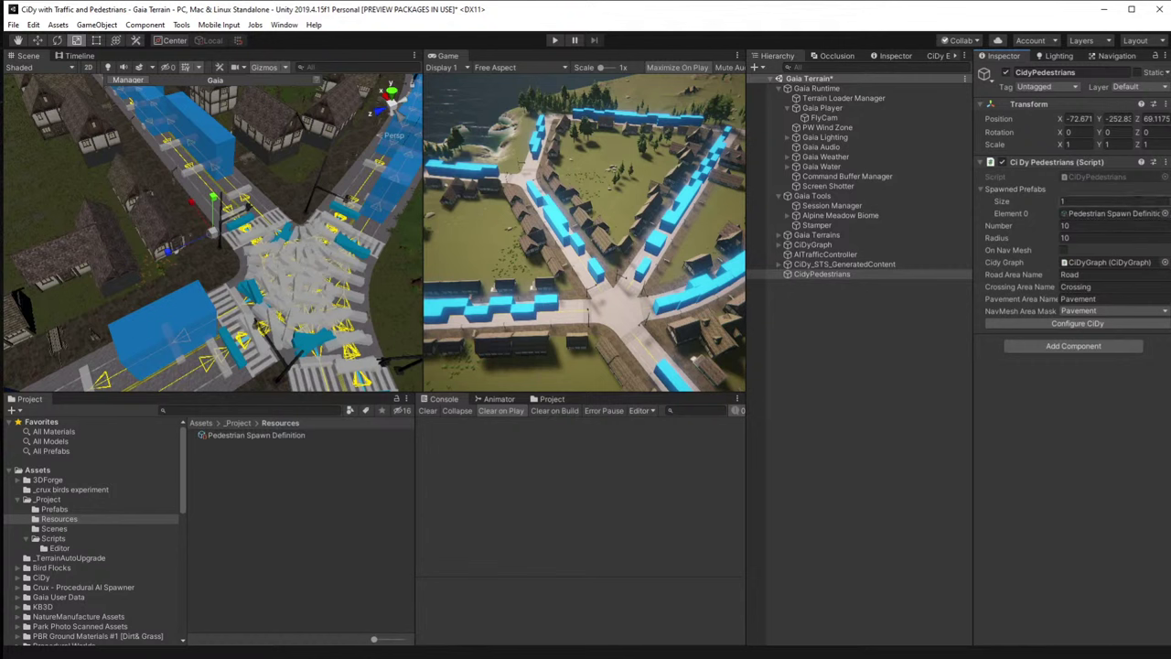
left_click(1102, 226)
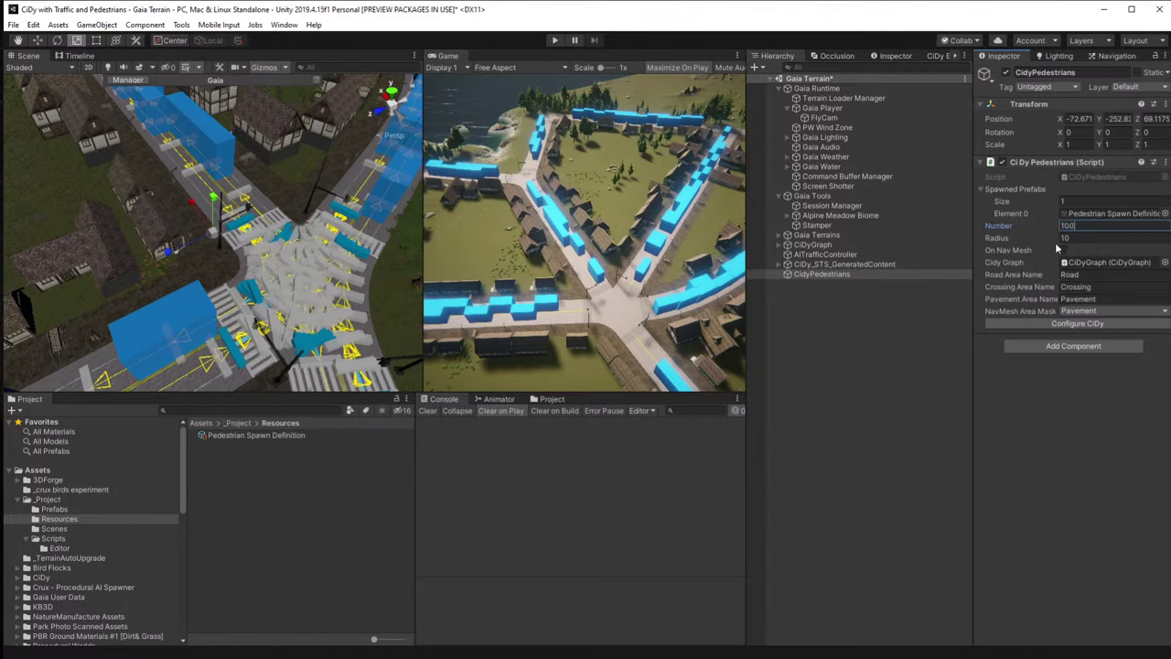
Move the pedestrian spawner to the left road junction with the move gizmo.
right_click(203, 305)
scroll(203, 304, "down", 5)
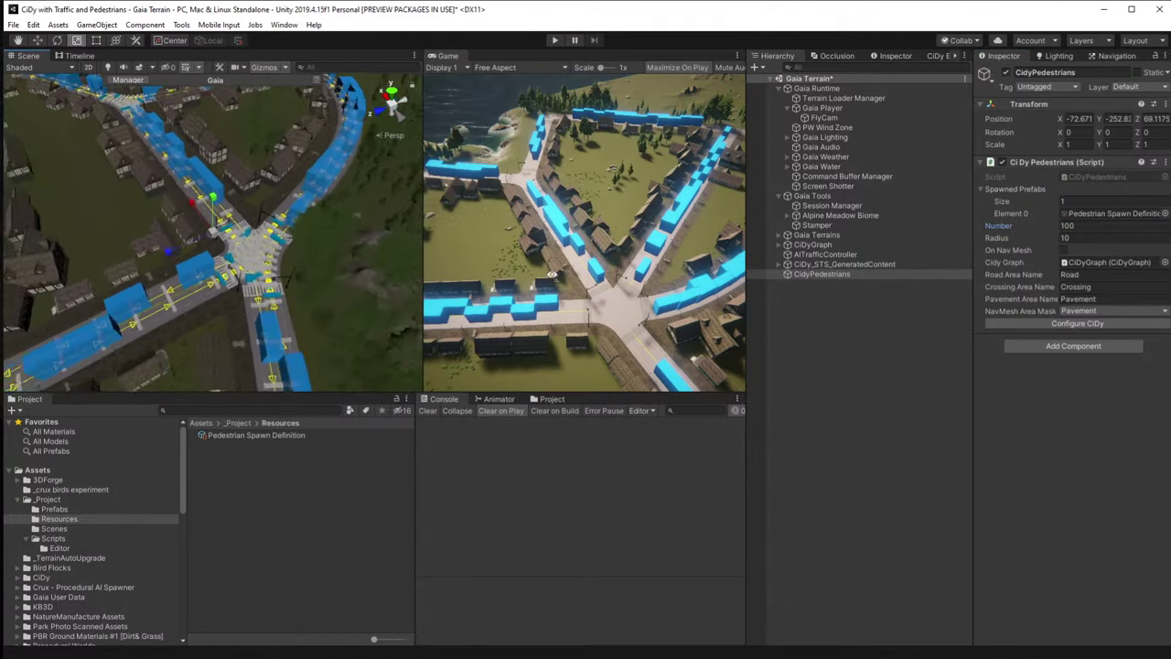
left_click(1029, 237)
scroll(314, 263, "down", 10)
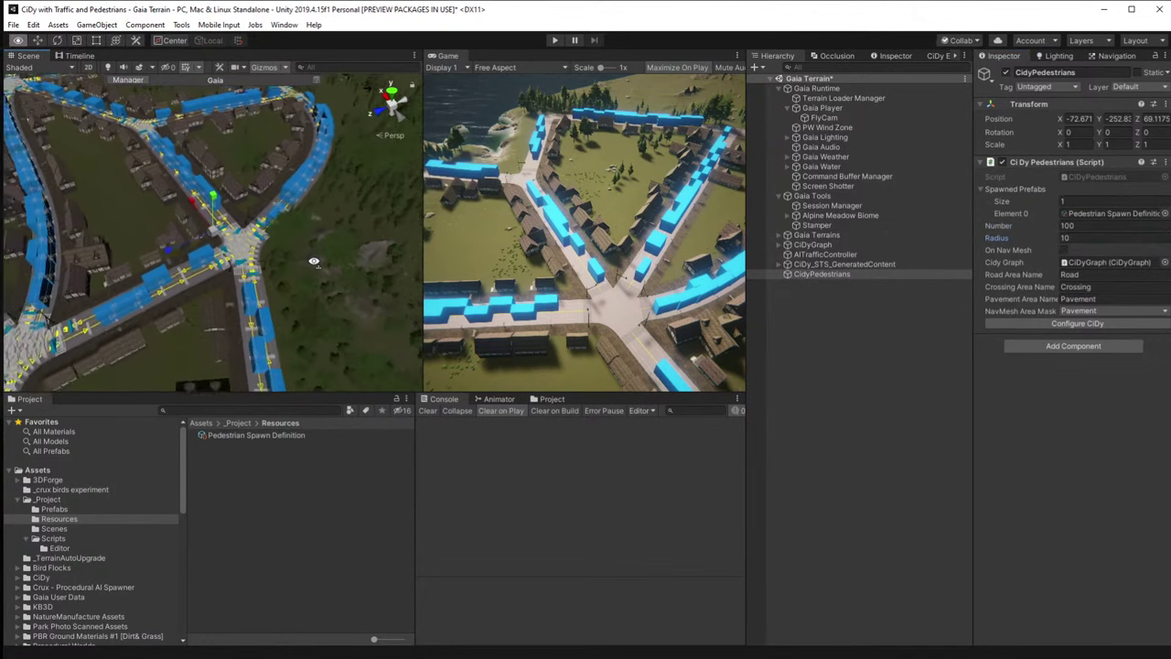
scroll(313, 262, "down", 8)
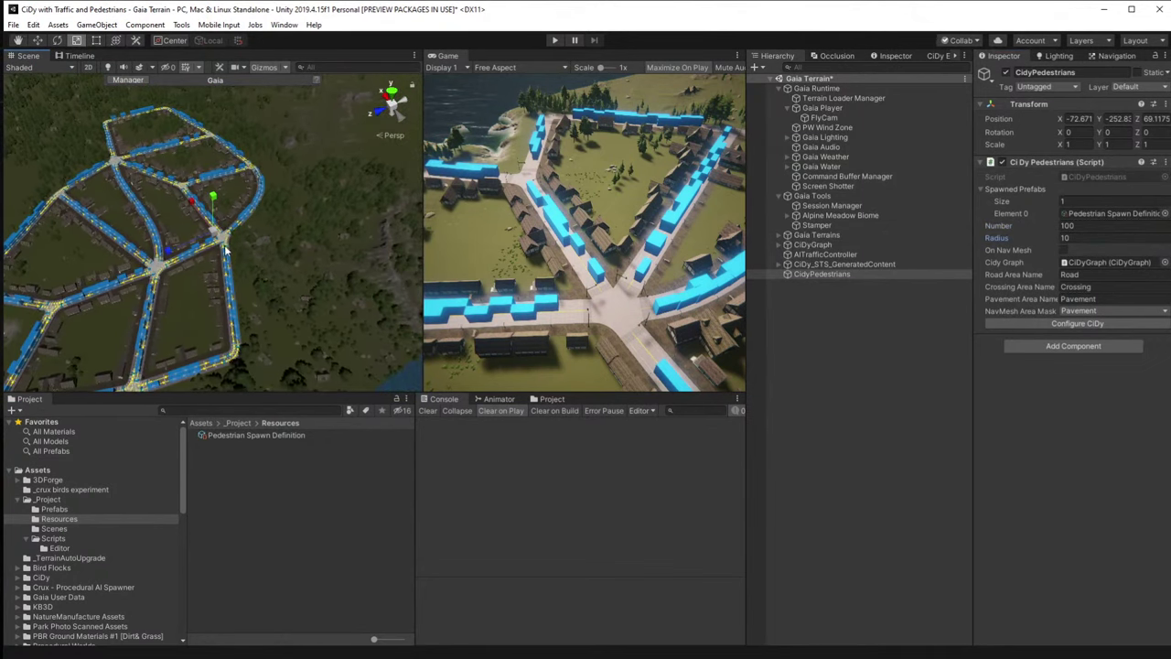
key("w")
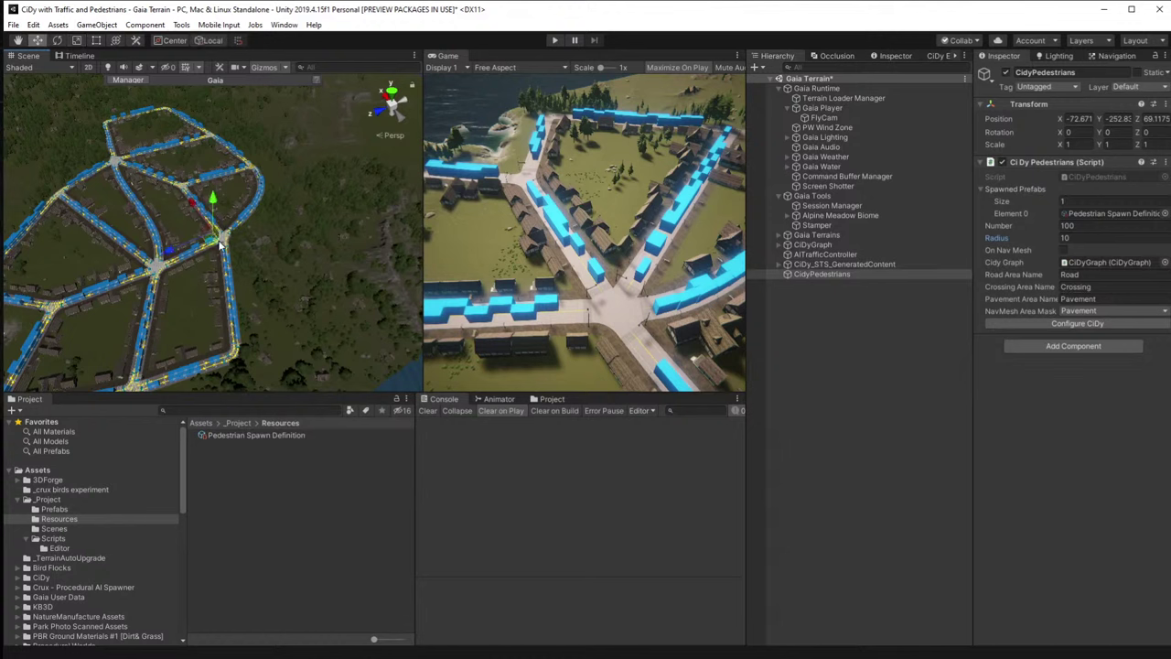
left_click_drag(208, 233, 117, 263)
Enter 150 as the spawner's Radius and reselect CidyPedestrians.
left_click(1097, 238)
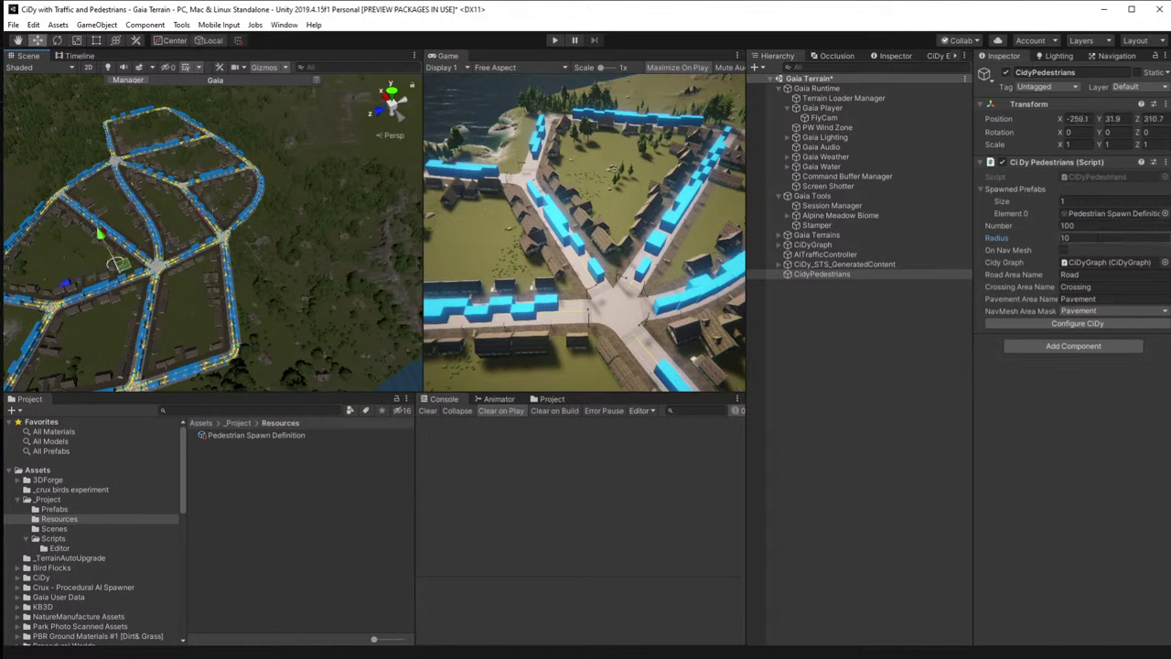
type("150")
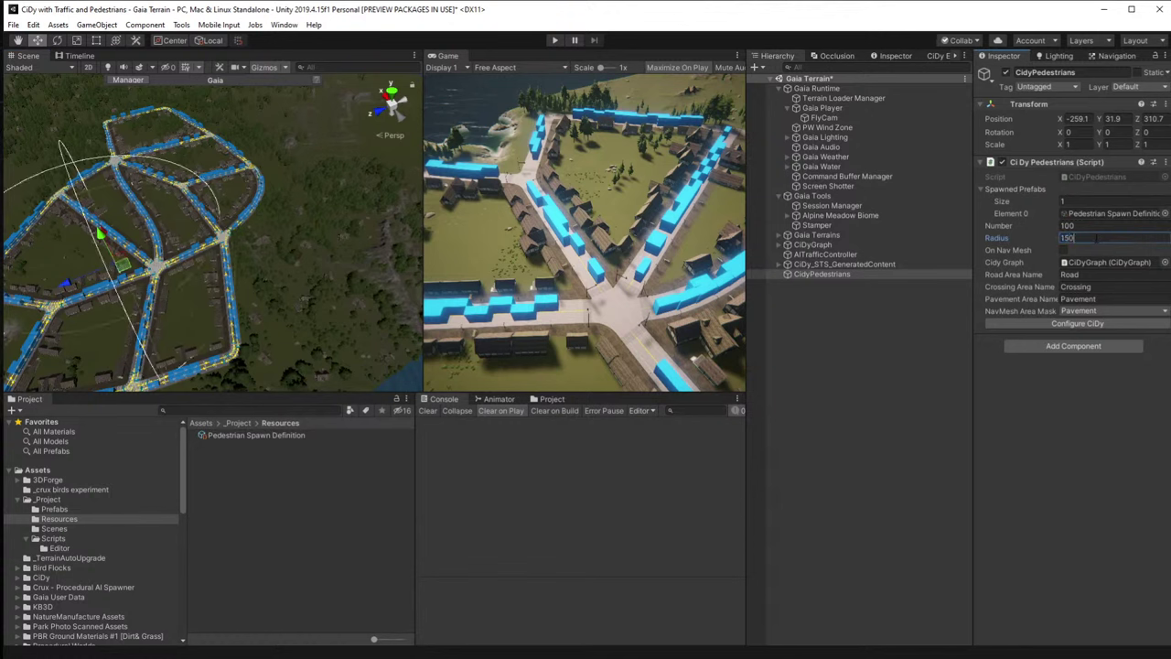
left_click(295, 320, "alt")
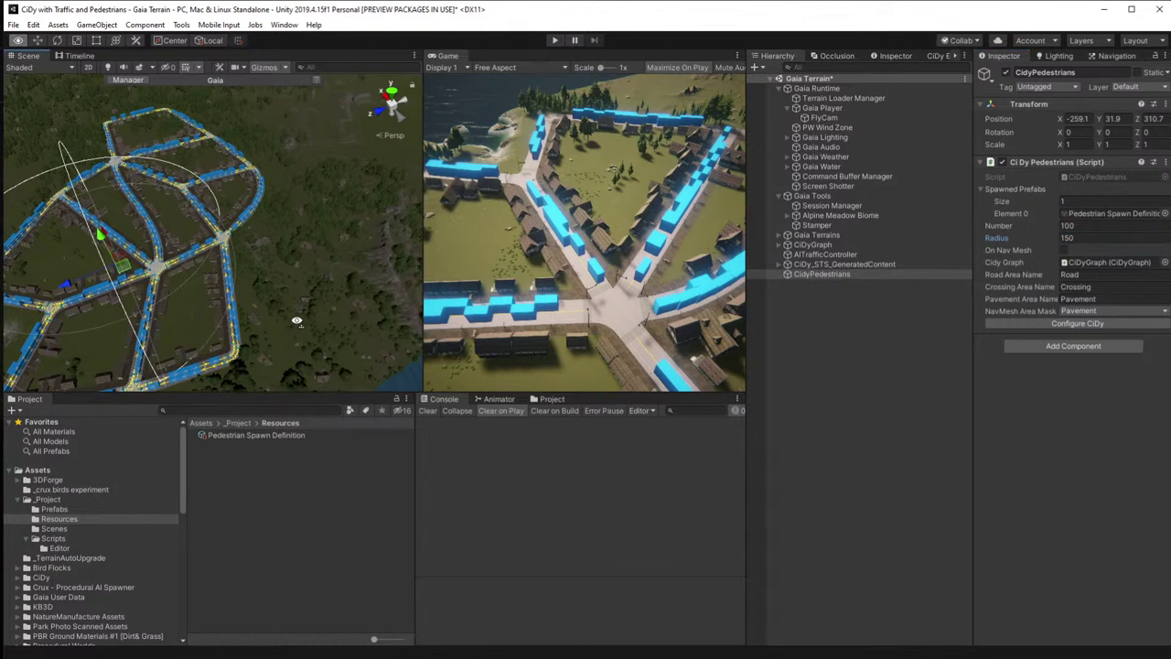
left_click_drag(296, 321, 274, 313, "alt")
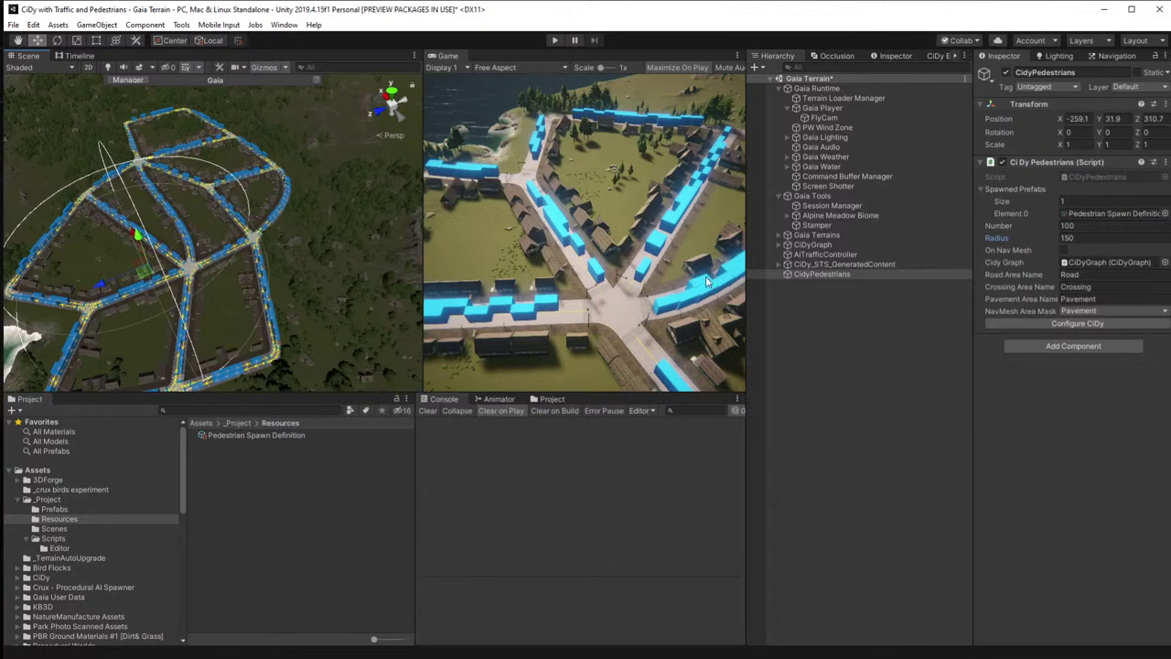
left_click(832, 274)
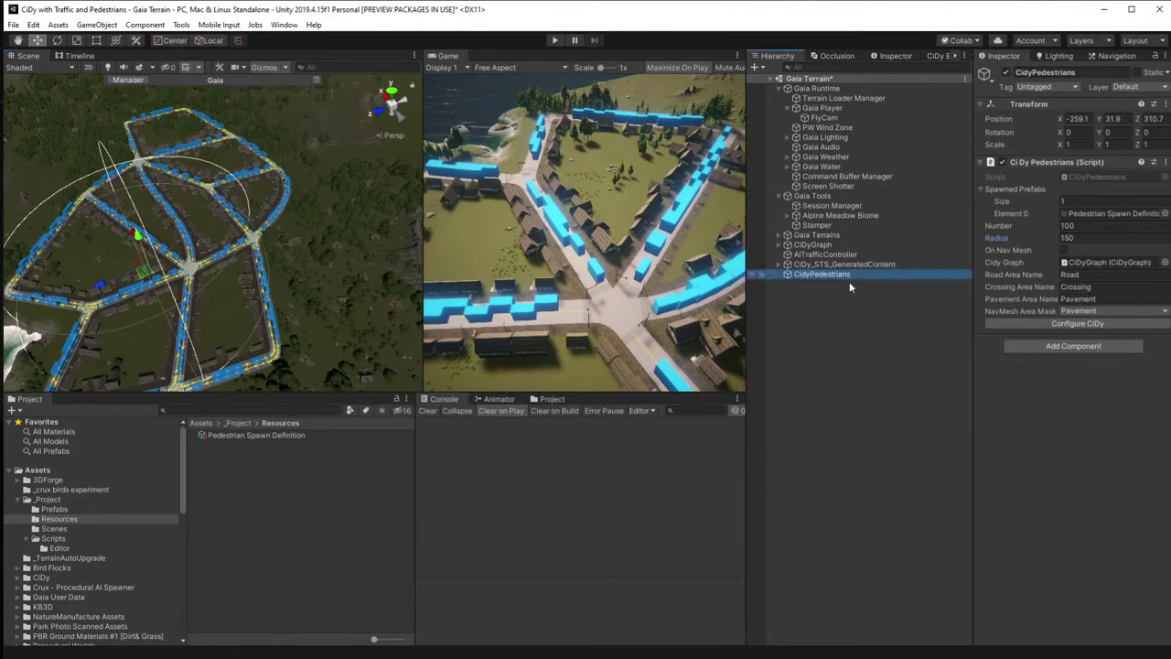
Duplicate the spawner, move the copy to another part of town, and set Number to 50.
key("ctrl+d")
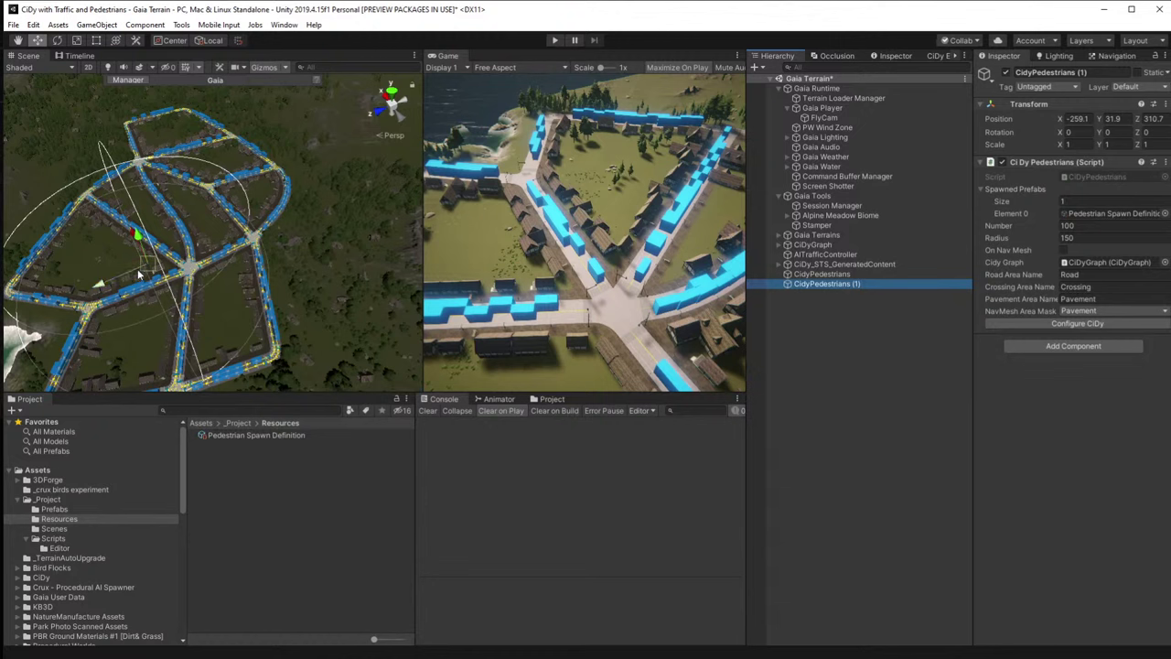
left_click_drag(144, 272, 209, 137)
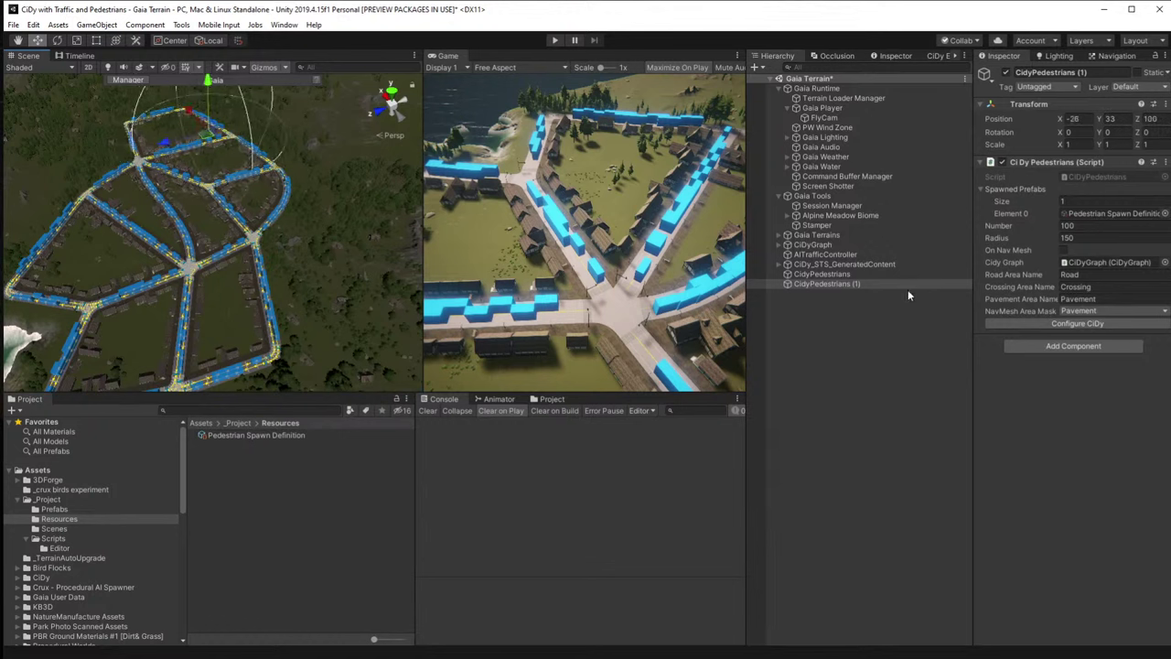
left_click(1089, 226)
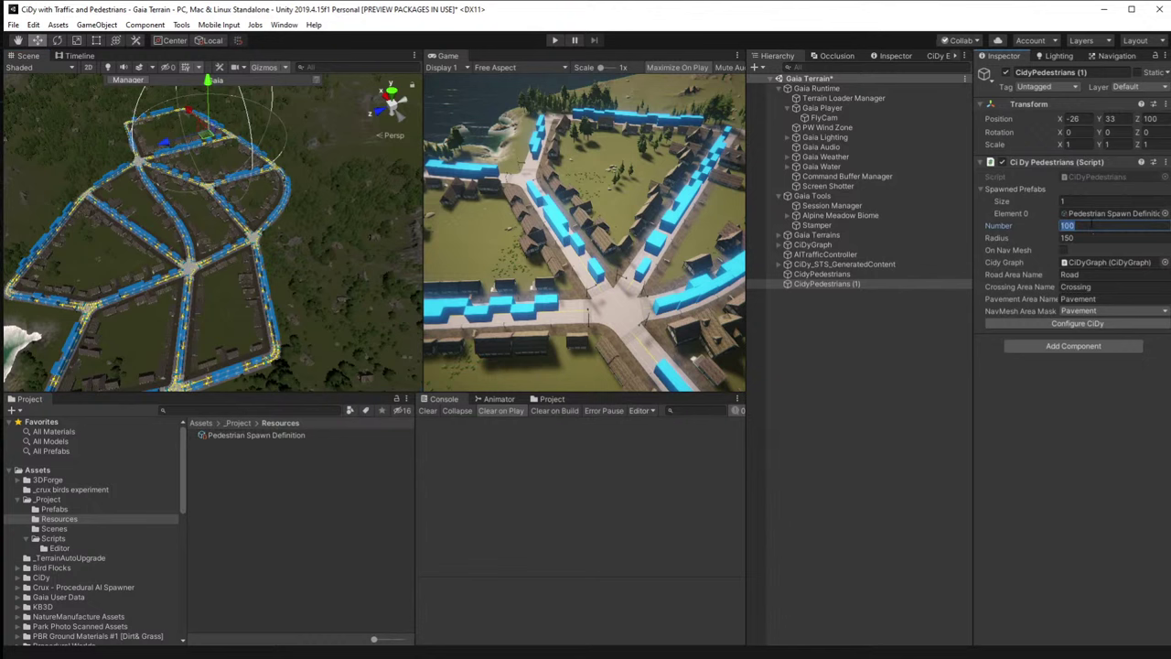
type("50")
Reselect the original CidyPedestrians spawner and apply Configure CiDy.
left_click(809, 276)
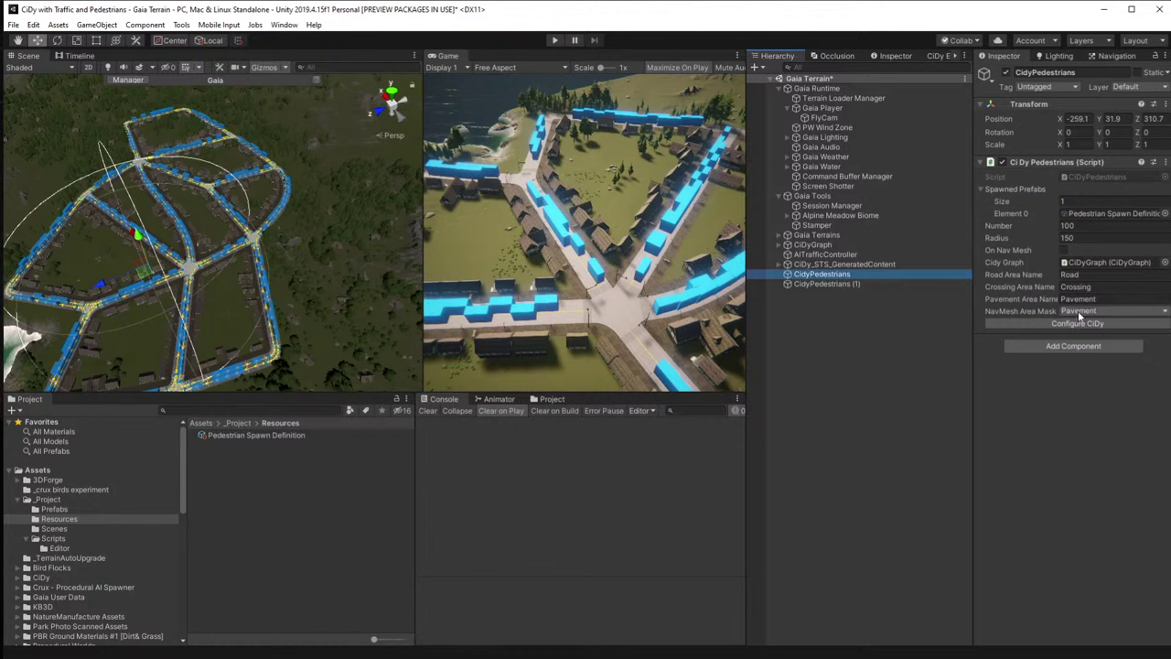
left_click(1070, 274)
key("Return")
left_click(1089, 324)
Review the Navigation Areas tab: Road cost 20, Crossing 6, Pavement 1.
left_click(1114, 55)
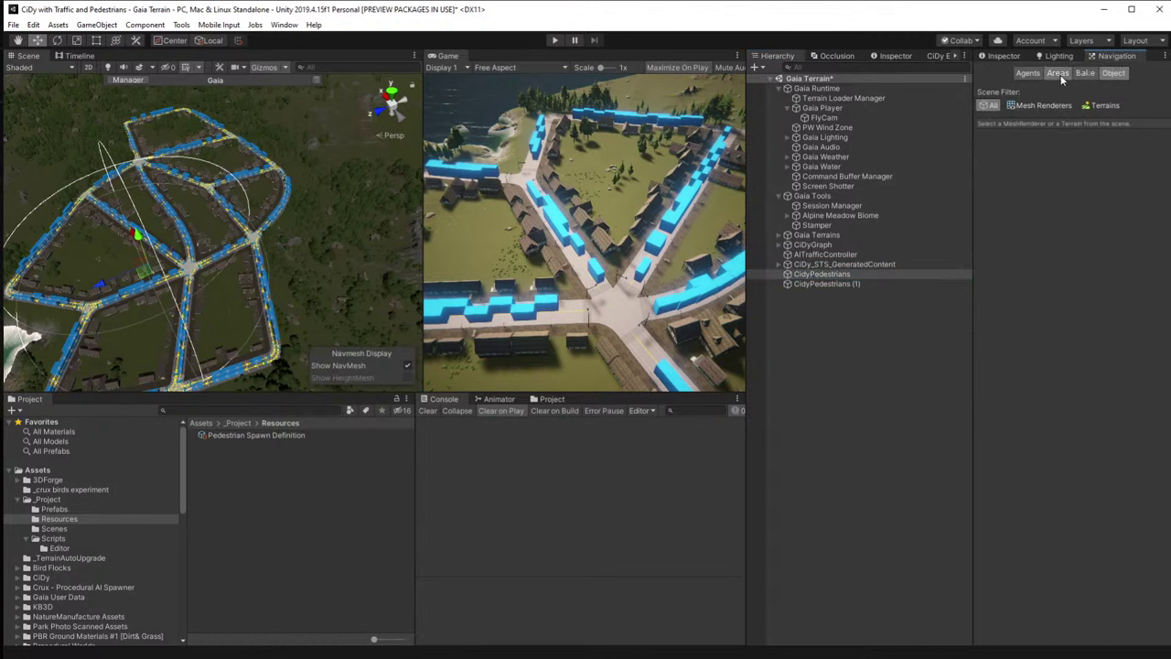
left_click(1060, 75)
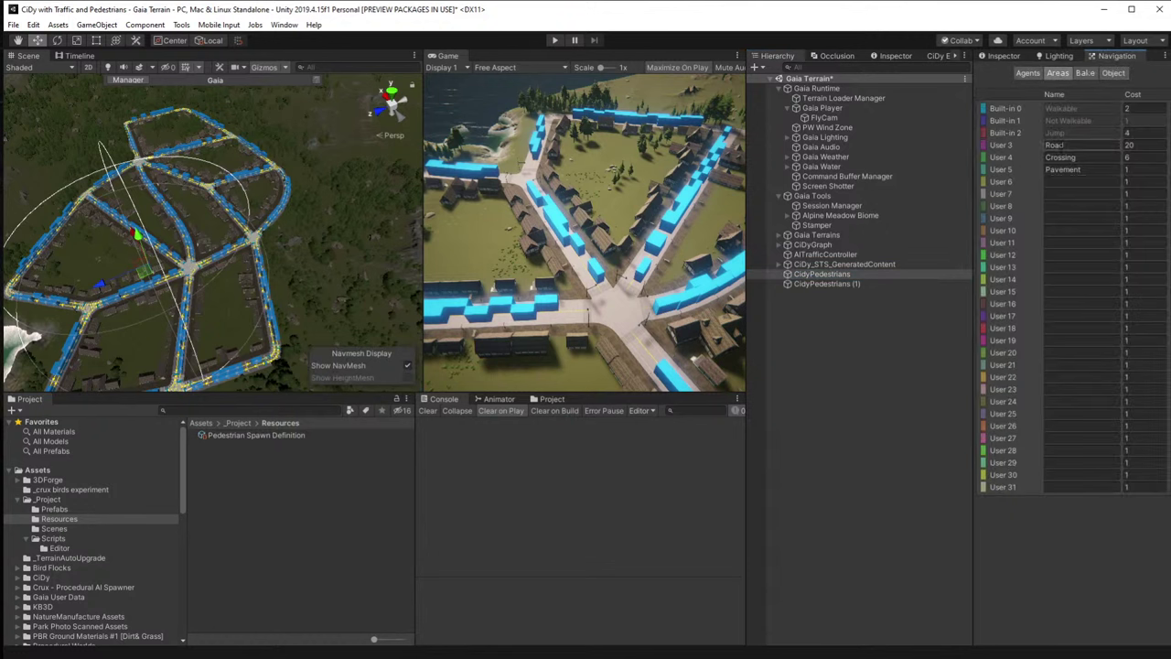
key("Return")
Run Configure CiDy from the pedestrian spawner's component settings.
left_click(1005, 55)
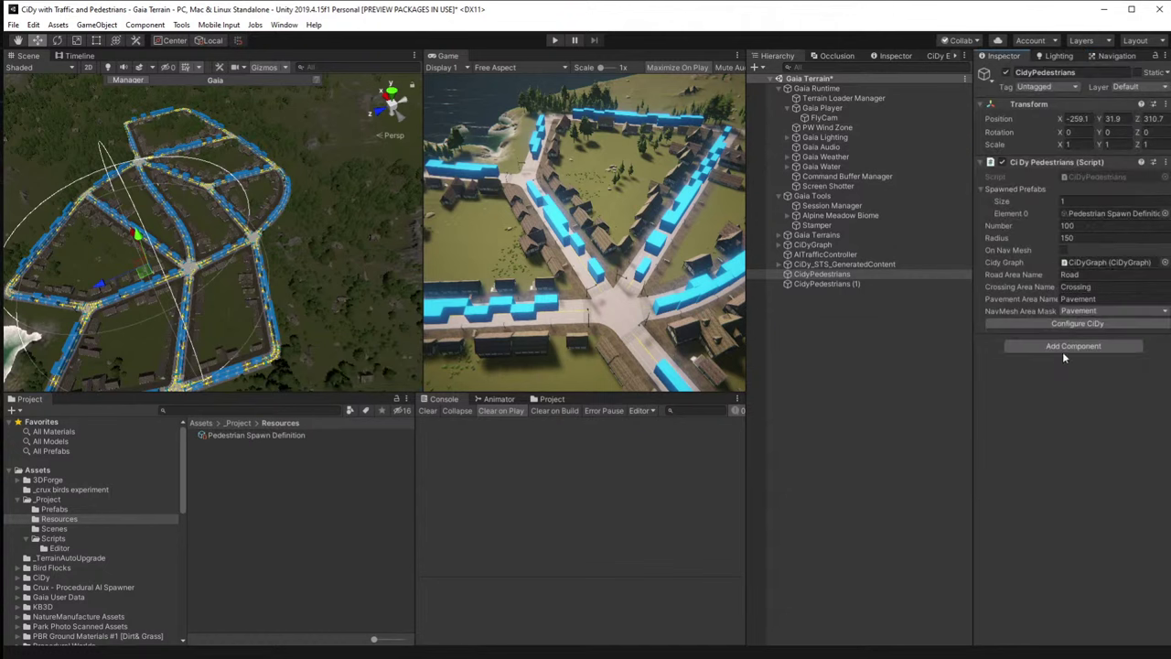
left_click(1084, 325)
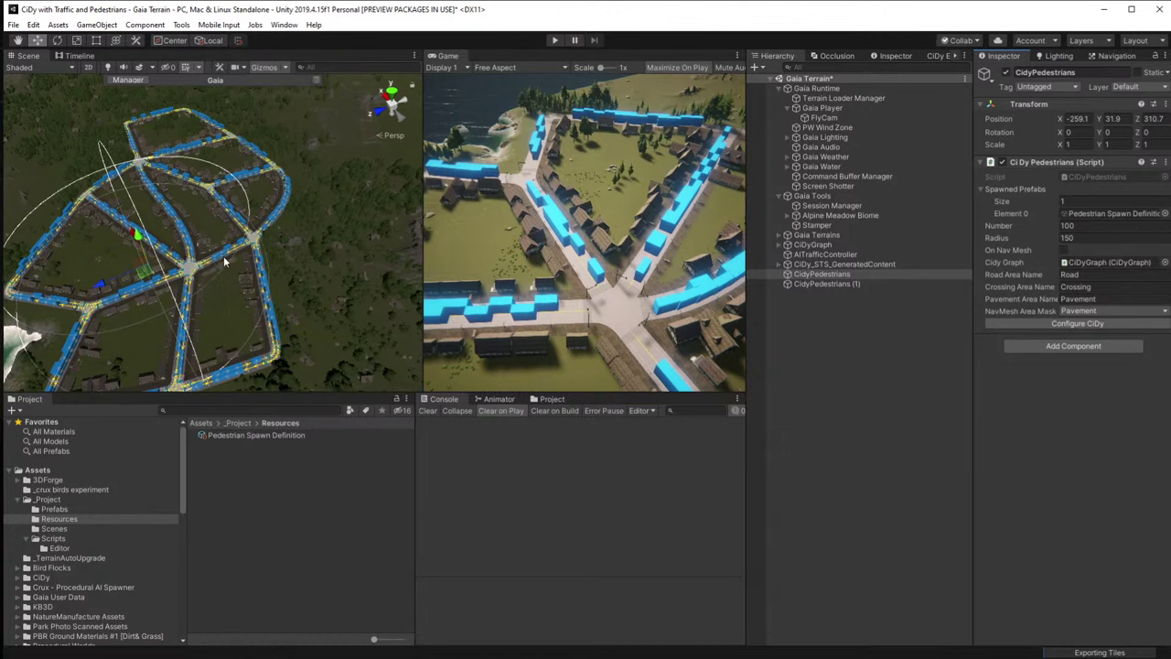
left_click_drag(265, 367, 279, 341, "alt")
scroll(247, 380, "up", 10)
Verify navigation areas: sidewalk on Pavement, road V8V7 on Road, terrain on Walkable.
left_click(265, 314)
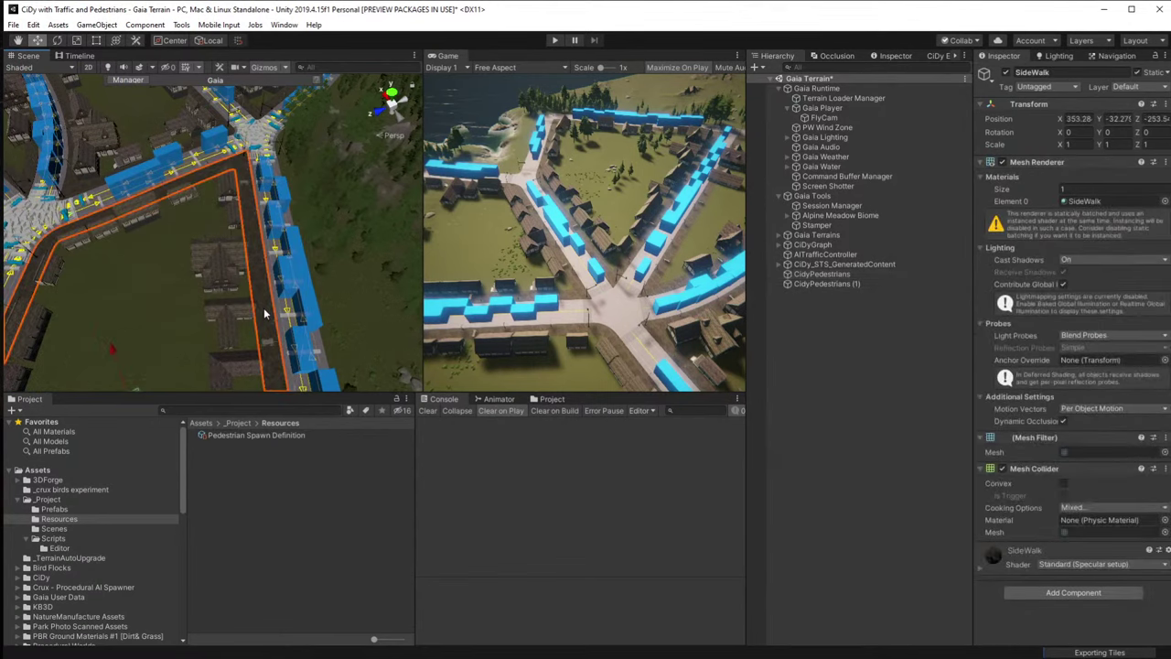
left_click(1109, 56)
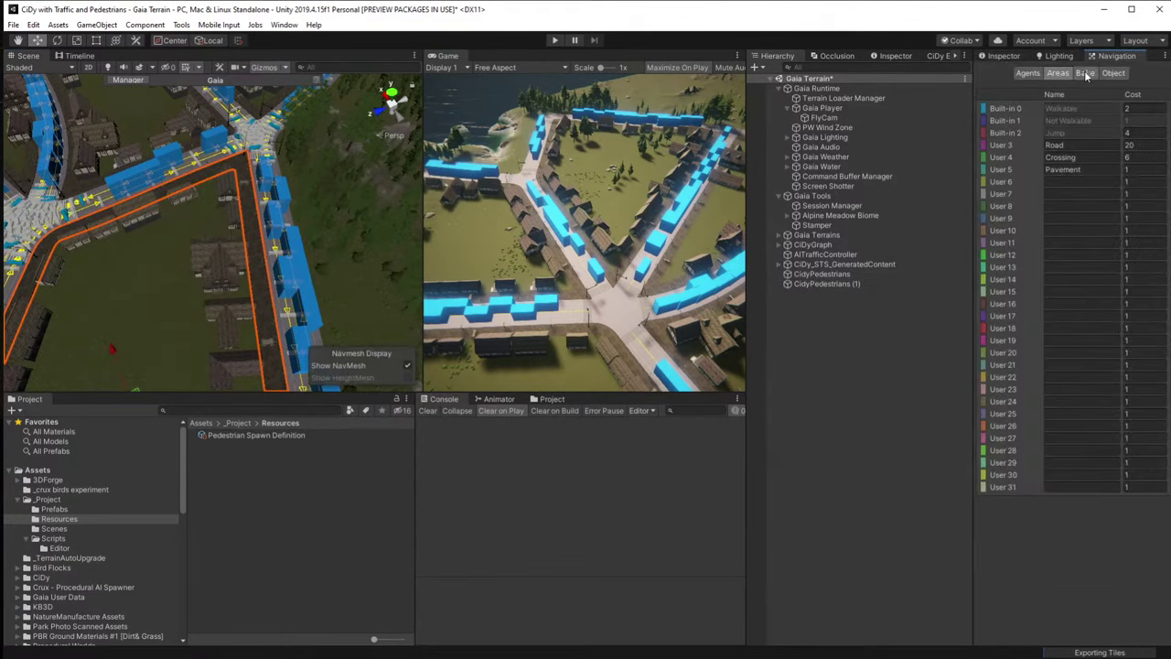
left_click(1114, 73)
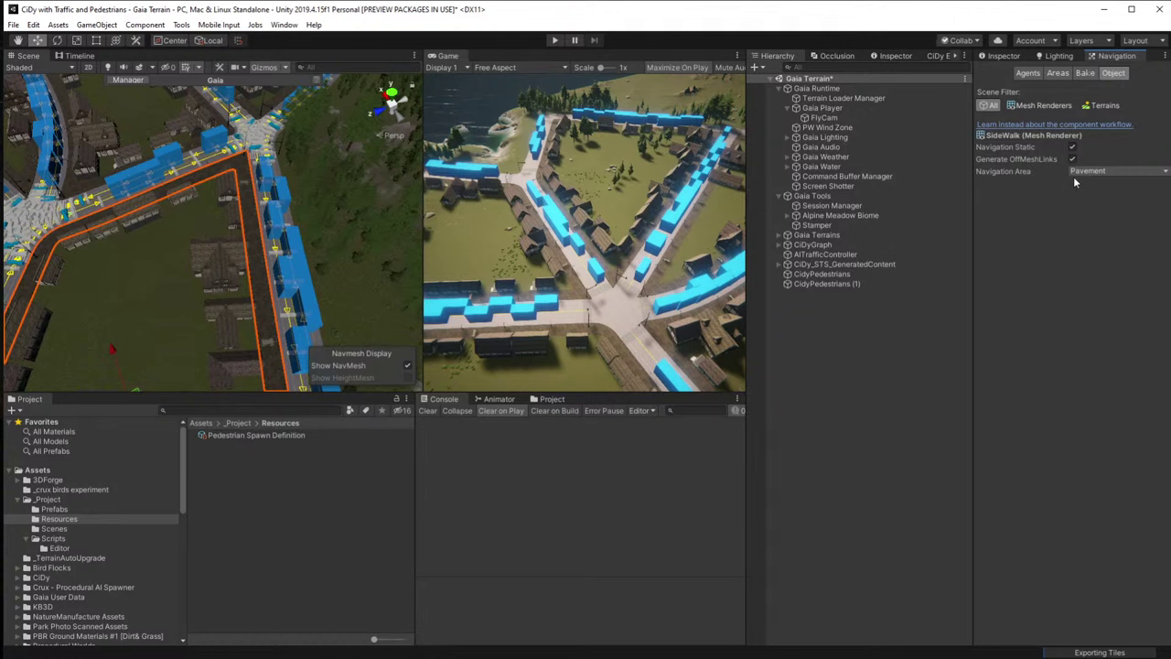
left_click(272, 247)
left_click(270, 268)
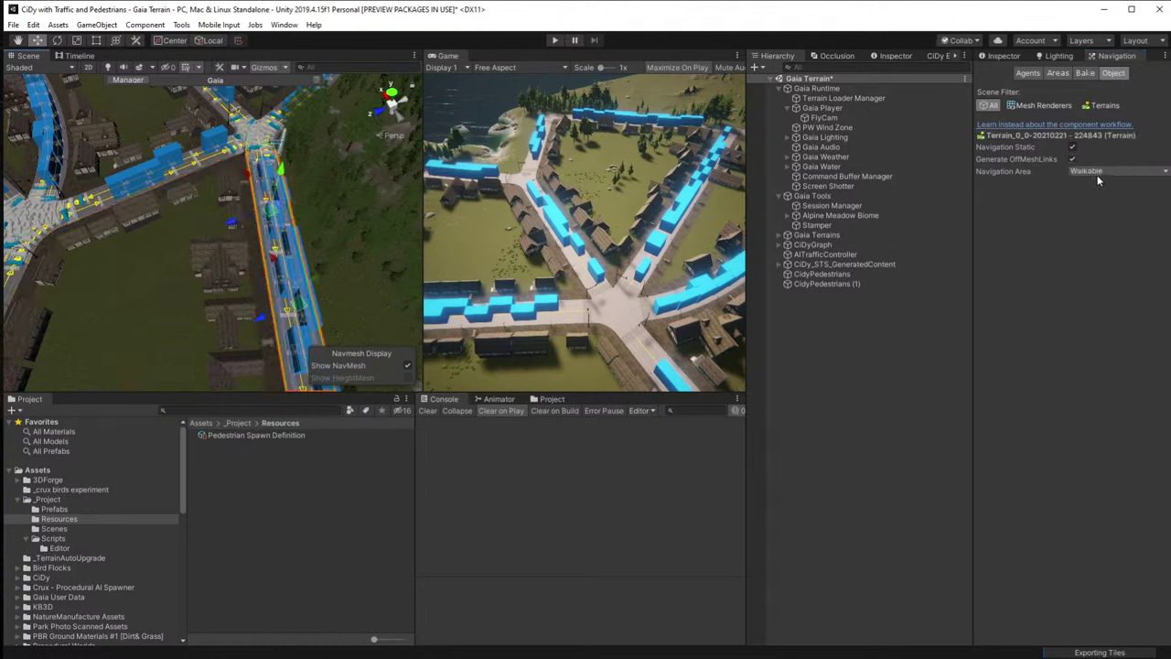
left_click(271, 250)
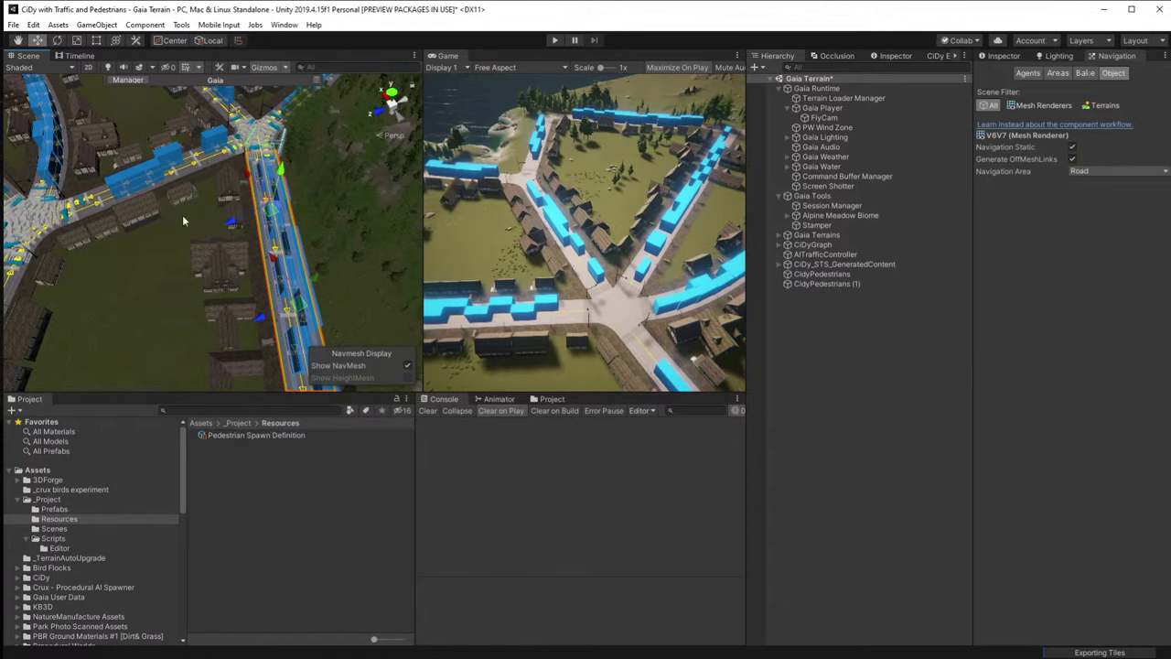
key("alt")
left_click_drag(137, 321, 87, 301, "alt")
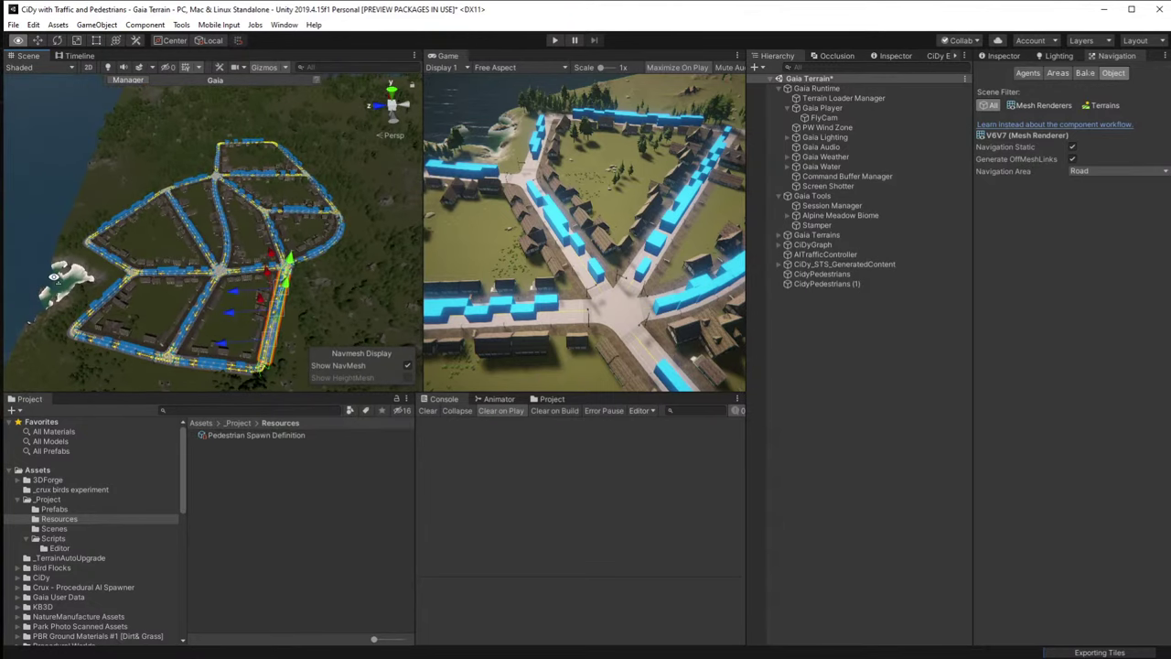
Enter play mode, dismiss the NavMesh building warning, and maximize the Game view to watch traffic.
left_click(554, 41)
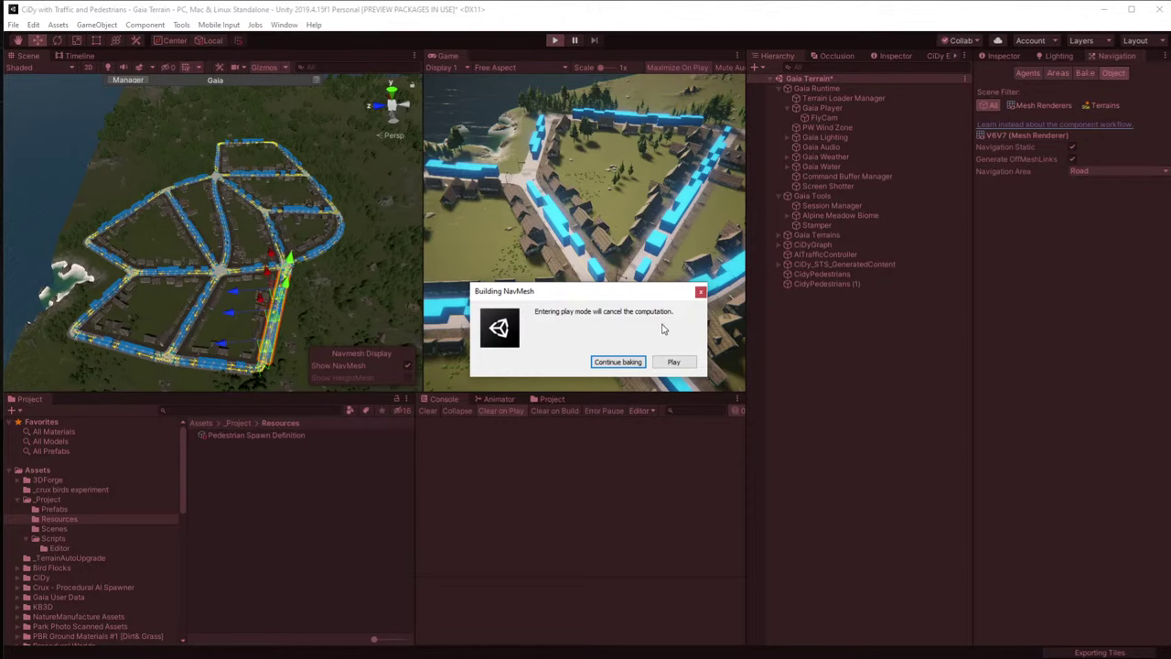
left_click(700, 294)
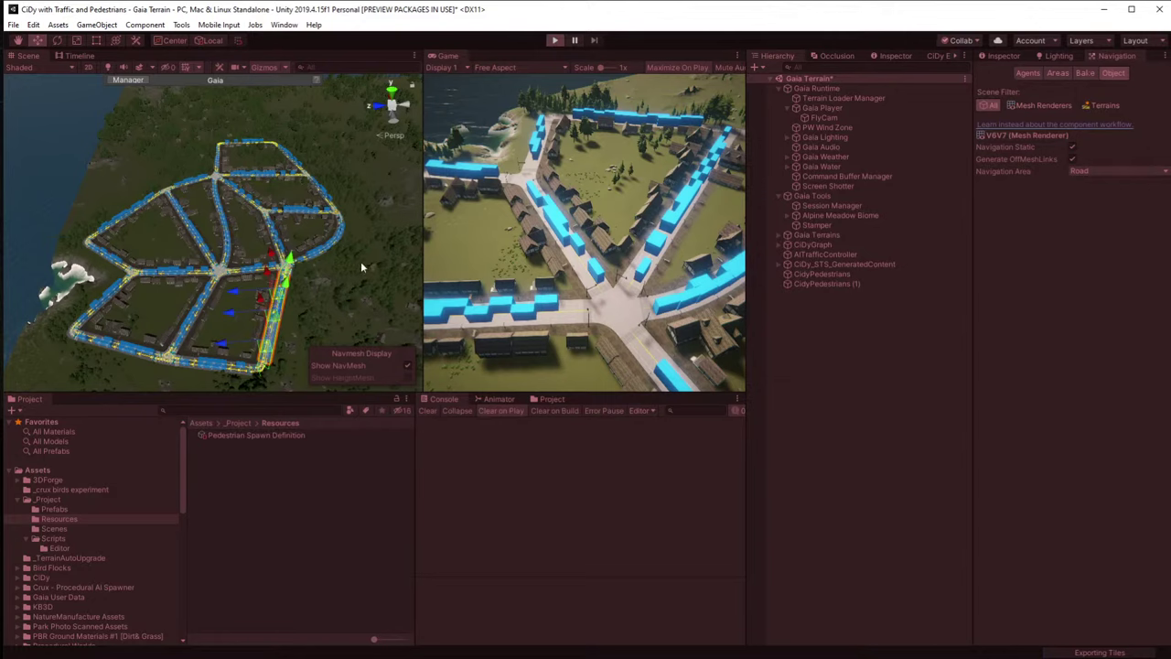
double_click(531, 59)
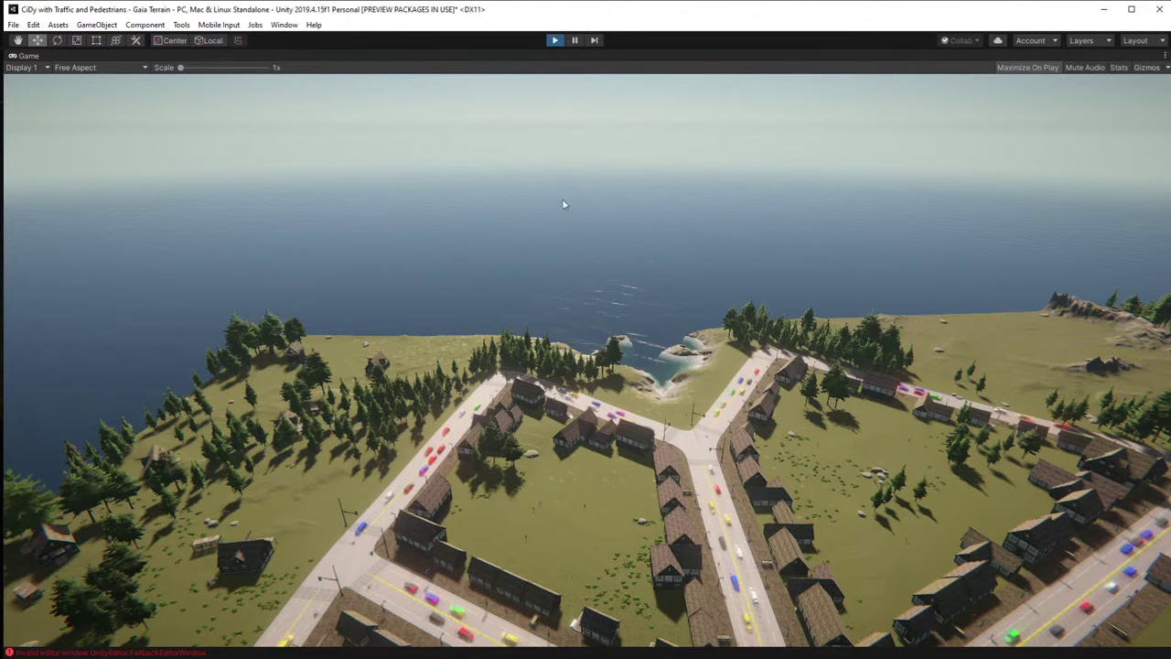
Exit play mode and rebake the town NavMesh with agent radius 0.5, height 2, slope 45.
left_click(553, 42)
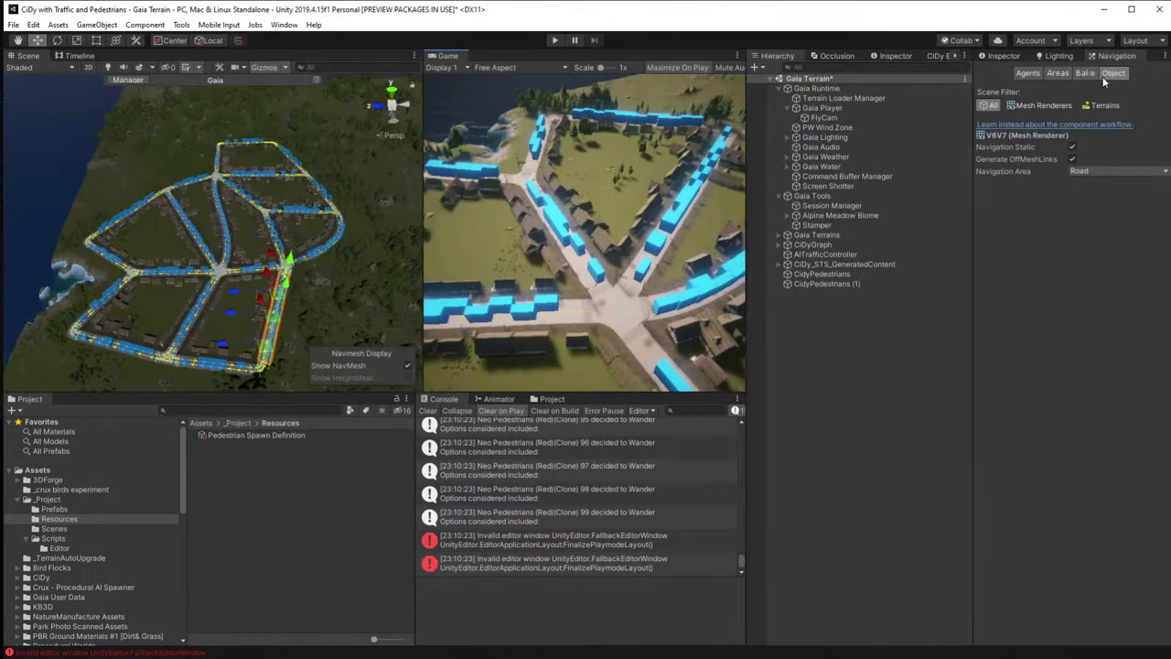
left_click(1082, 74)
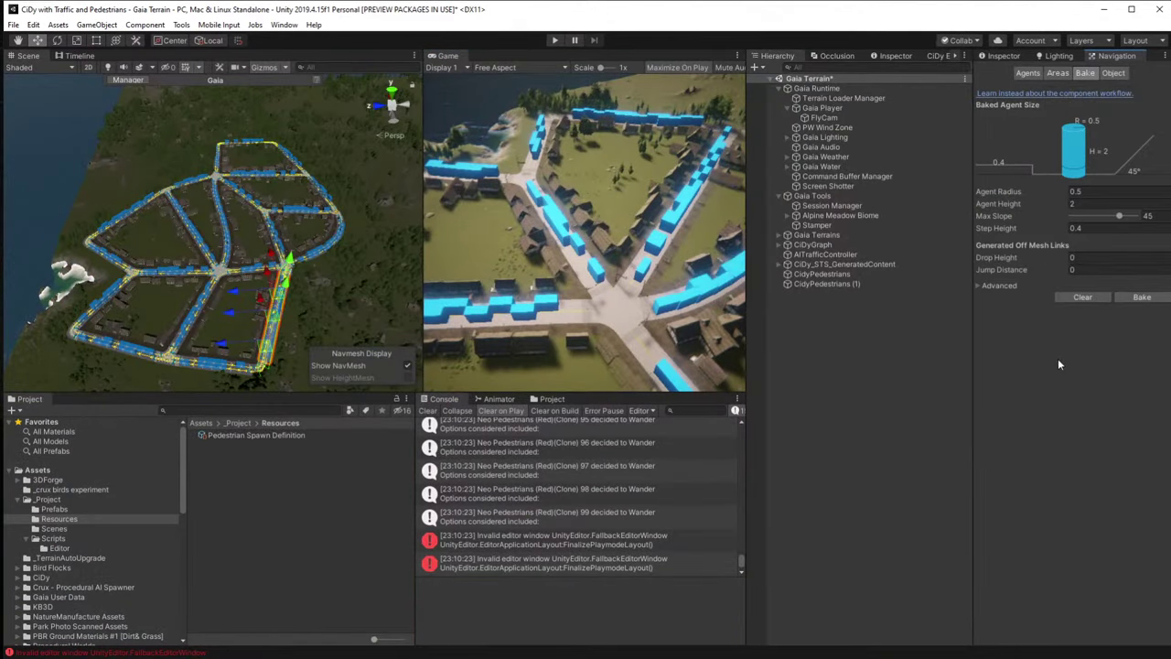
left_click(1139, 298)
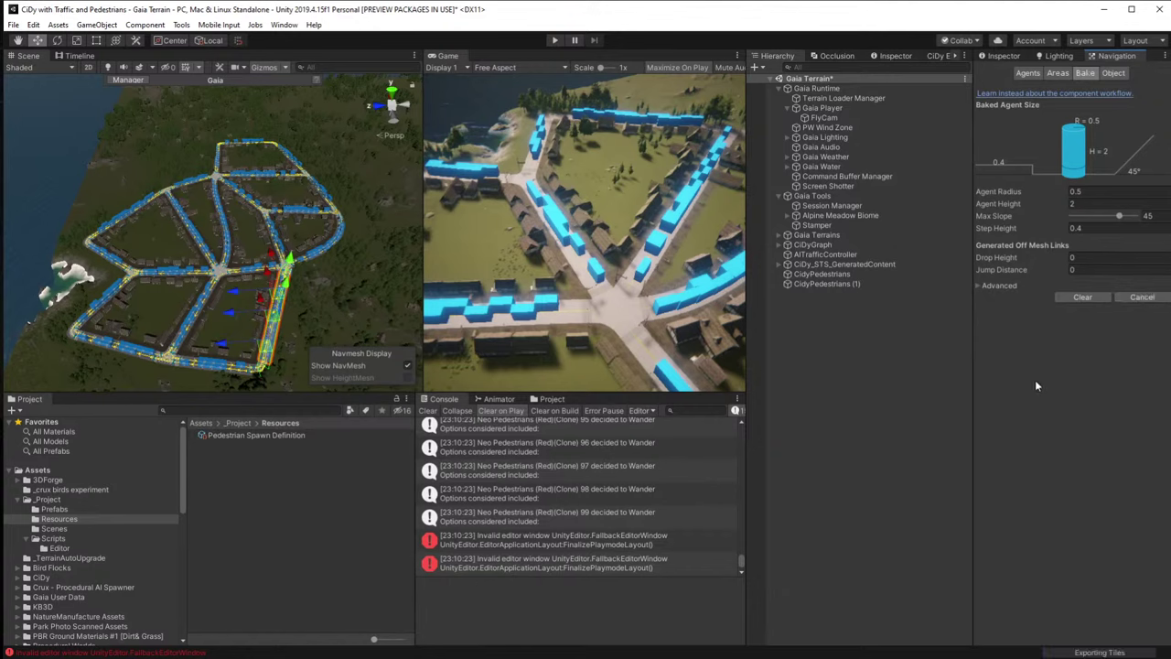
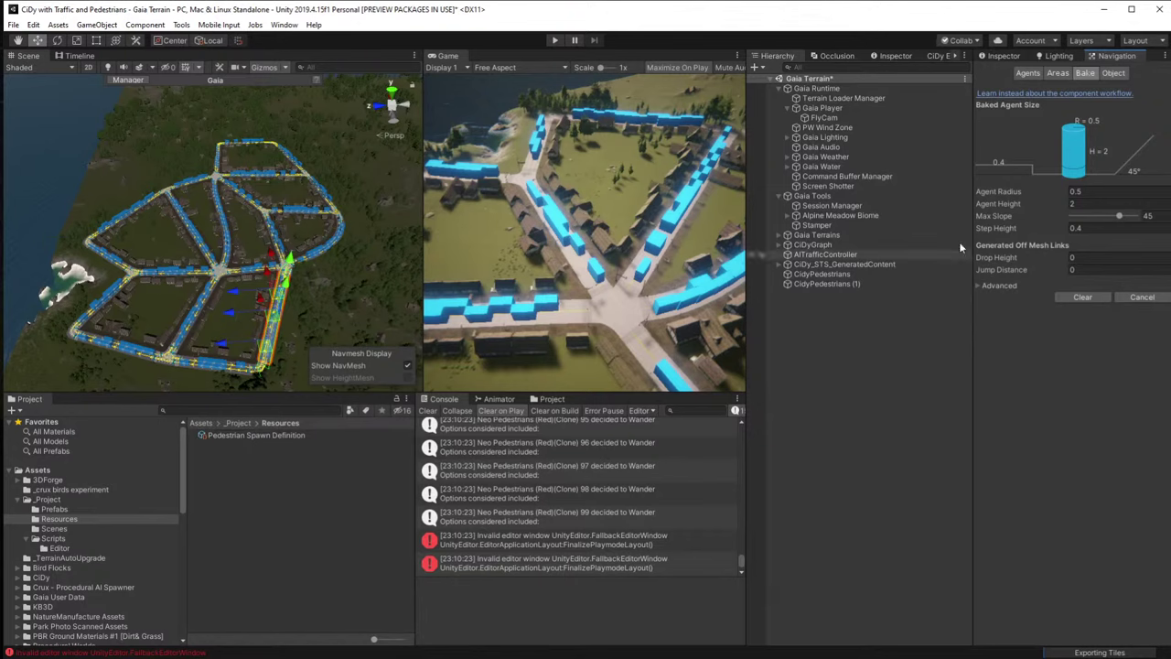
Focus the Scene view and switch the Navigation window to its per-object (Object) settings.
left_click(41, 144)
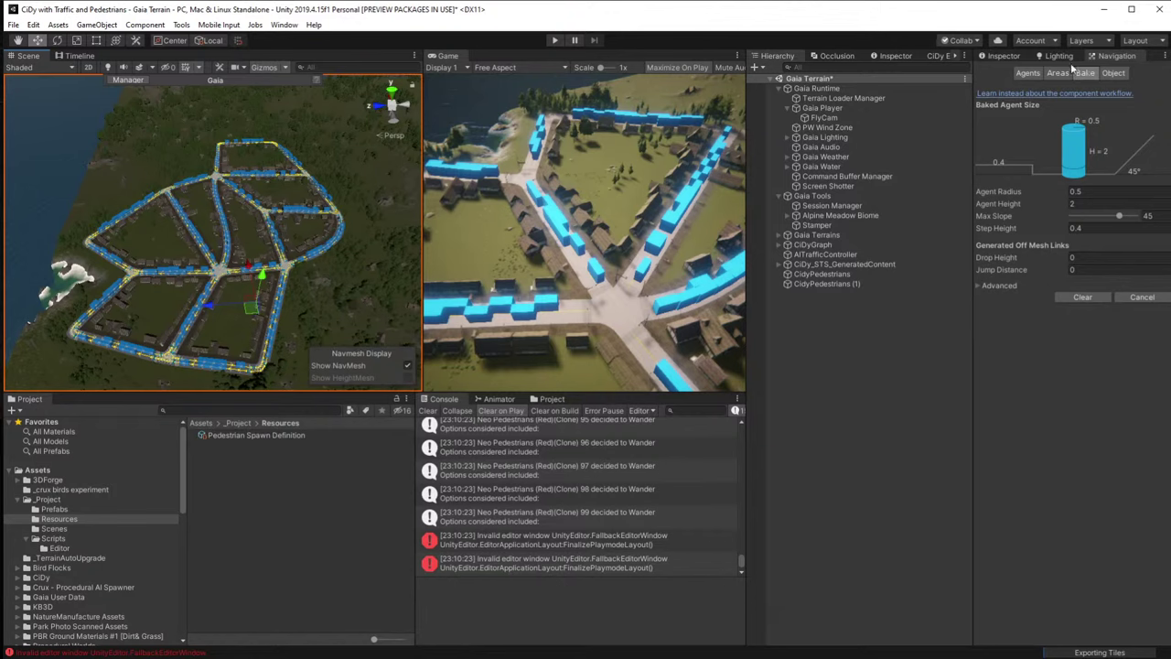
left_click(1105, 74)
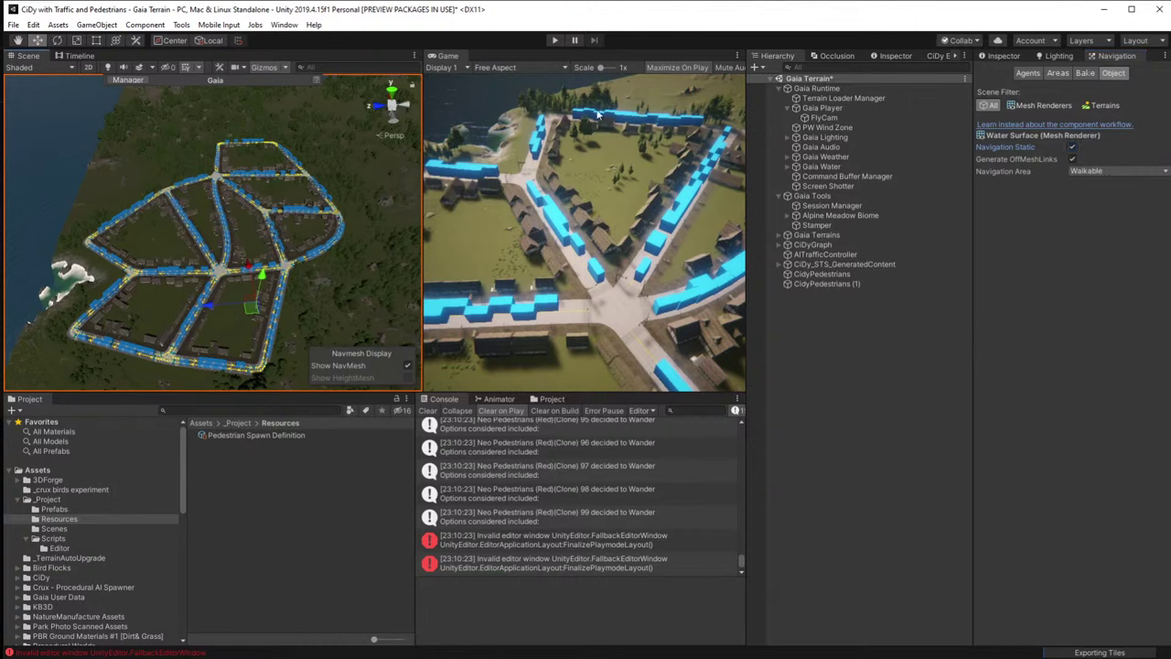
Expand Gaia Water and select its Water Surface child, cancelling an accidental static-flag change.
left_click(793, 169)
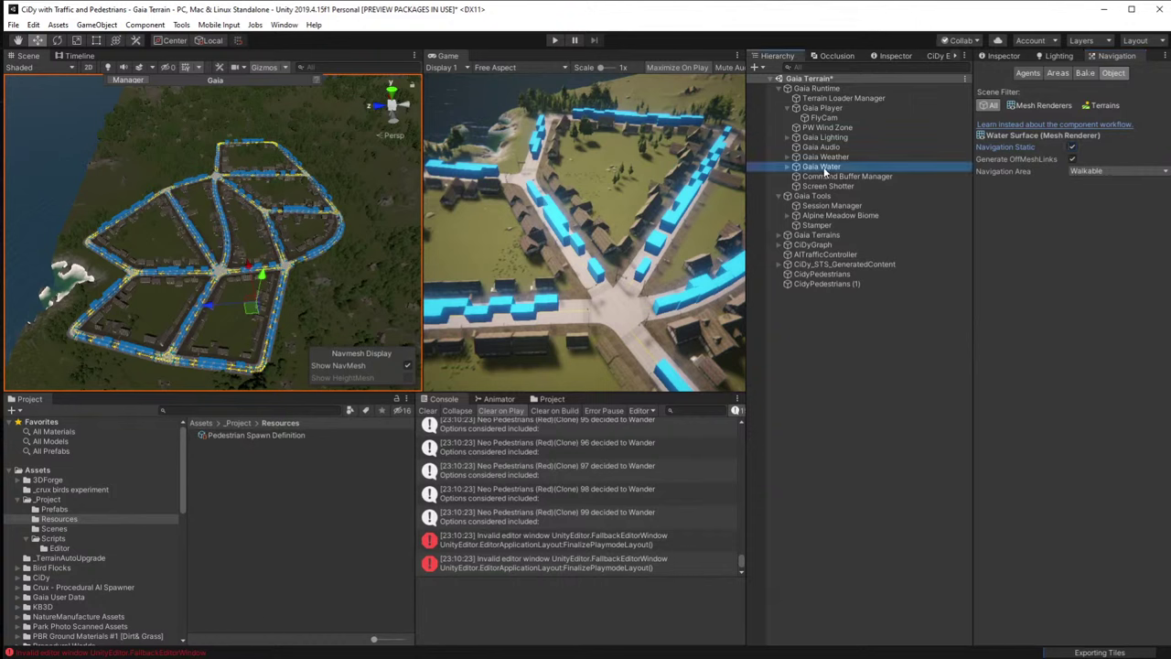
left_click(789, 168)
left_click(826, 176)
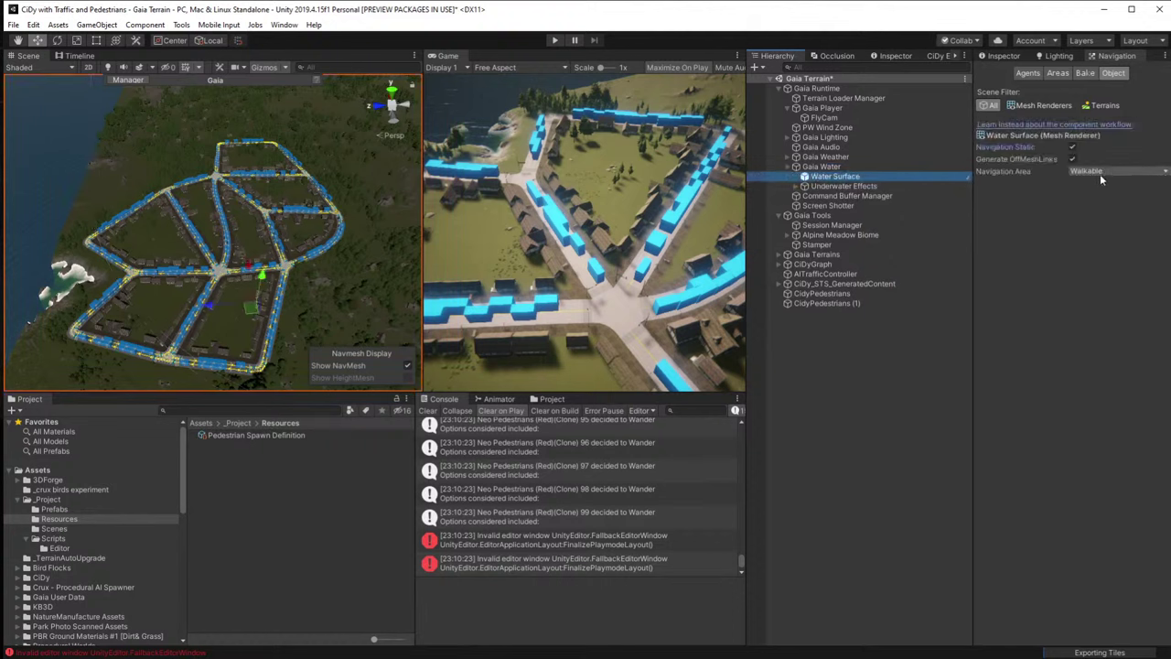
left_click(1072, 147)
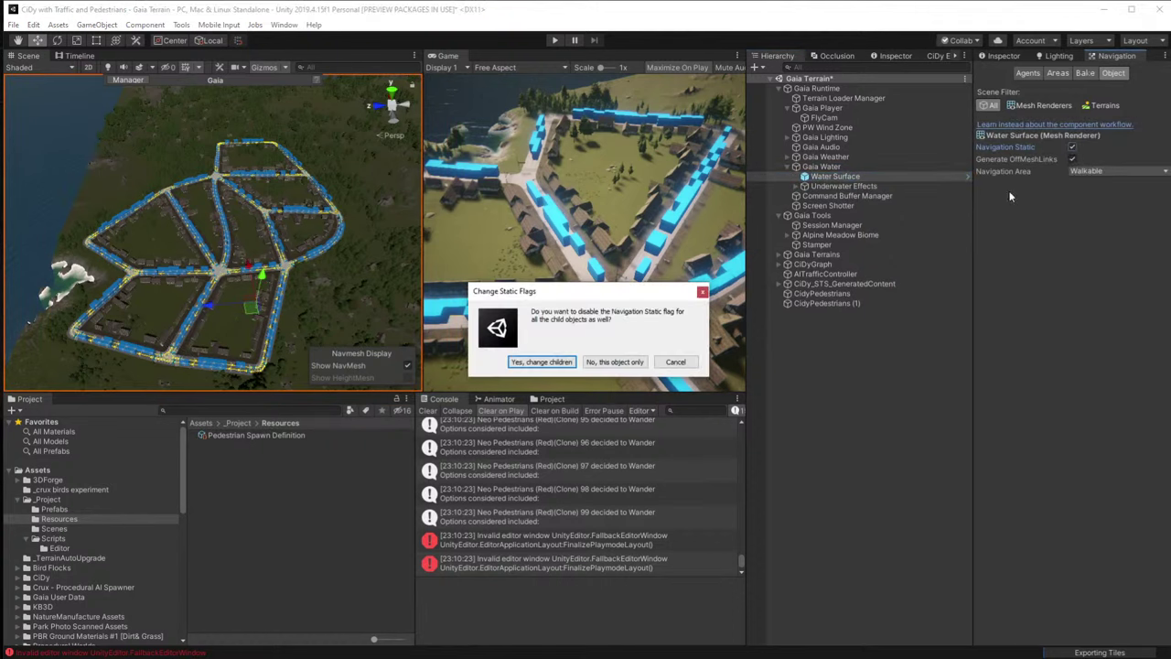
left_click(674, 363)
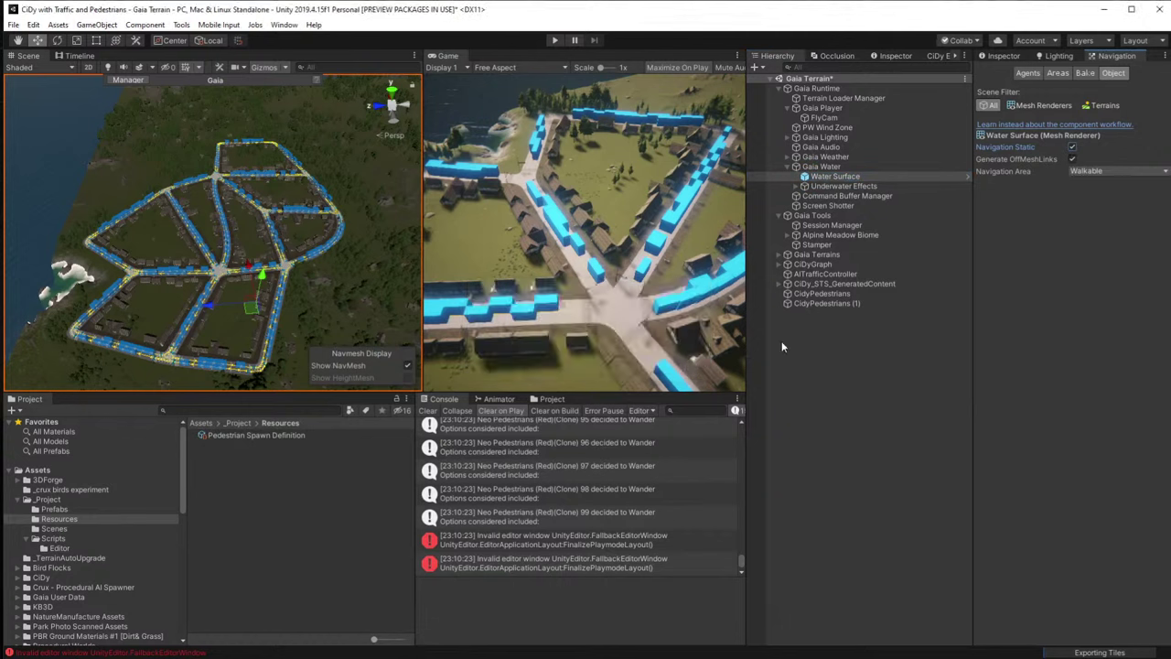
Set Water Surface's Navigation Area to Not Walkable for this object only, then start baking.
left_click(1080, 174)
left_click(1102, 195)
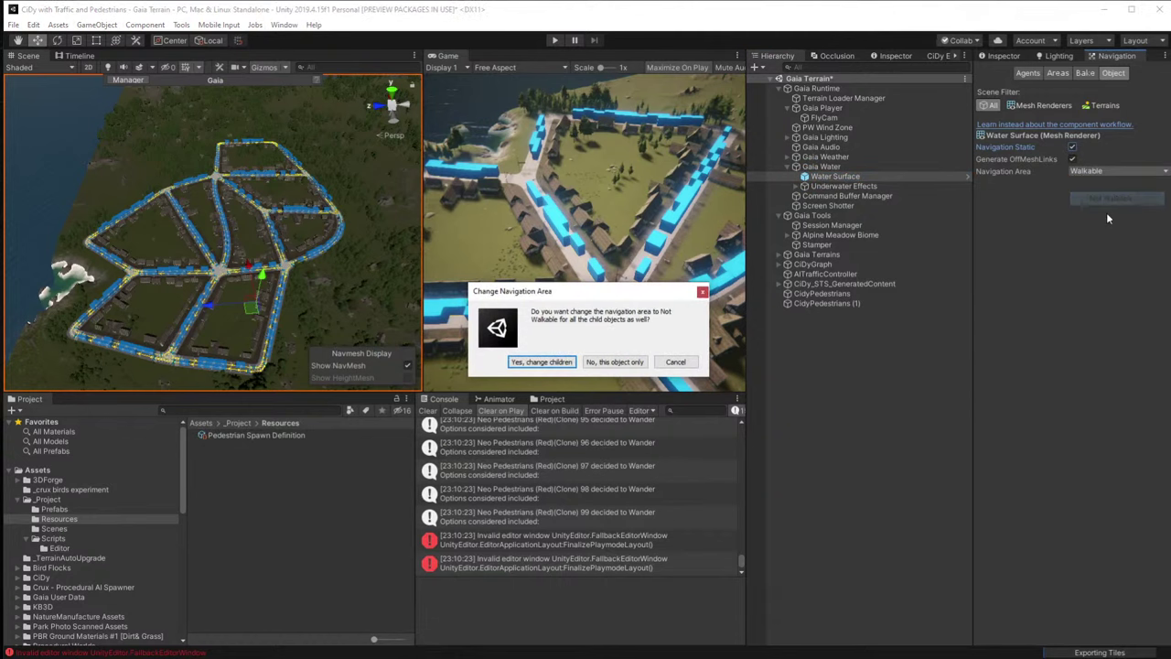
left_click(614, 363)
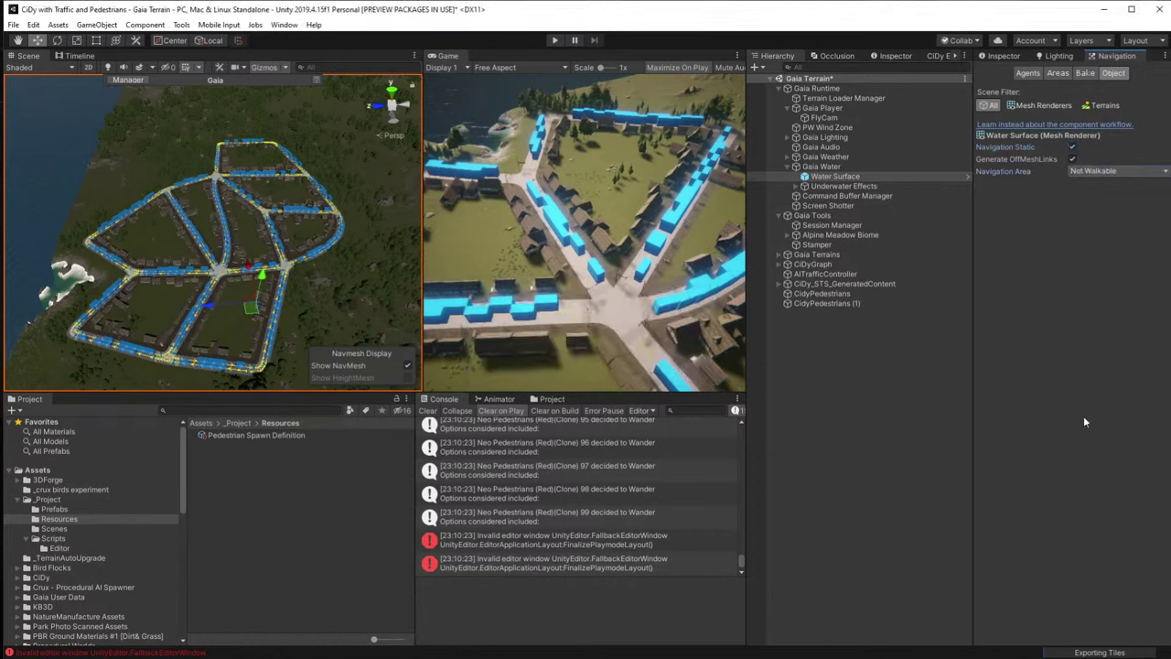
left_click(1085, 73)
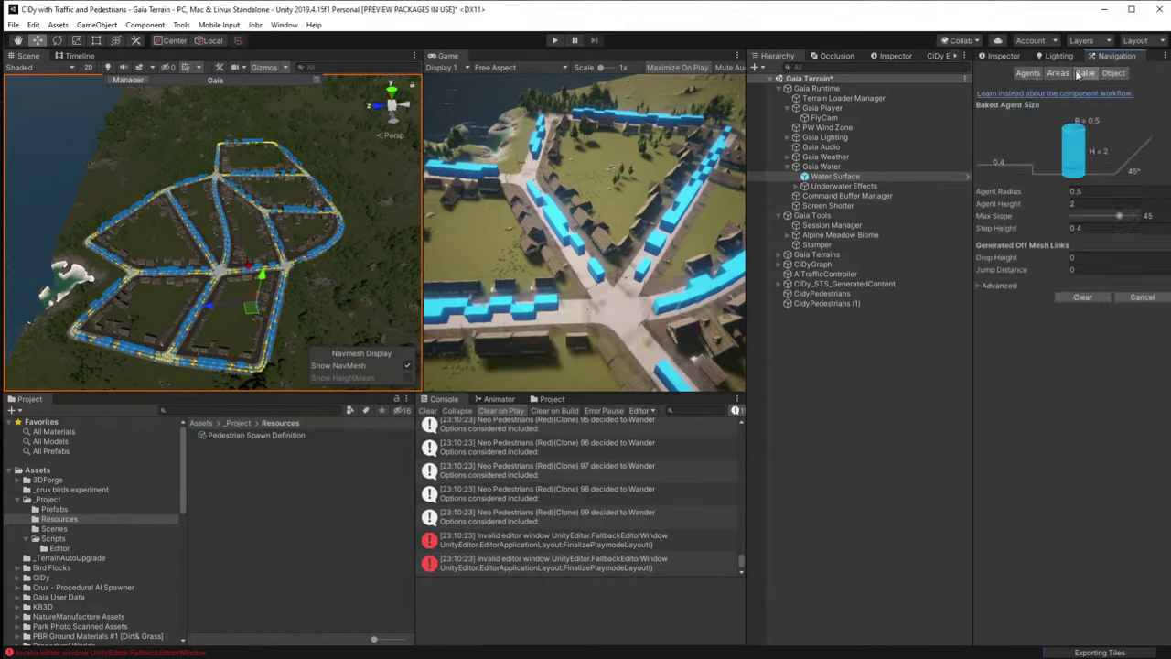
left_click(1134, 298)
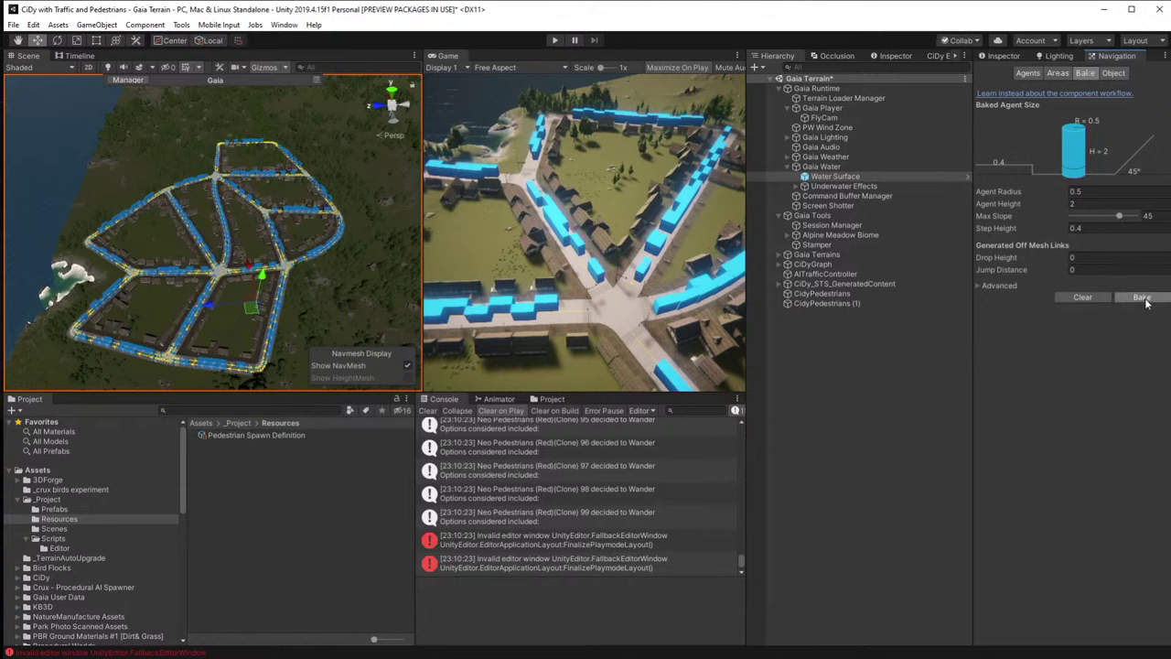
Restart the navmesh bake and then stop it again.
left_click(1143, 298)
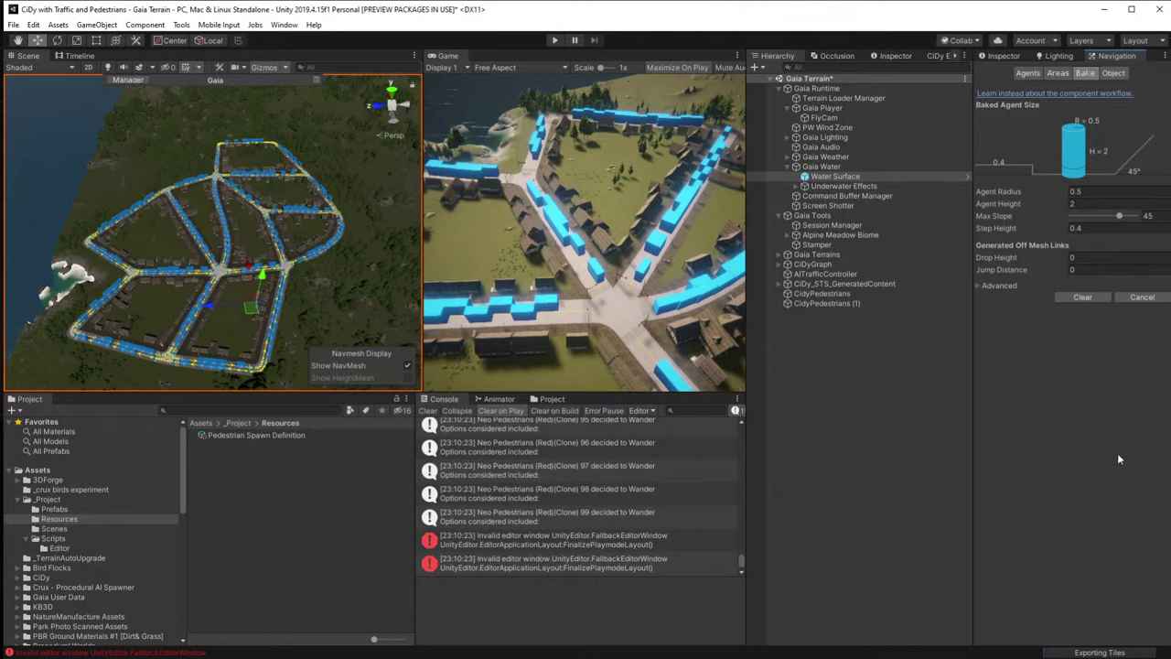
left_click(1141, 296)
Uncheck Navigation Static on Water Surface, applying the change to all its child objects.
left_click(1061, 72)
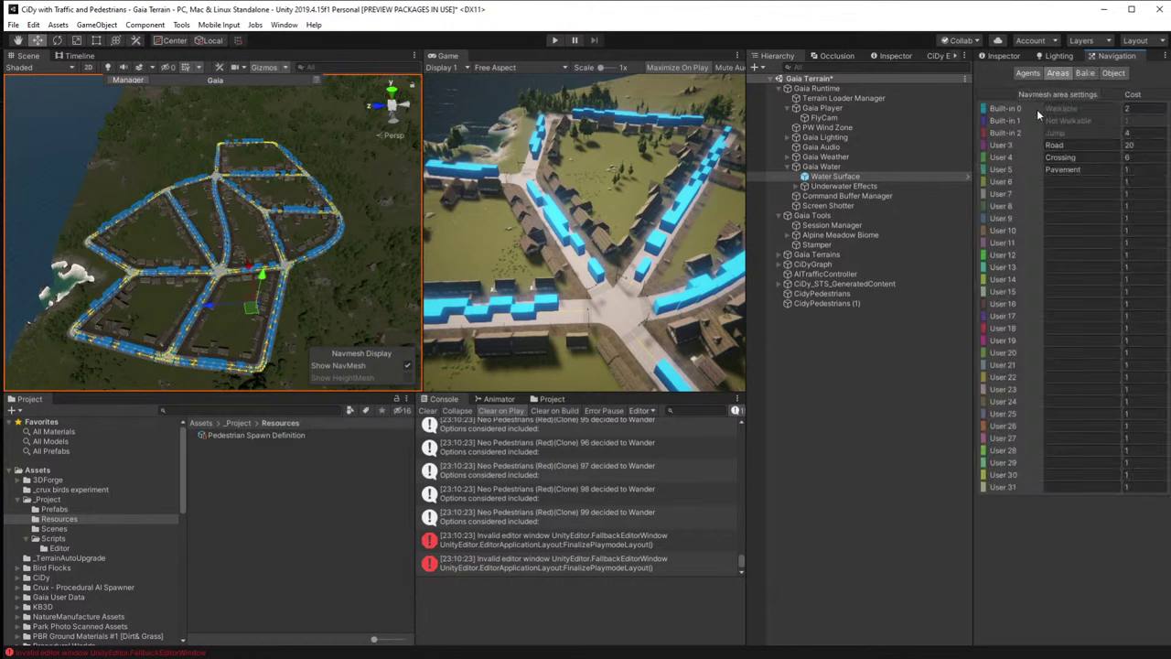
left_click(1115, 73)
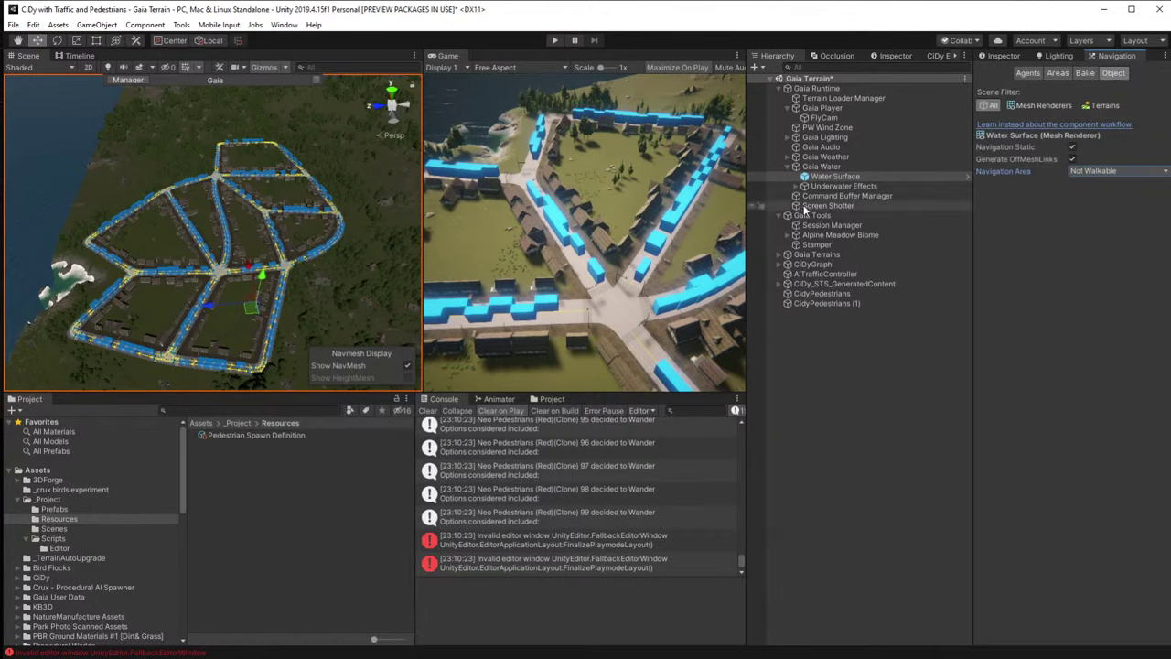
left_click(1072, 147)
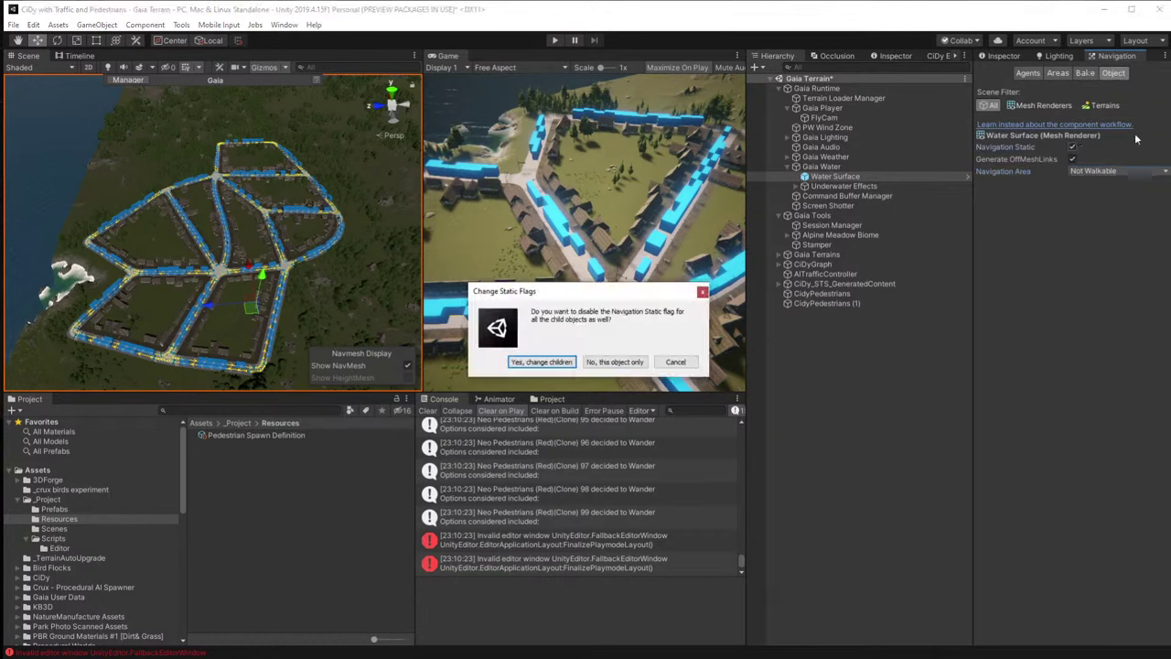
left_click(617, 362)
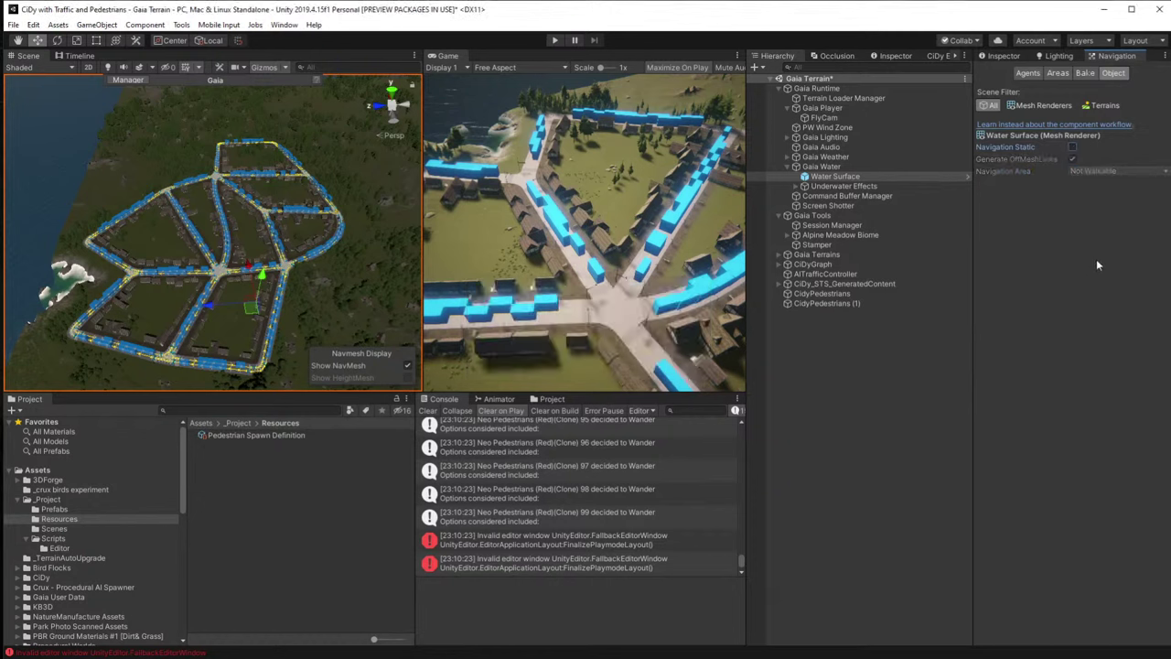
left_click(1072, 146)
key("Return")
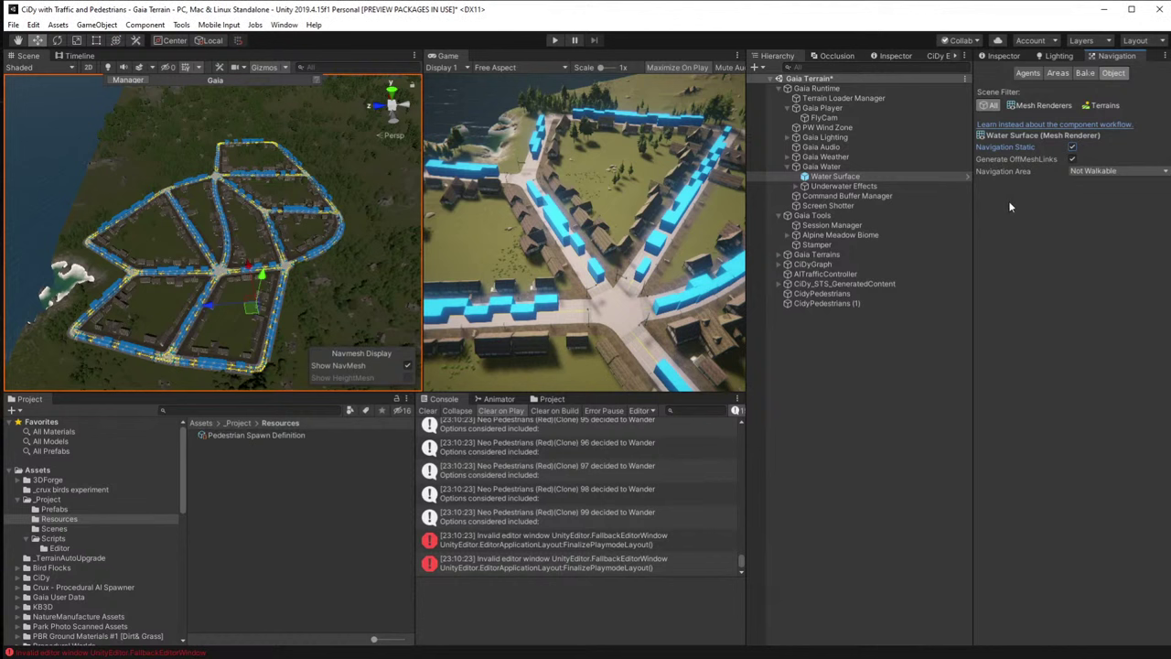
left_click(1072, 147)
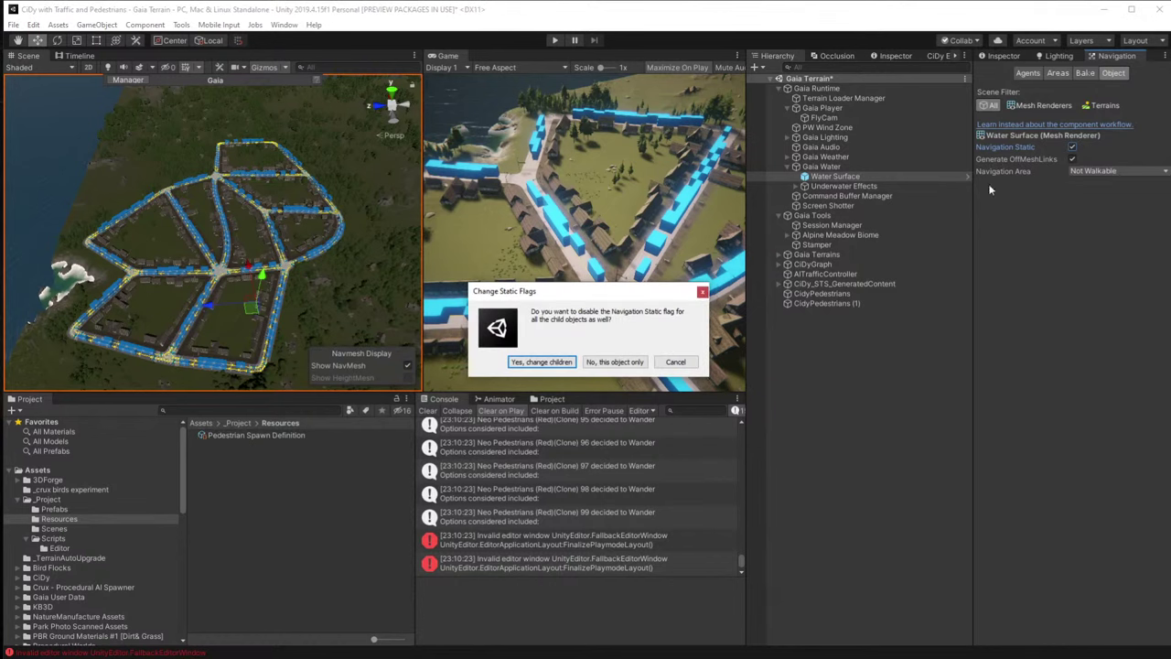
left_click(552, 364)
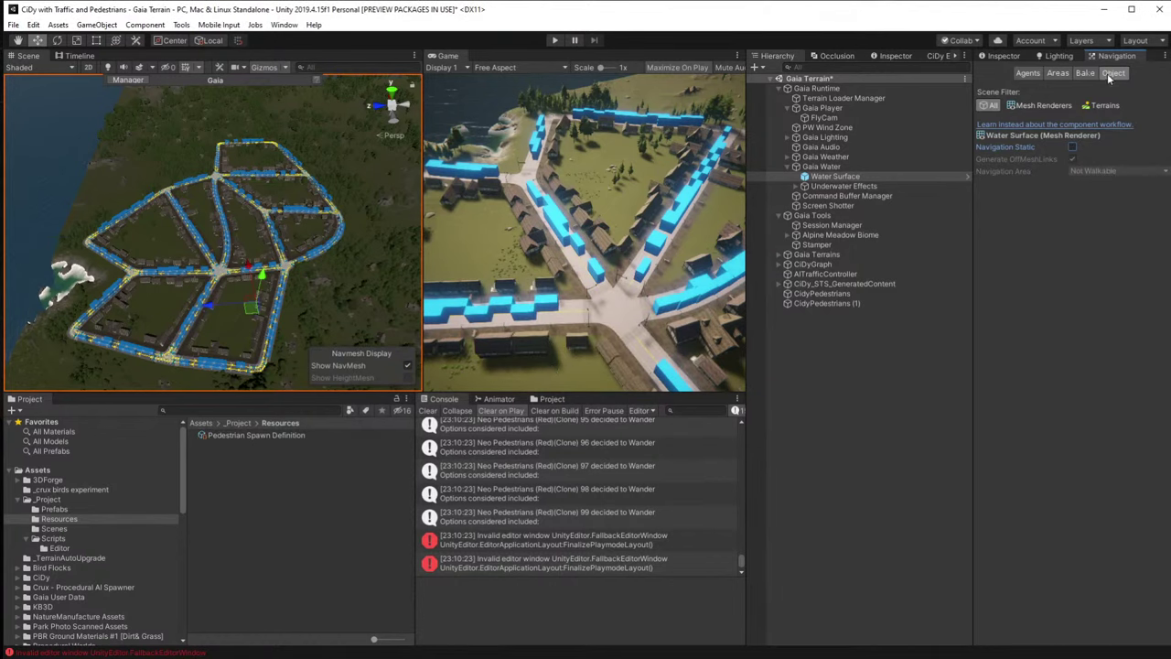
left_click(1085, 74)
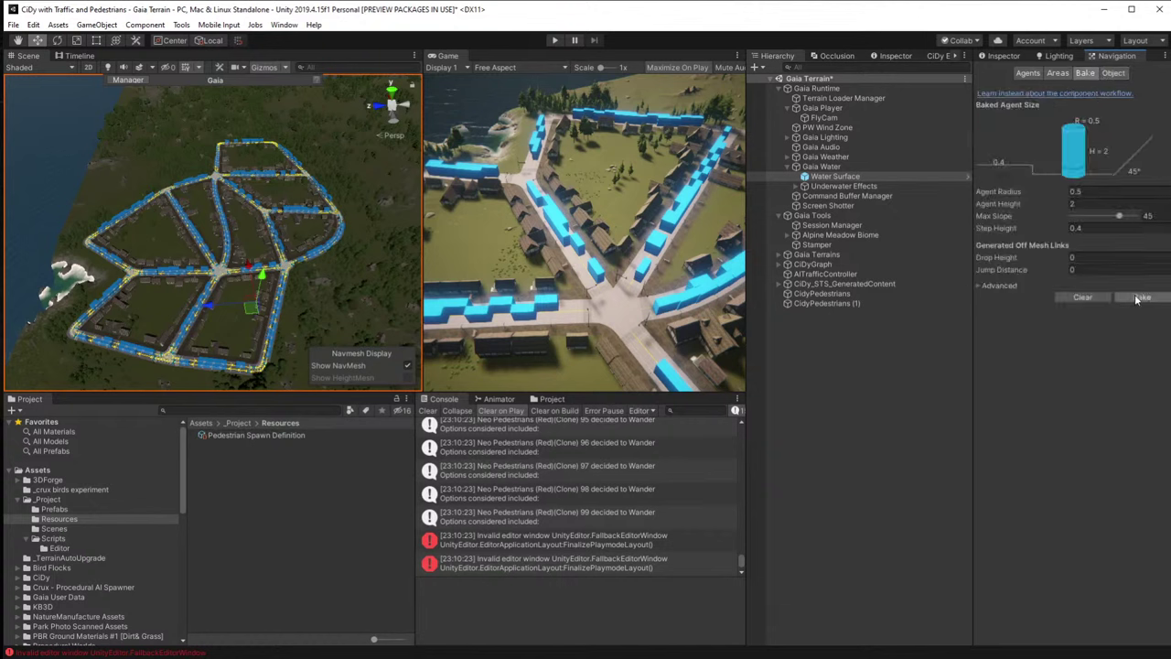
Rebake the navmesh over the terrain, then enter Play mode to watch cars drive.
left_click(1141, 300)
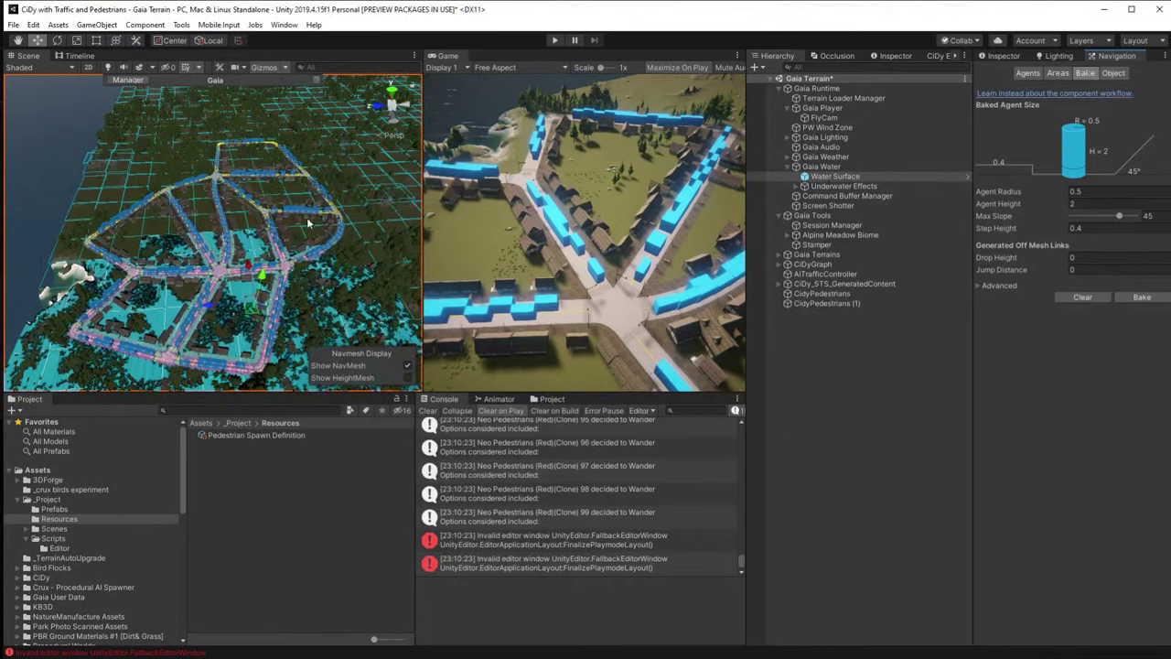
left_click(554, 39)
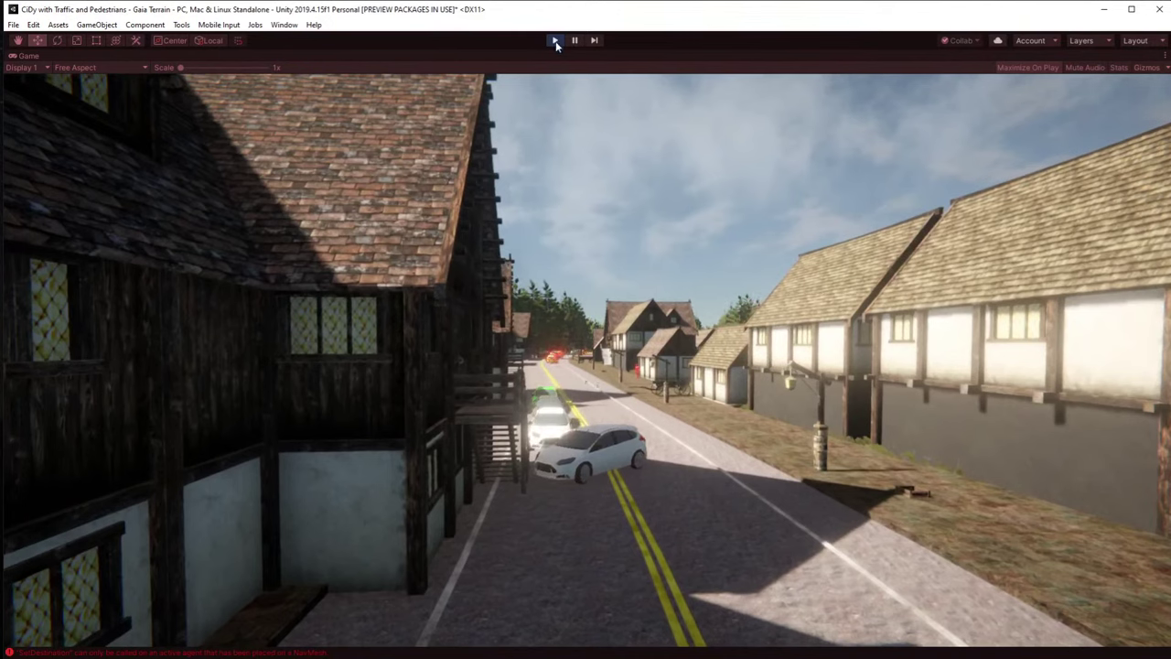
Leave Play mode via the Play button and Ctrl+P to restore the full editor.
left_click(555, 40)
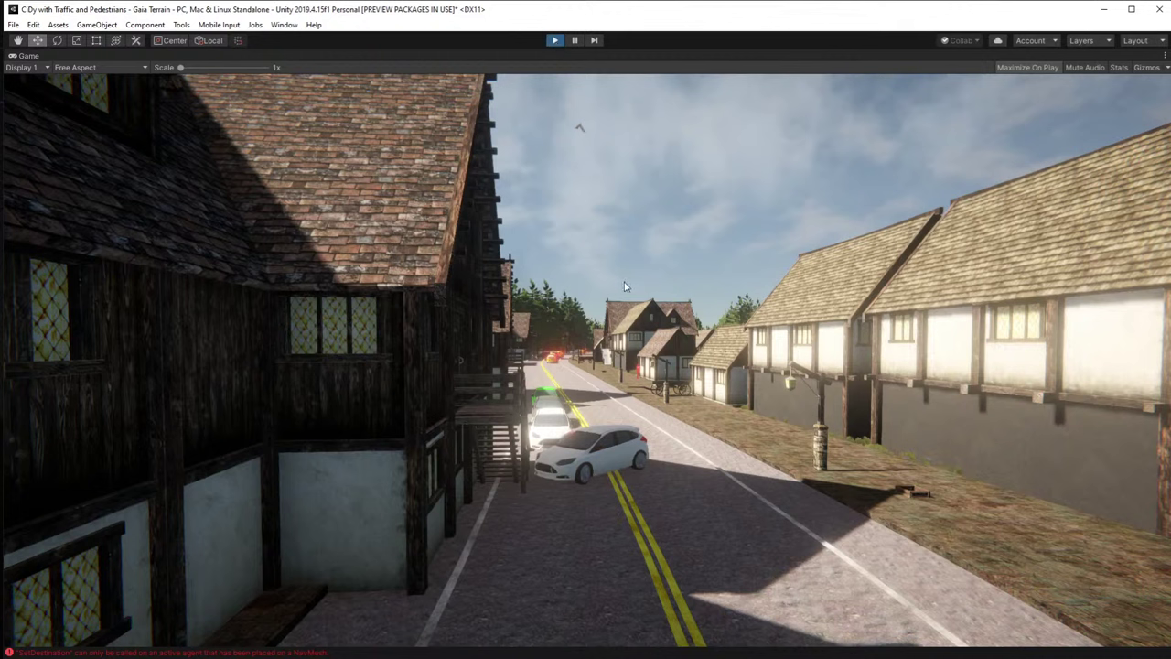
key("ctrl+p")
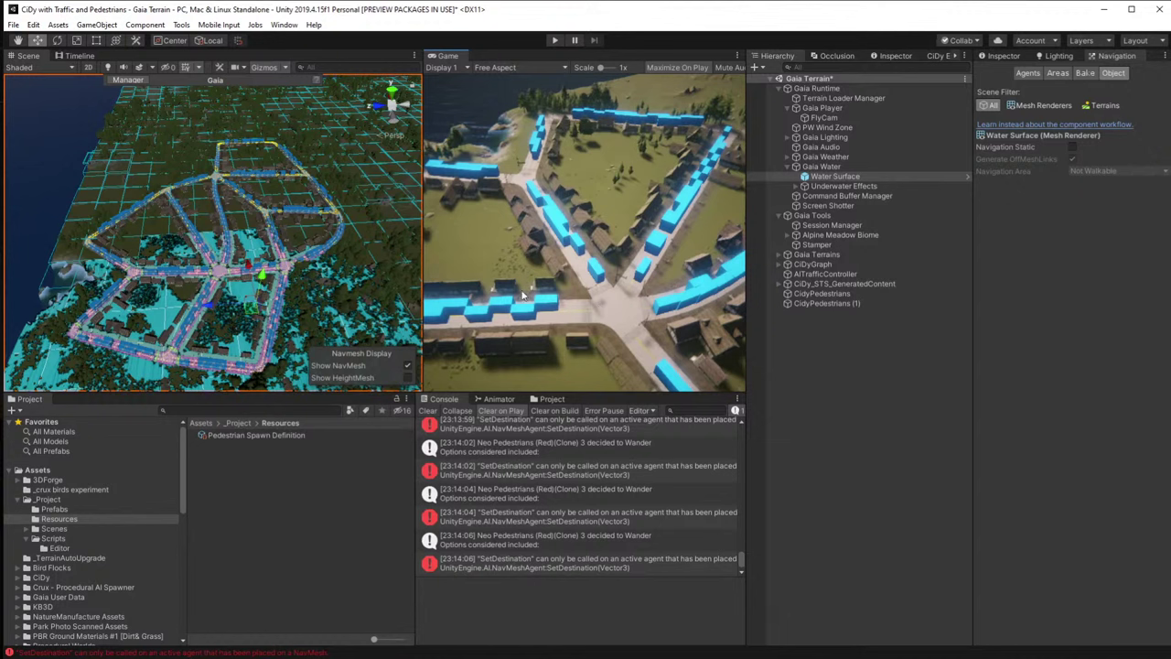
Fly the Scene camera forward over the town and tilt it to an oblique view.
right_click_drag(259, 279, 183, 237)
key("w")
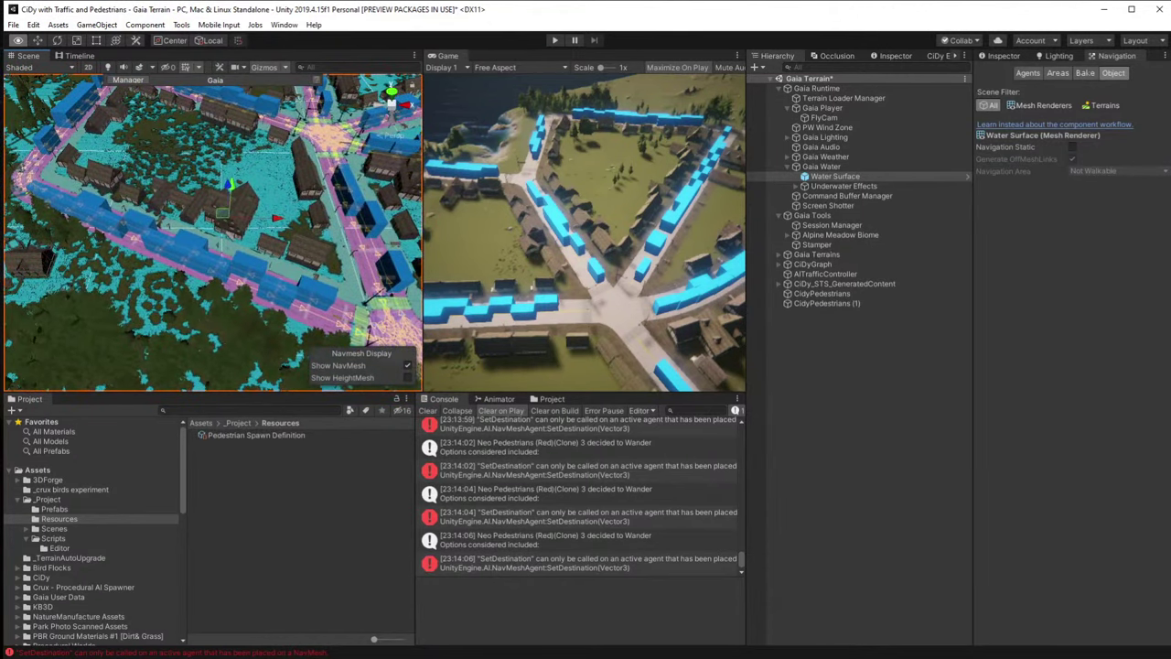
right_click_drag(212, 274, 293, 240)
Select the terrain and run CiDy's Generate Cell twice to rebuild buildings with new seeds.
left_click(290, 250)
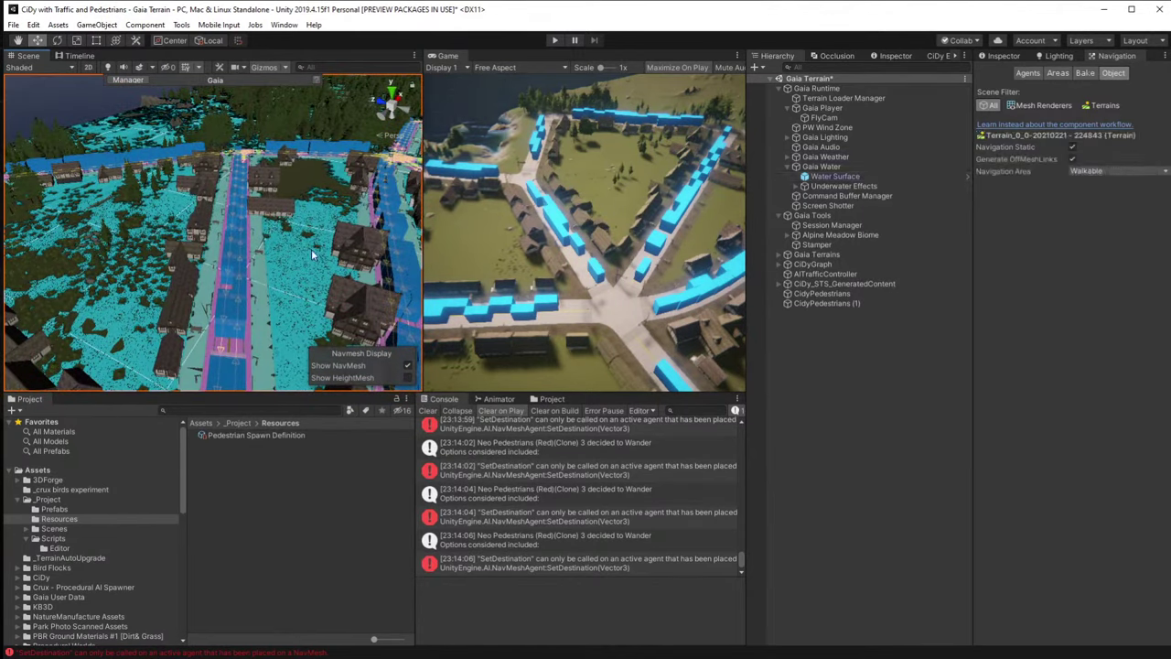
left_click(943, 57)
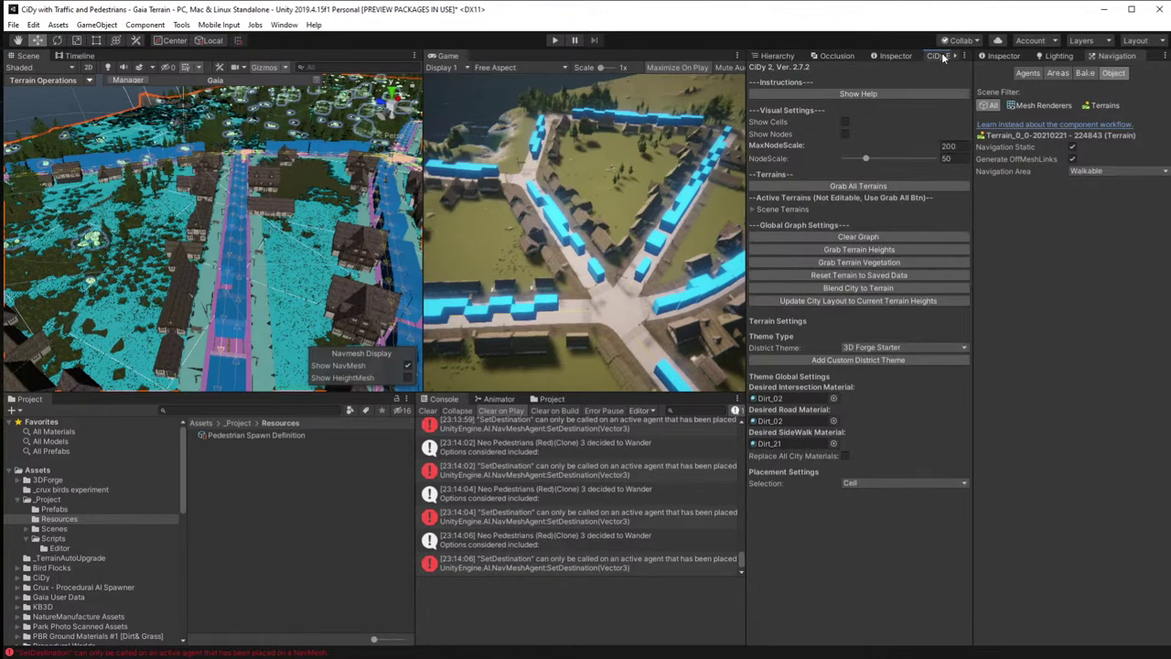
left_click(845, 123)
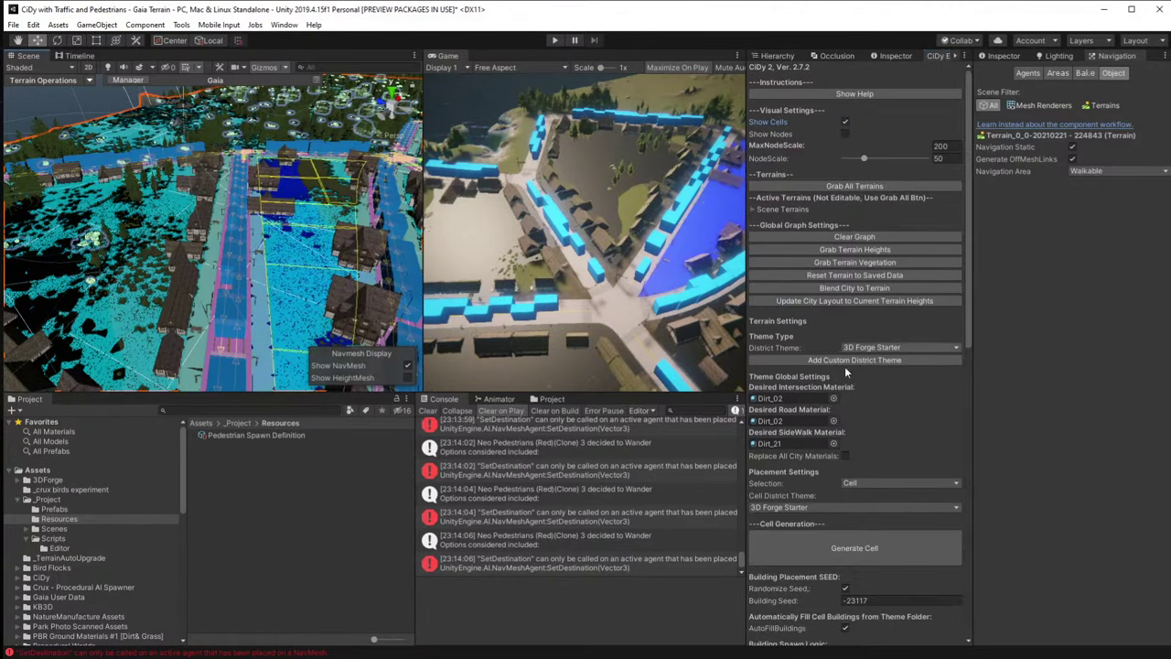
scroll(882, 396, "down", 2)
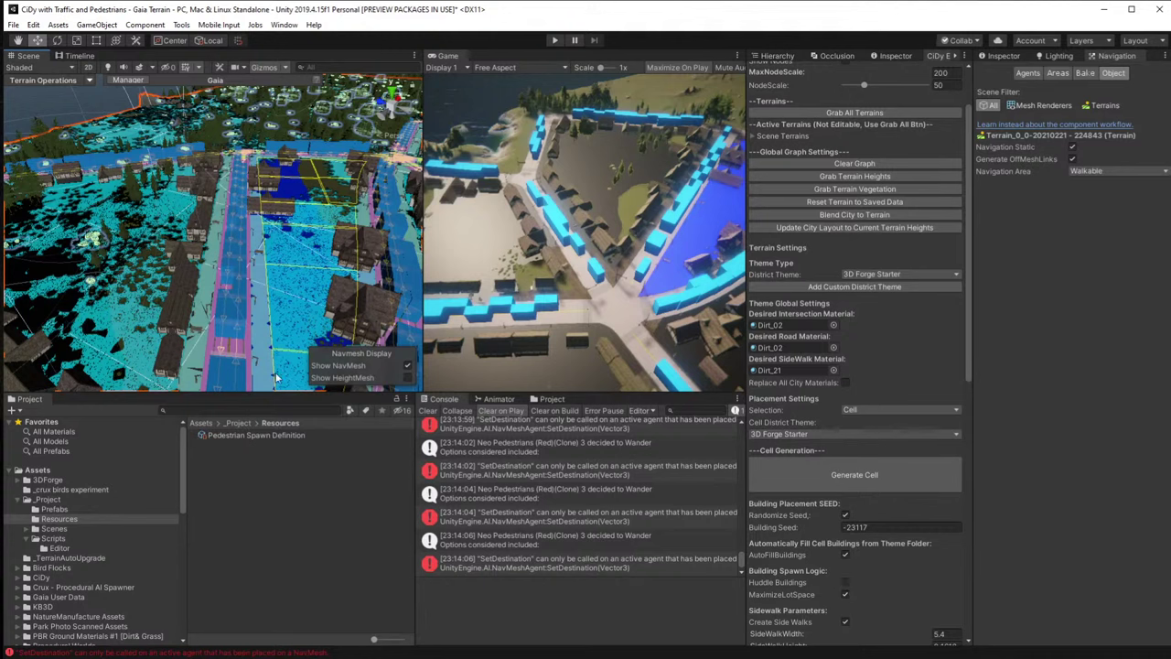
left_click_drag(243, 259, 294, 230, "alt")
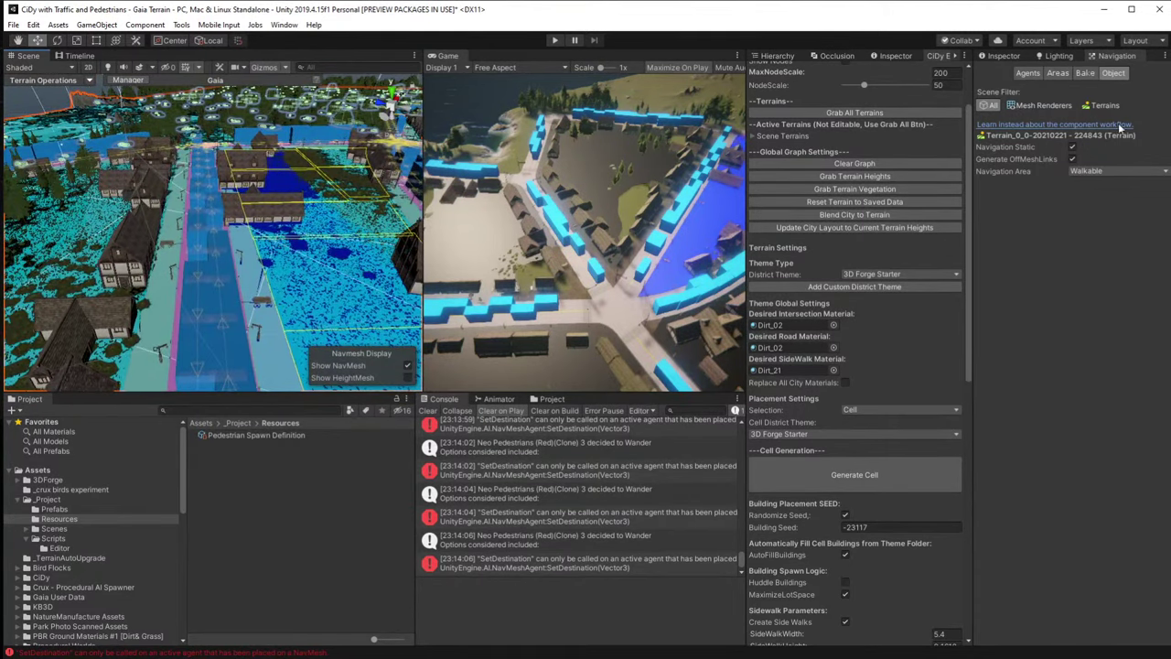
key("ctrl+3")
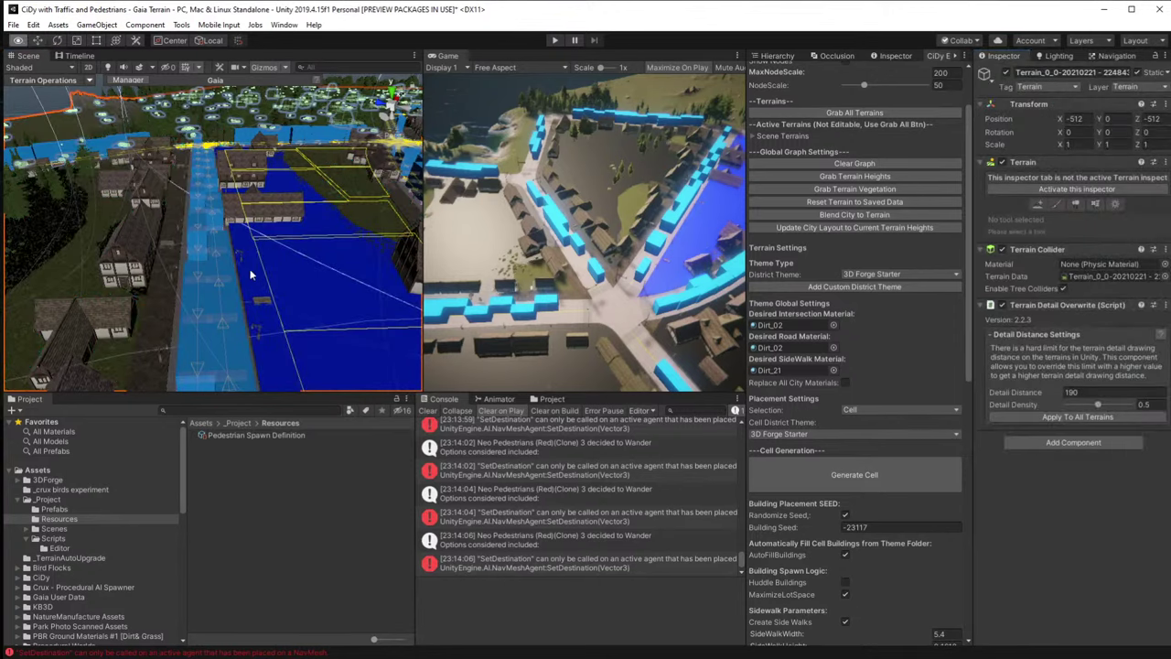
left_click_drag(249, 267, 256, 249, "alt")
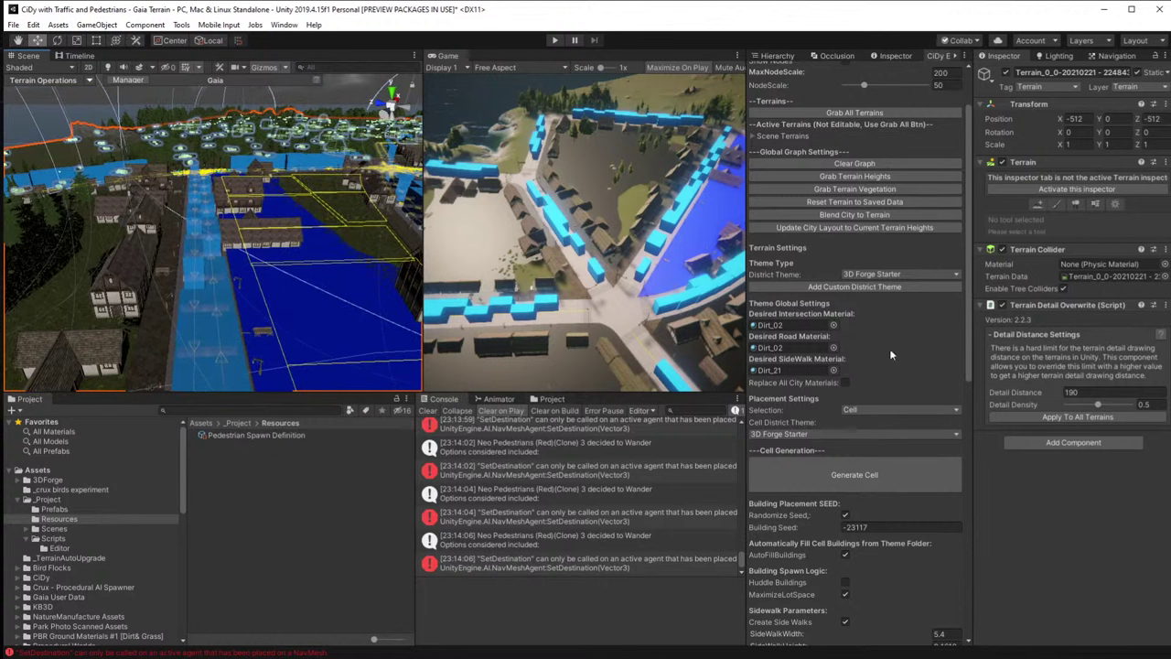
left_click(860, 464)
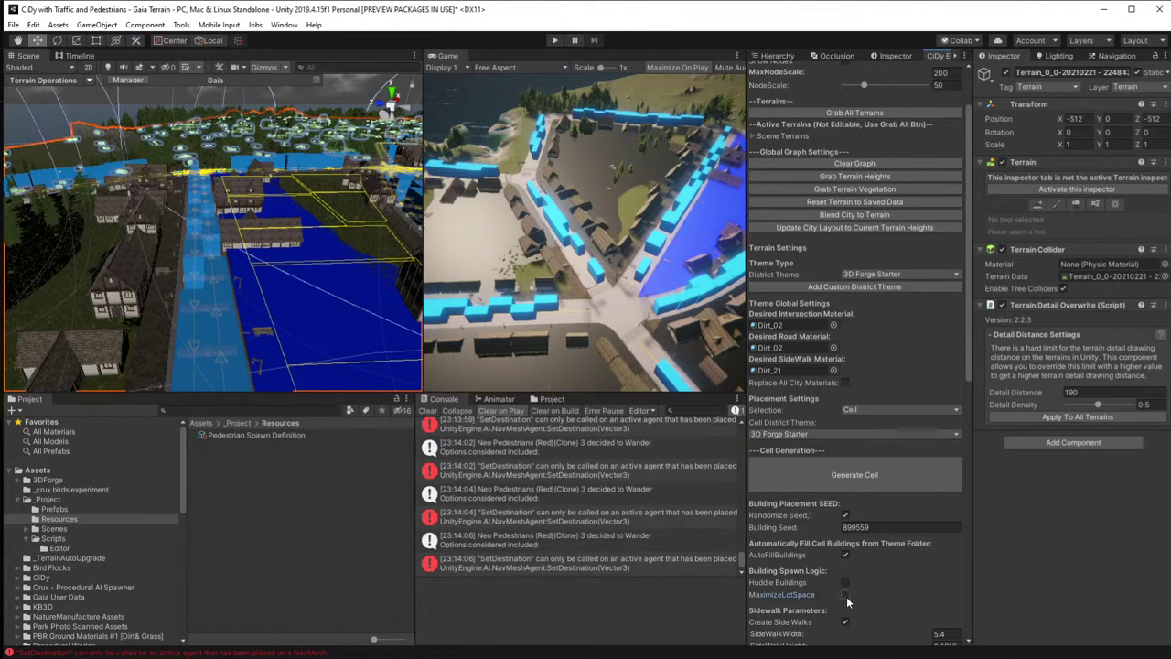
left_click(874, 488)
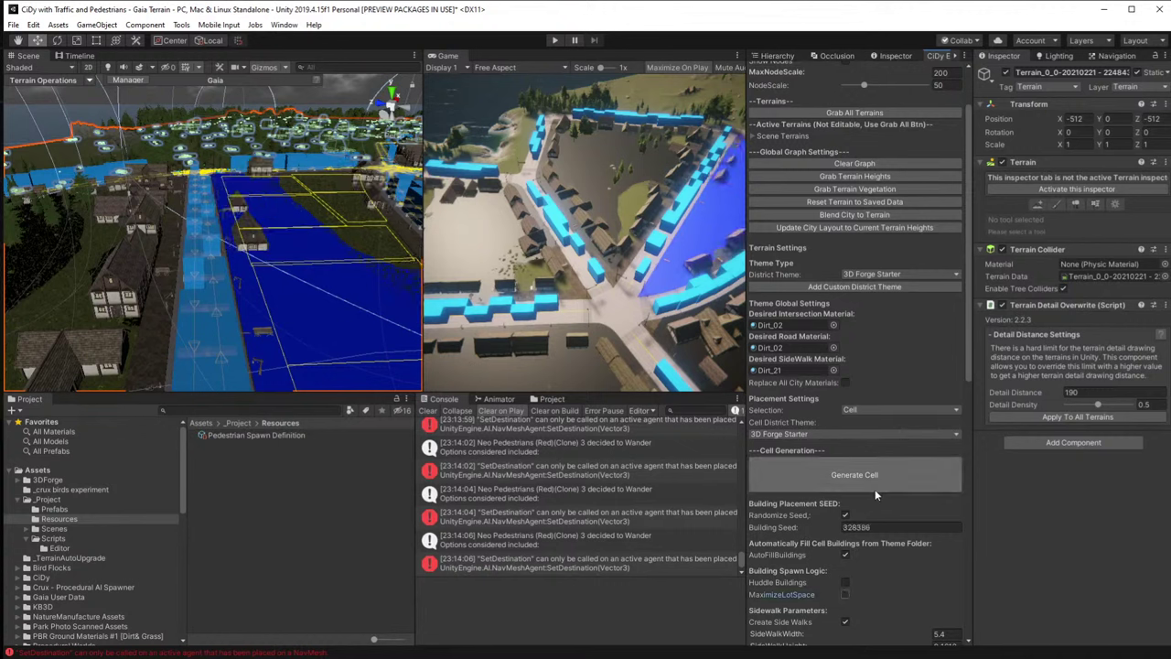
Select the Neo Pedestrians (Red) prefab in the Prefabs folder.
right_click_drag(366, 274, 277, 212)
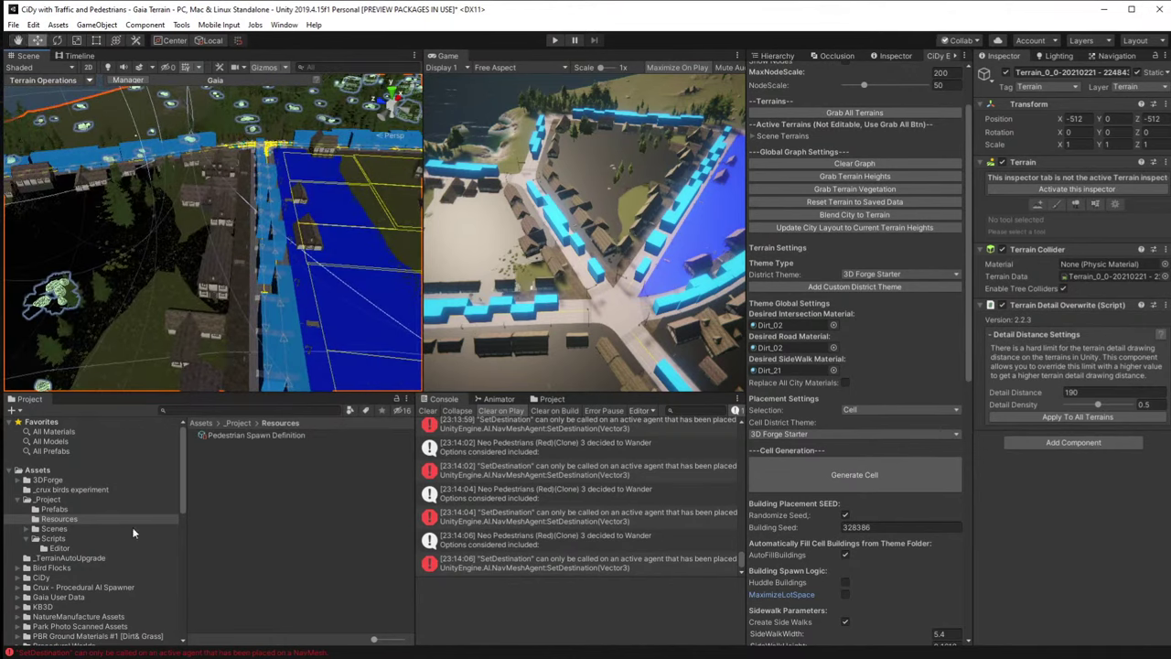
left_click(57, 510)
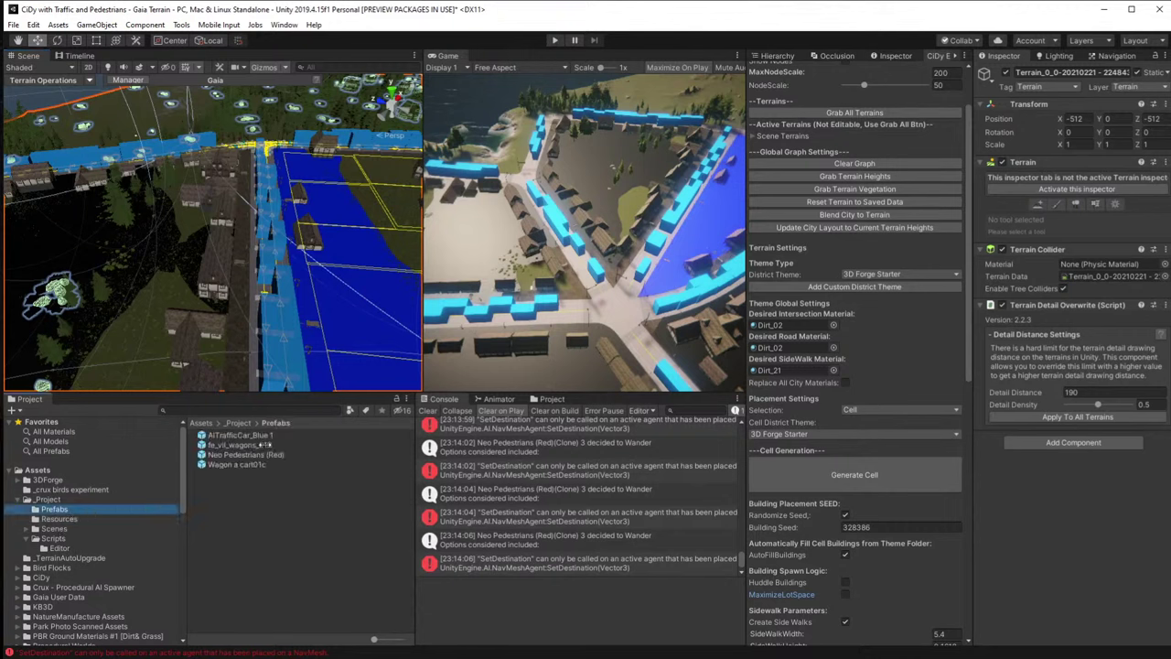
left_click(247, 455)
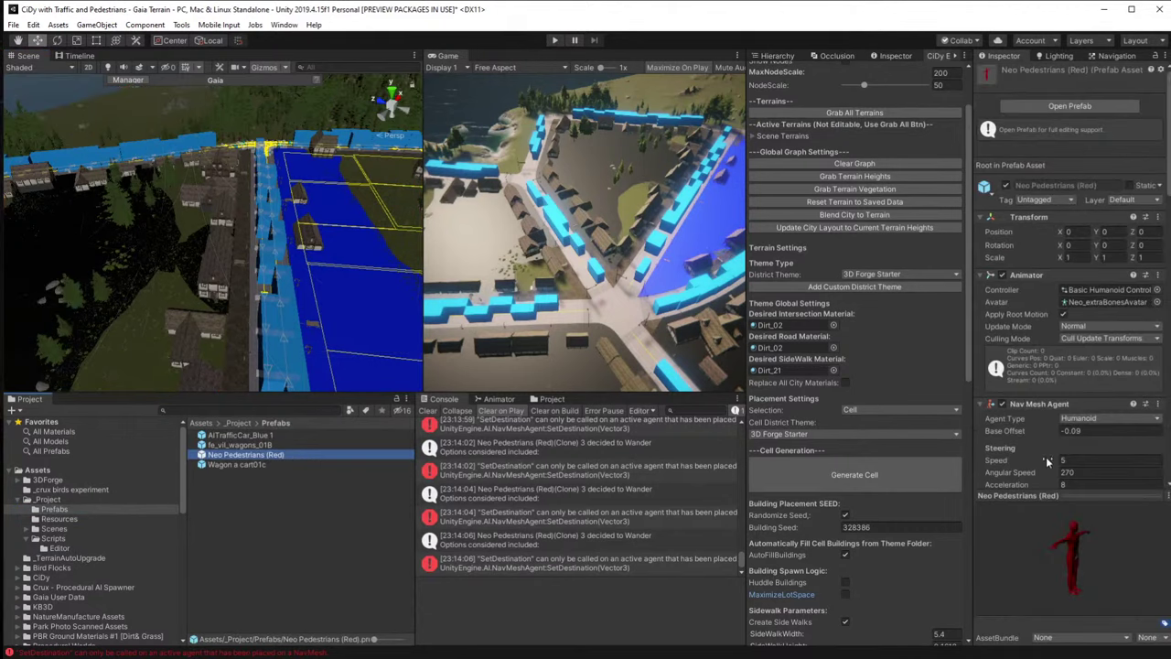
scroll(1052, 443, "down", 5)
Open Neo Pedestrians (Red) and set Wander only Behaviour's NavMesh Area Mask to Pavement only.
left_click(777, 56)
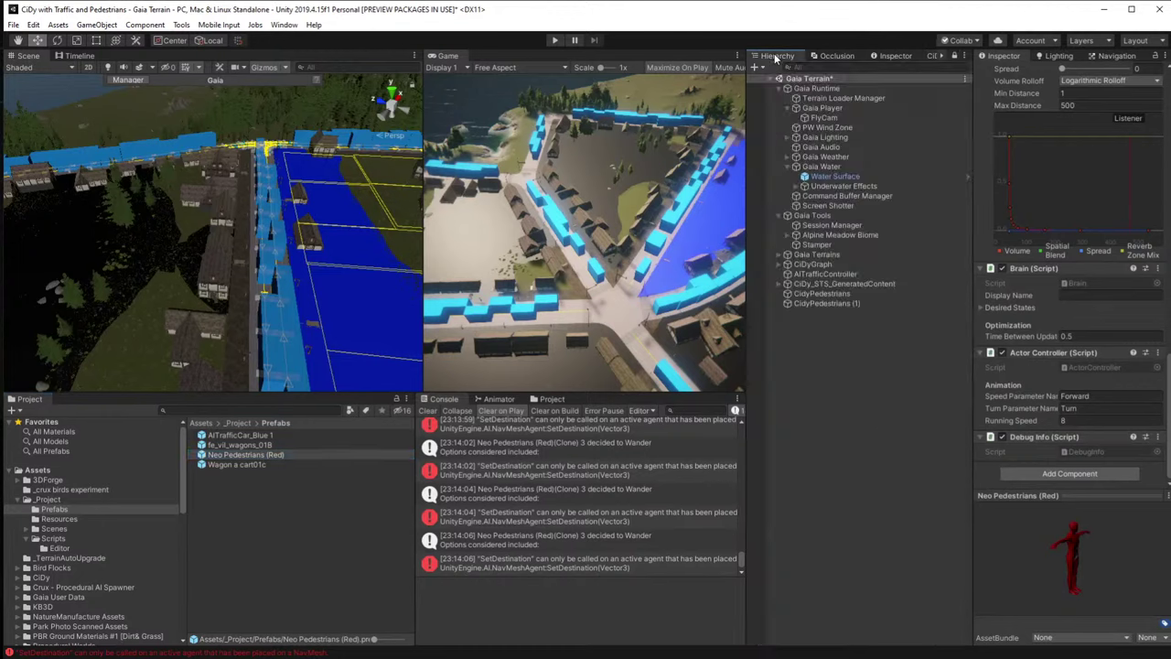
left_click(228, 456)
double_click(228, 458)
left_click(838, 339)
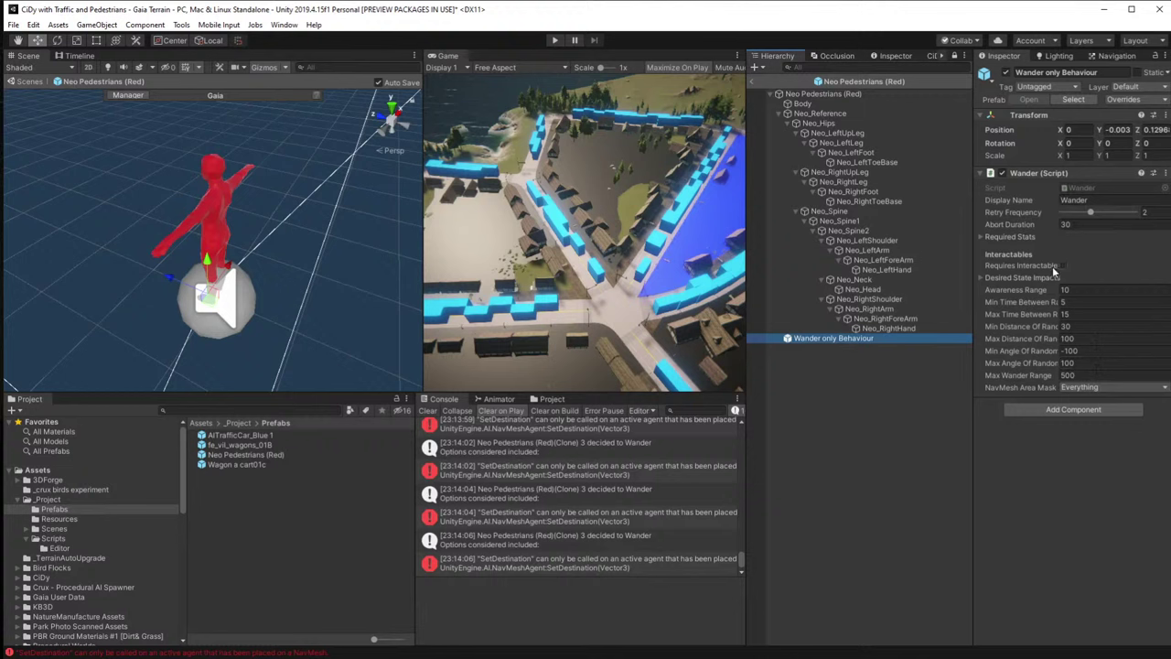
left_click(1081, 387)
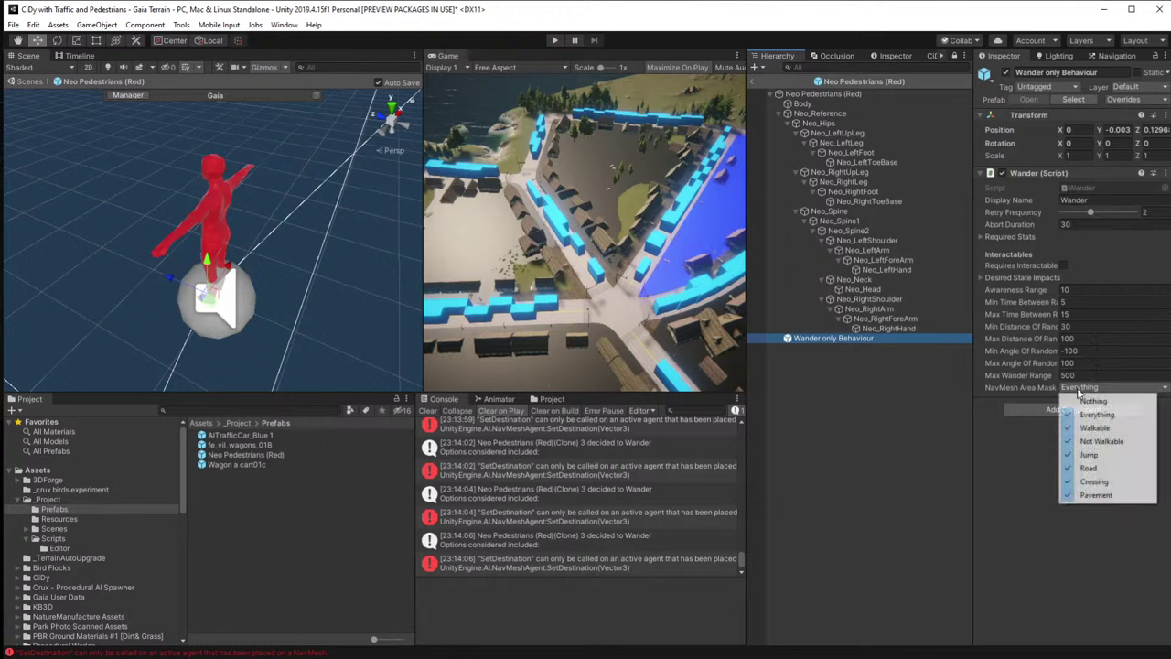
left_click(1093, 400)
left_click(1089, 387)
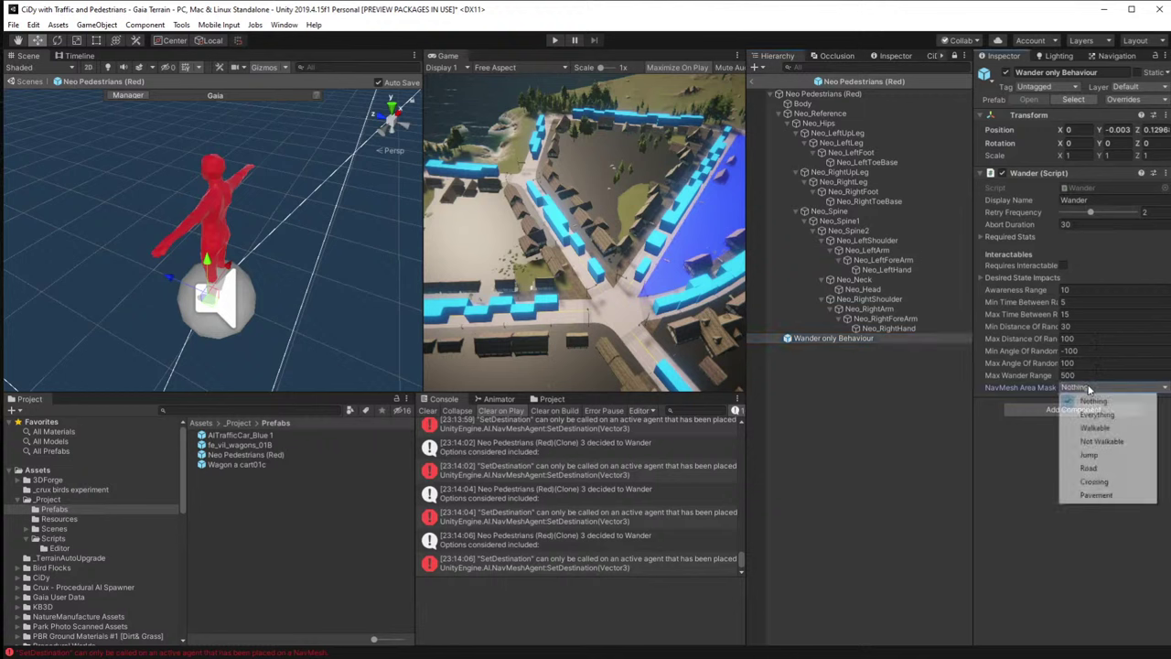
left_click(1096, 495)
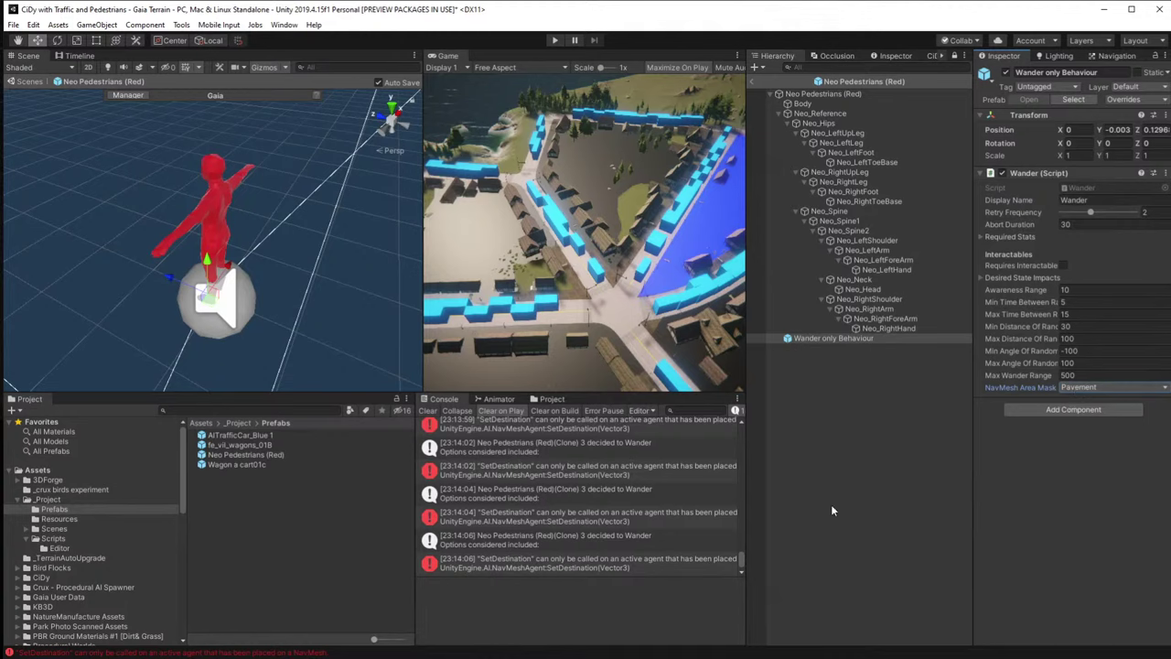
Widen the panels and console to read the SetDestination error's stack trace.
left_click_drag(744, 475, 790, 473)
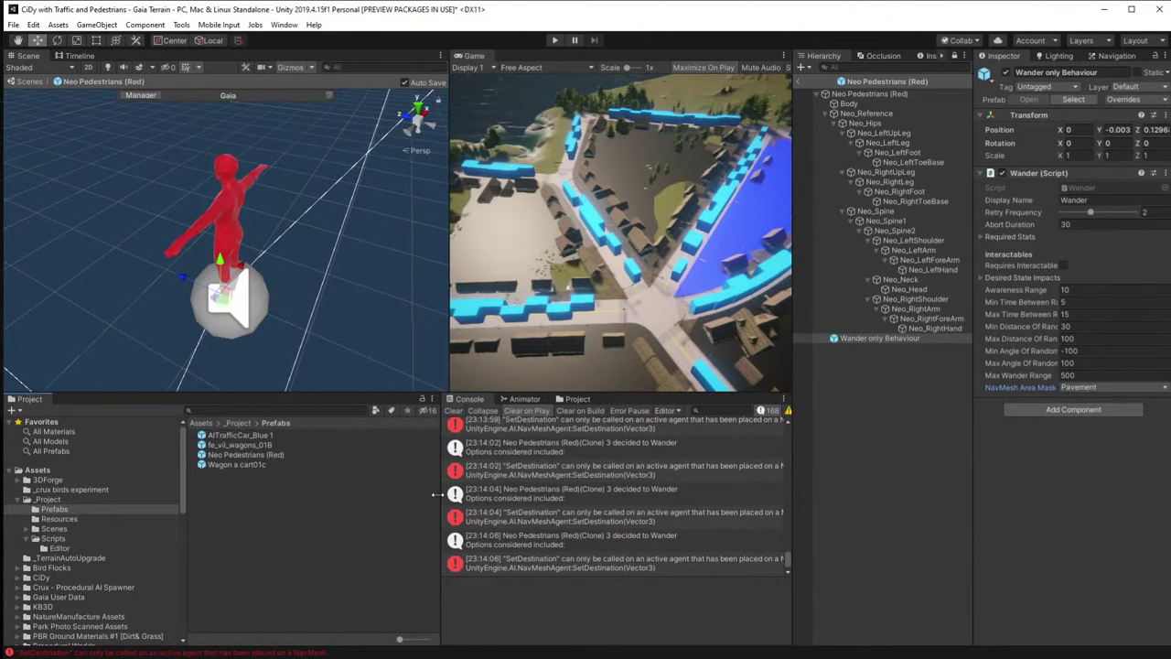
left_click_drag(443, 494, 383, 494)
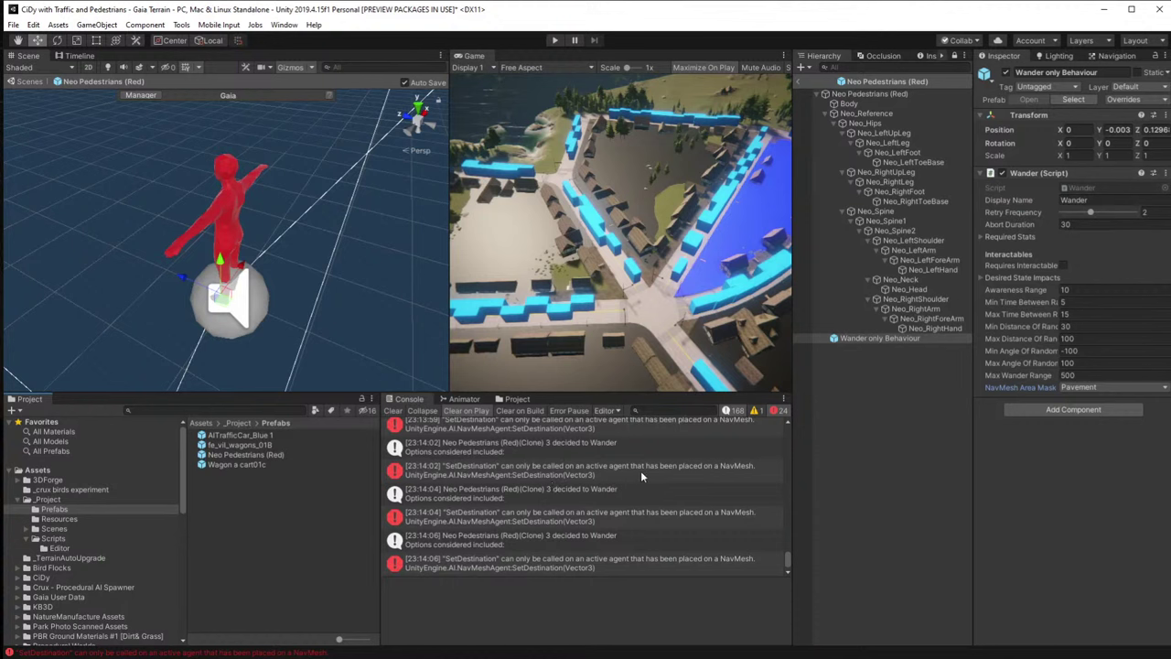
left_click(571, 474)
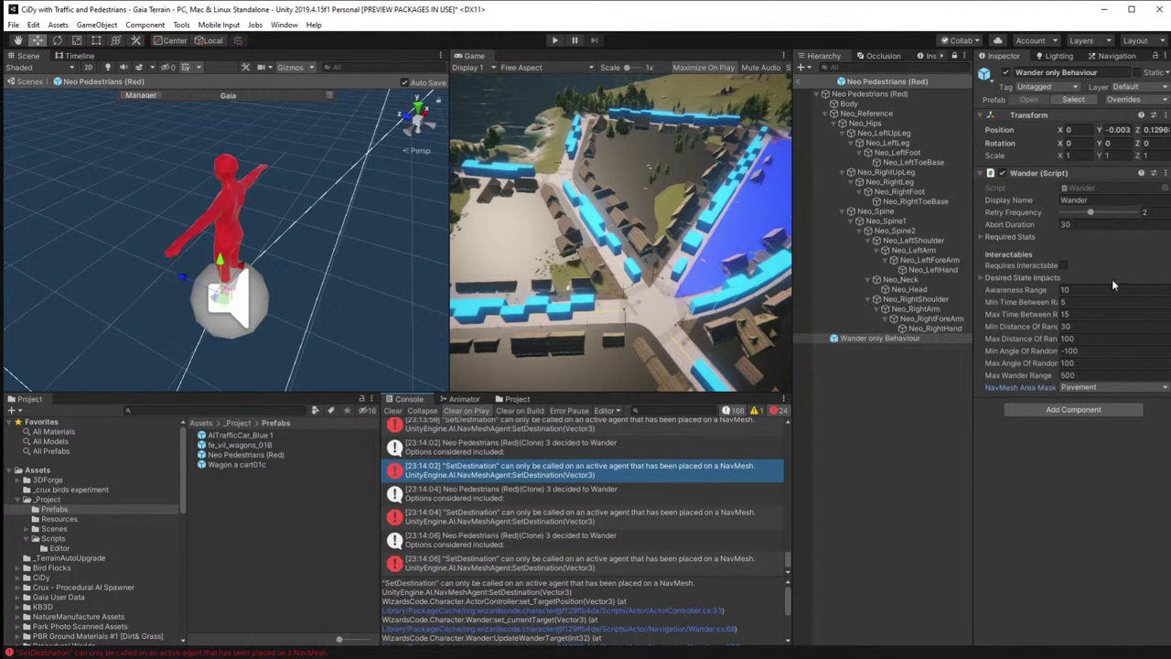
Show the NavMesh overlay, exit prefab mode back to the scene, and clear the Console.
left_click(1115, 55)
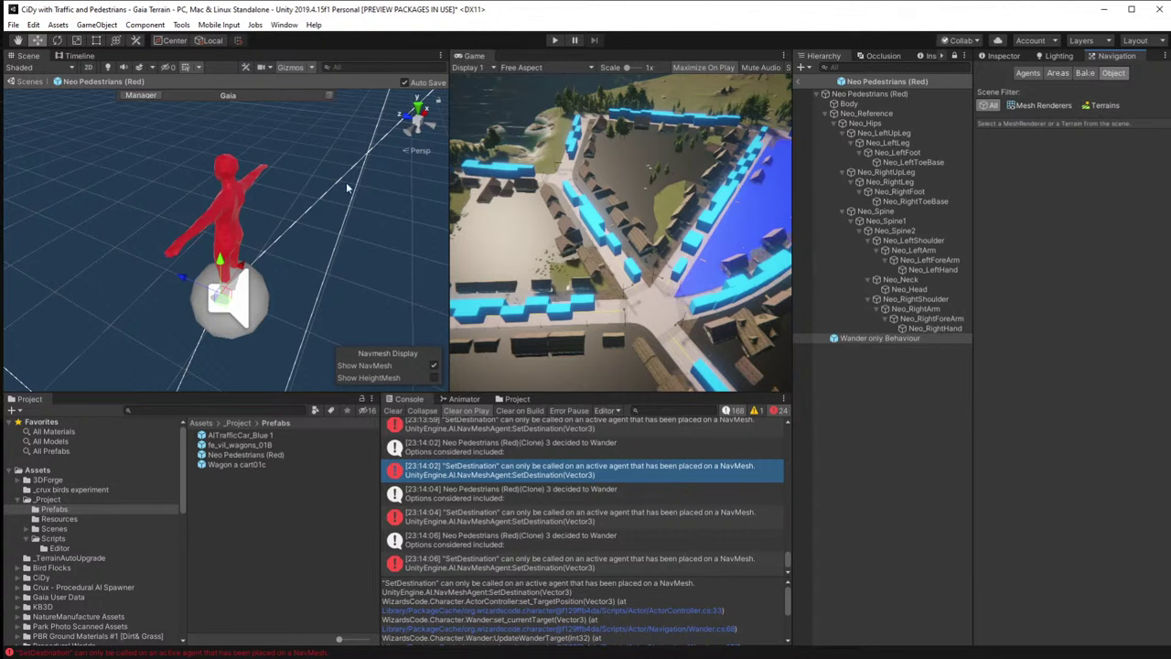
left_click(798, 81)
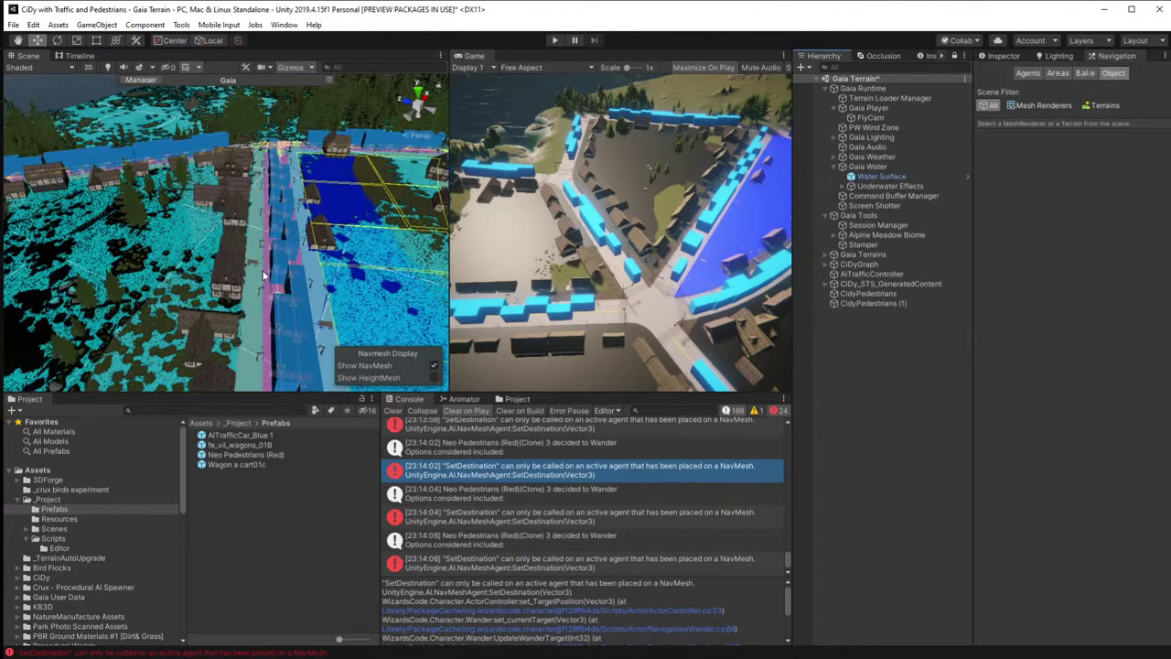
right_click_drag(264, 274, 951, 285)
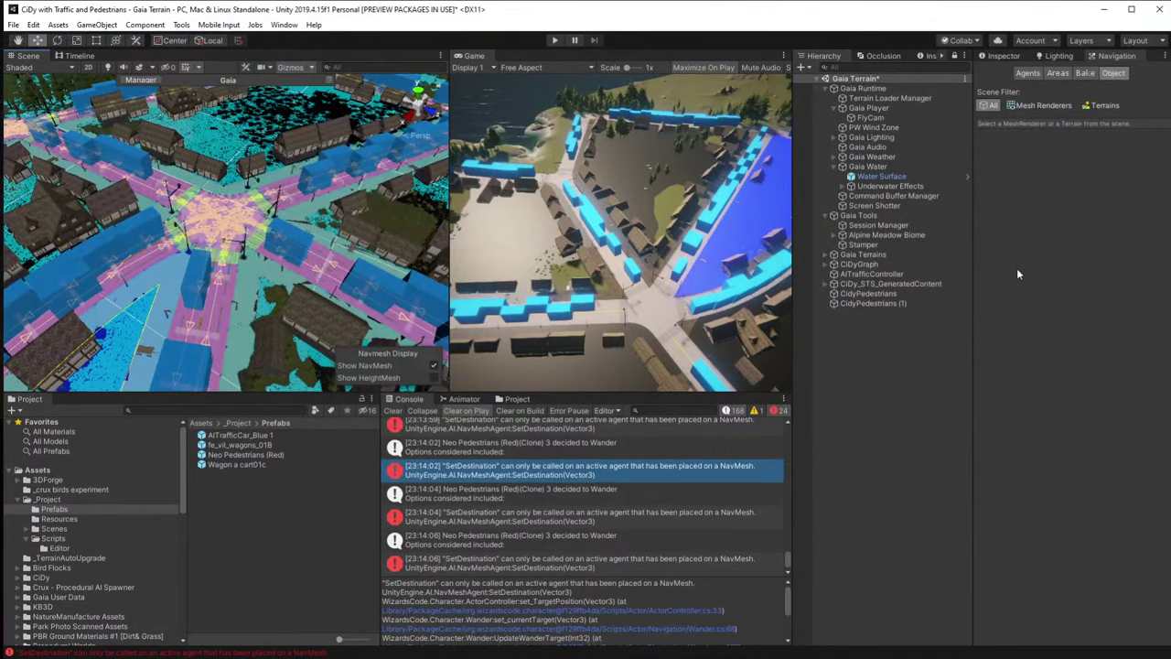
left_click(393, 411)
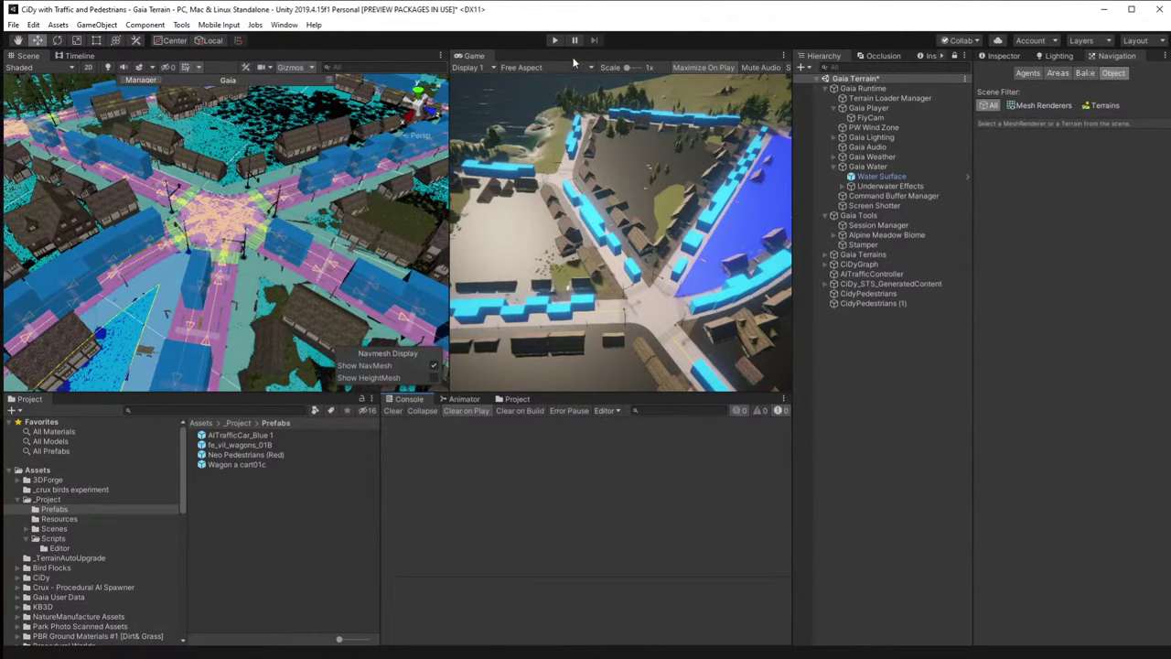
Start Play mode, maximize the Game view, and fly the camera over the town toward the intersection.
left_click(554, 40)
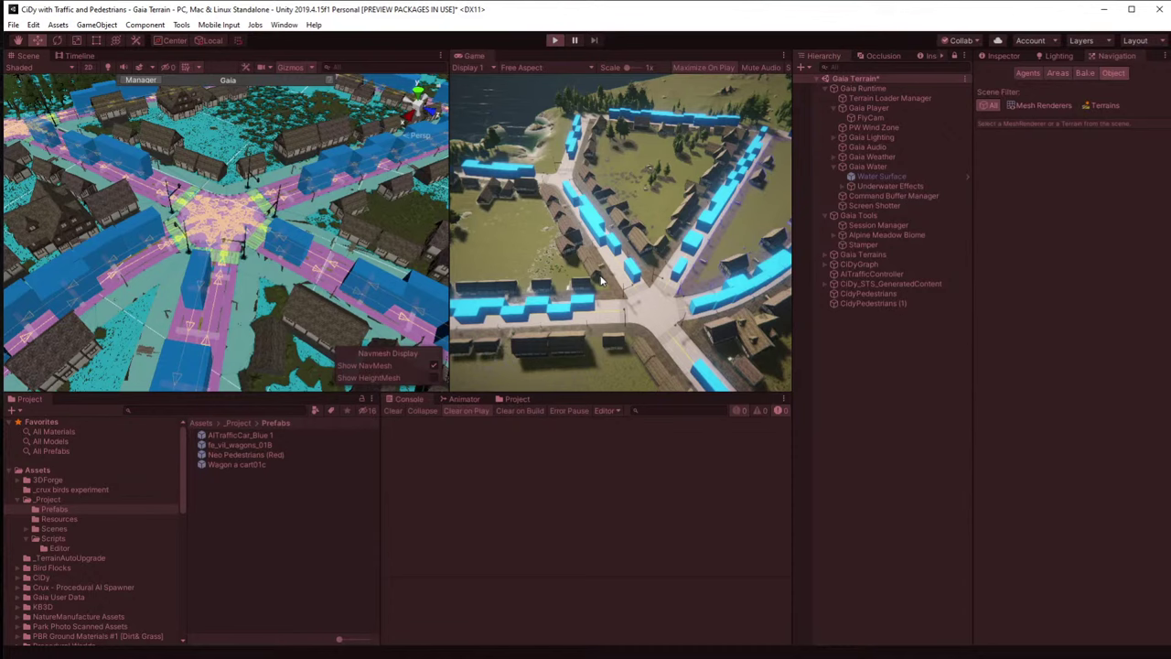
key("shift+space")
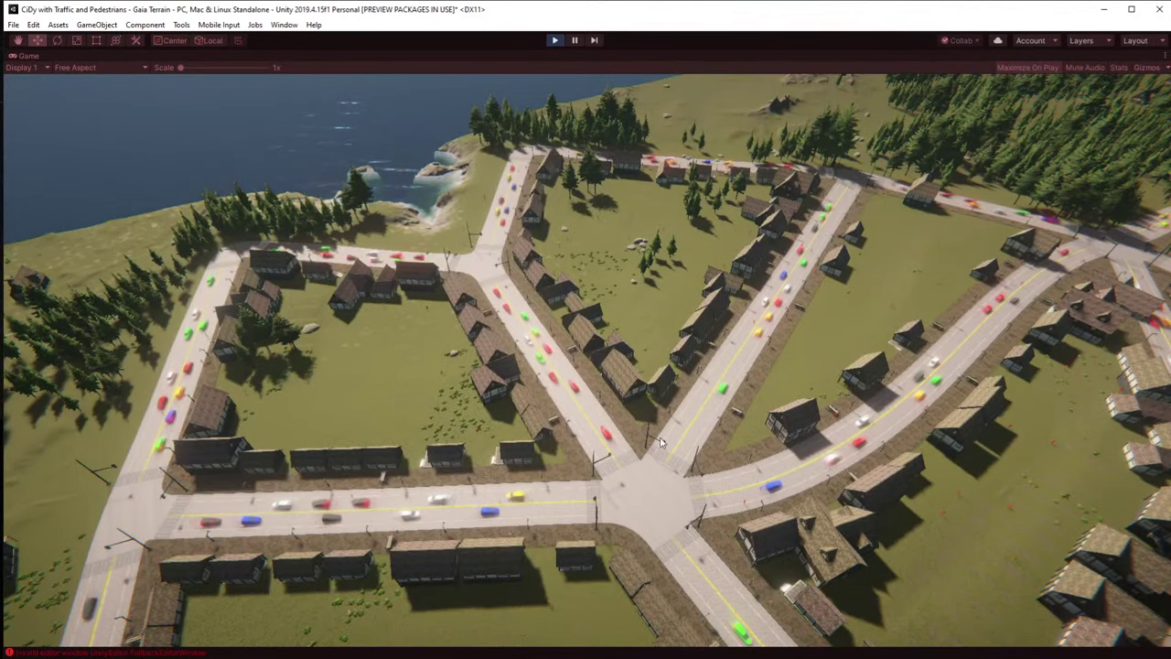
key("w")
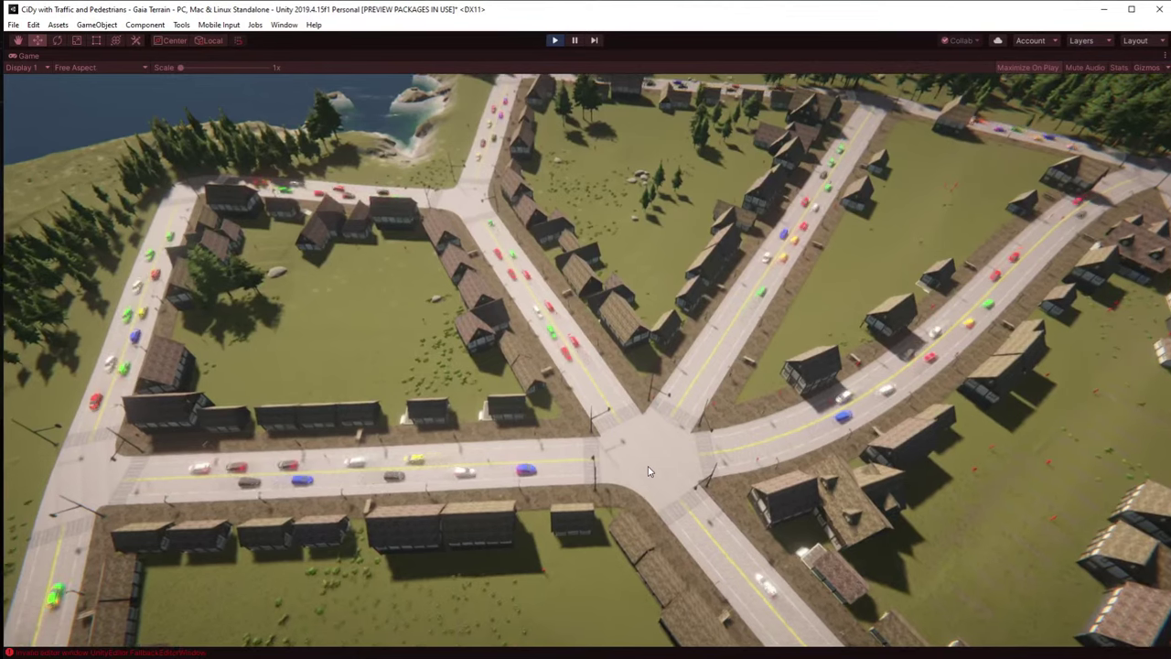
key("w")
right_click_drag(653, 492, 742, 476)
key("w")
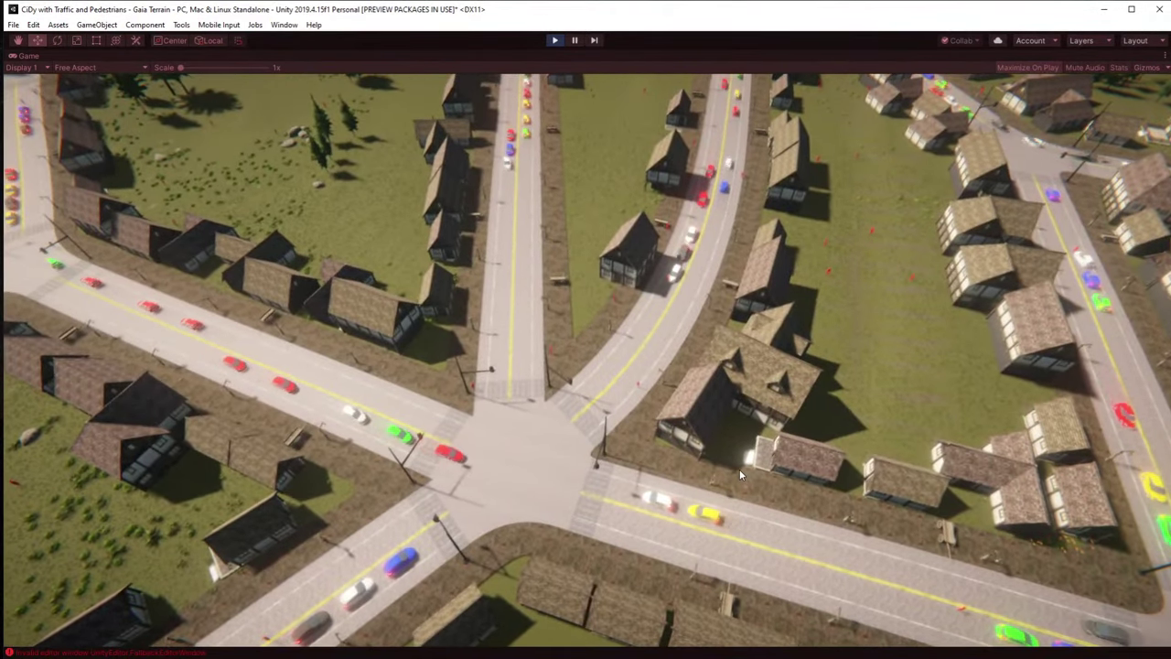
key("w")
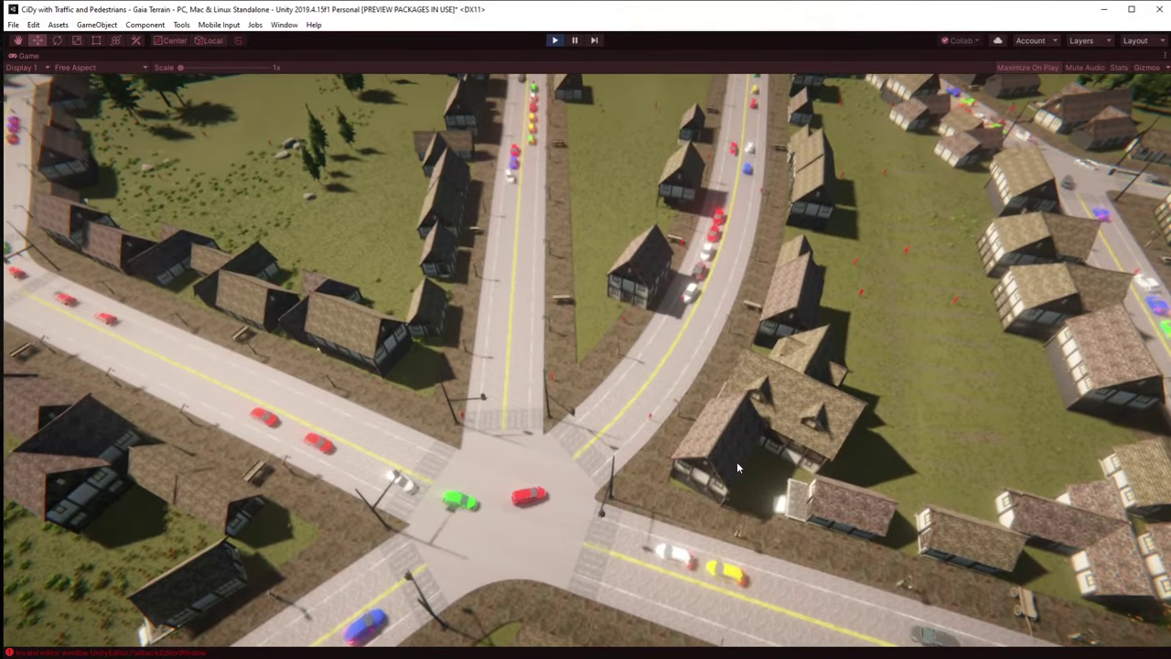
key("w")
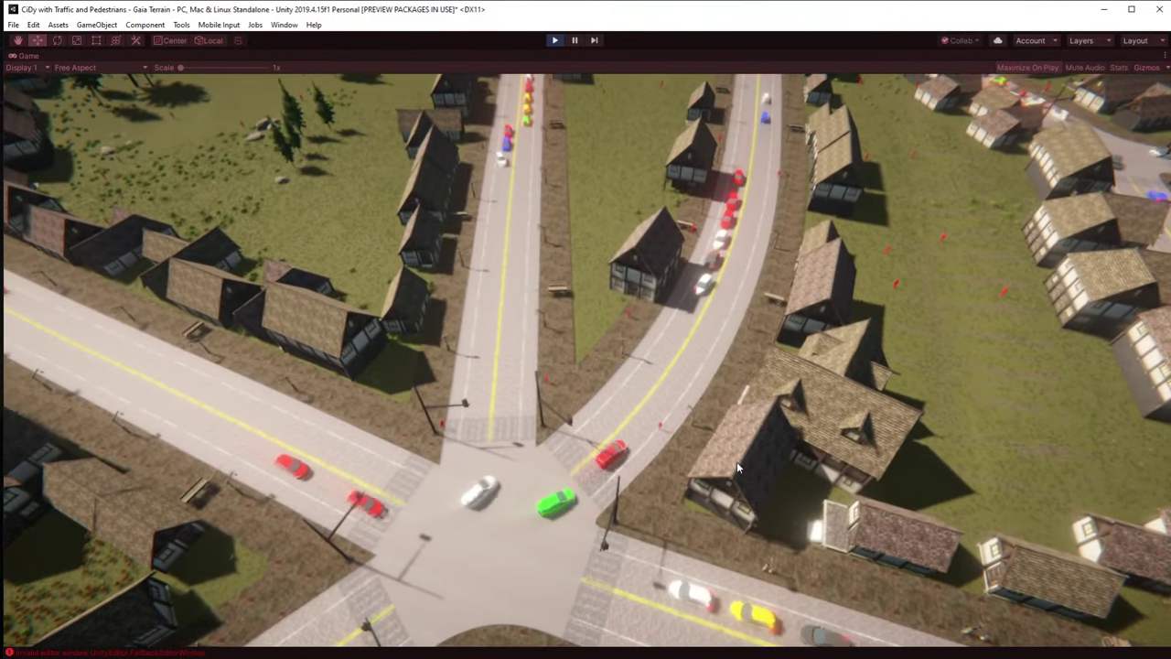
key("s")
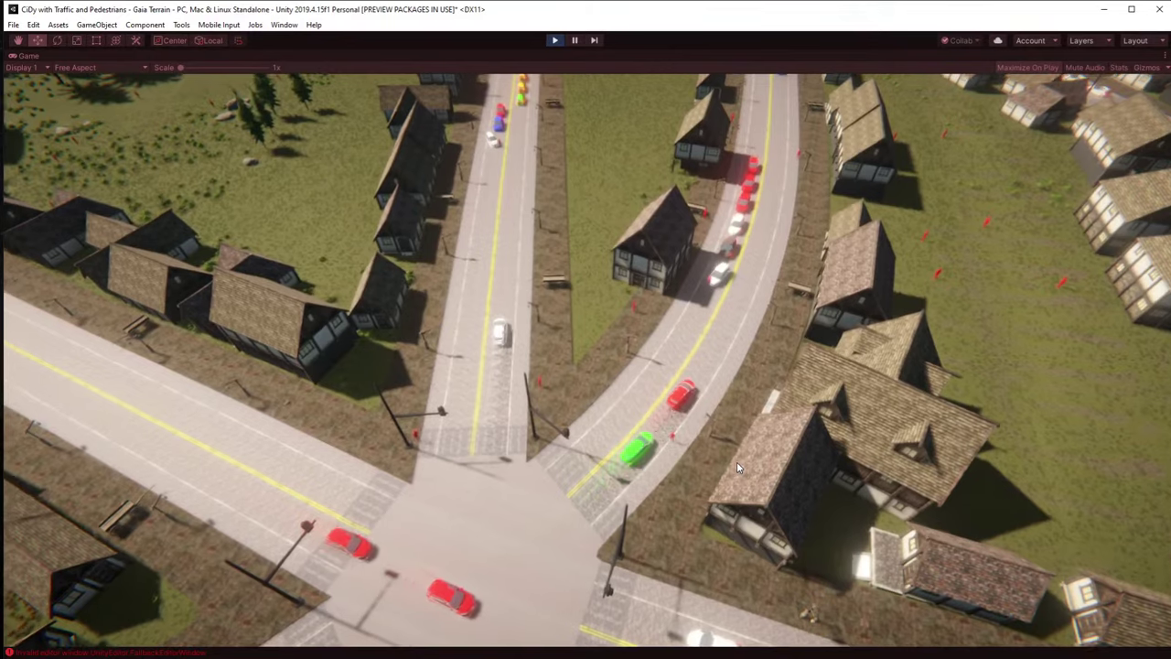
key("s")
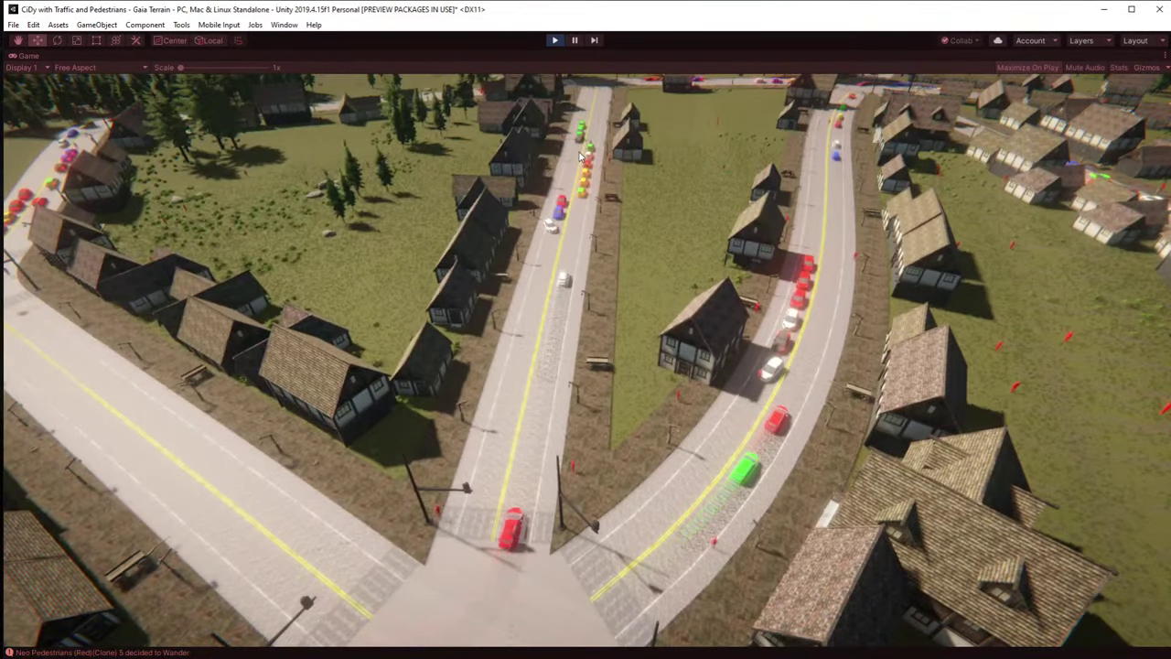
Fly the camera low along the road to the queued cars, then un-maximize the Game view.
key("w")
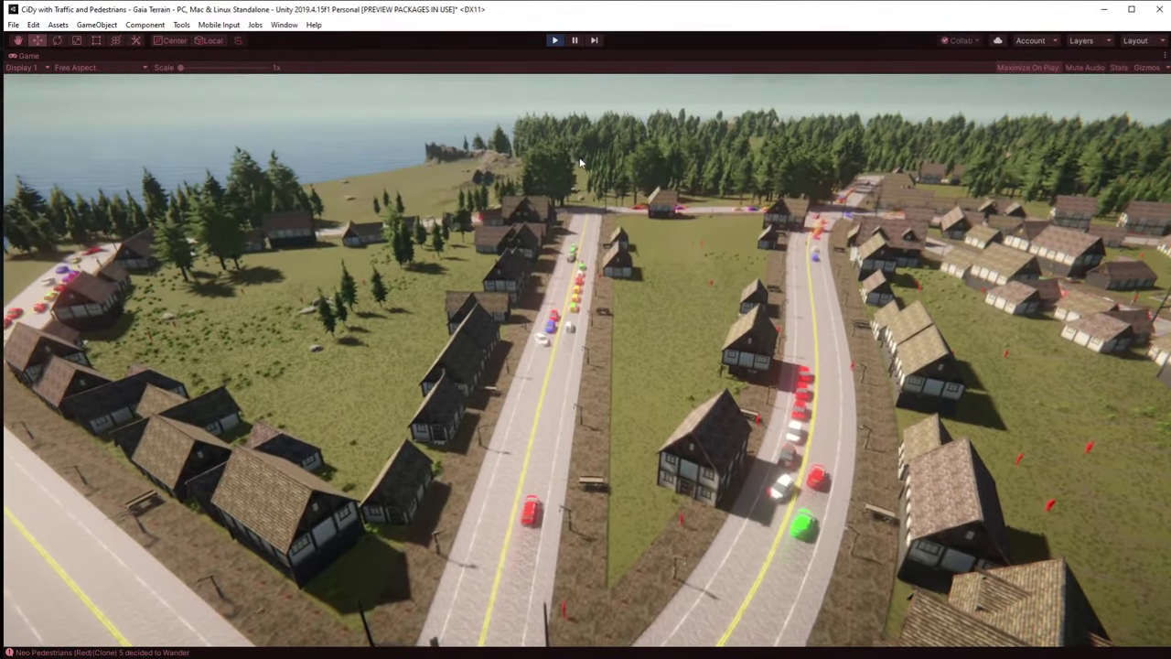
key("w")
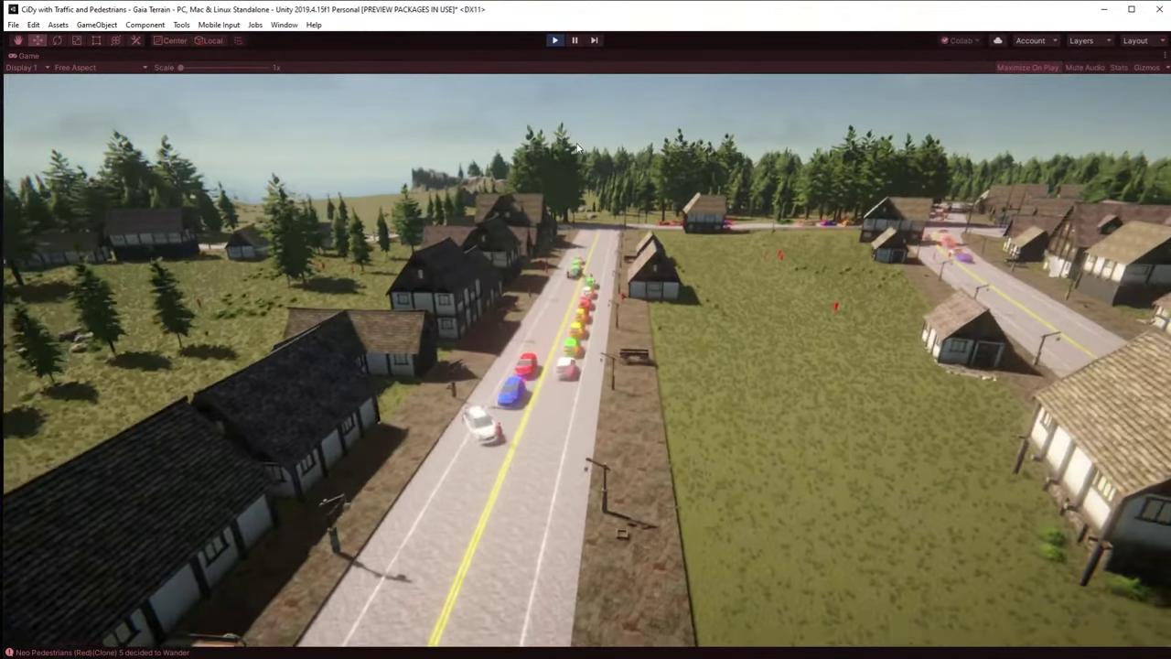
key("w")
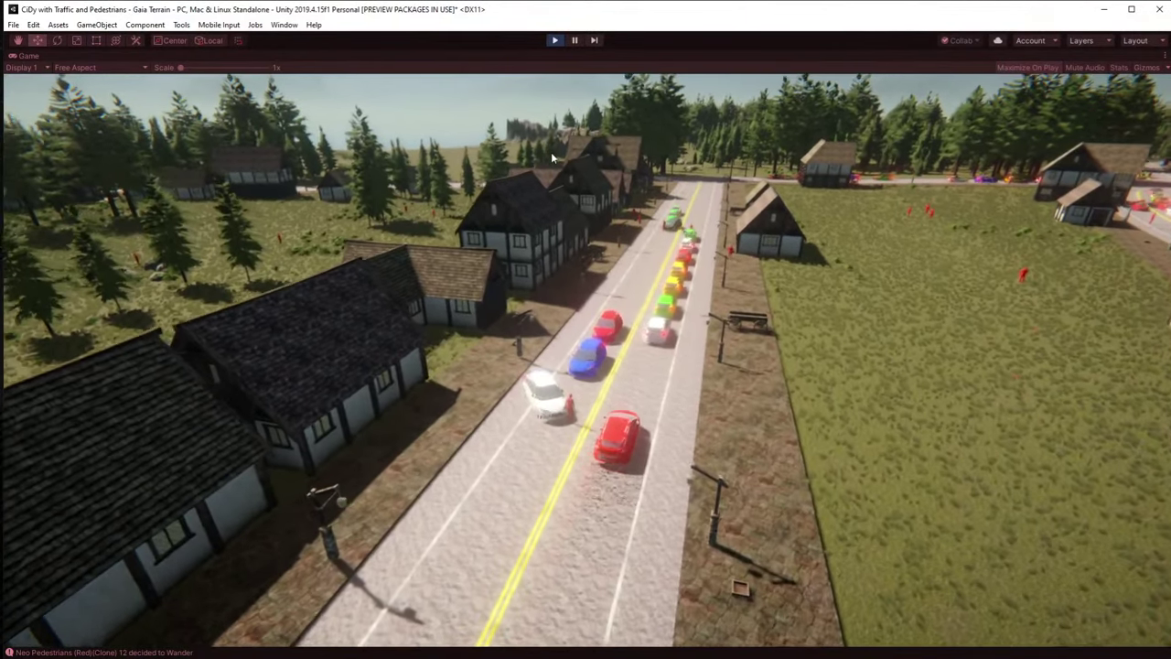
key("w")
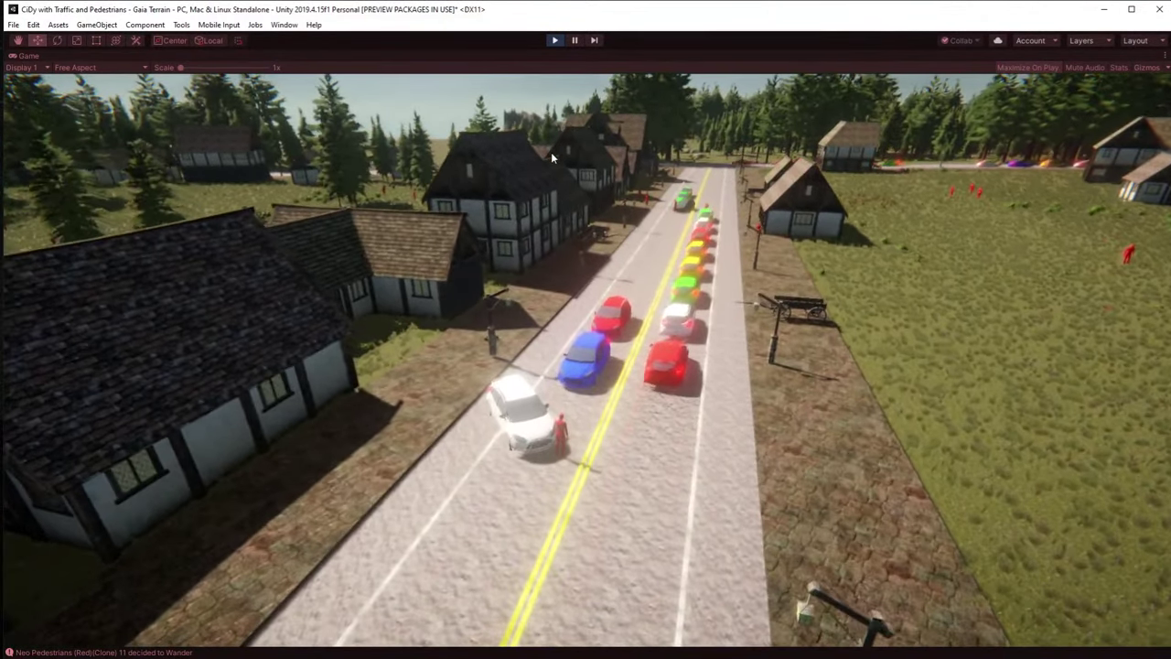
key("w")
key("w")
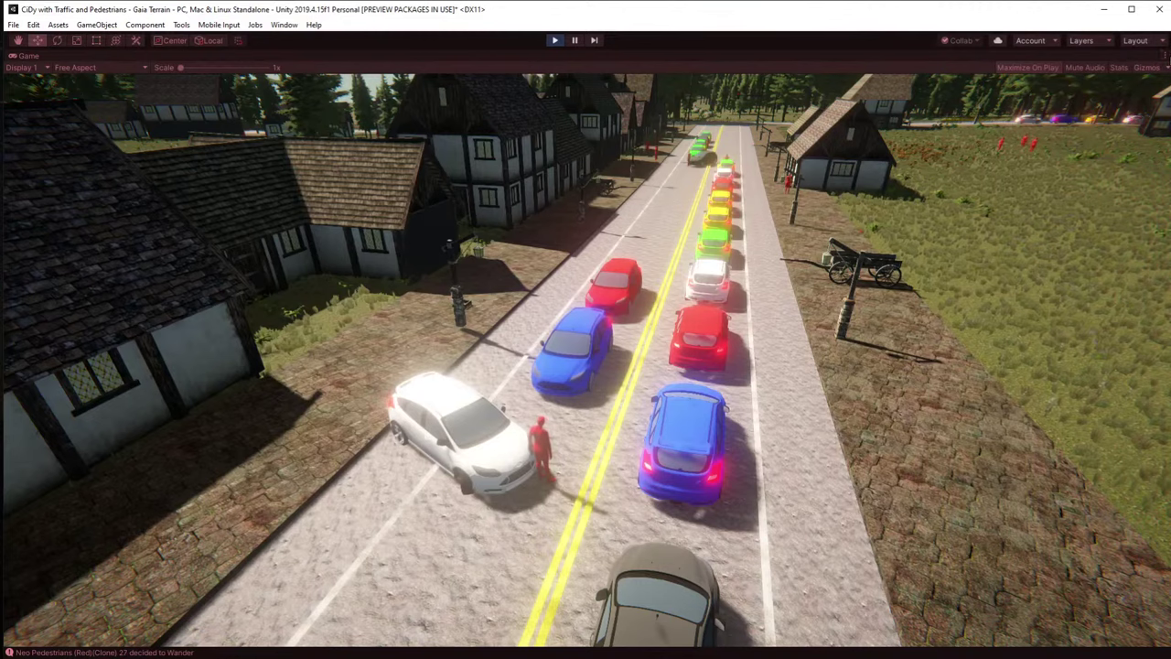
left_click(1165, 56)
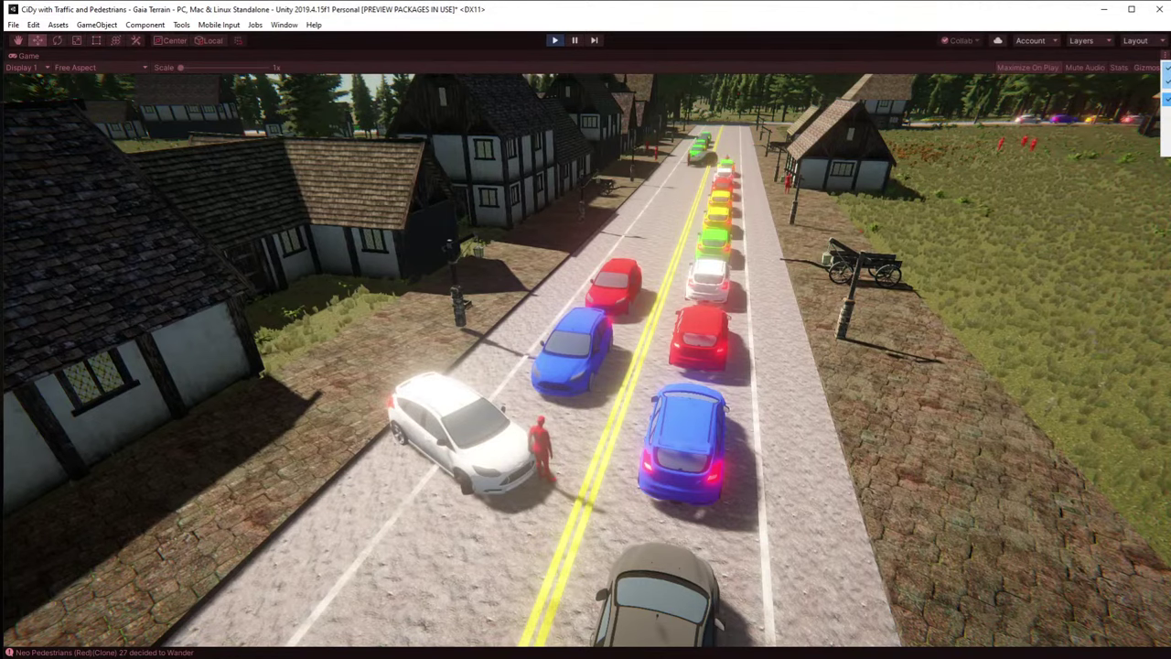
left_click(1167, 81)
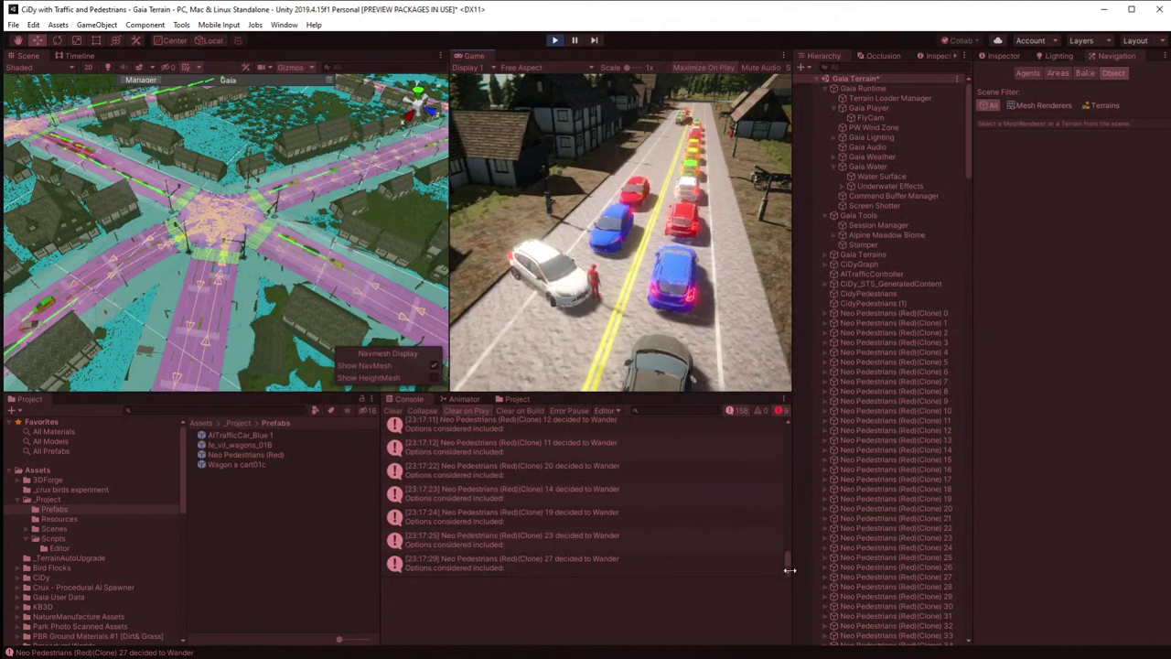
Read Clone 27's Wander log, frame and orbit that pedestrian in the Scene view, then pause and stop play.
left_click(582, 562)
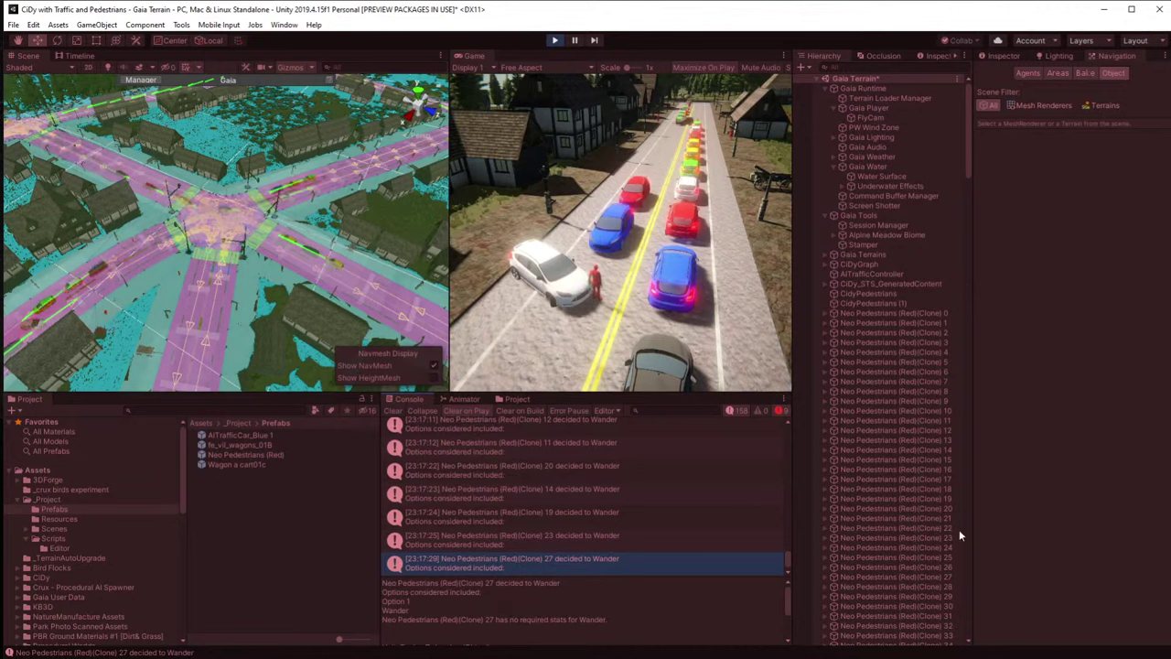
scroll(951, 549, "down", 5)
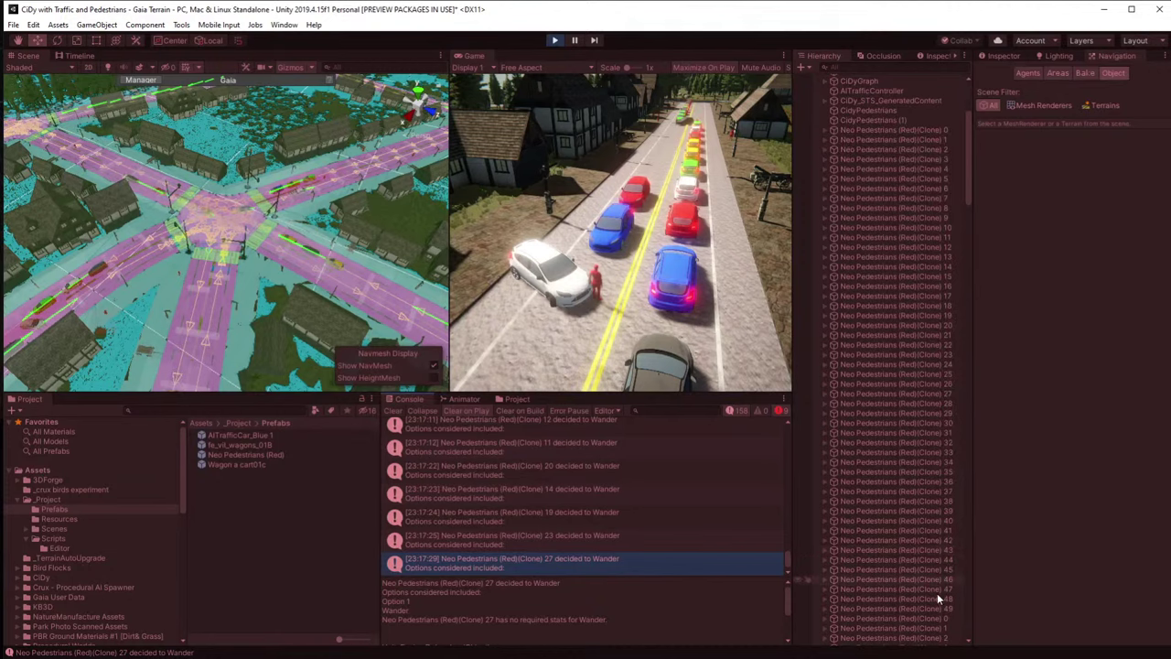
double_click(931, 392)
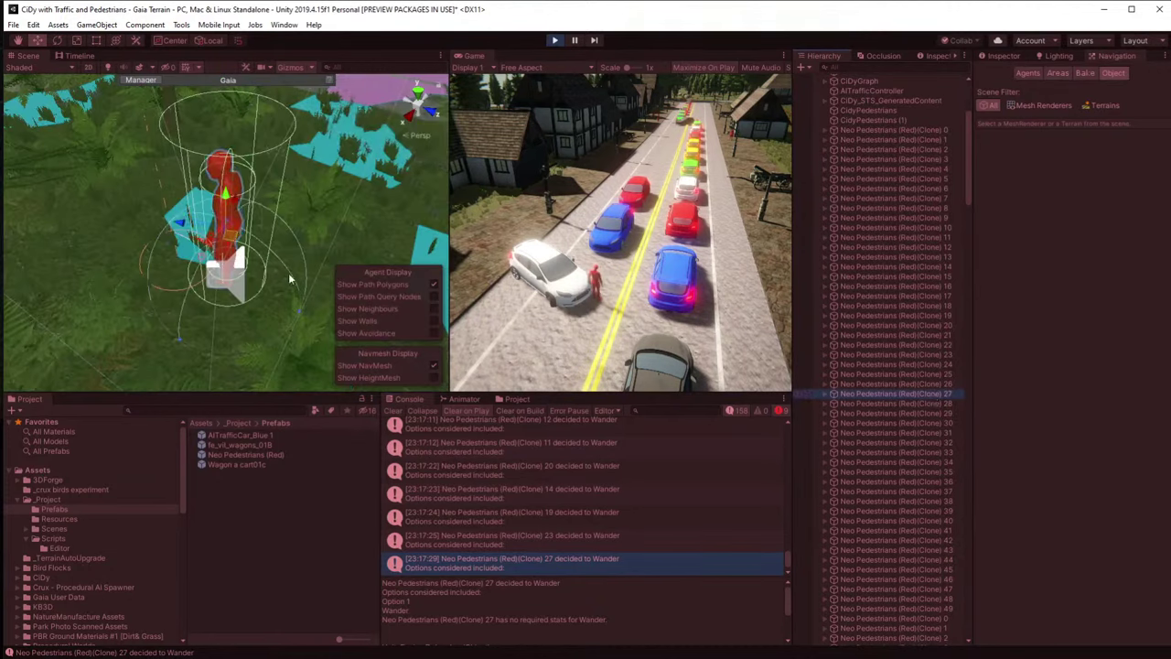
scroll(291, 299, "down", 10)
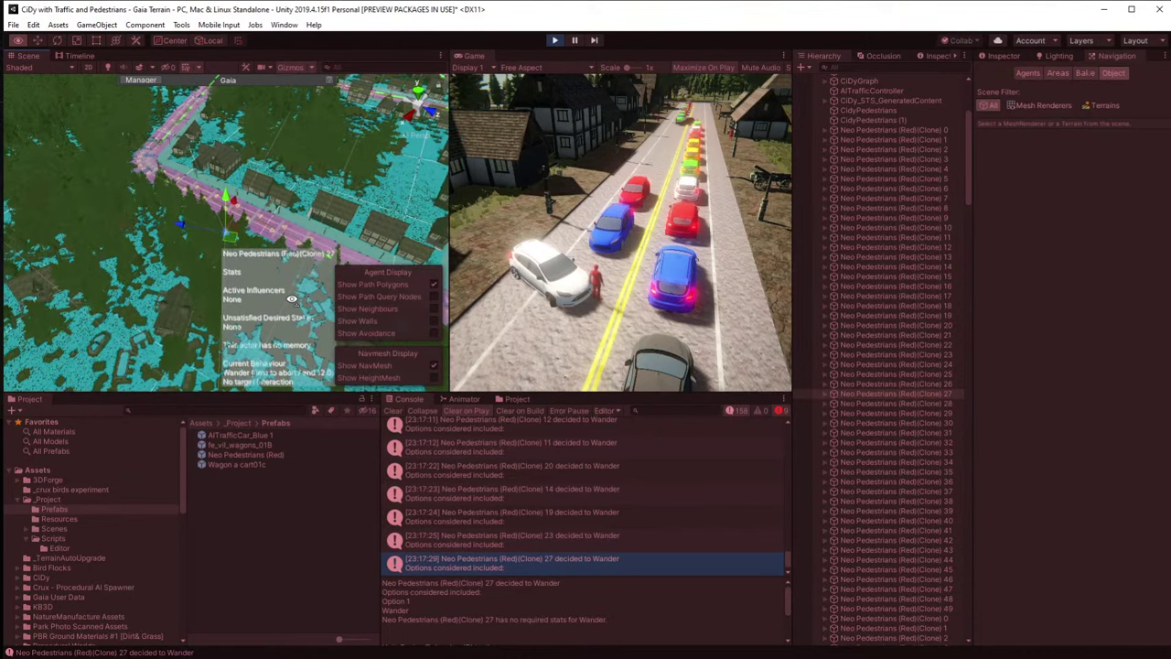
left_click_drag(291, 298, 193, 314, "alt")
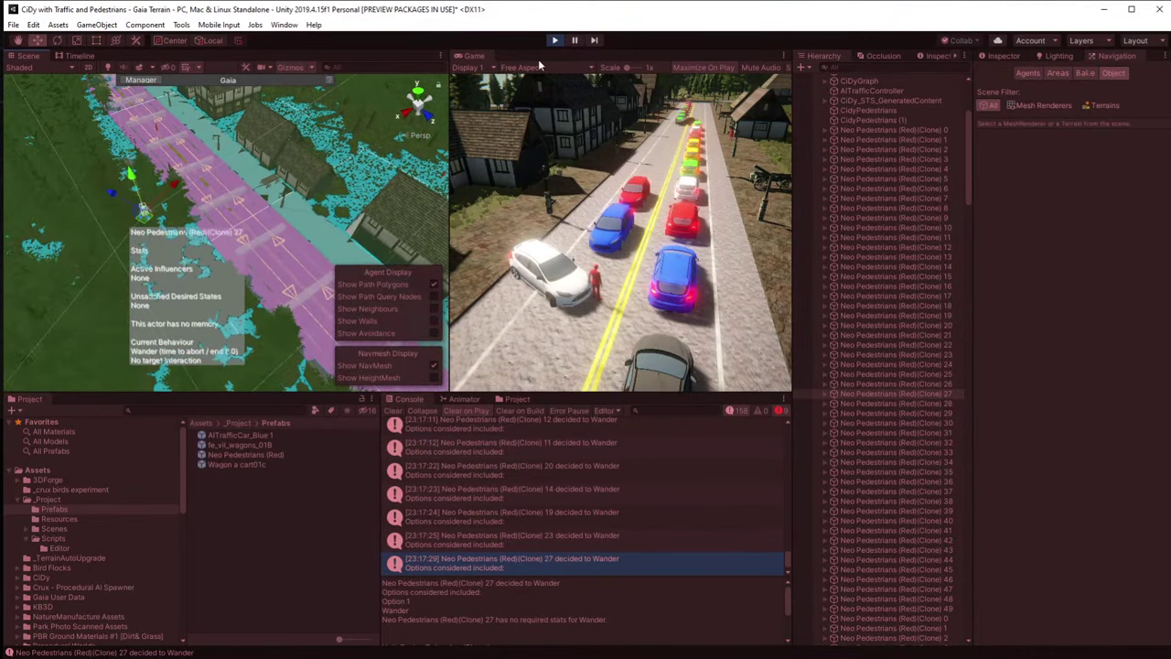
left_click(559, 43)
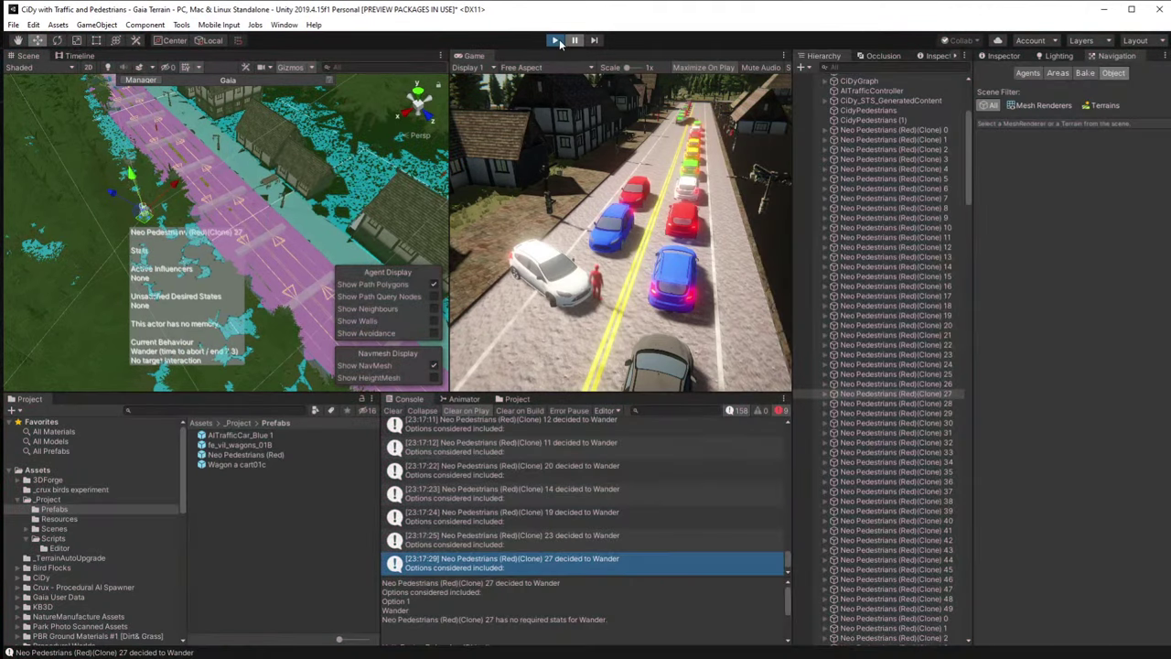
key("ctrl+p")
Open the Neo Pedestrians (Red) prefab and scroll through its root's components in the Inspector.
left_click(228, 455)
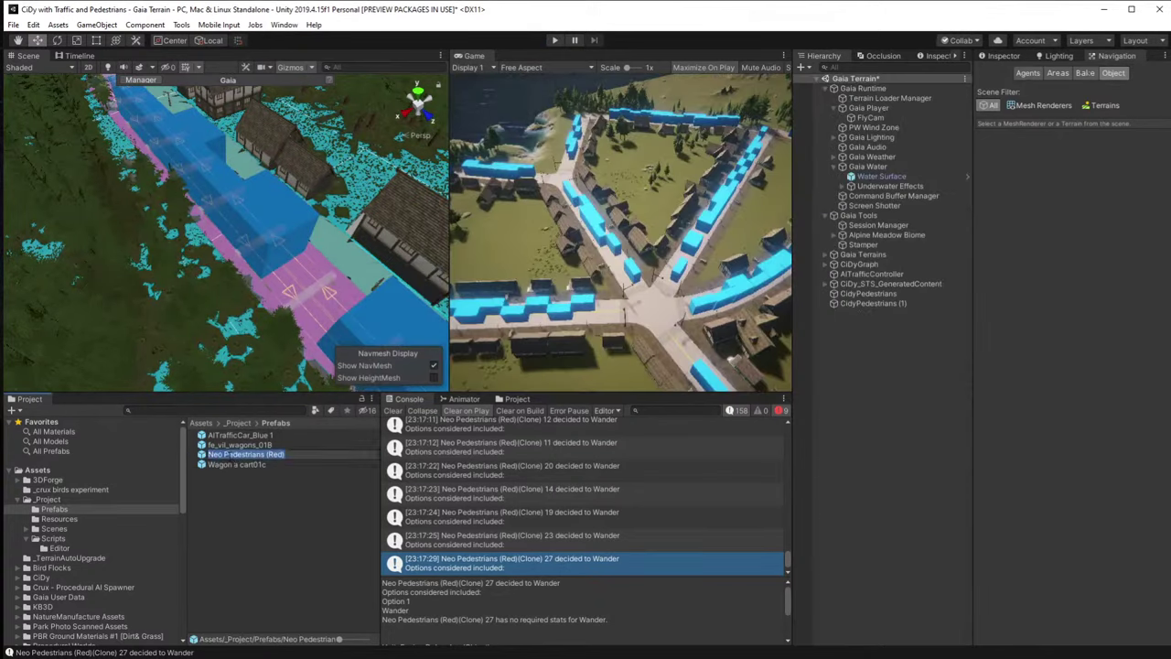
double_click(211, 455)
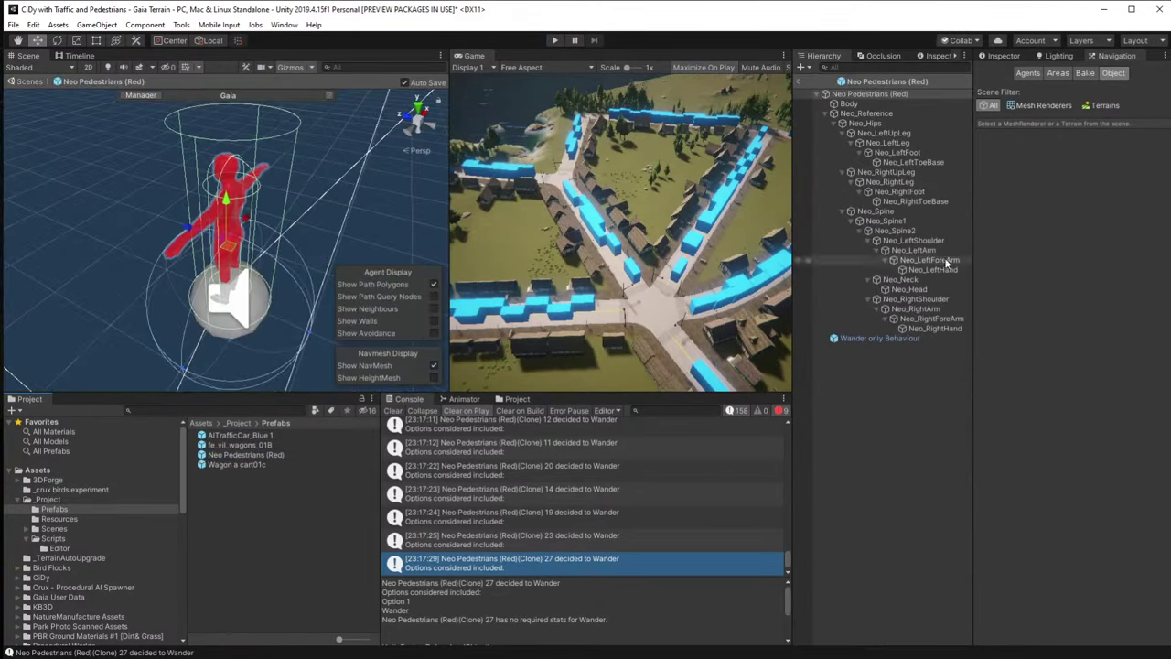
left_click(859, 94)
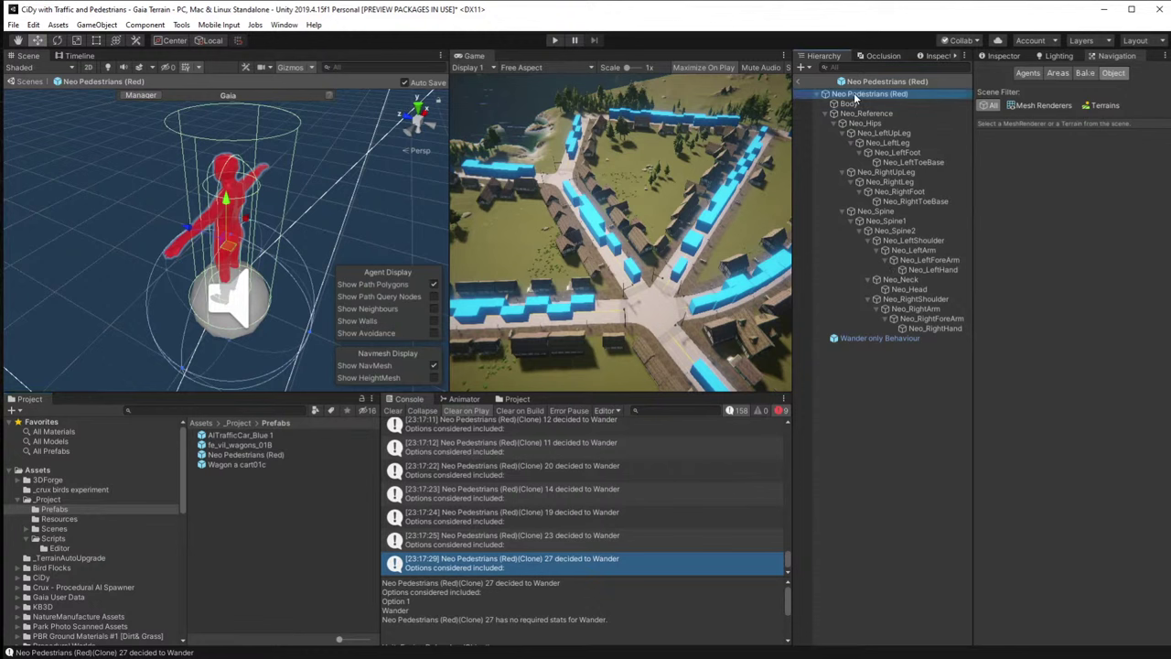
left_click(1003, 56)
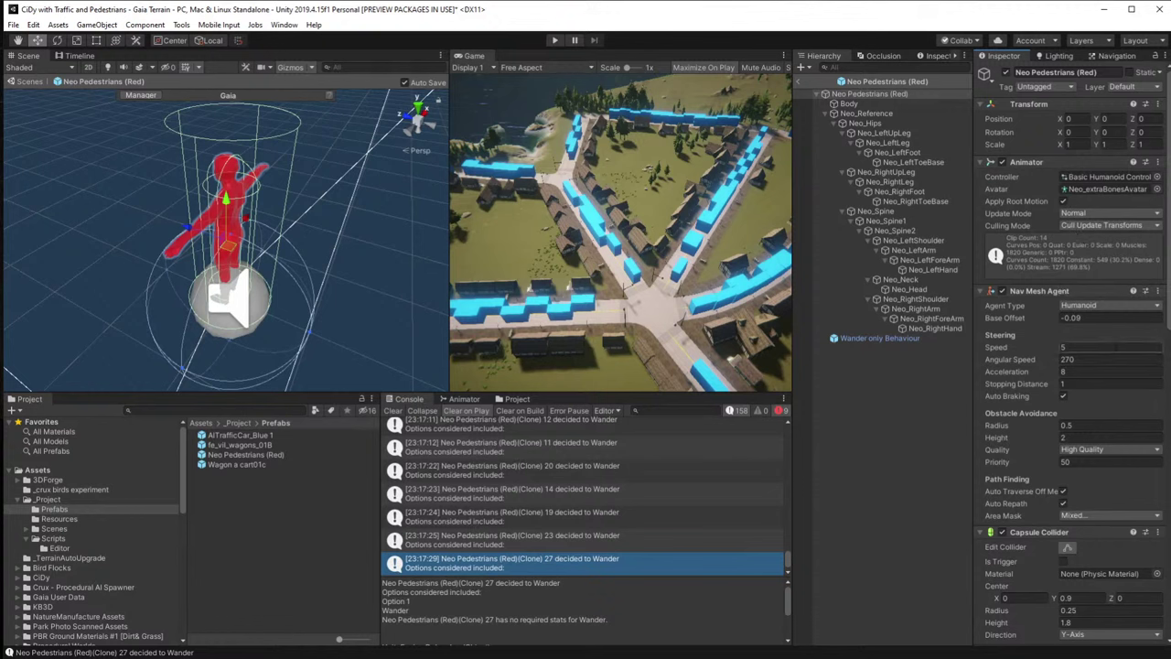
scroll(1028, 464, "down", 15)
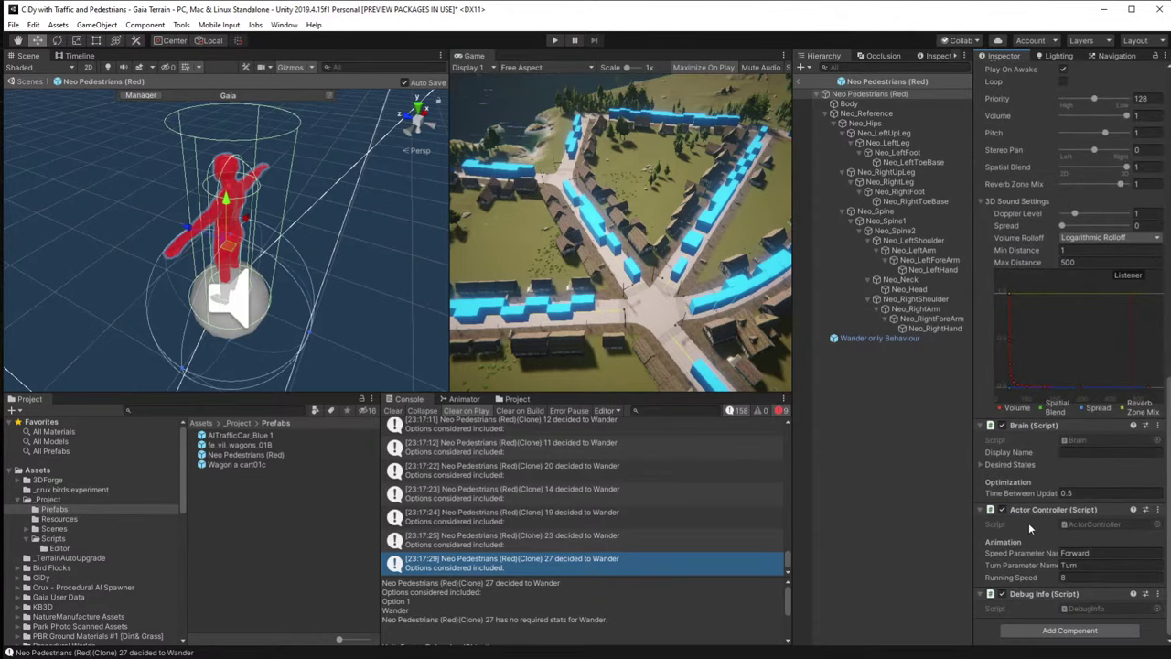
scroll(1029, 522, "up", 3)
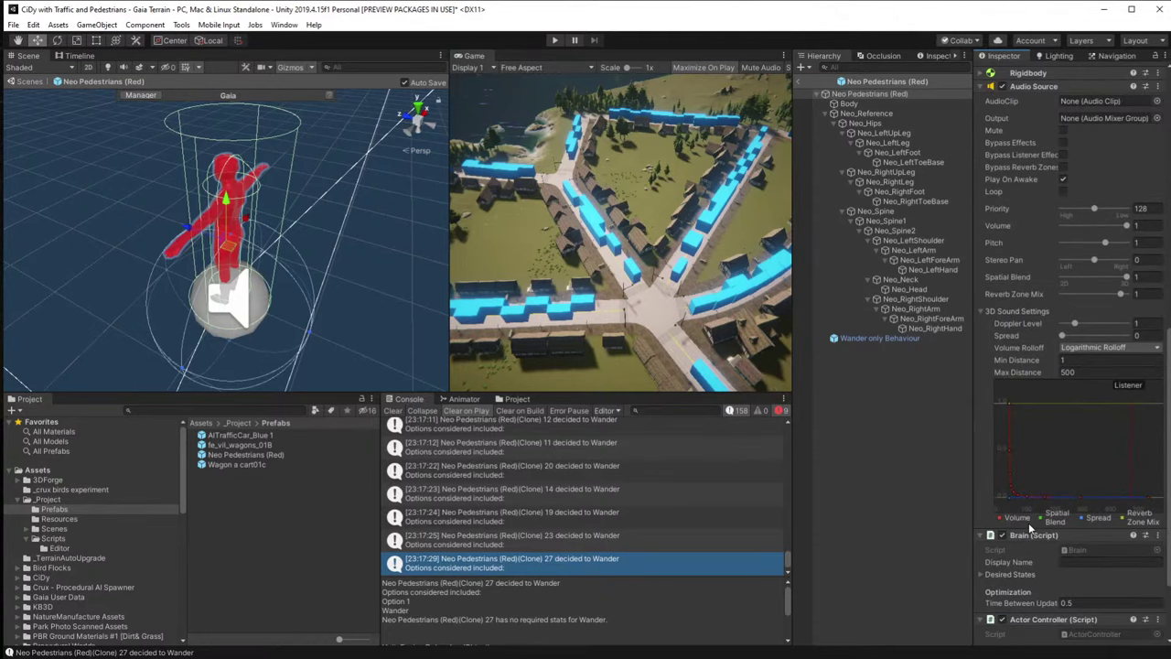
scroll(1029, 523, "down", 3)
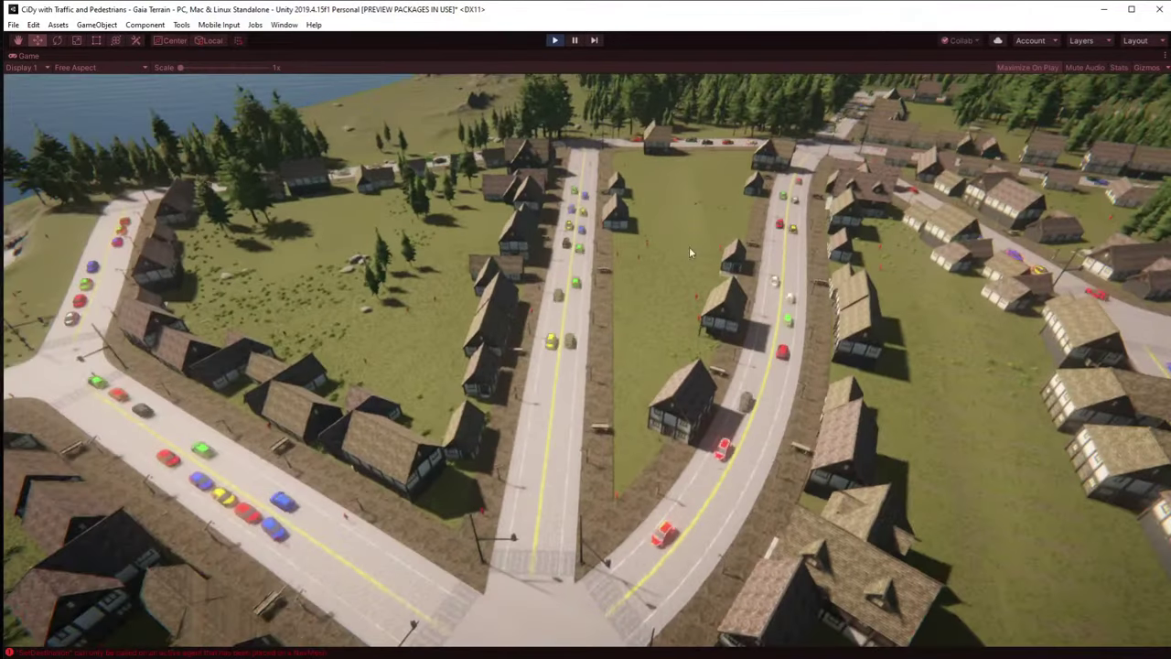
Un-maximize the Game view and exit prefab editing back to the town scene.
left_click(1165, 55)
left_click(1165, 71)
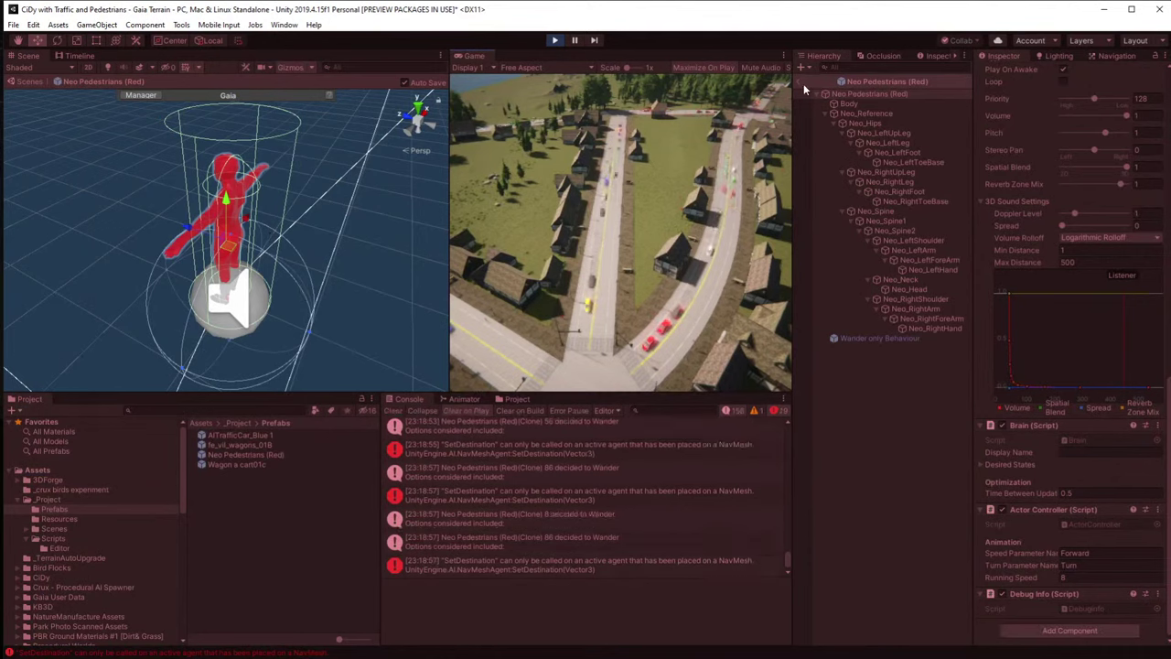
left_click(797, 80)
Move the Scene view to the road and select the AITrafficController and a pedestrian.
right_click_drag(253, 198, 439, 242)
right_click_drag(546, 243, 263, 195)
left_click(192, 215)
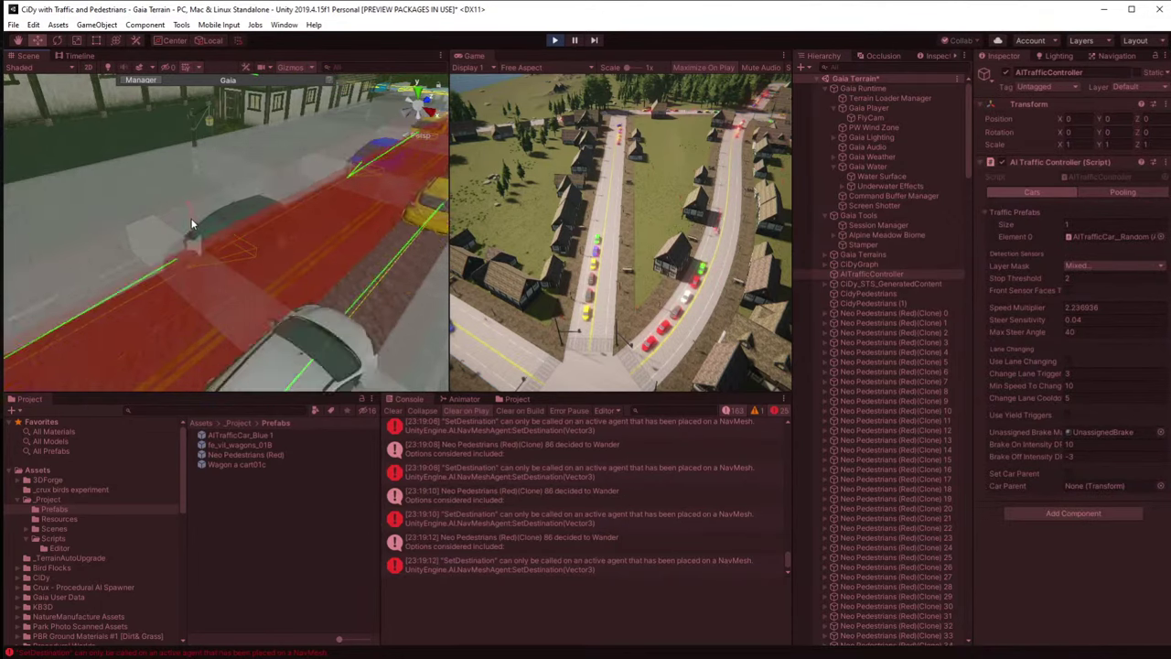
left_click(191, 217)
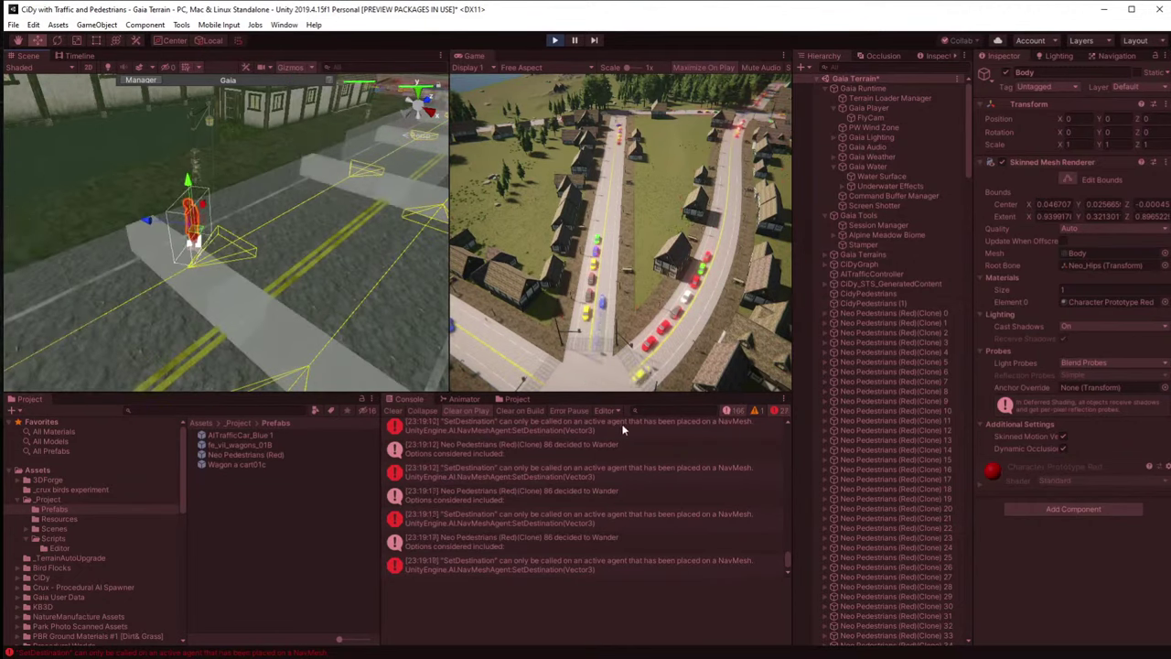
scroll(860, 420, "down", 3)
scroll(867, 430, "down", 8)
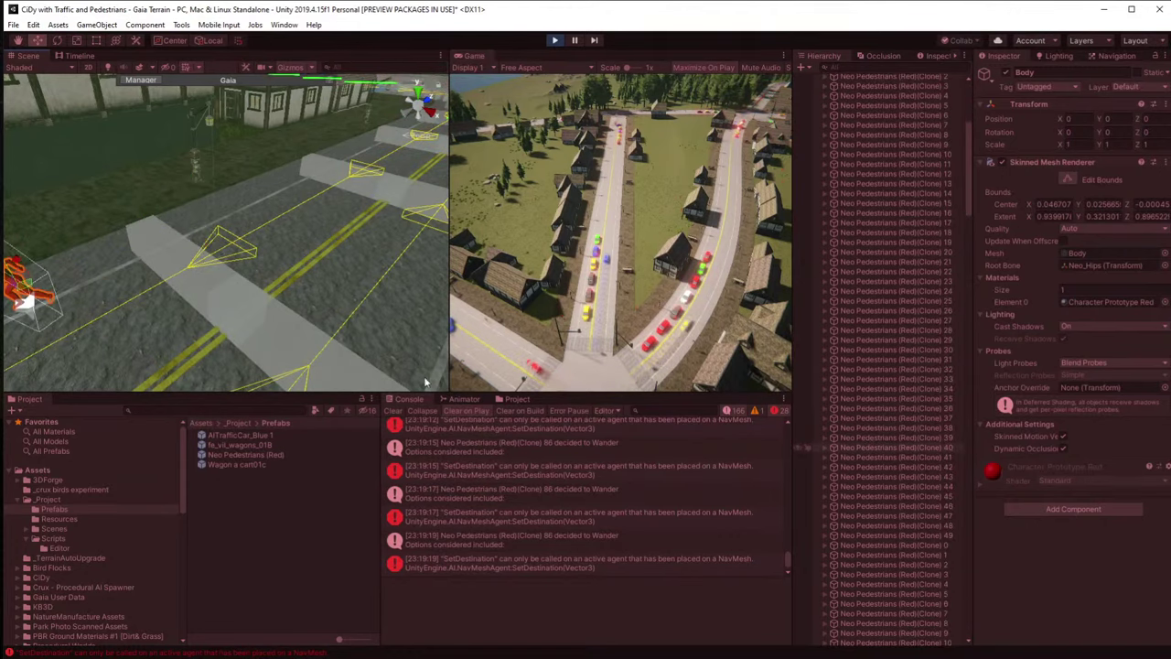
right_click_drag(196, 299, 185, 242)
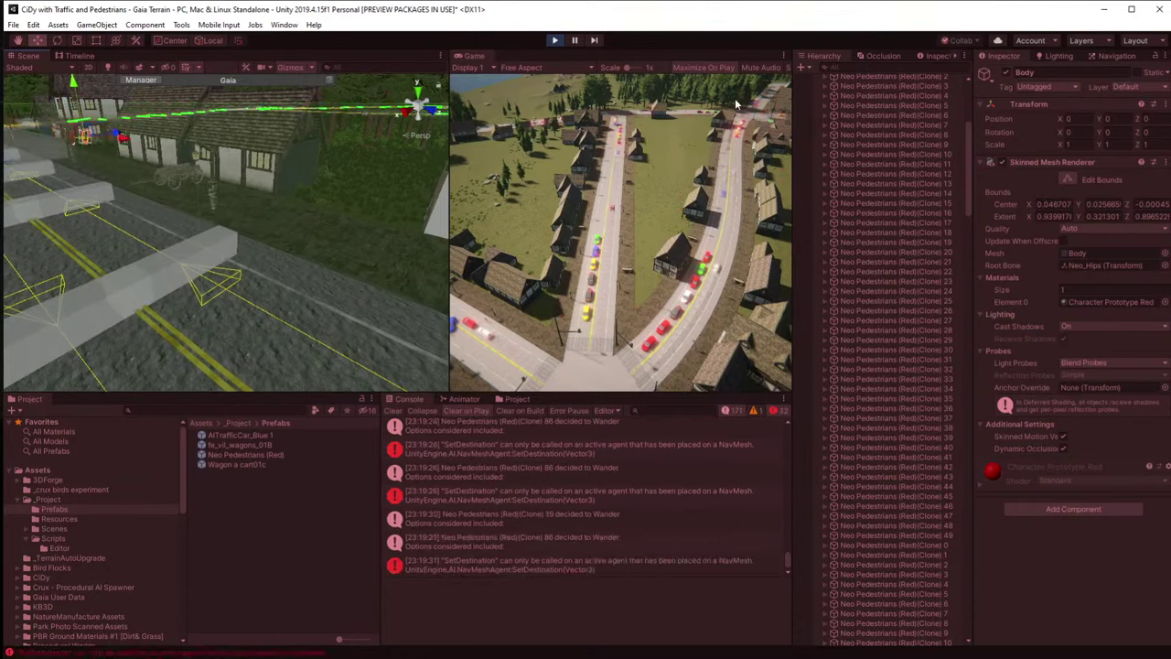
left_click(783, 57)
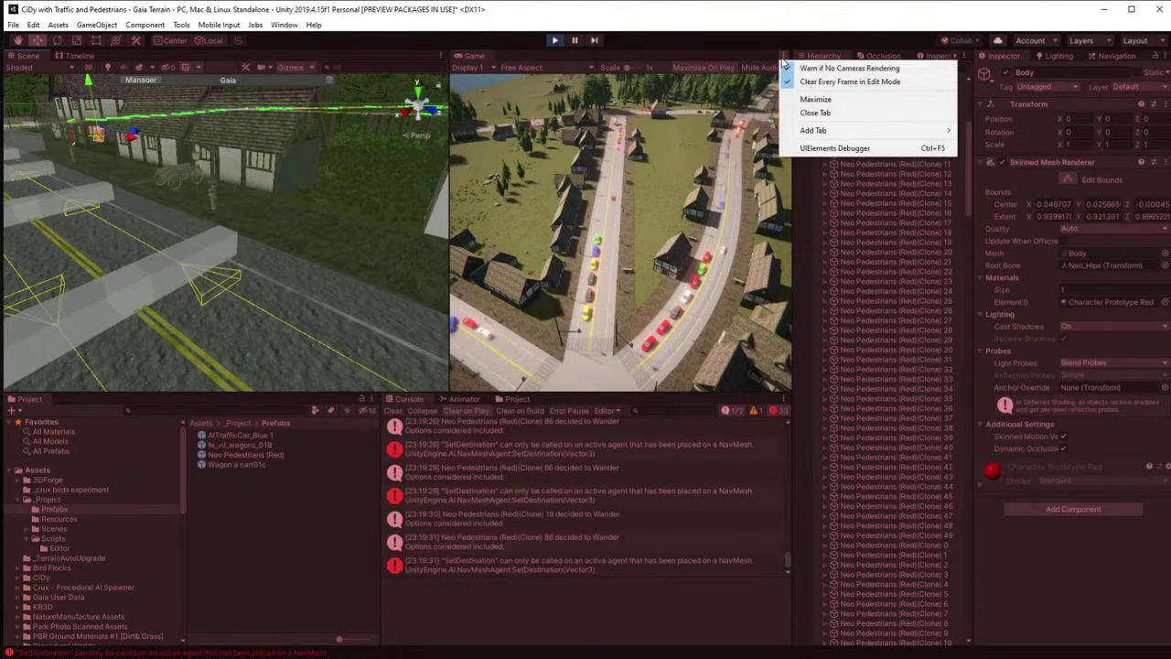
Maximize the Game view and scroll the FlyCam down toward the cars queued on the main road.
left_click(813, 99)
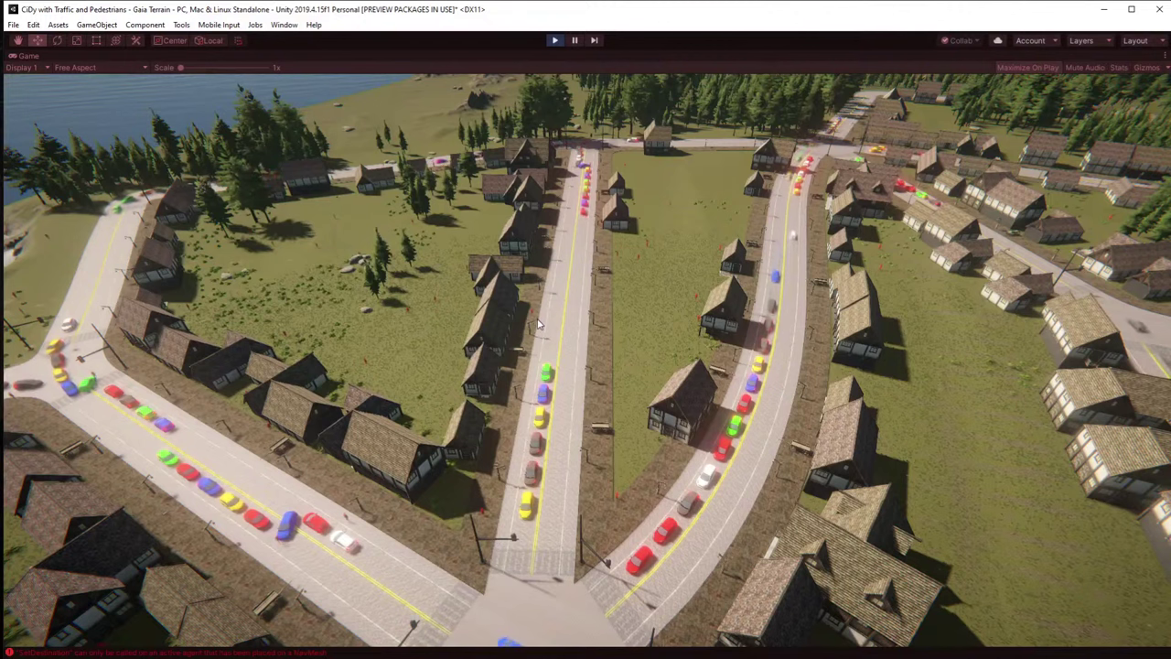
scroll(539, 316, "down", 3)
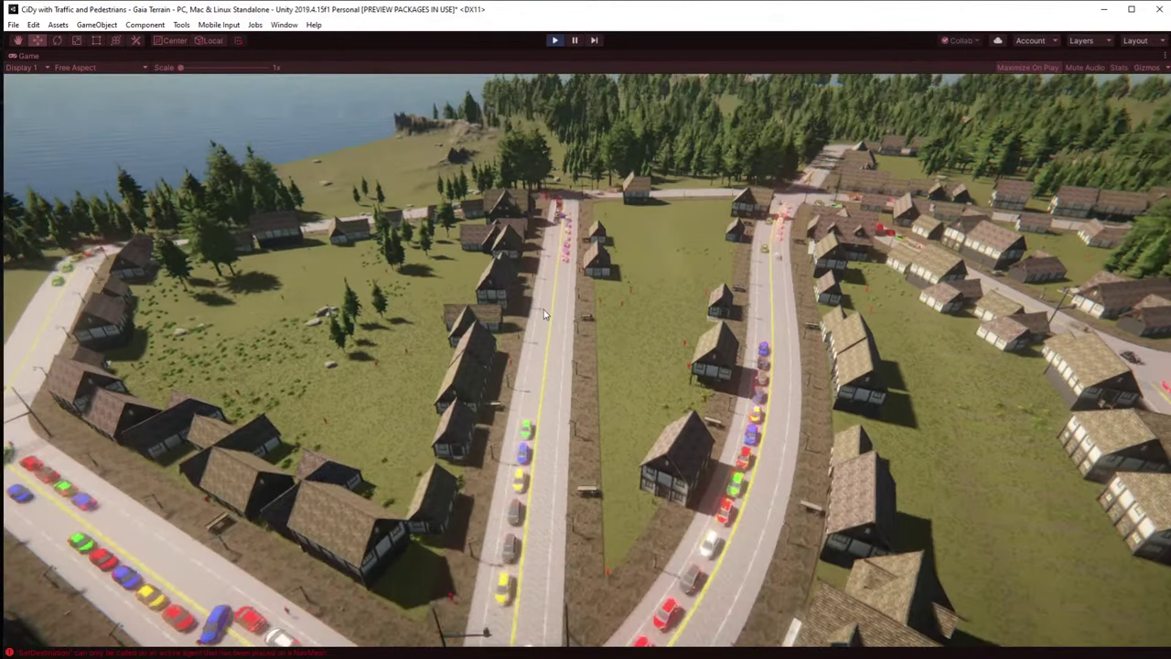
scroll(544, 309, "up", 5)
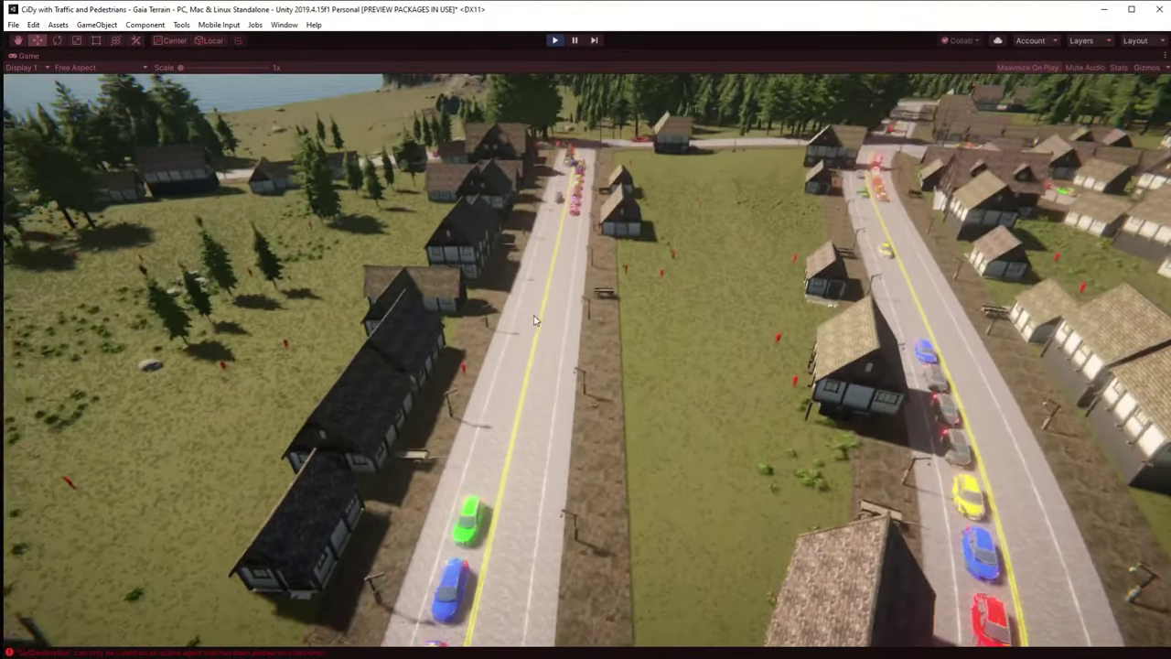
scroll(531, 319, "down", 3)
scroll(525, 318, "up", 3)
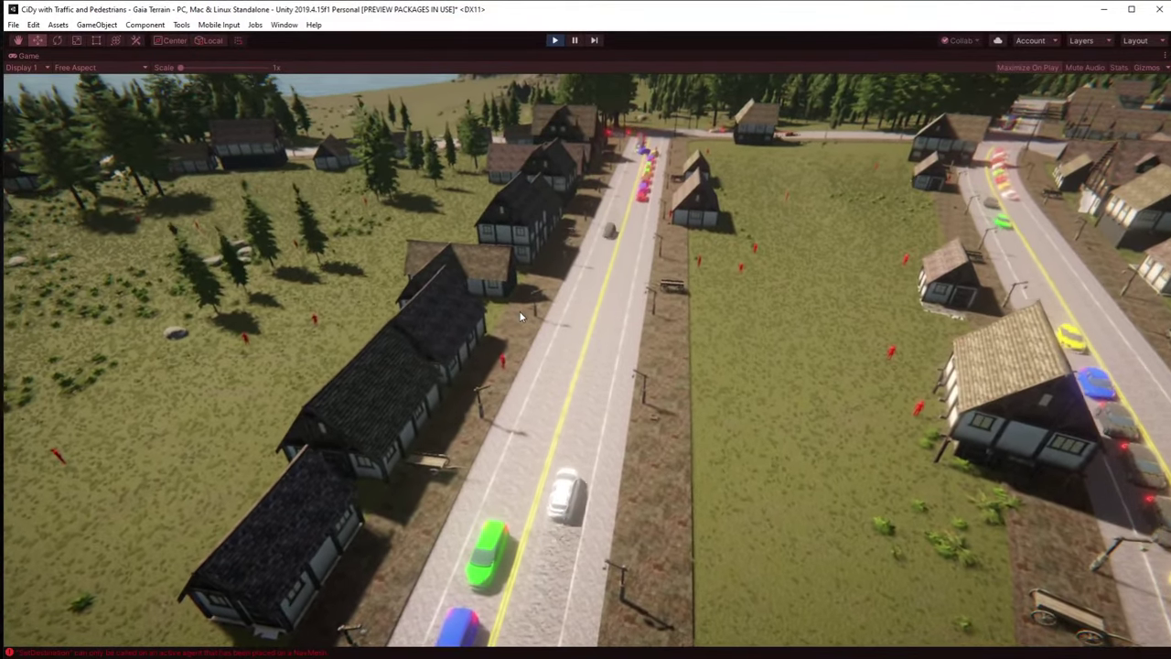
scroll(500, 307, "up", 3)
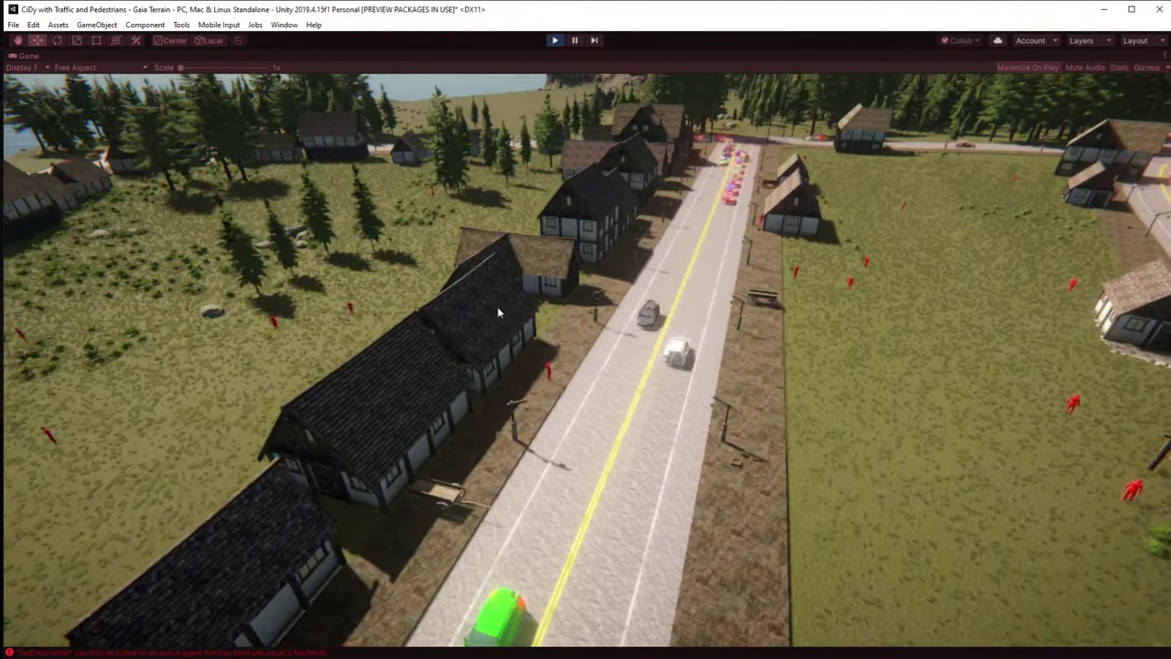
scroll(498, 307, "down", 3)
scroll(403, 465, "up", 3)
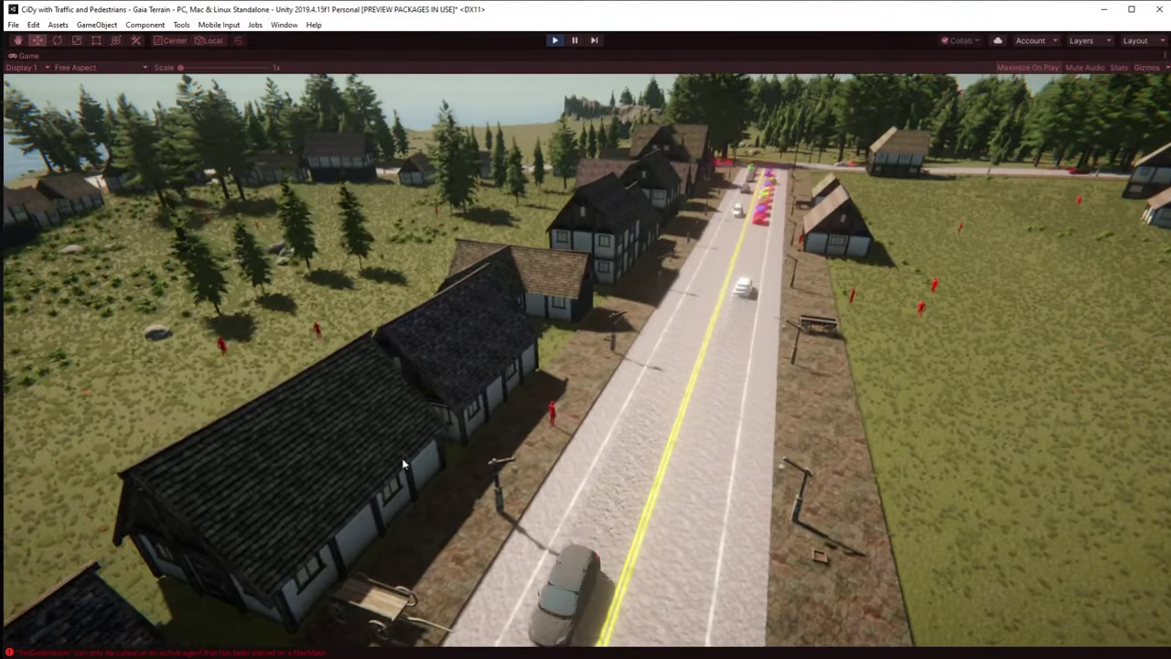
scroll(402, 465, "up", 3)
left_click(119, 654)
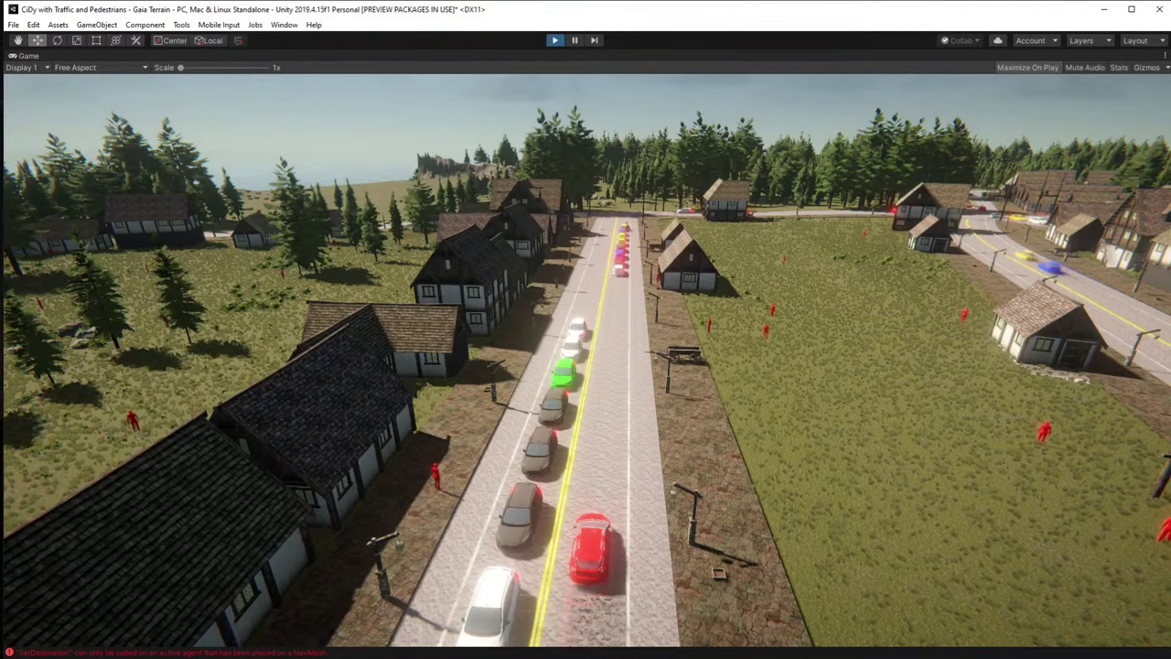
Exit Play mode with Ctrl+P and read a SetDestination error's stack trace in the Console.
key("ctrl+p")
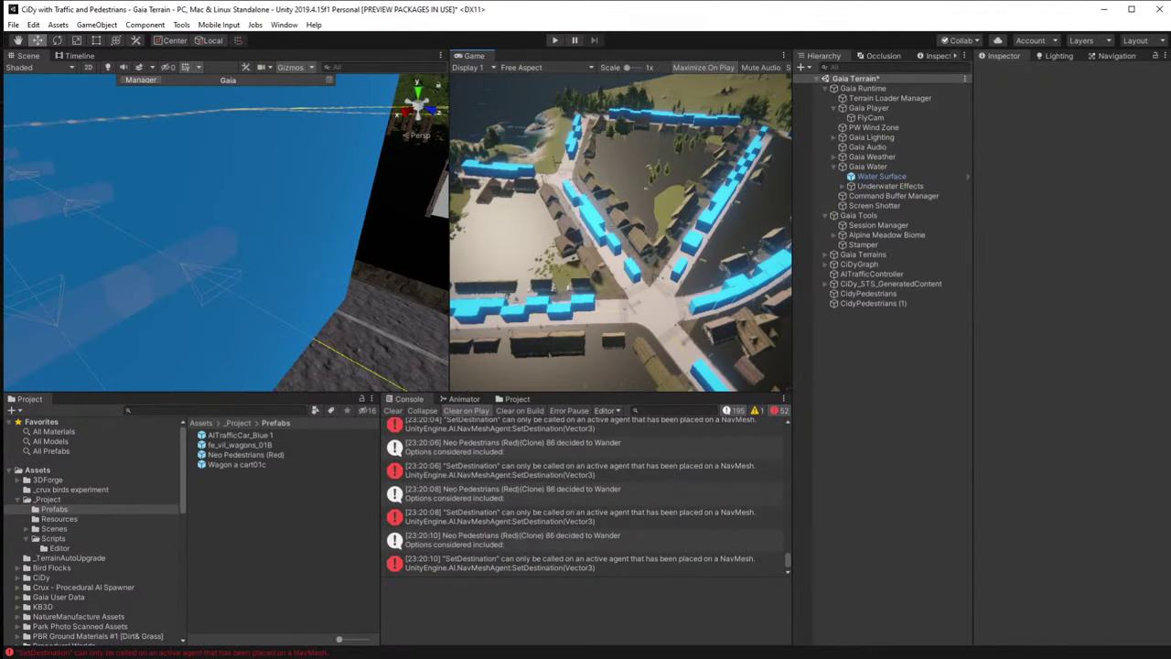
left_click(462, 471)
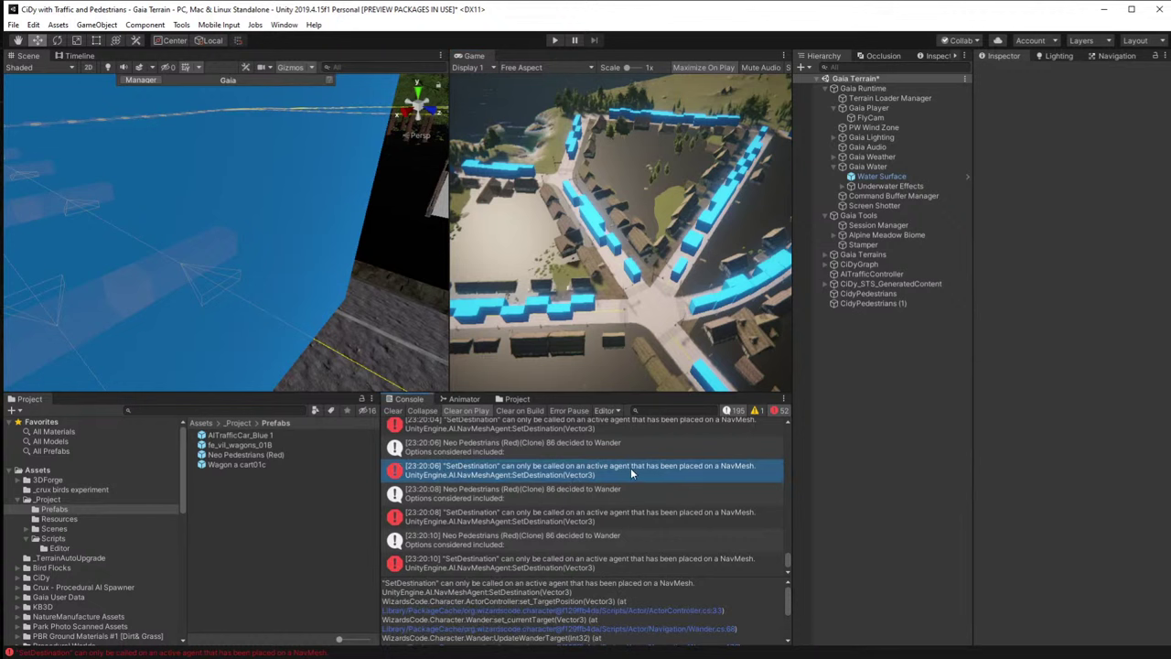
scroll(517, 538, "up", 5)
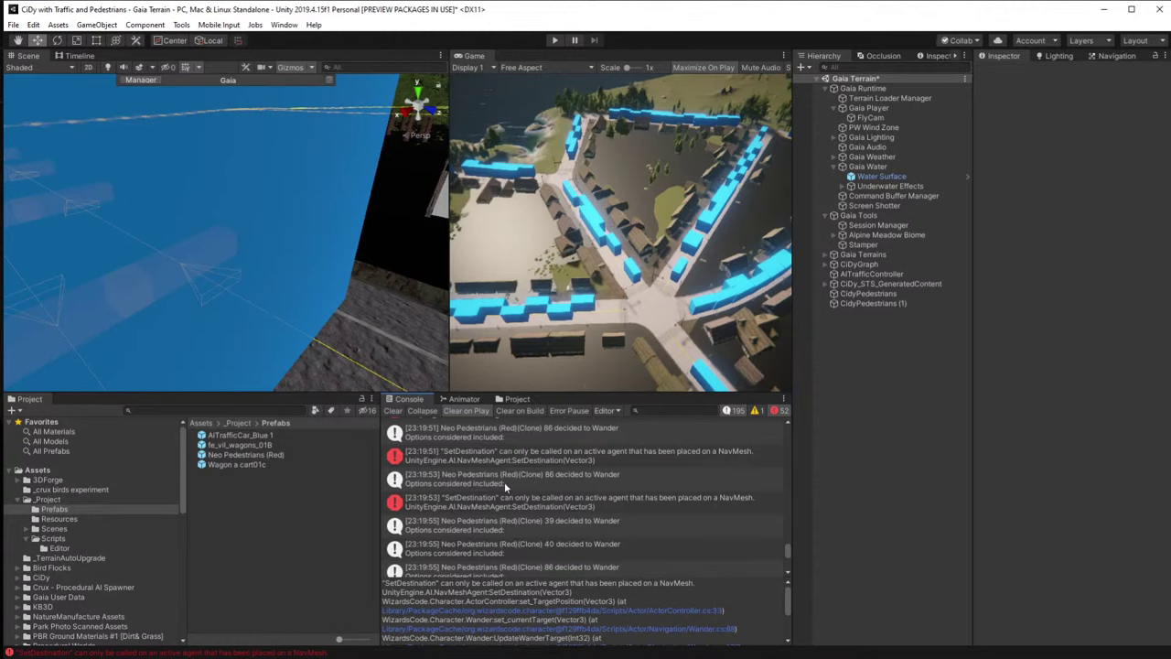
Delete the duplicate spawner CidyPedestrians (1) from the Hierarchy.
left_click(872, 293)
left_click(870, 303)
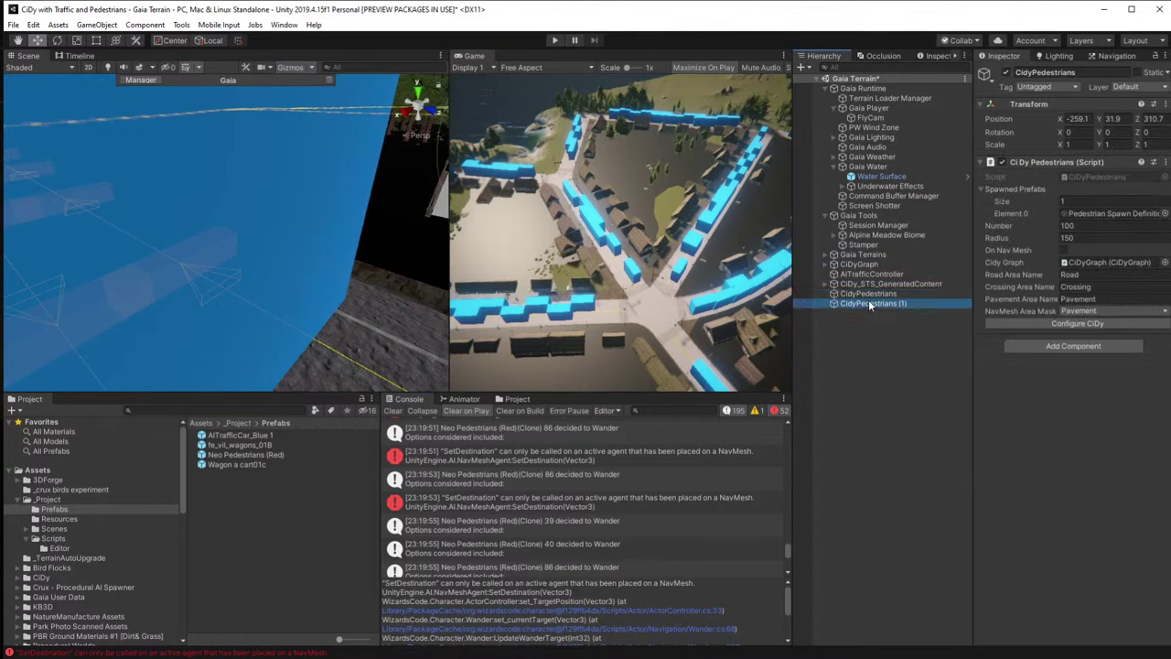
key("Delete")
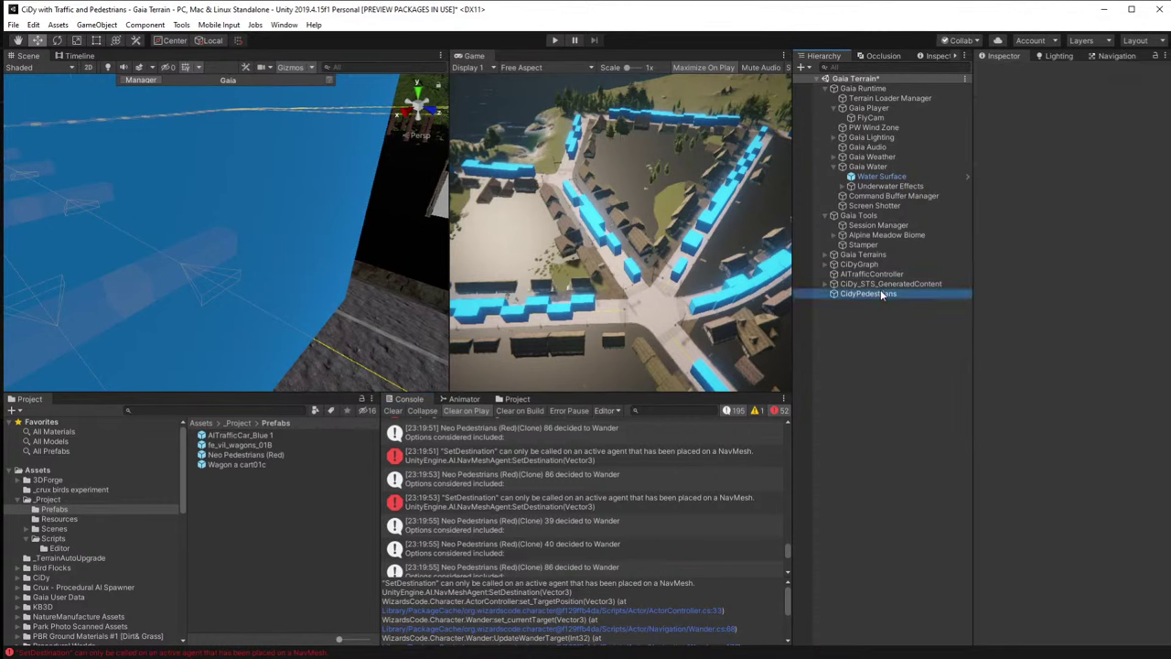
Set CidyPedestrians' Number to 10 and start Play mode.
left_click(873, 293)
left_click(1103, 323)
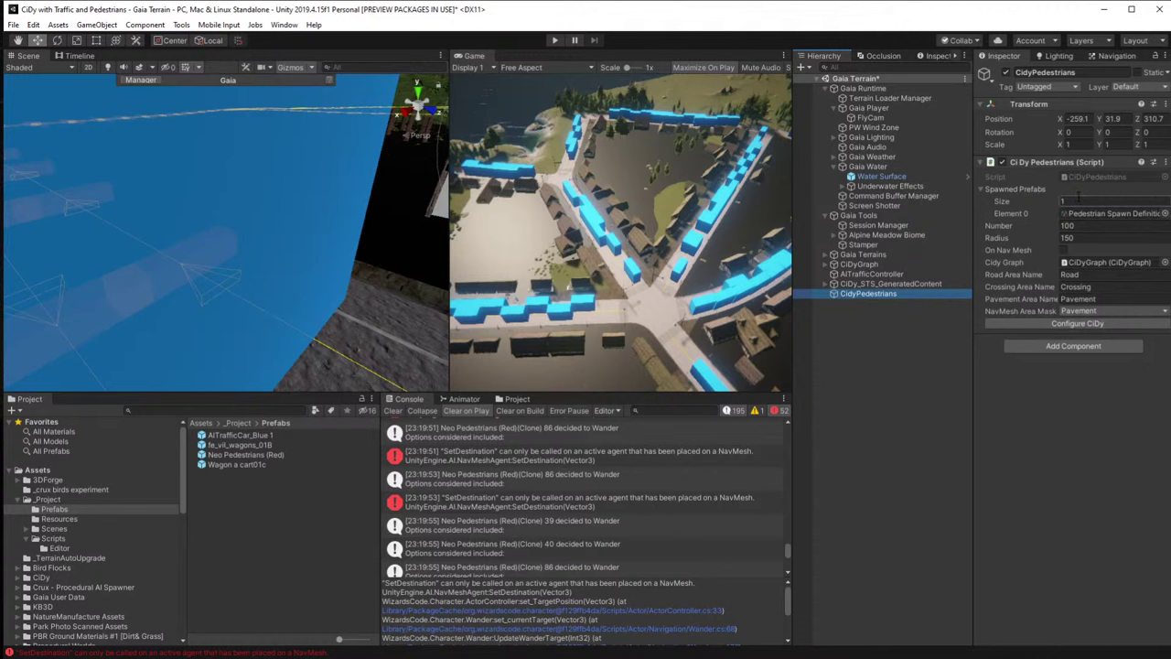
left_click(1070, 225)
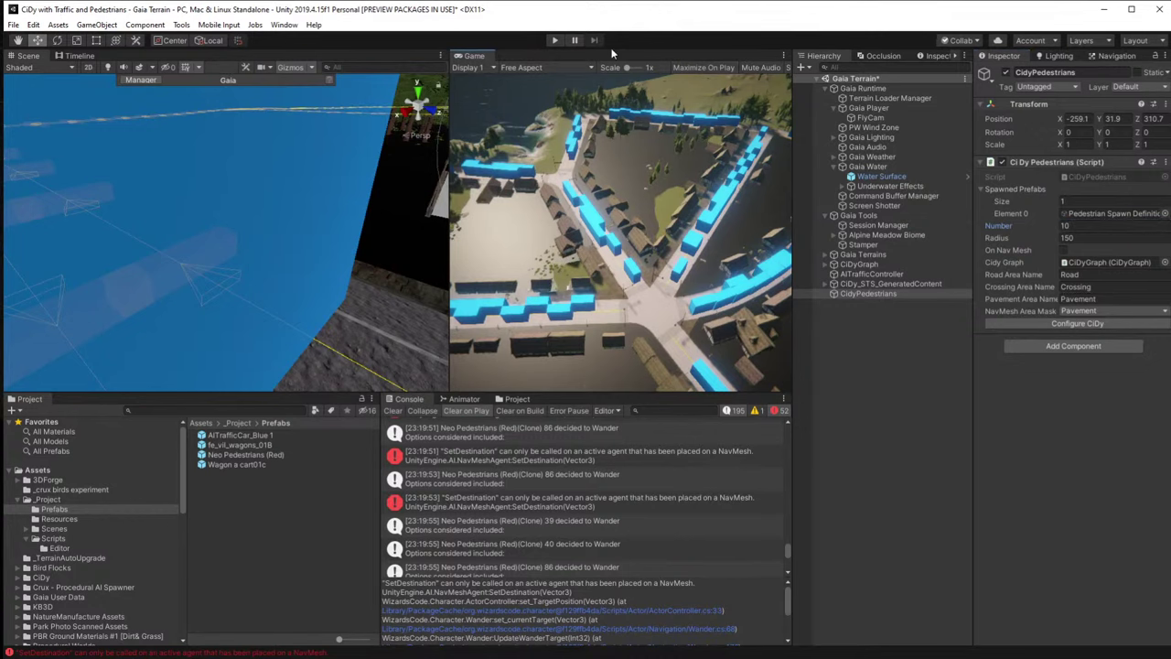
left_click(555, 41)
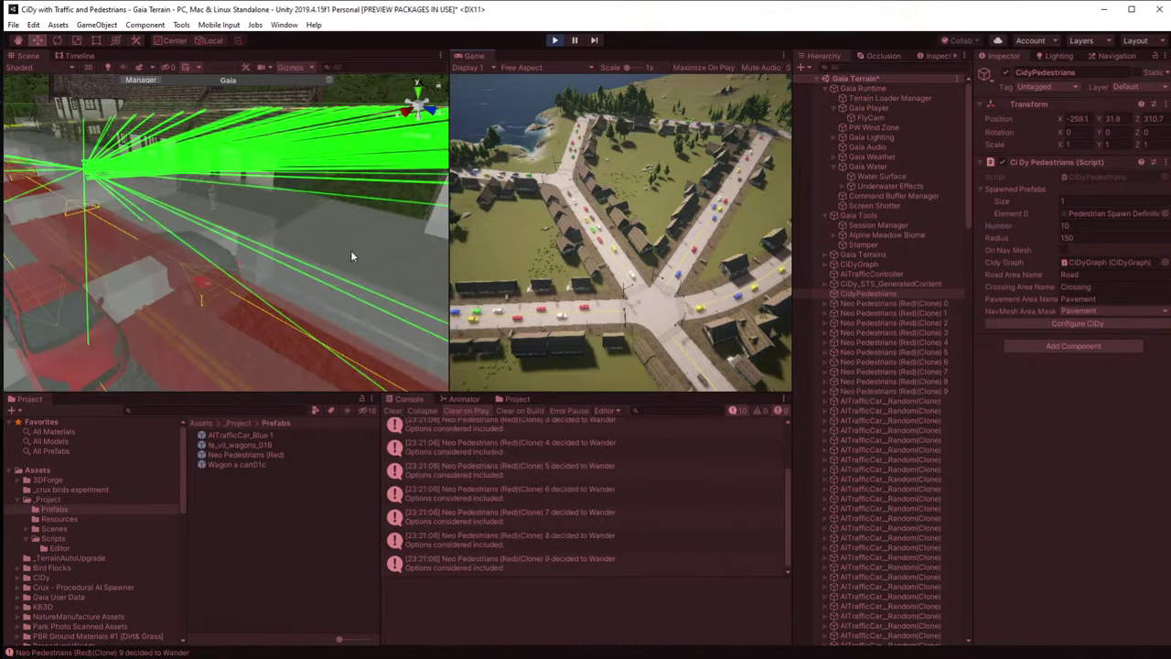
Select Neo Pedestrians (Red)(Clone) 0 to view its NavMesh Agent, then look toward the houses.
left_click(872, 303)
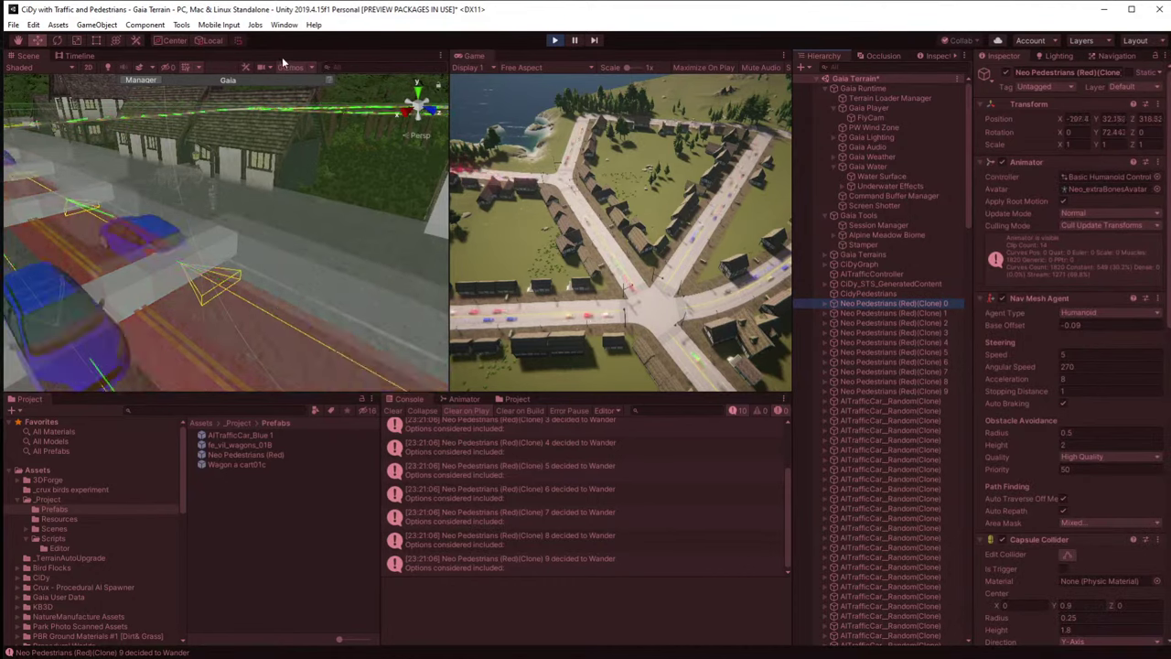
right_click_drag(293, 216, 485, 316)
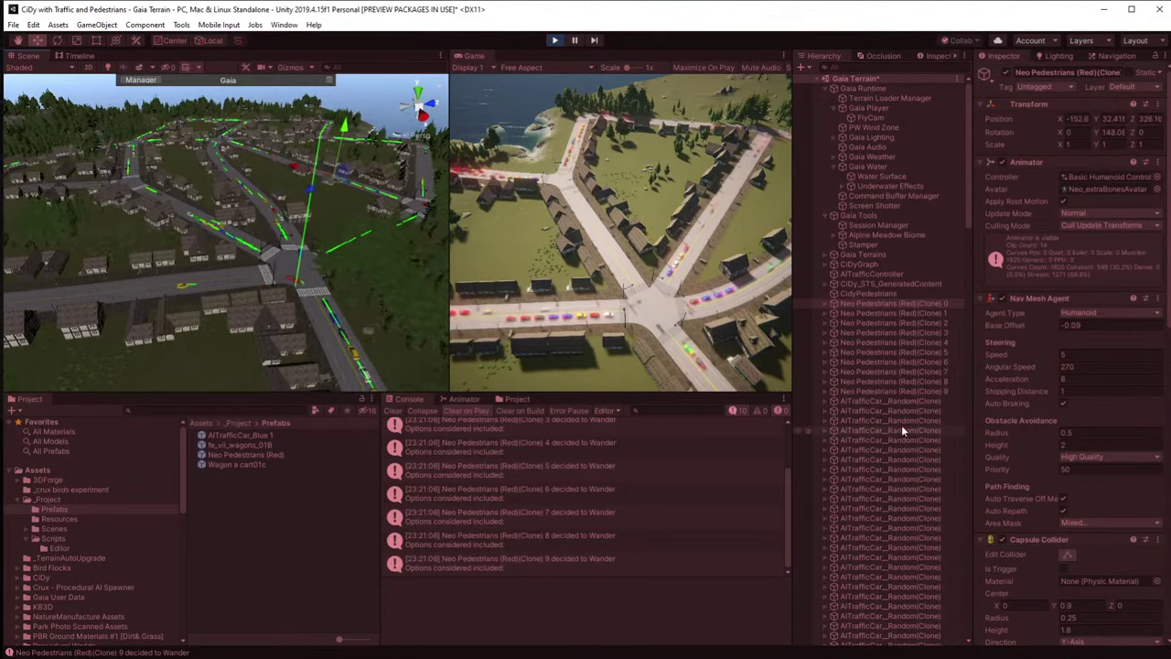
Frame the first and second red pedestrian clones in the Scene view and follow them.
double_click(878, 305)
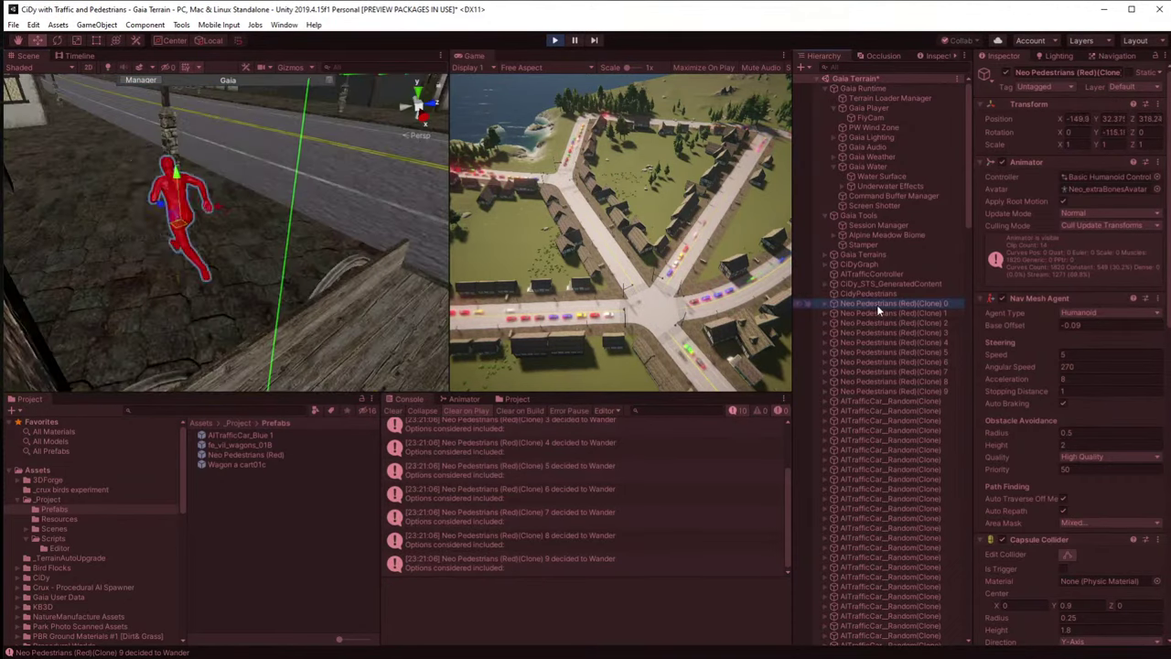
right_click_drag(258, 265, 213, 243)
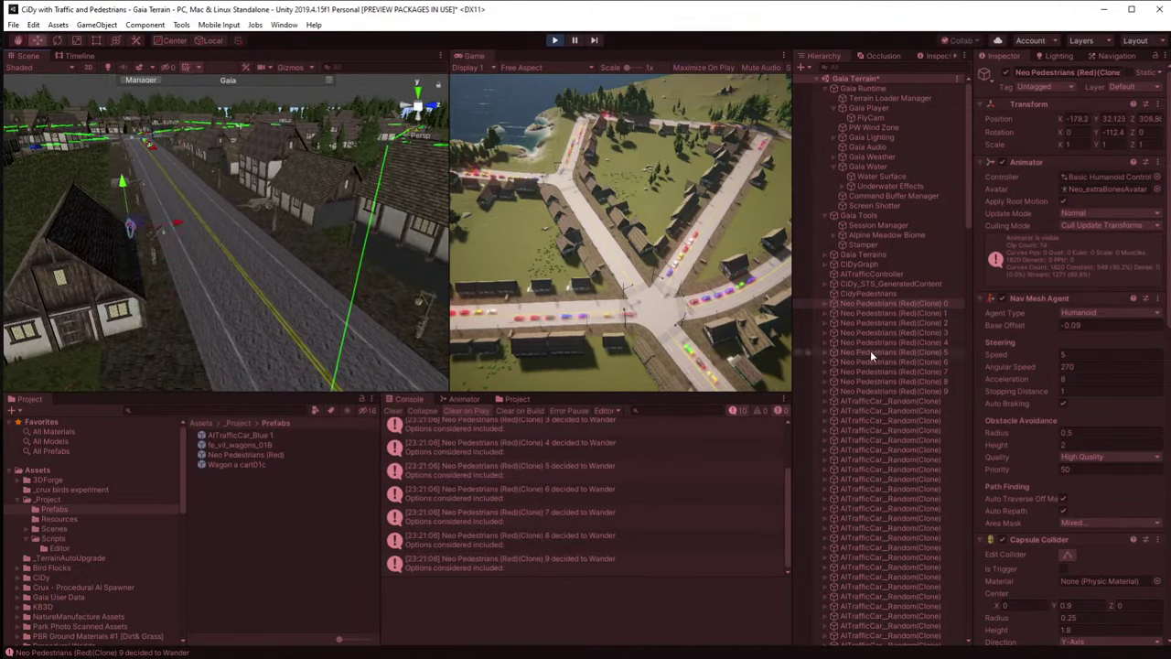
double_click(891, 314)
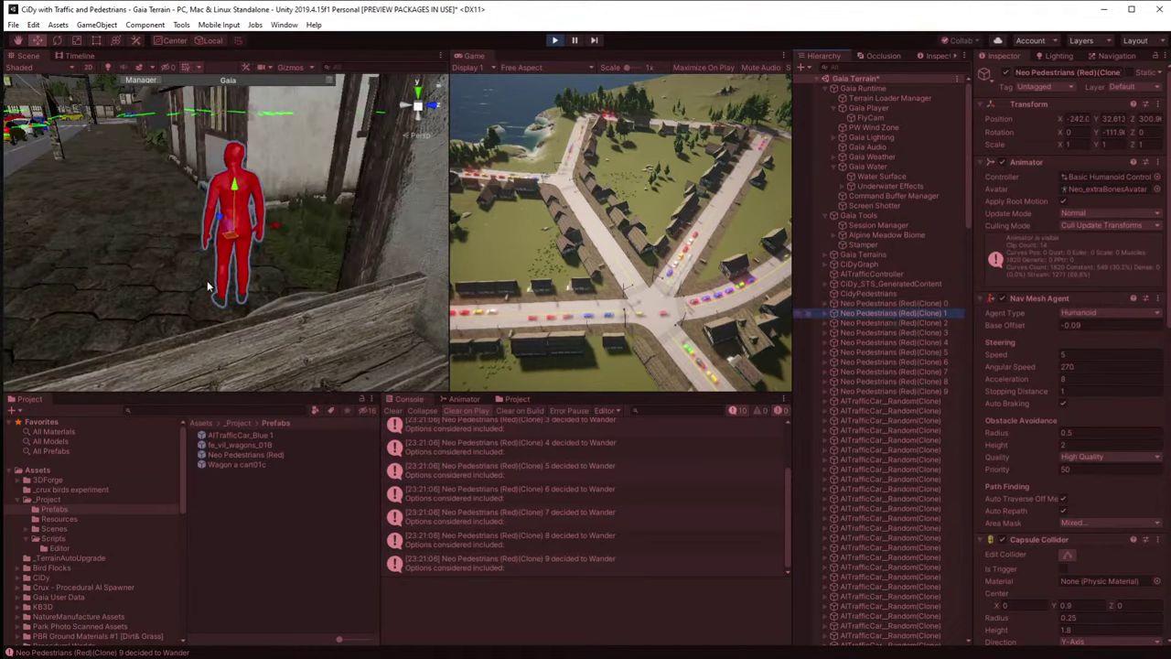
right_click_drag(295, 308, 708, 262)
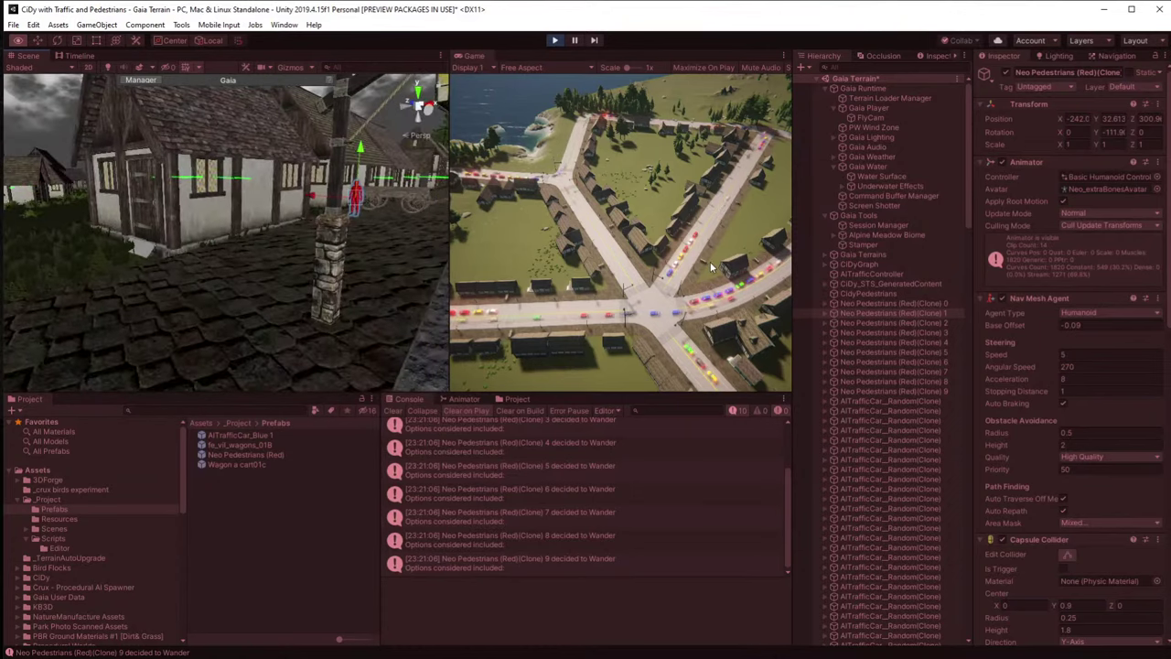
key("f")
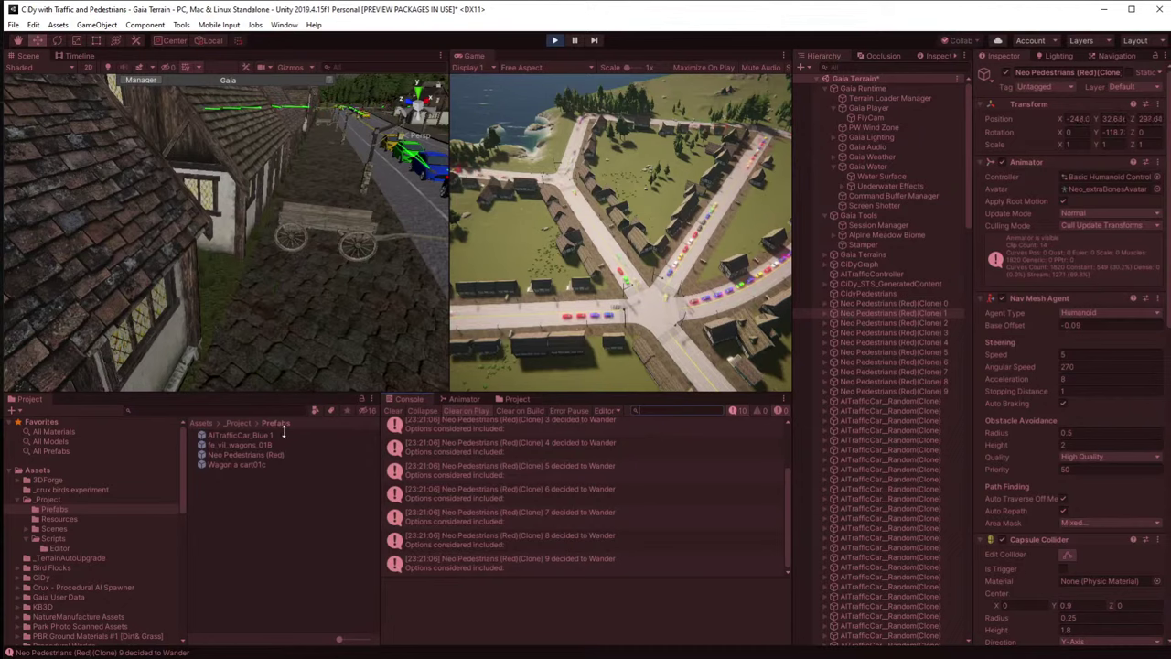
Swing the Scene view onto the road and rise to a high view over the crossroads.
right_click_drag(298, 348, 942, 269)
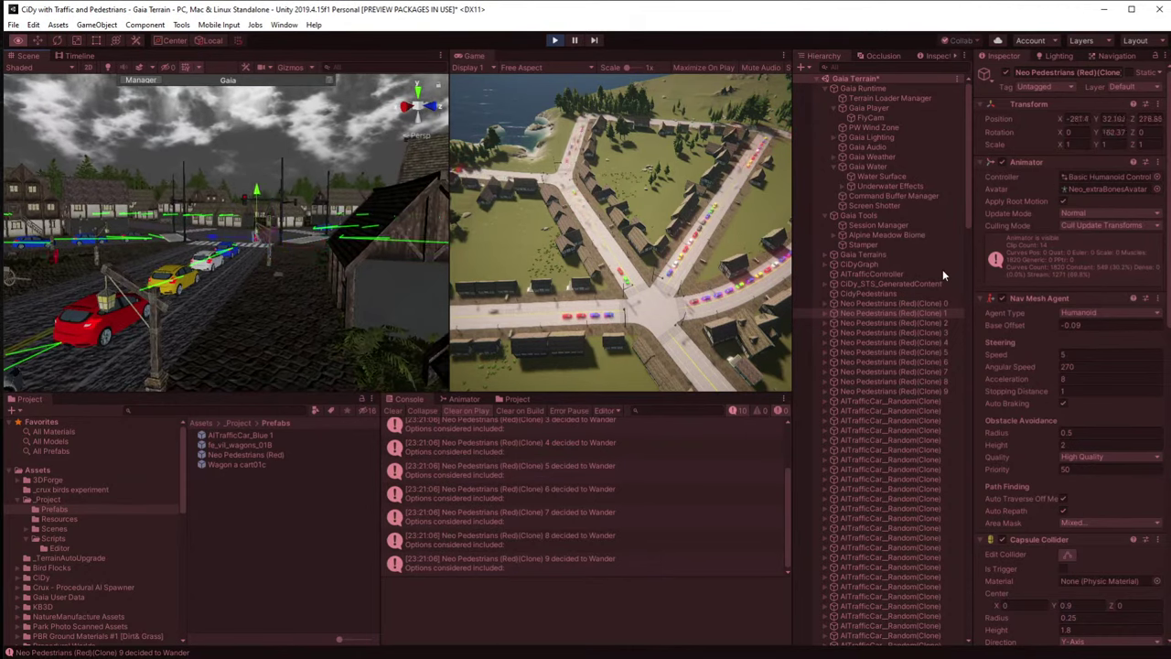
right_click_drag(942, 269, 943, 269)
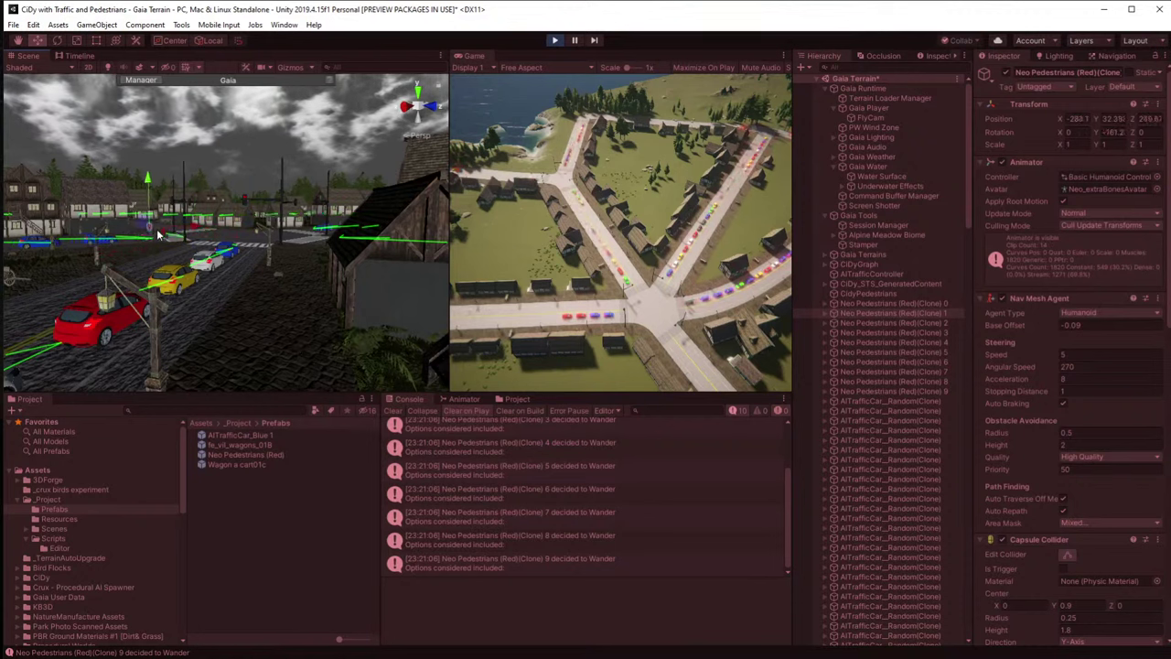
right_click_drag(157, 235, 175, 438)
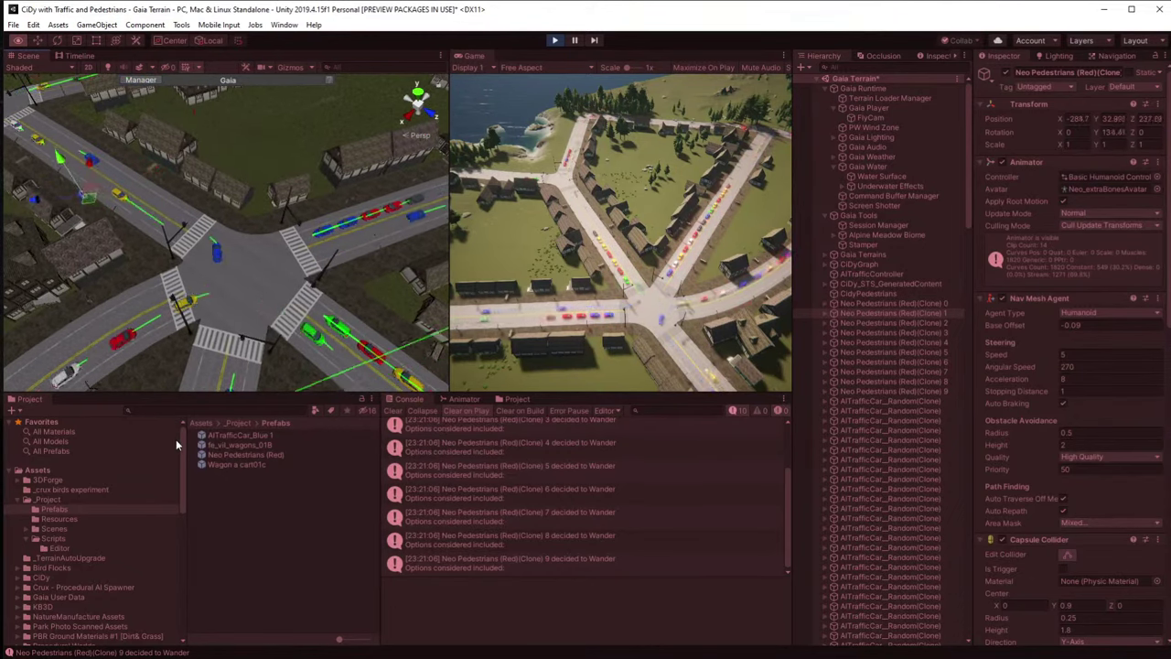
Choose Maximize from the Game tab's menu to show the running town full-window.
left_click(786, 56)
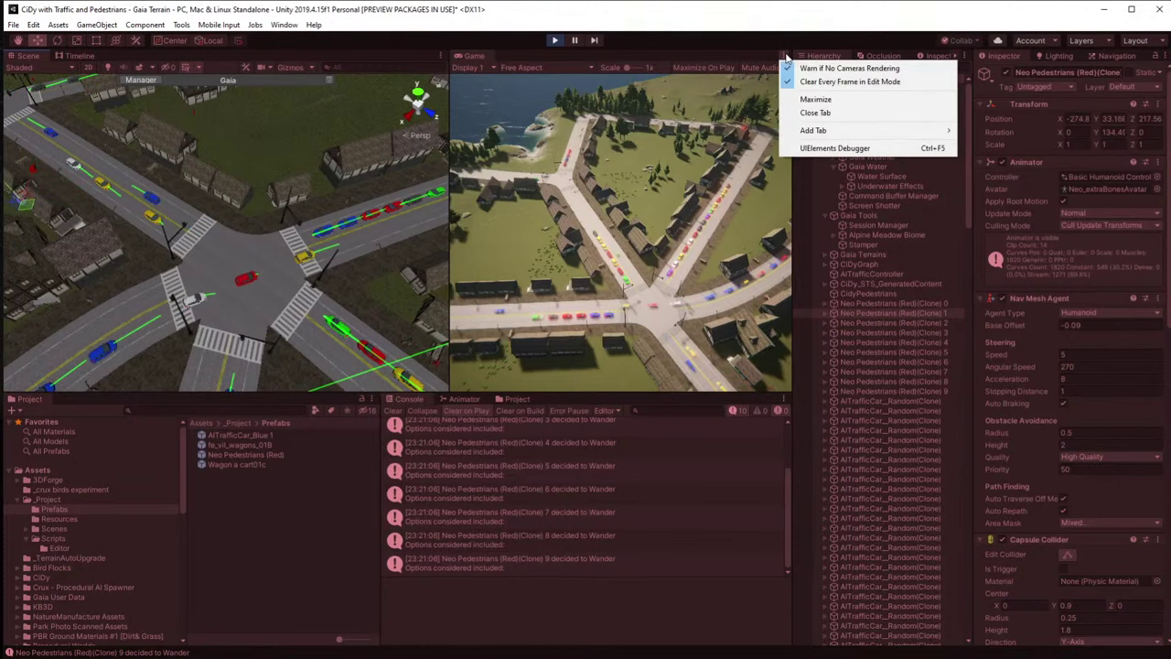
left_click(826, 99)
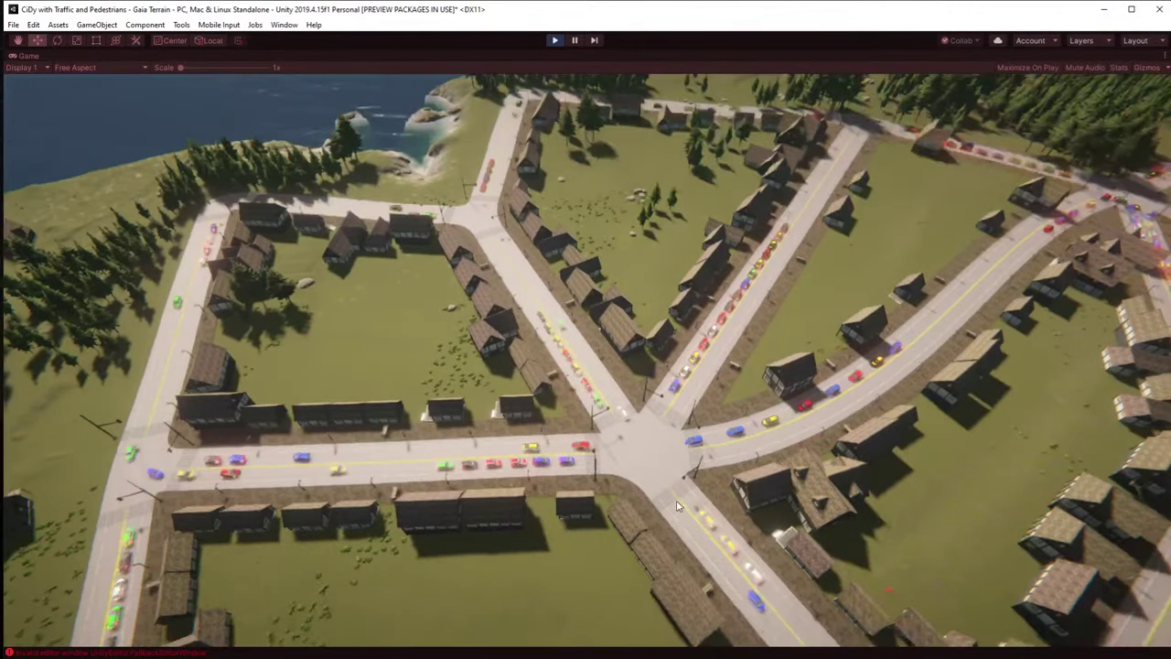